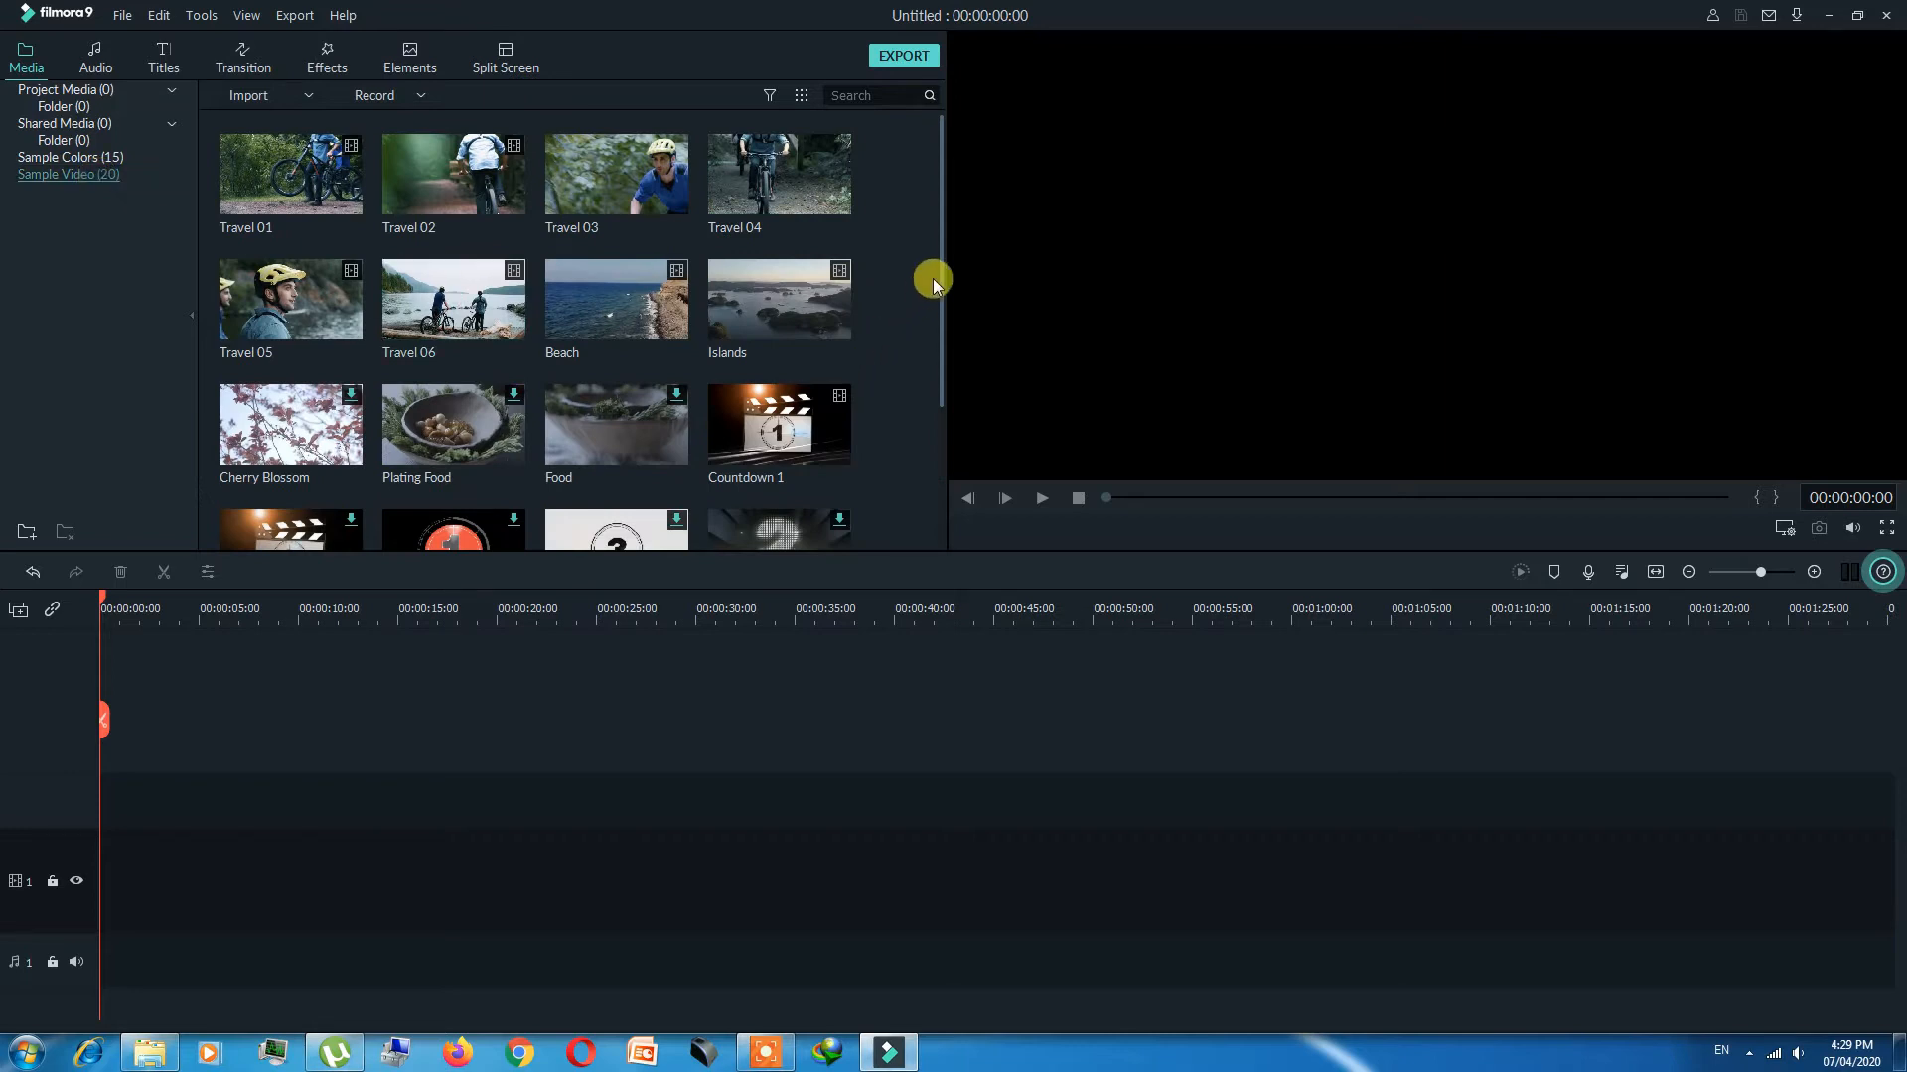
# Step: Add the Countdown 9 sample video to the start of video track 1 and play it back
pyautogui.moveTo(943, 266); pyautogui.dragTo(945, 363)
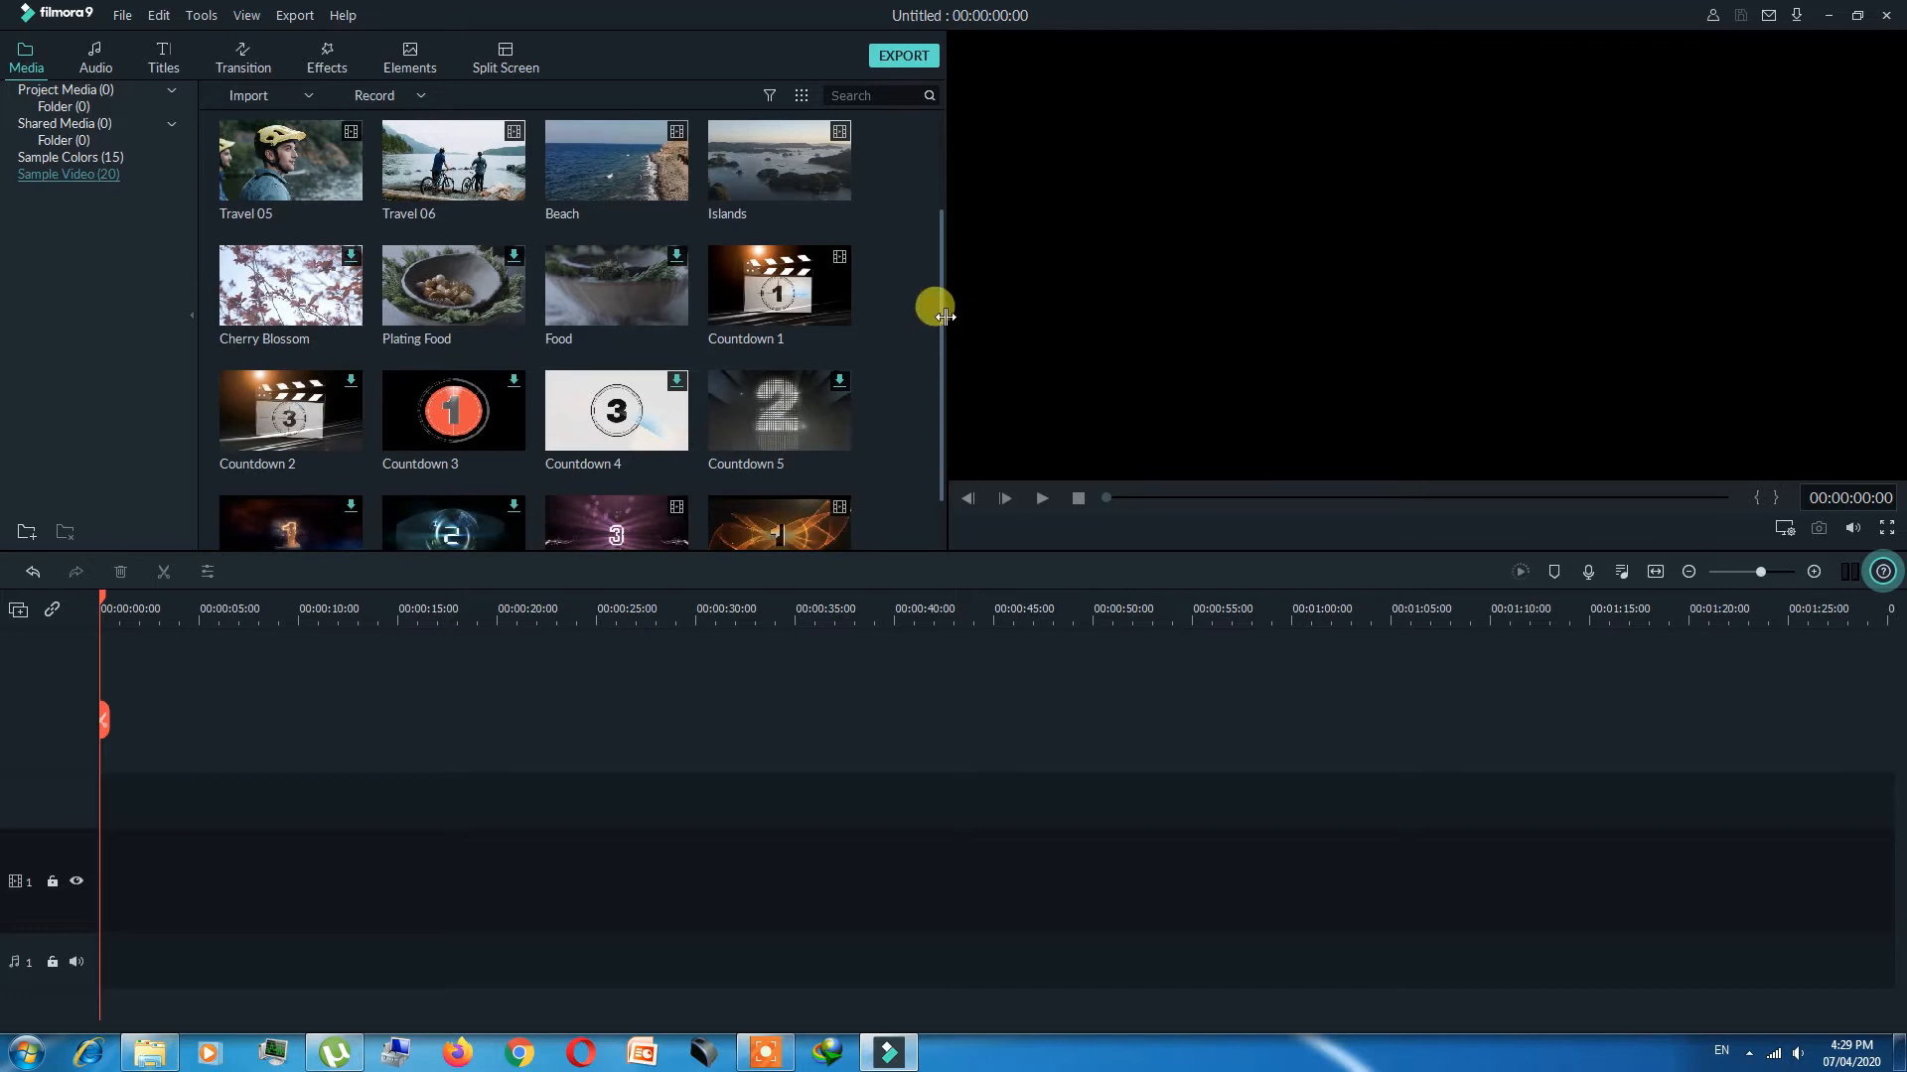
pyautogui.moveTo(943, 335); pyautogui.dragTo(936, 446)
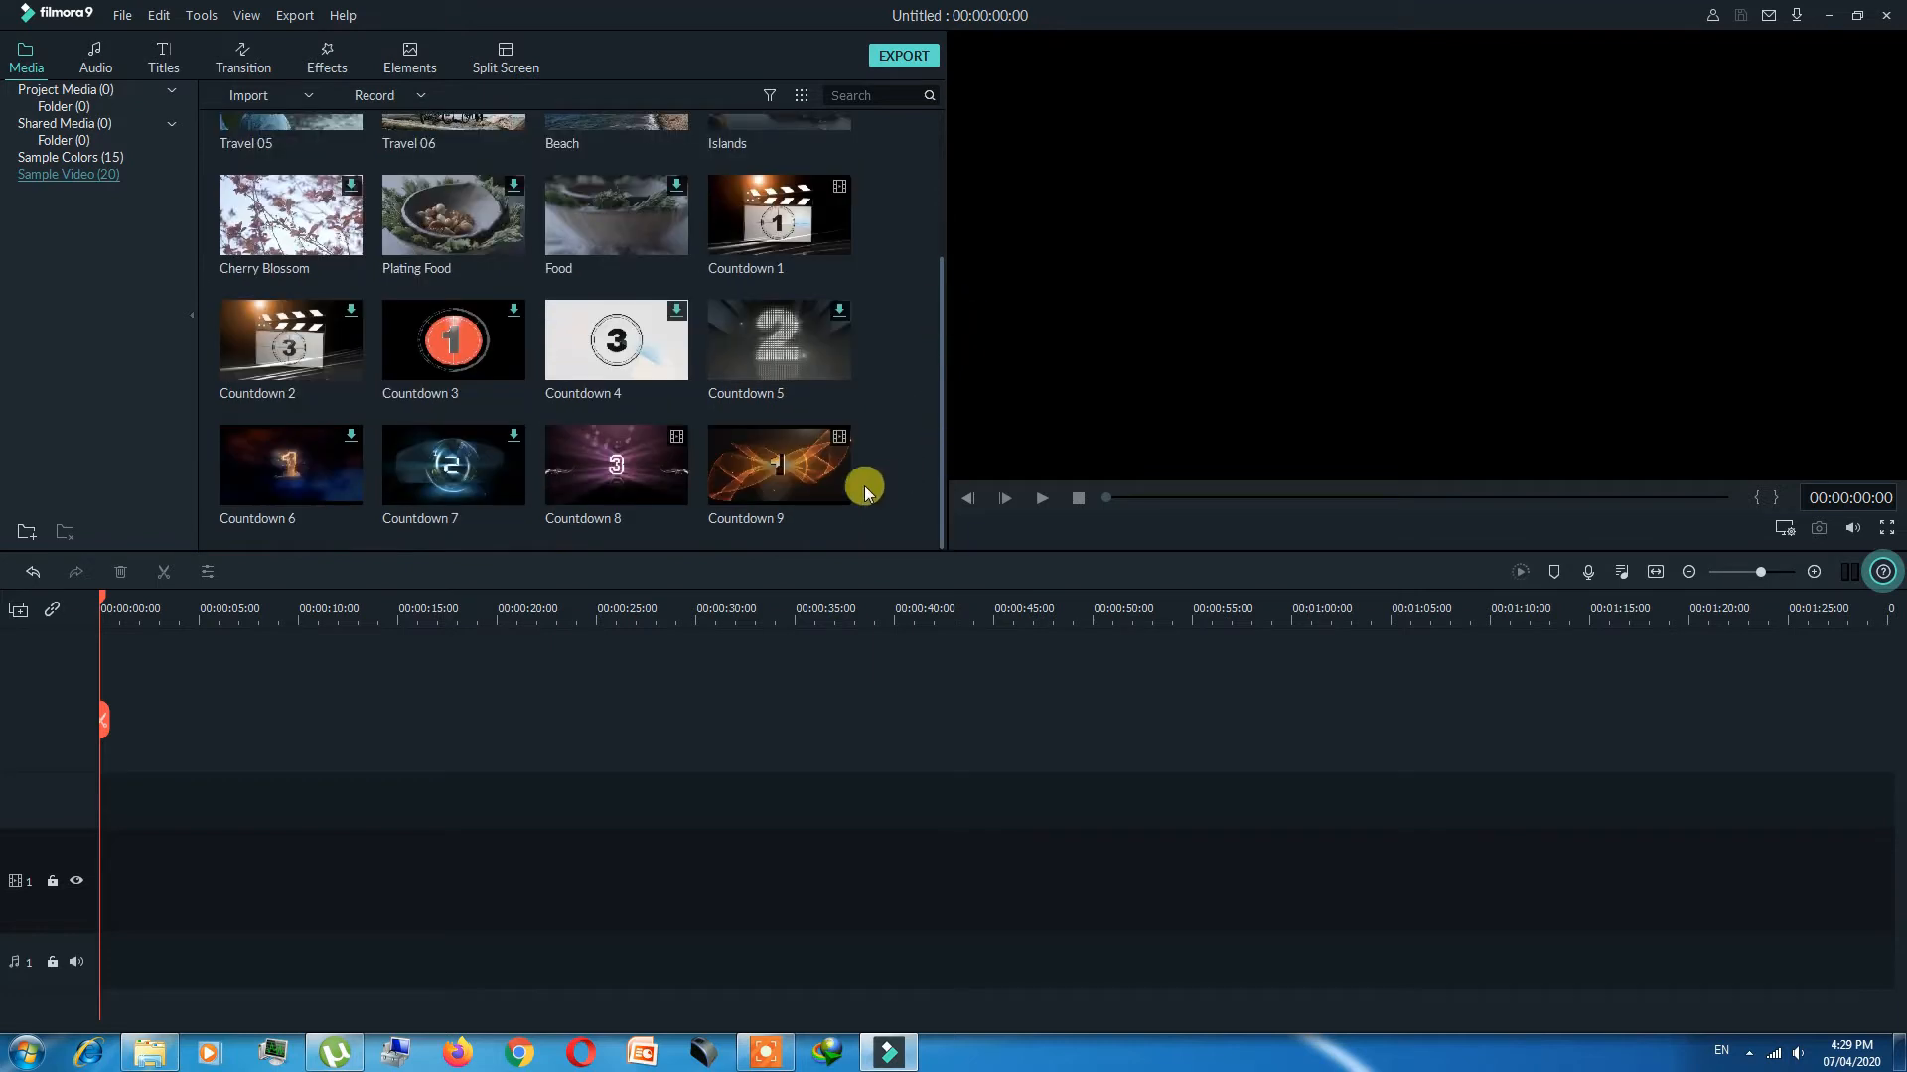
pyautogui.click(781, 463)
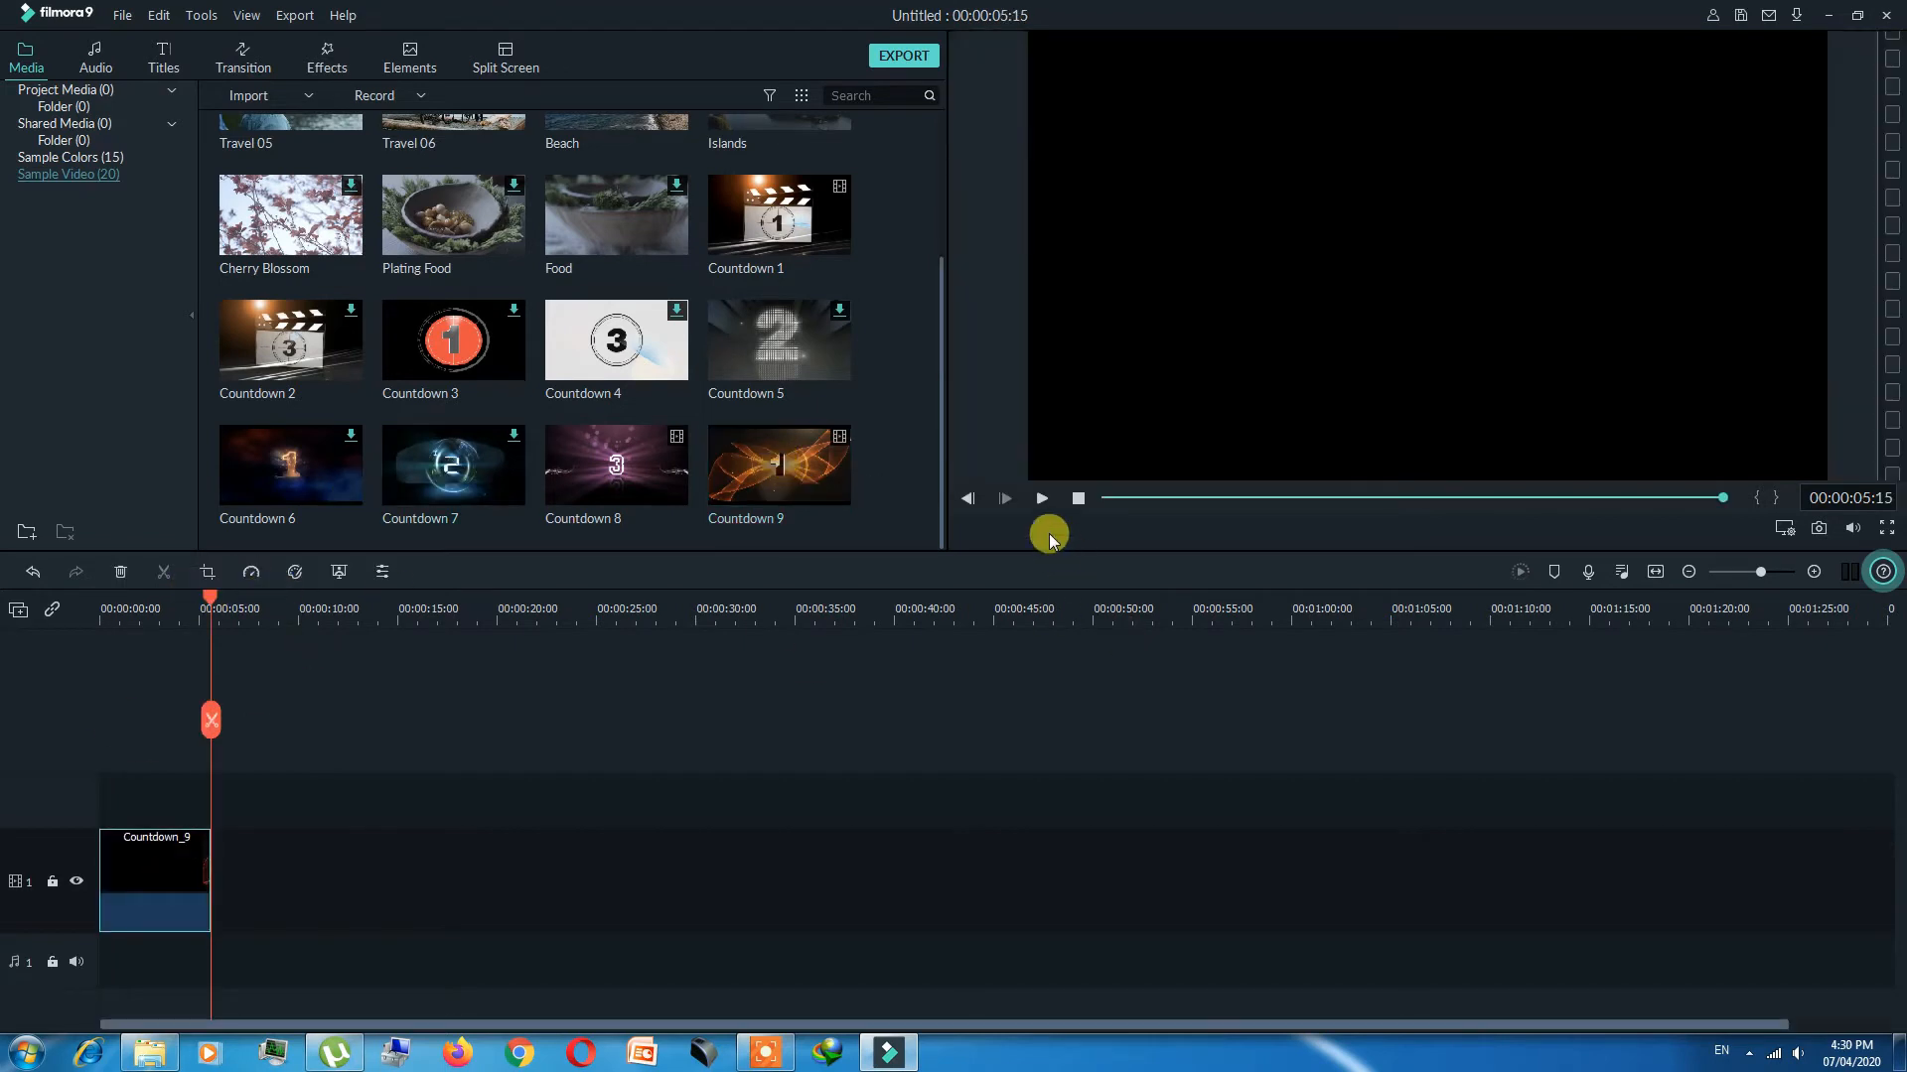
pyautogui.click(1041, 504)
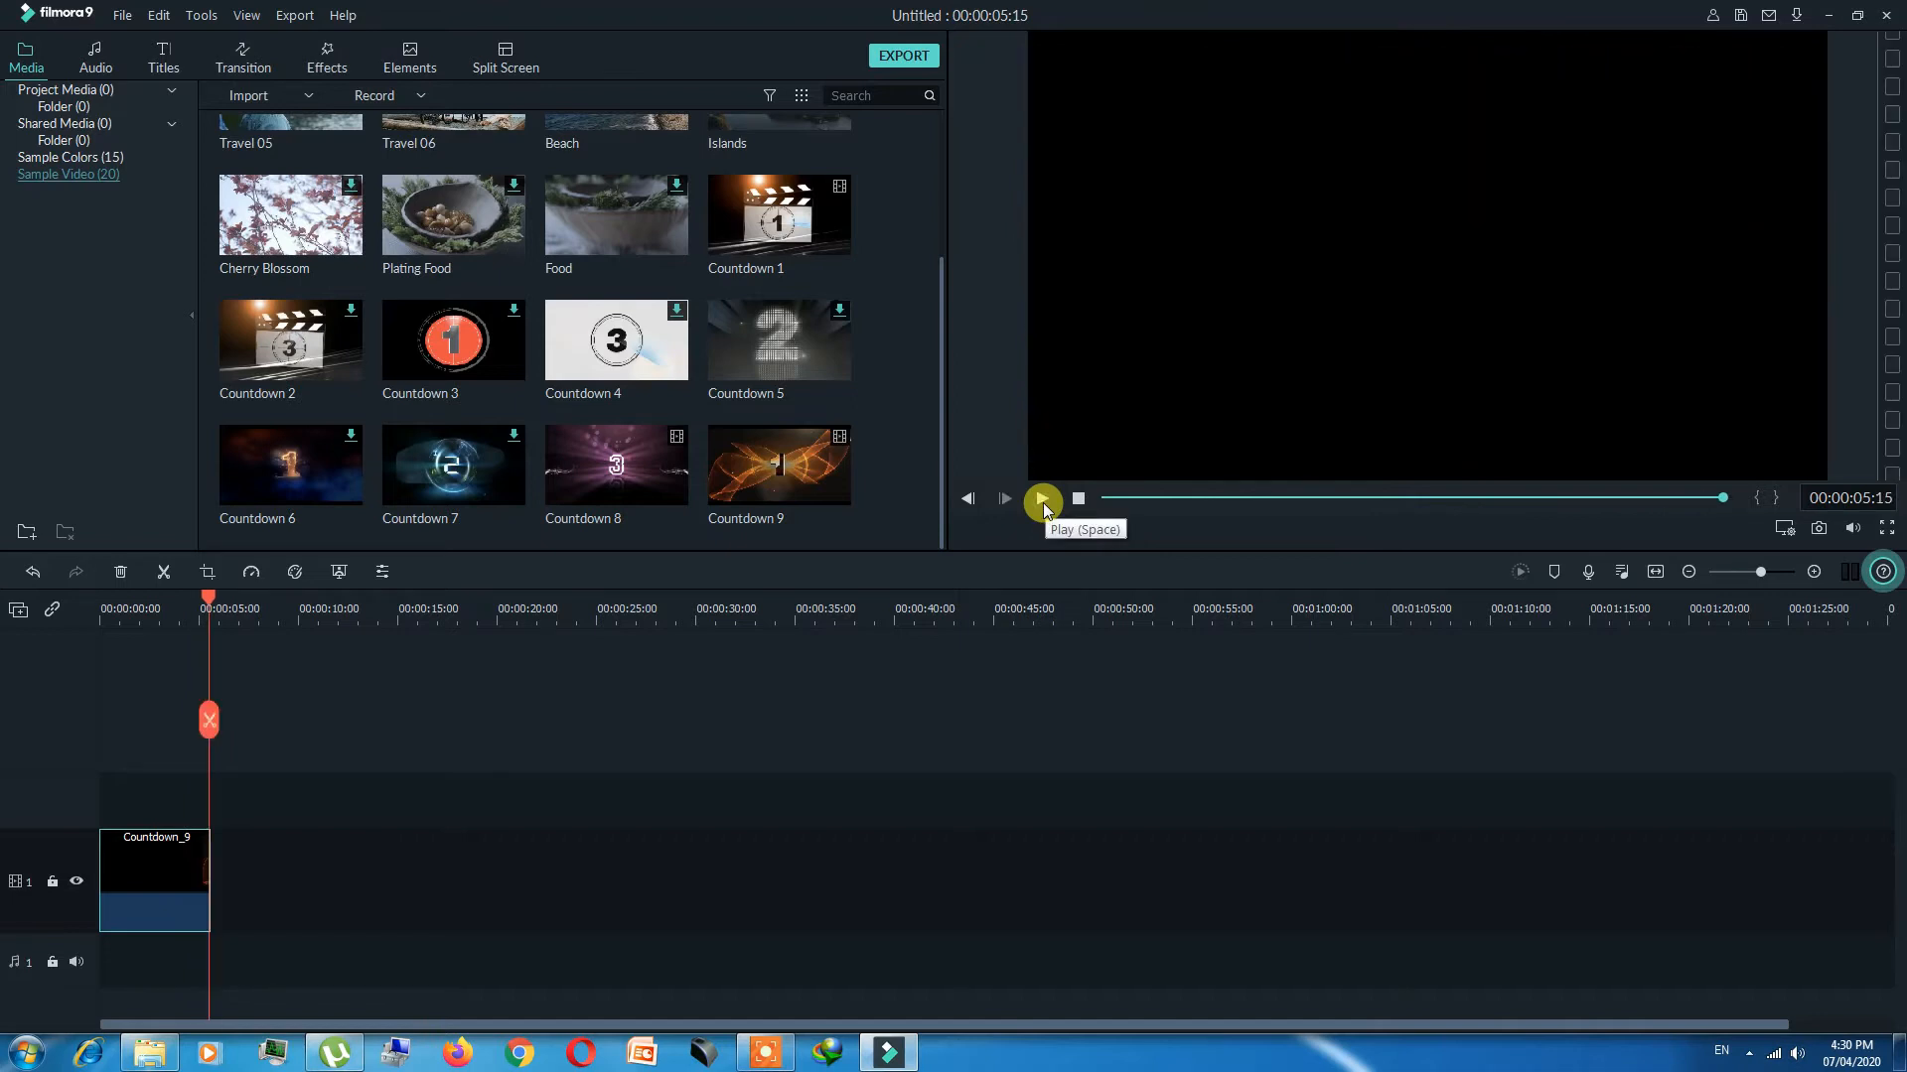
pyautogui.click(769, 1055)
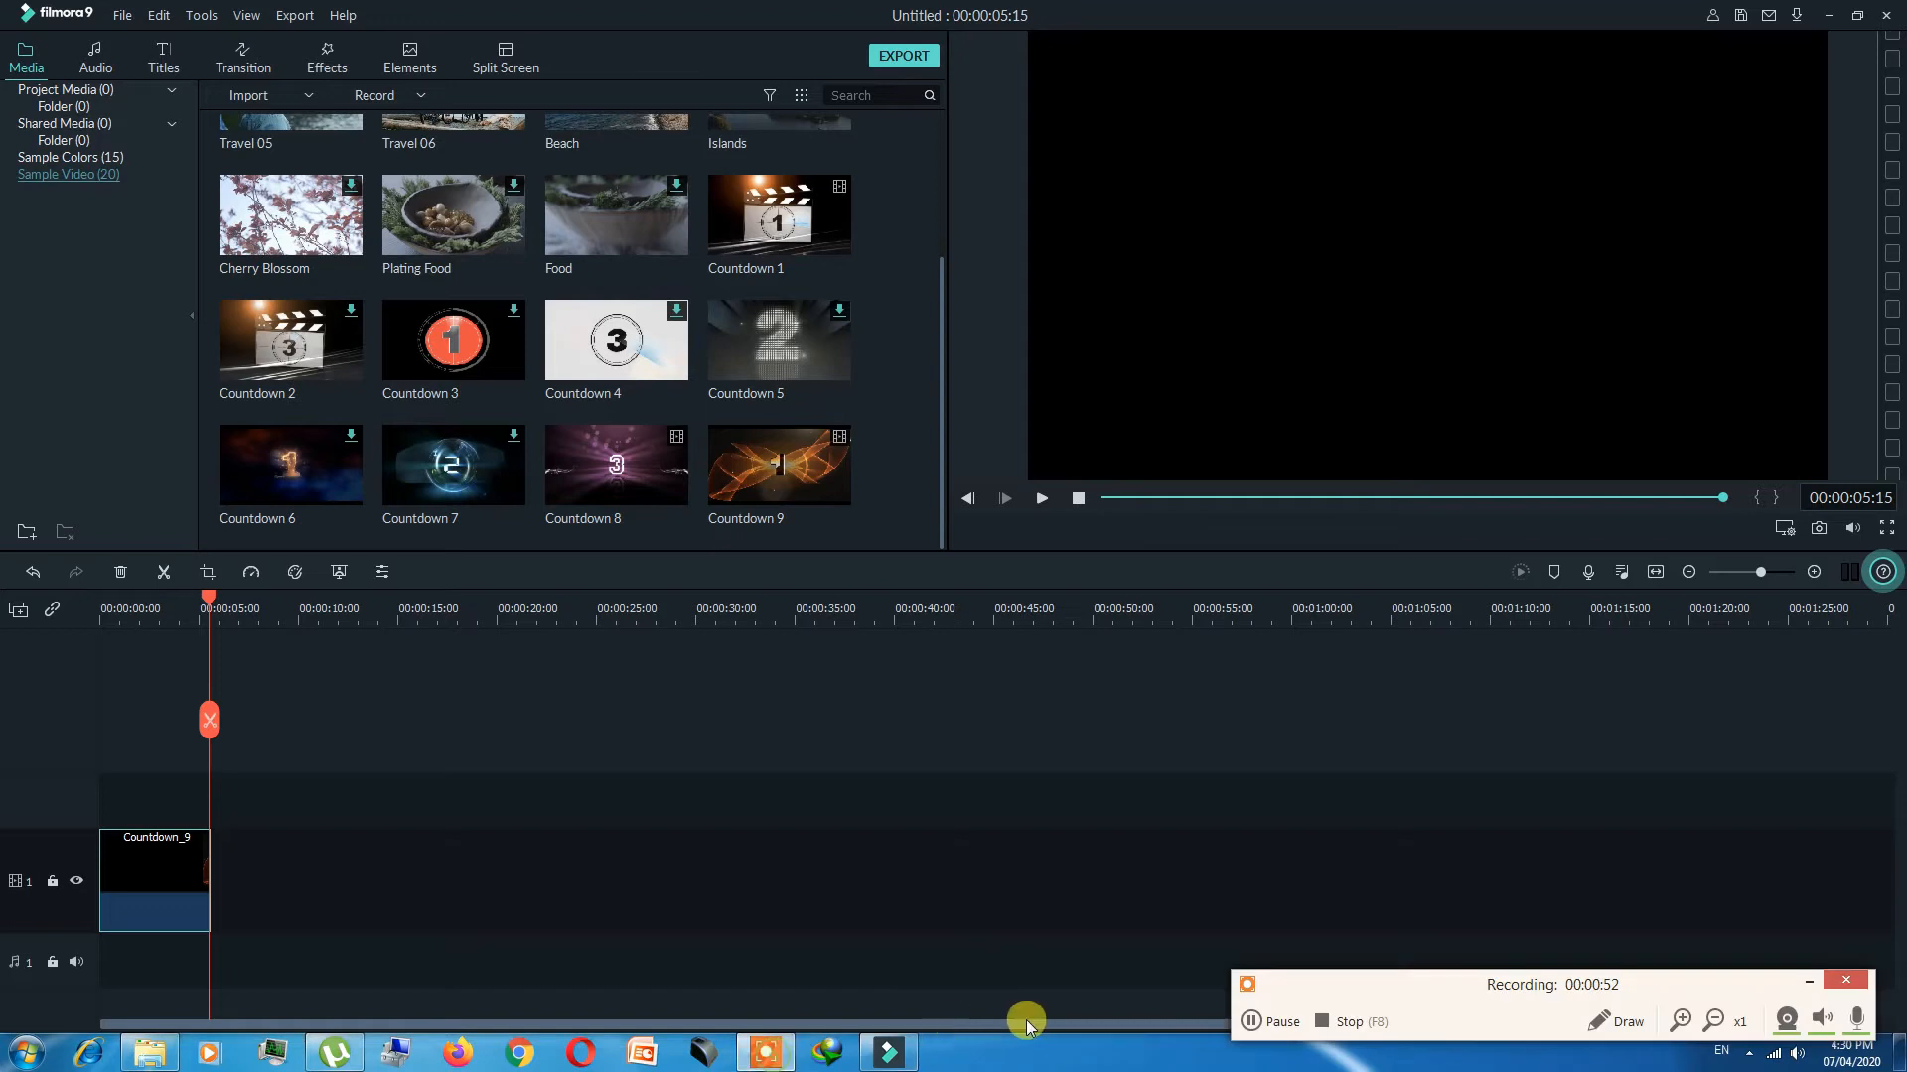
pyautogui.click(1254, 1023)
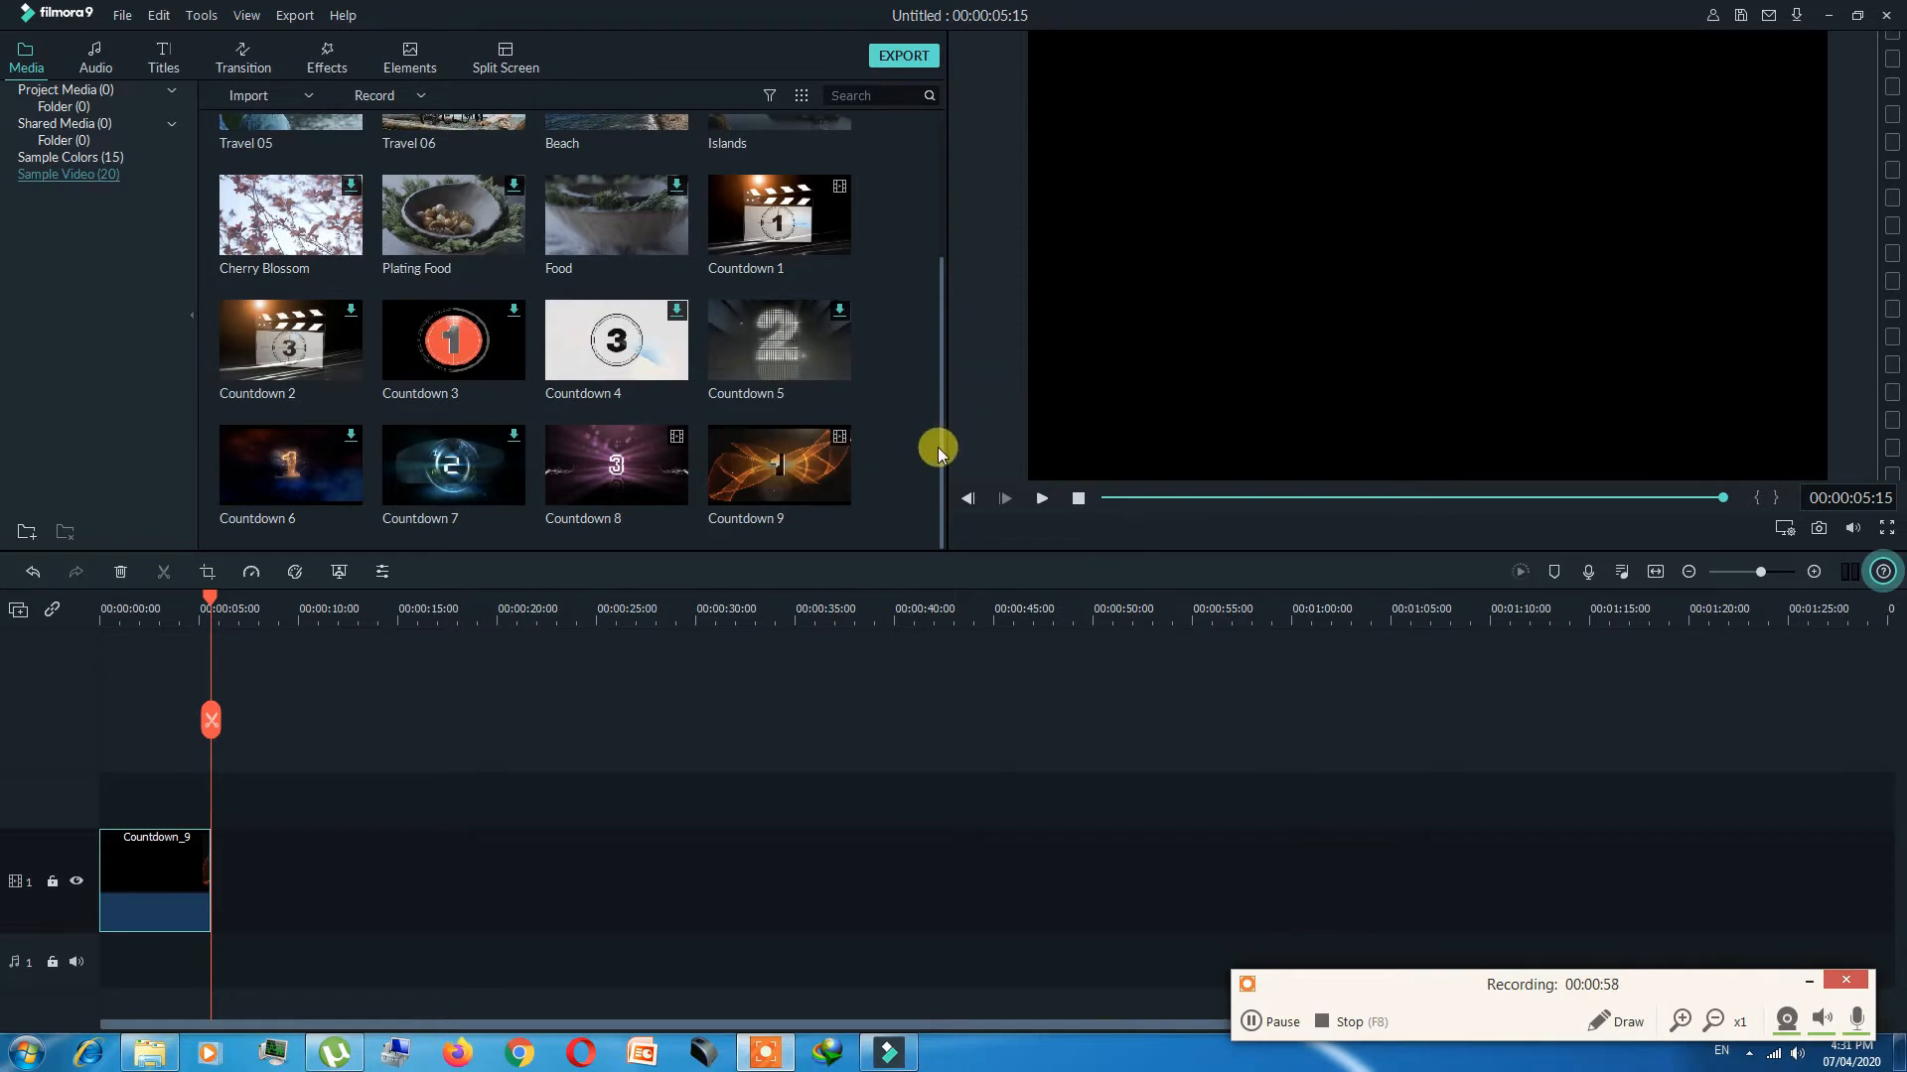
# Step: Append the sample videos Travel 01 to Travel 06, Beach and Islands in order after the countdown clip on video track 1
pyautogui.moveTo(941, 414); pyautogui.dragTo(969, 236)
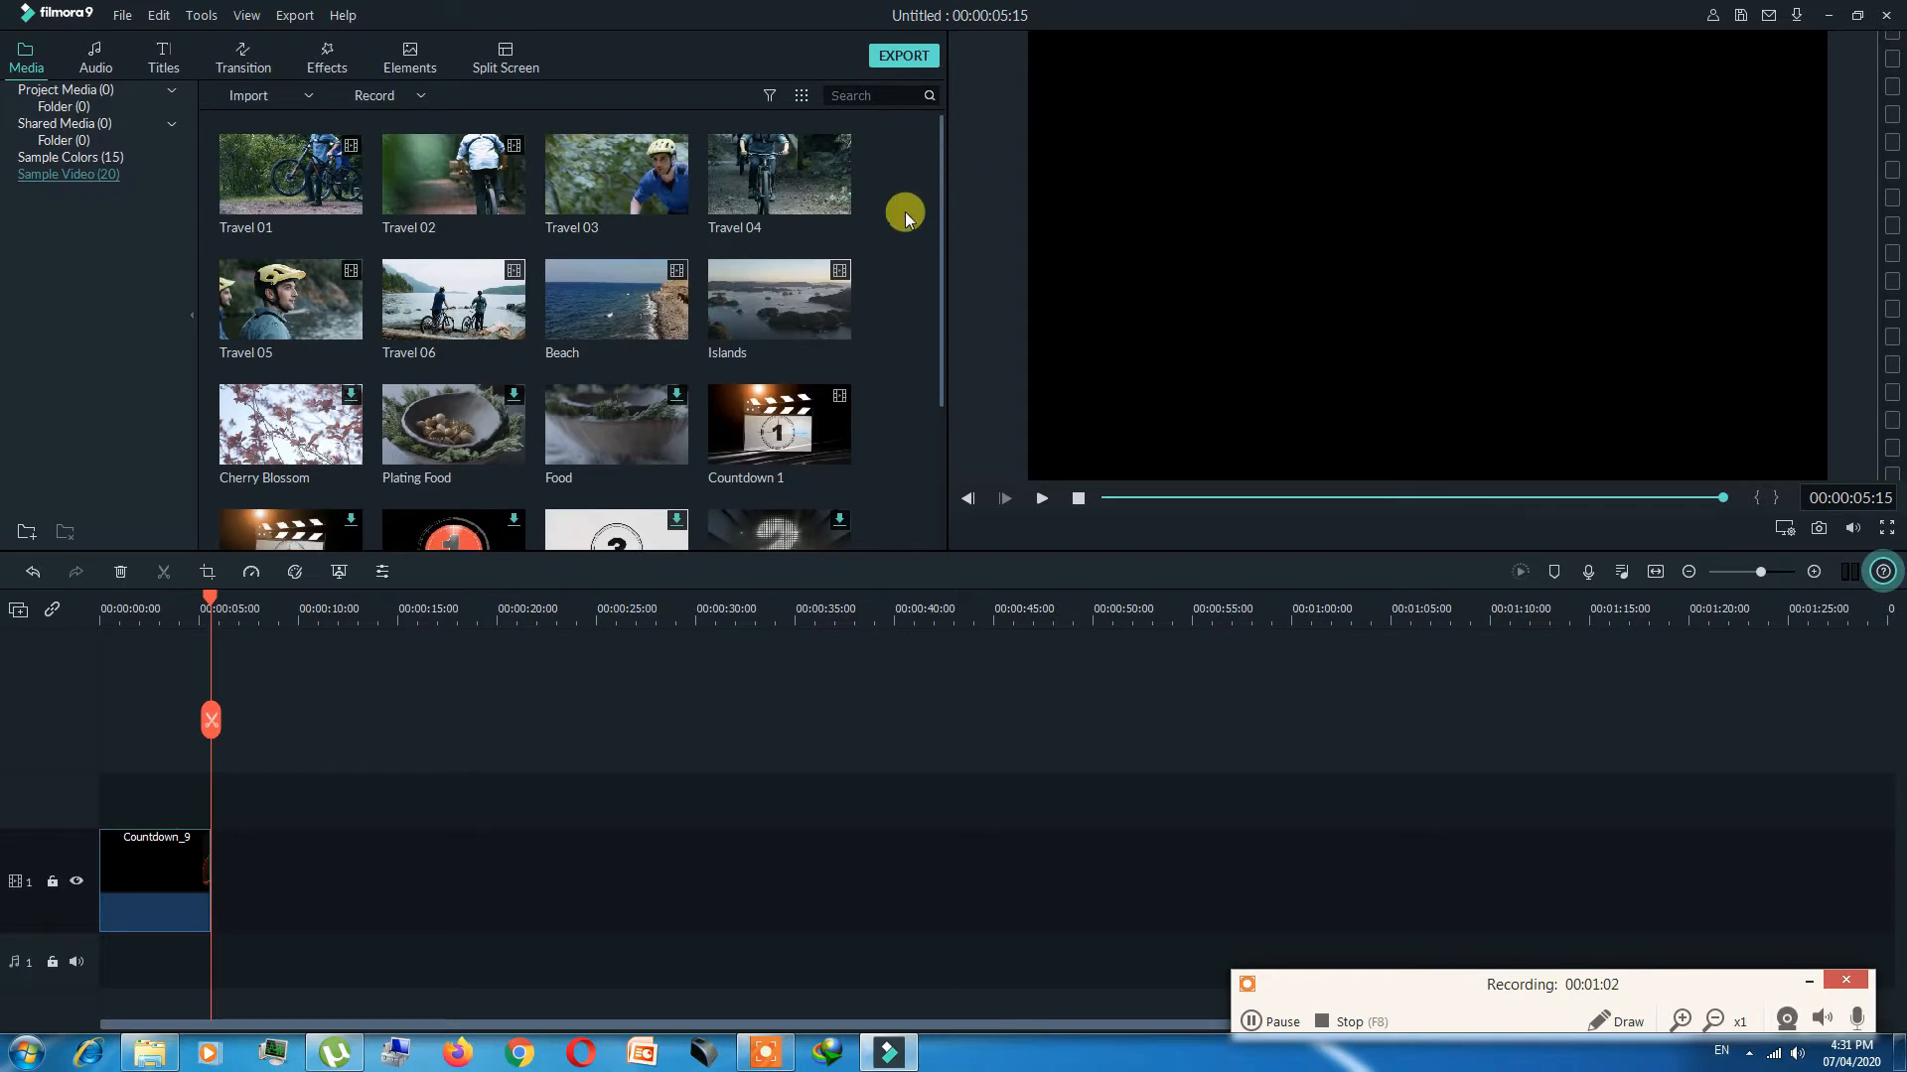
pyautogui.click(296, 178)
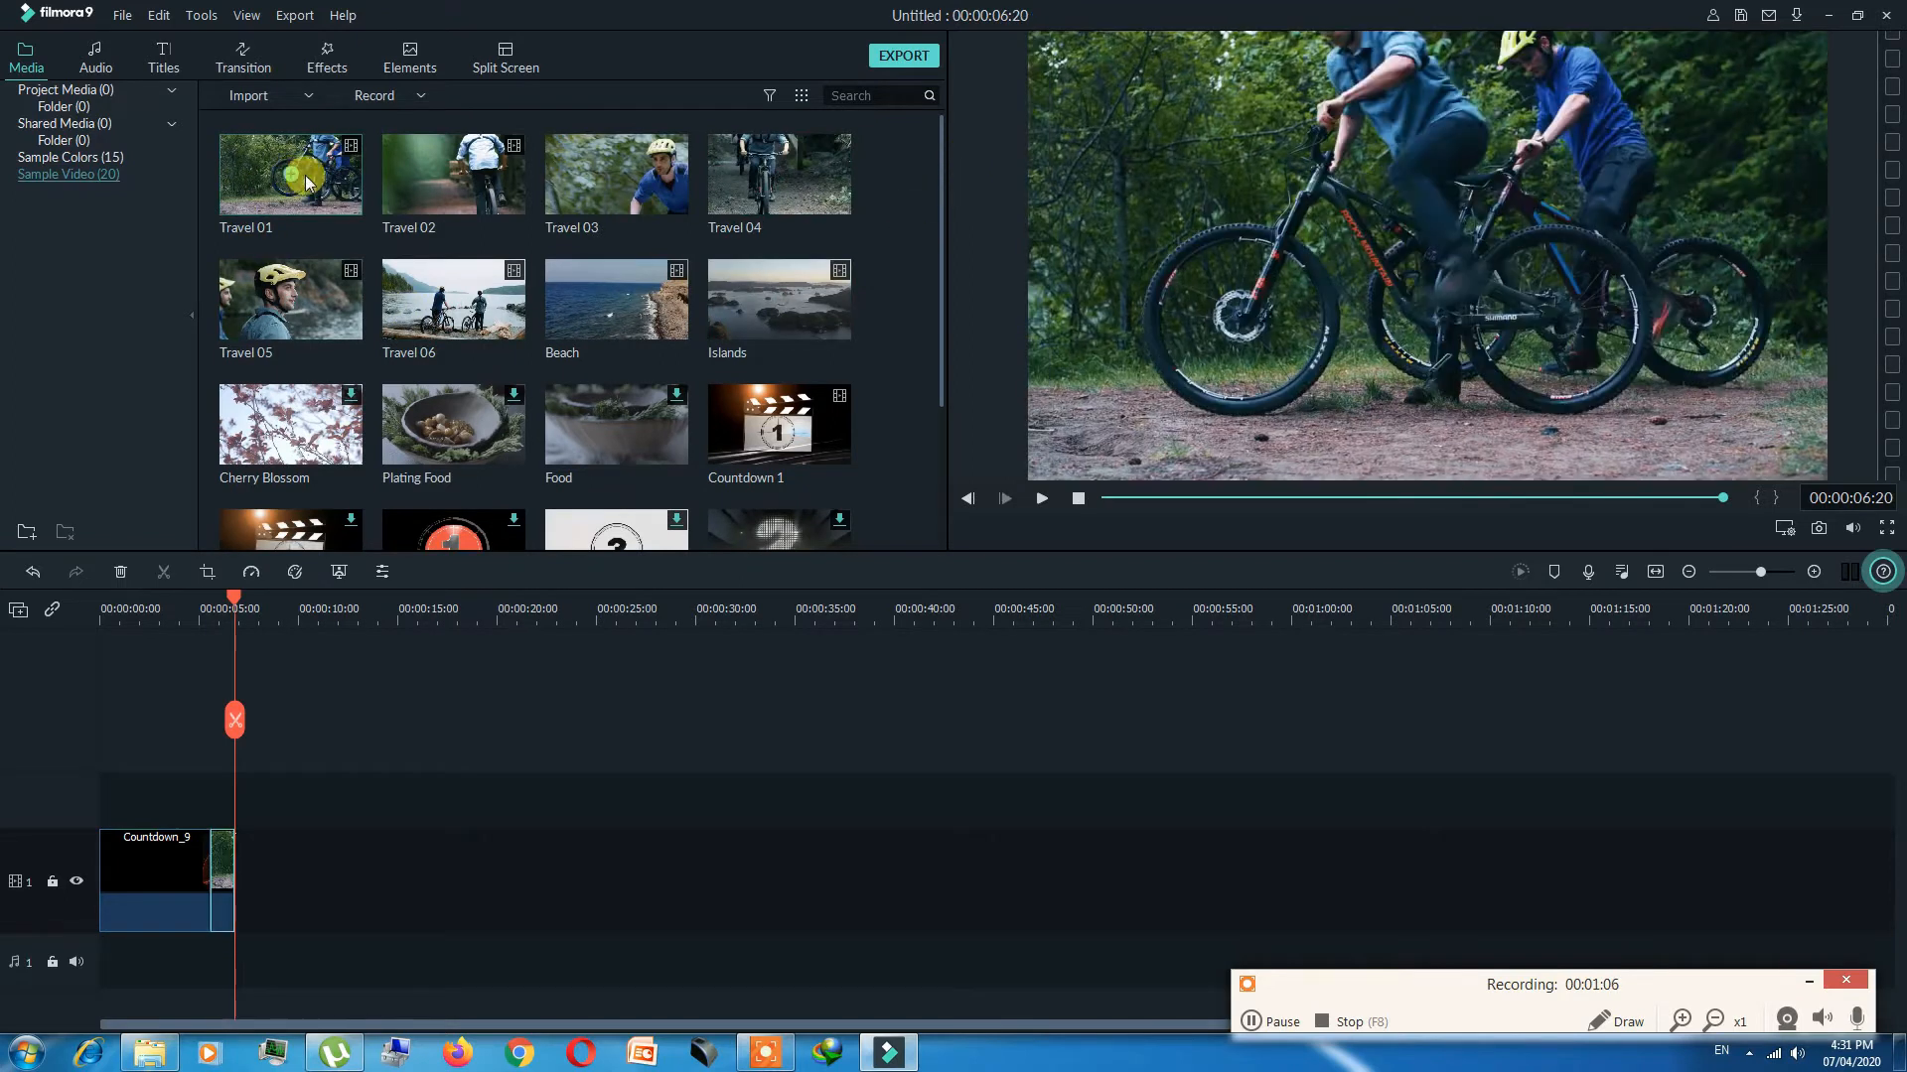
pyautogui.click(453, 177)
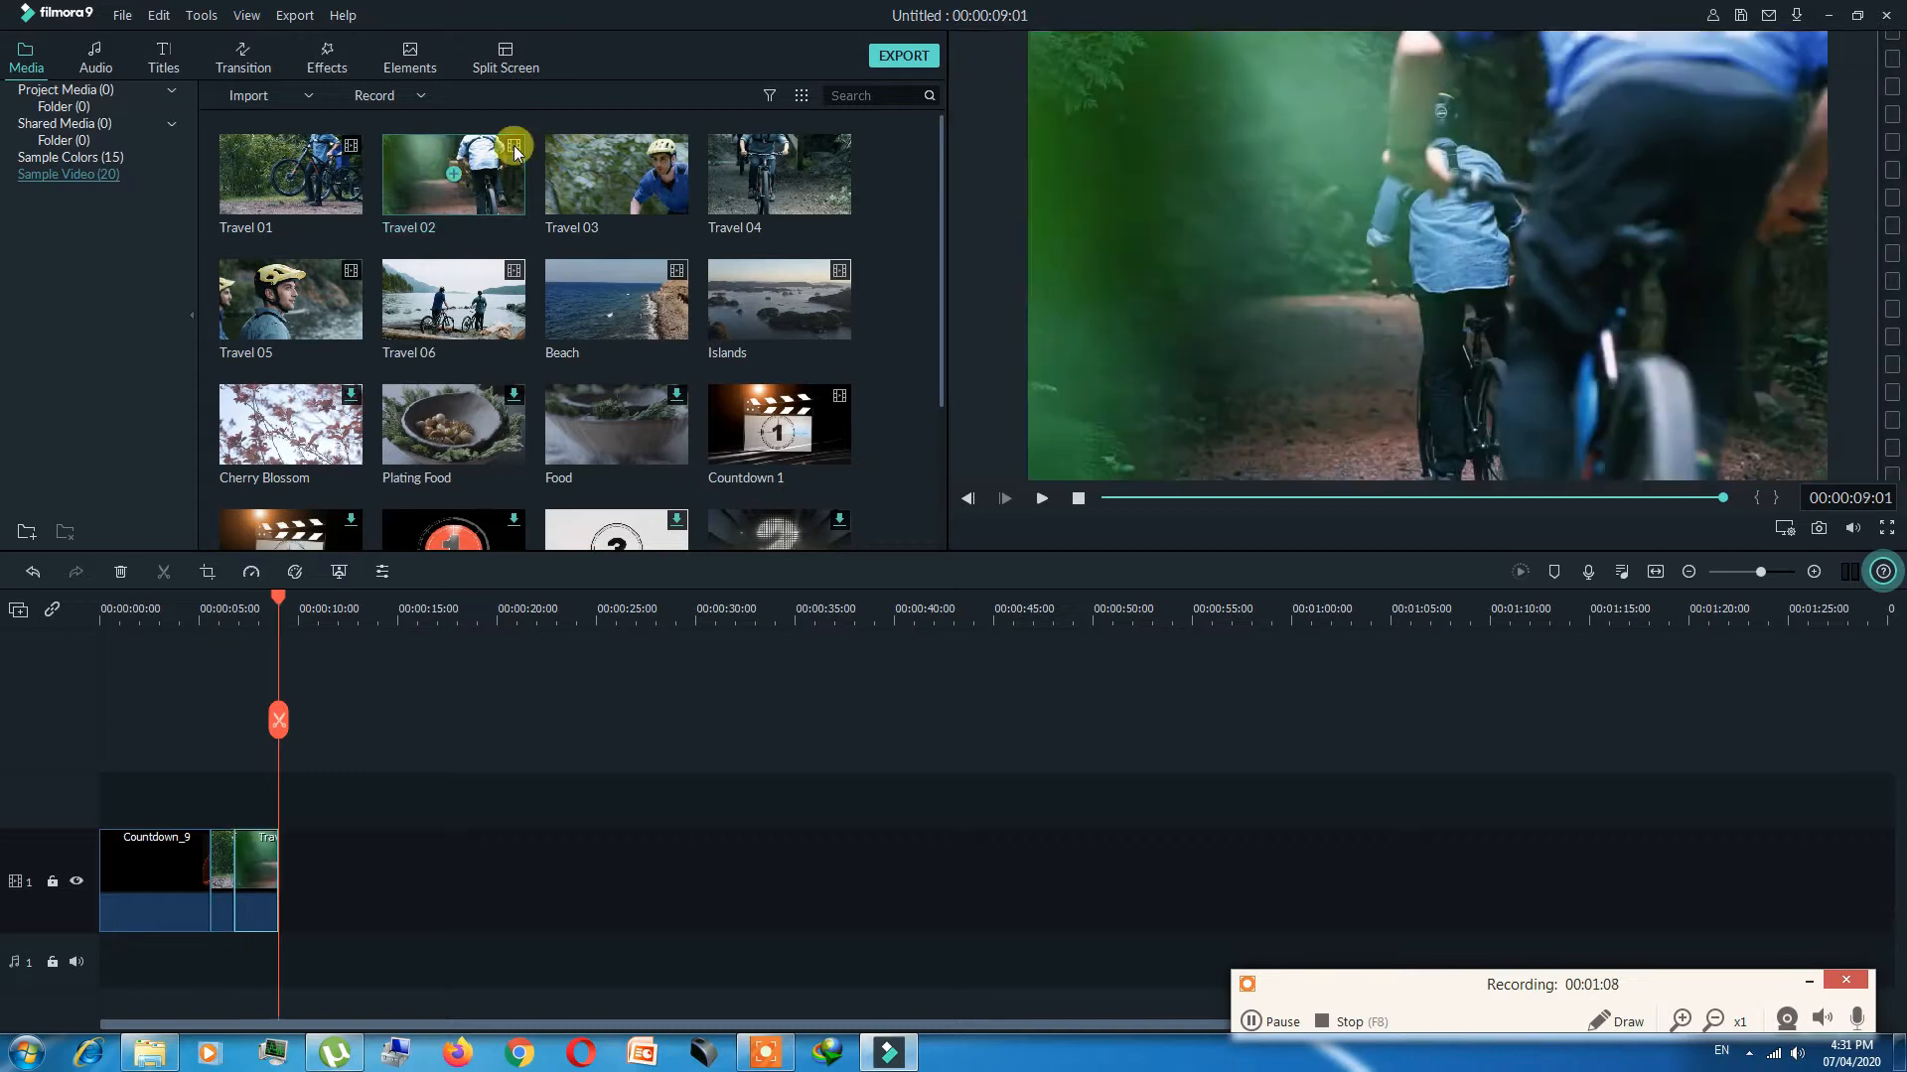
pyautogui.click(616, 177)
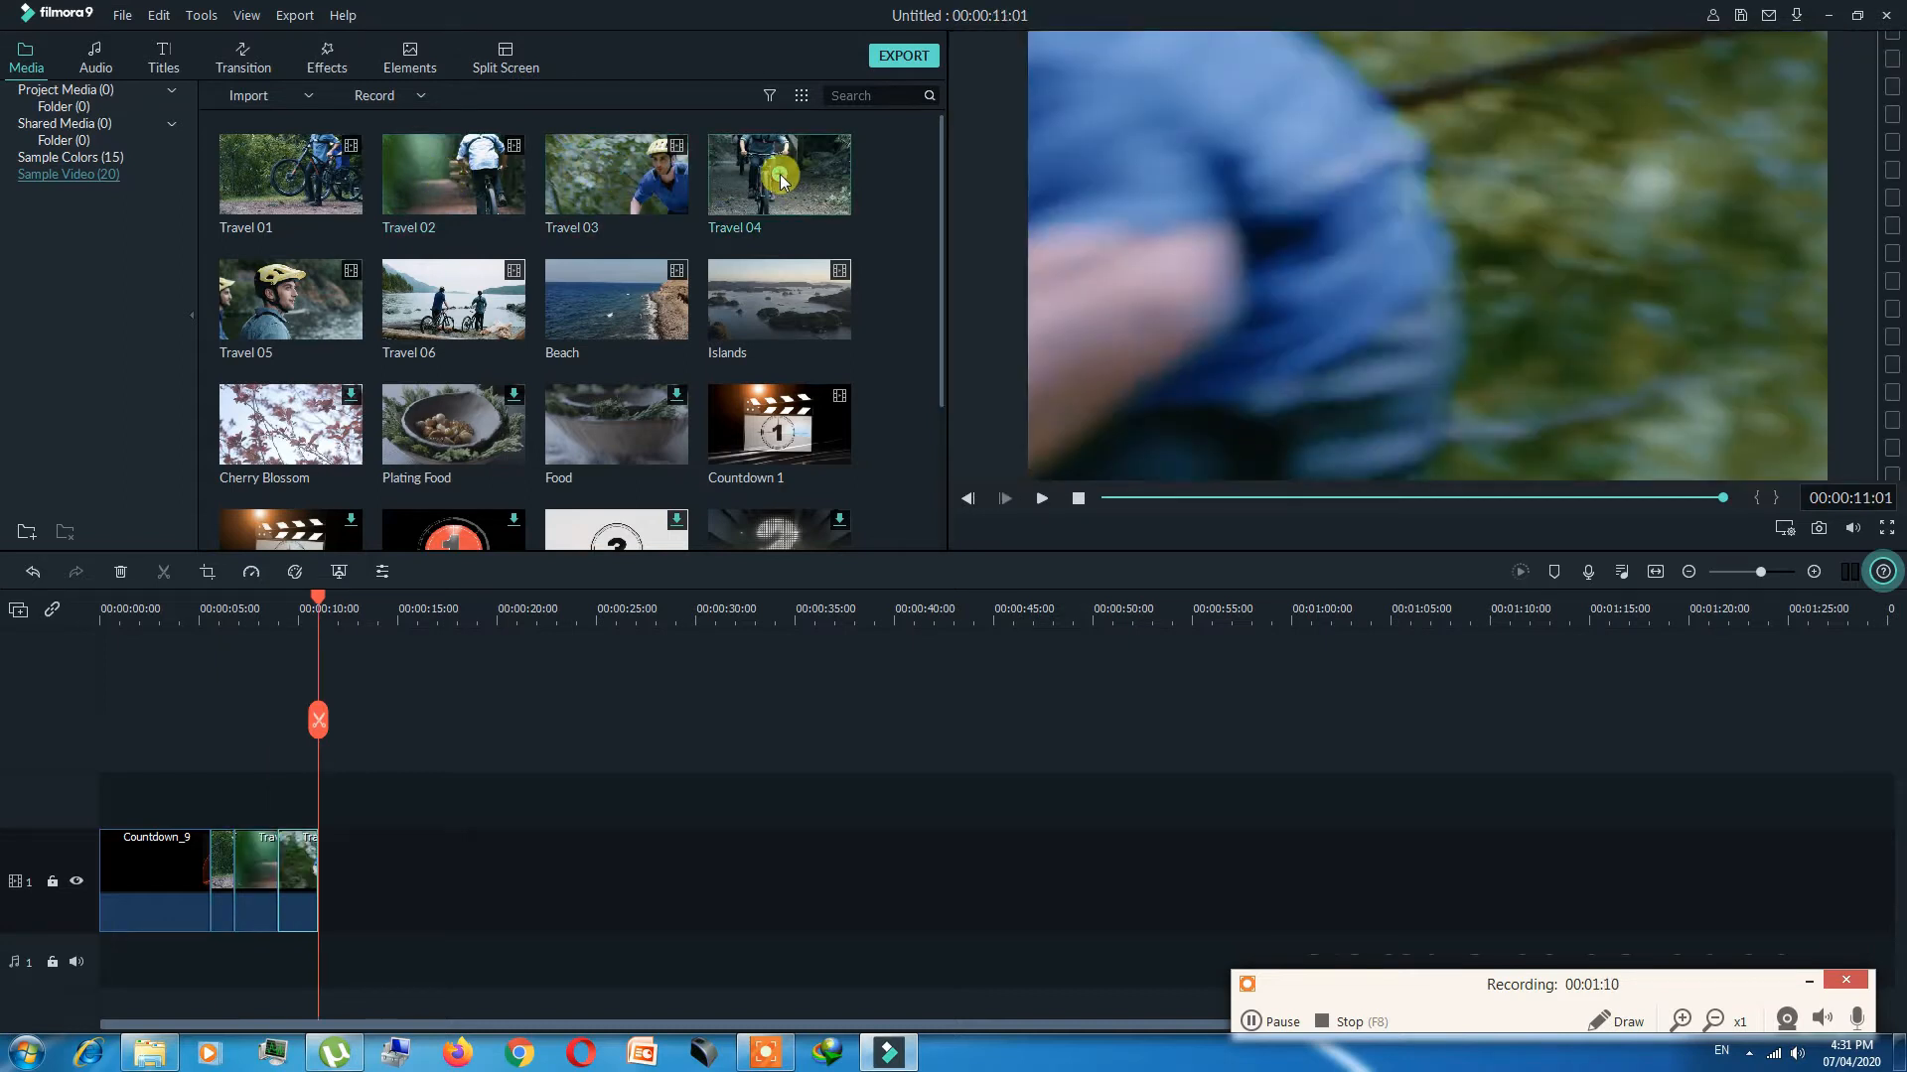
pyautogui.click(780, 177)
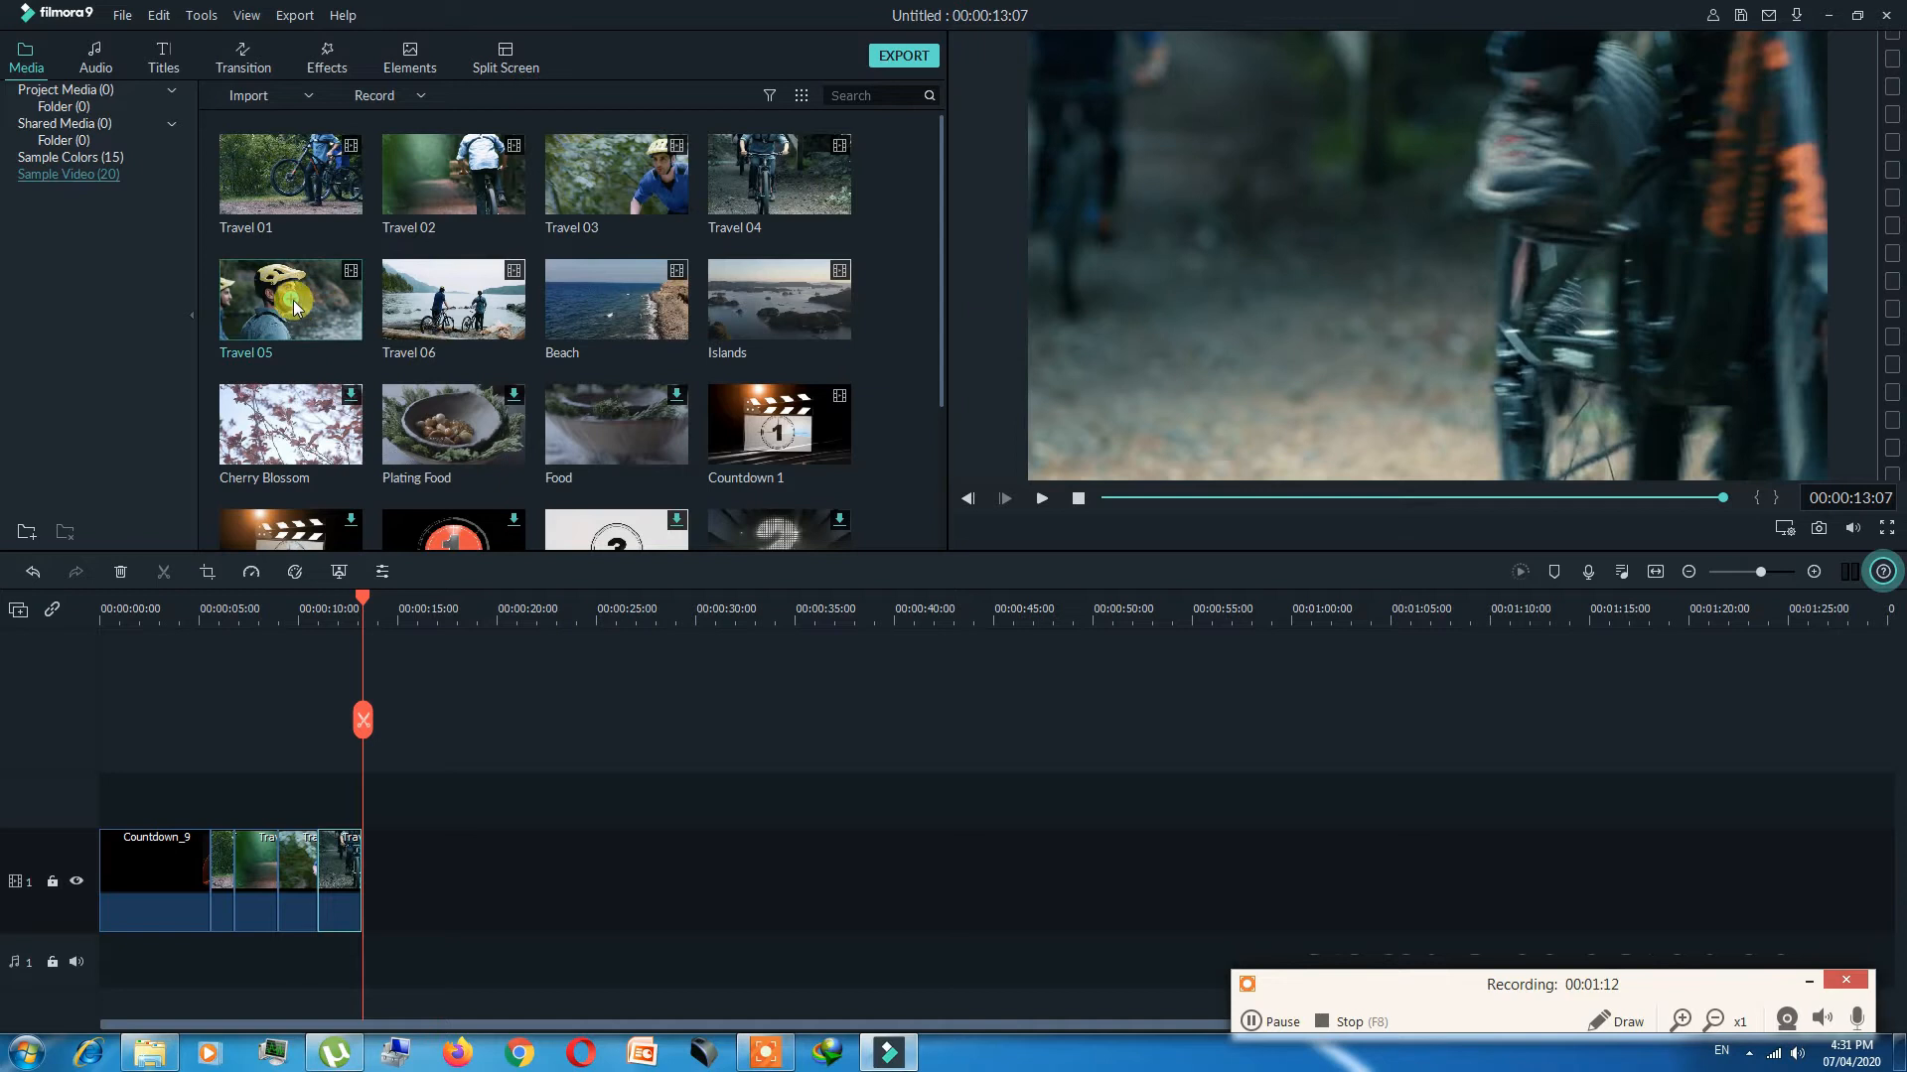
pyautogui.click(294, 307)
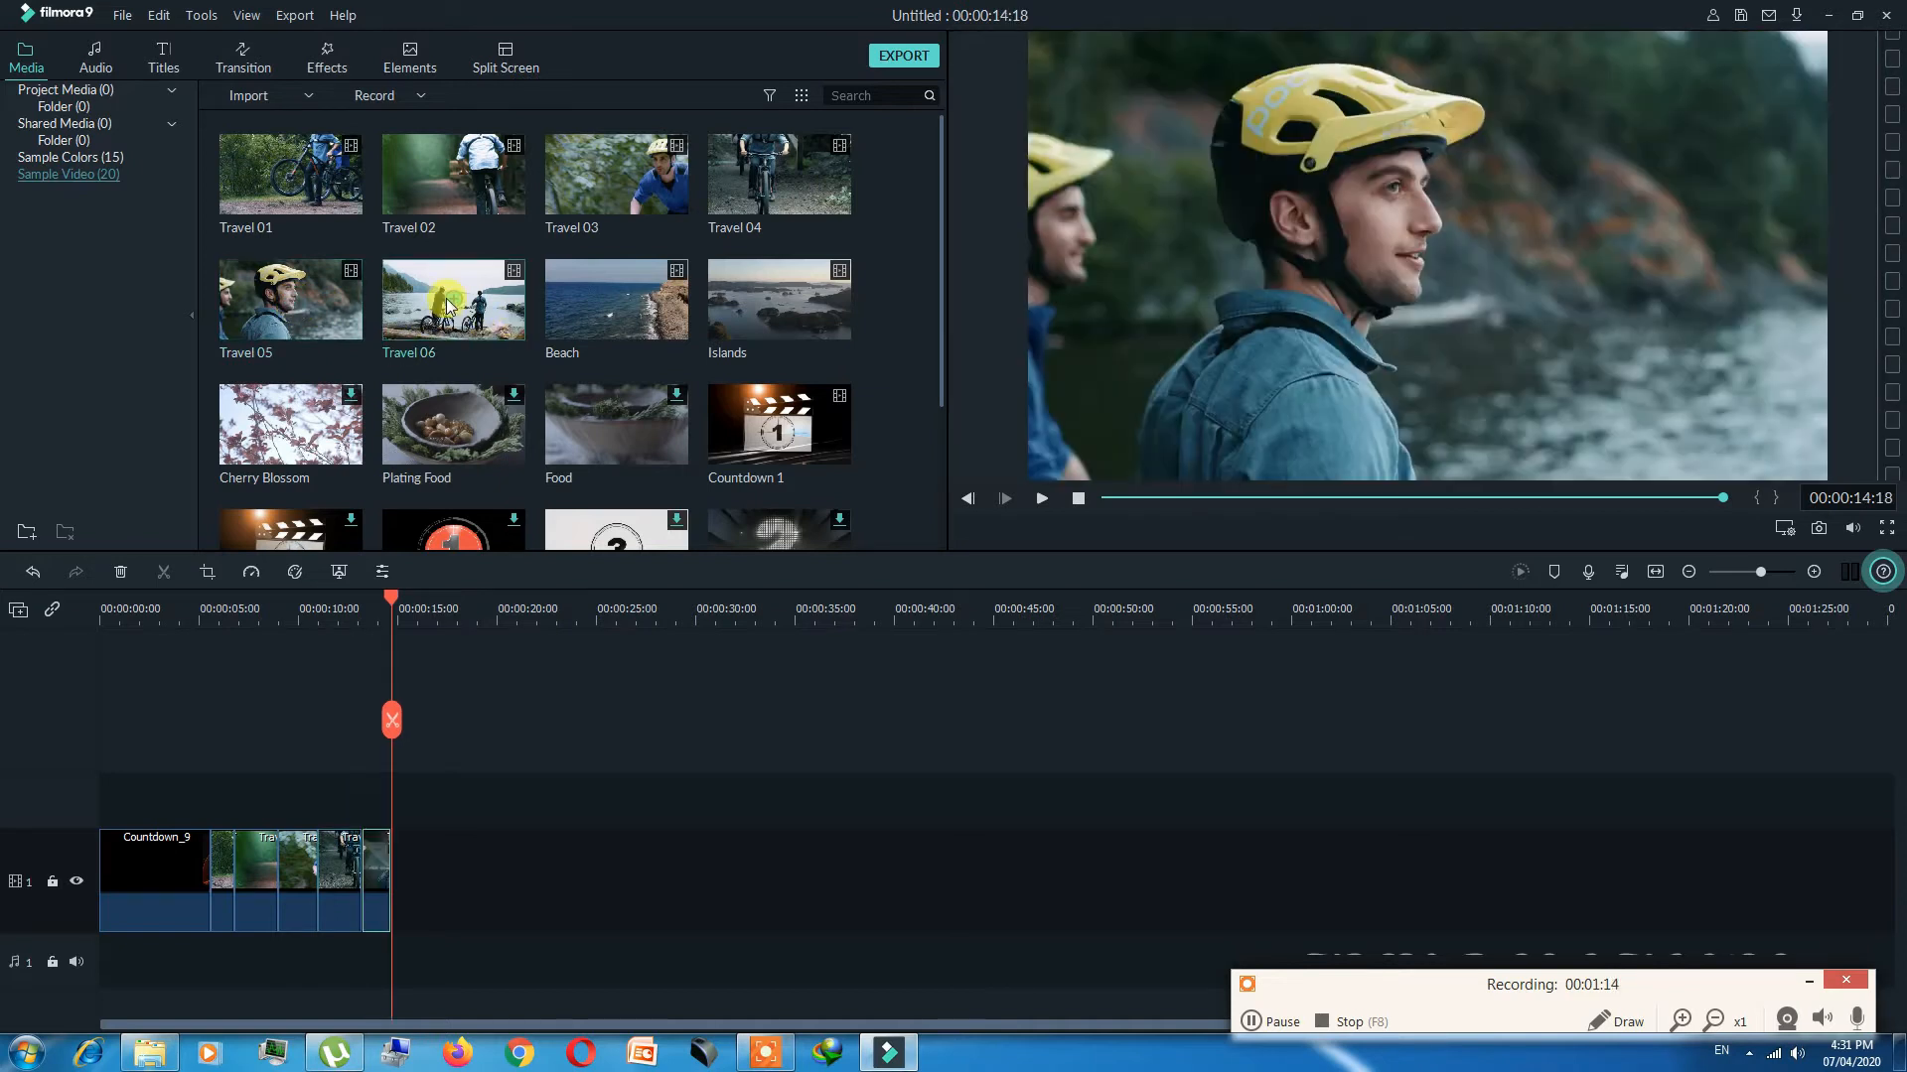
pyautogui.click(449, 303)
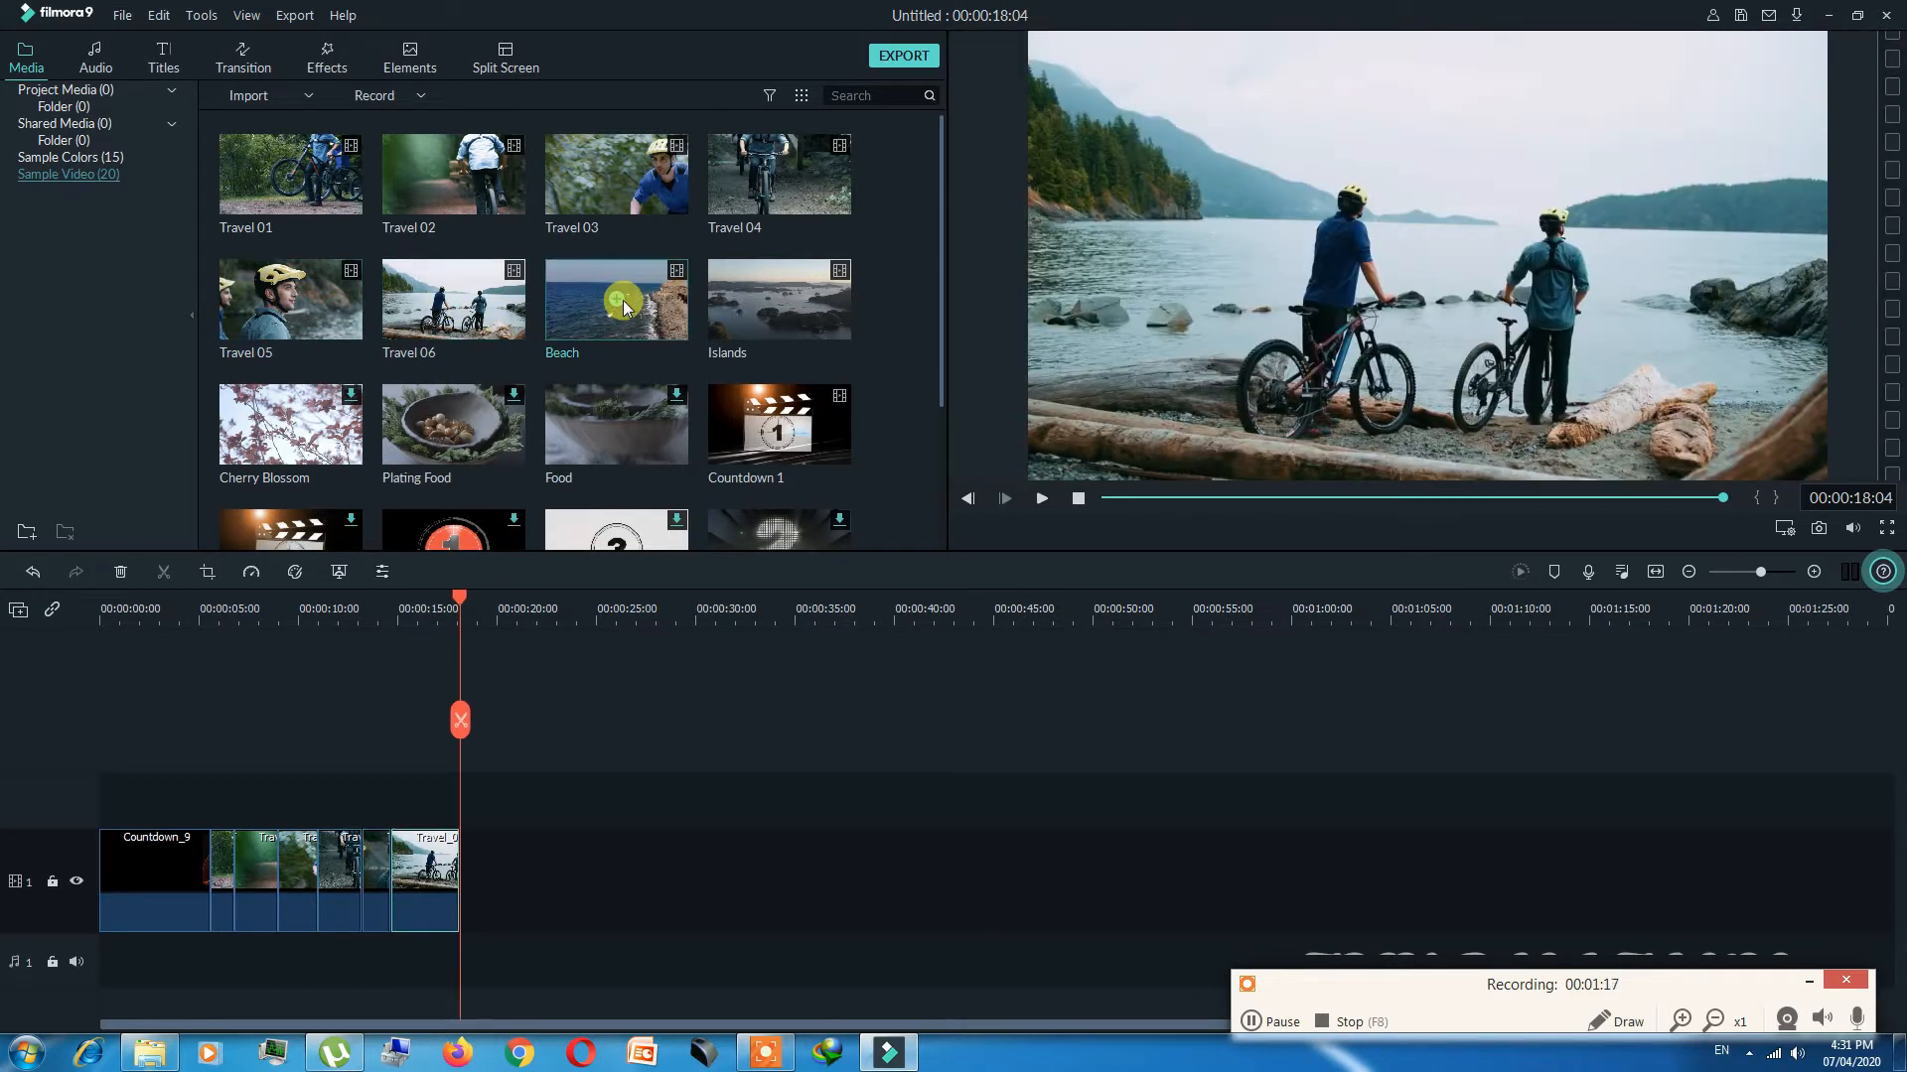
pyautogui.click(790, 310)
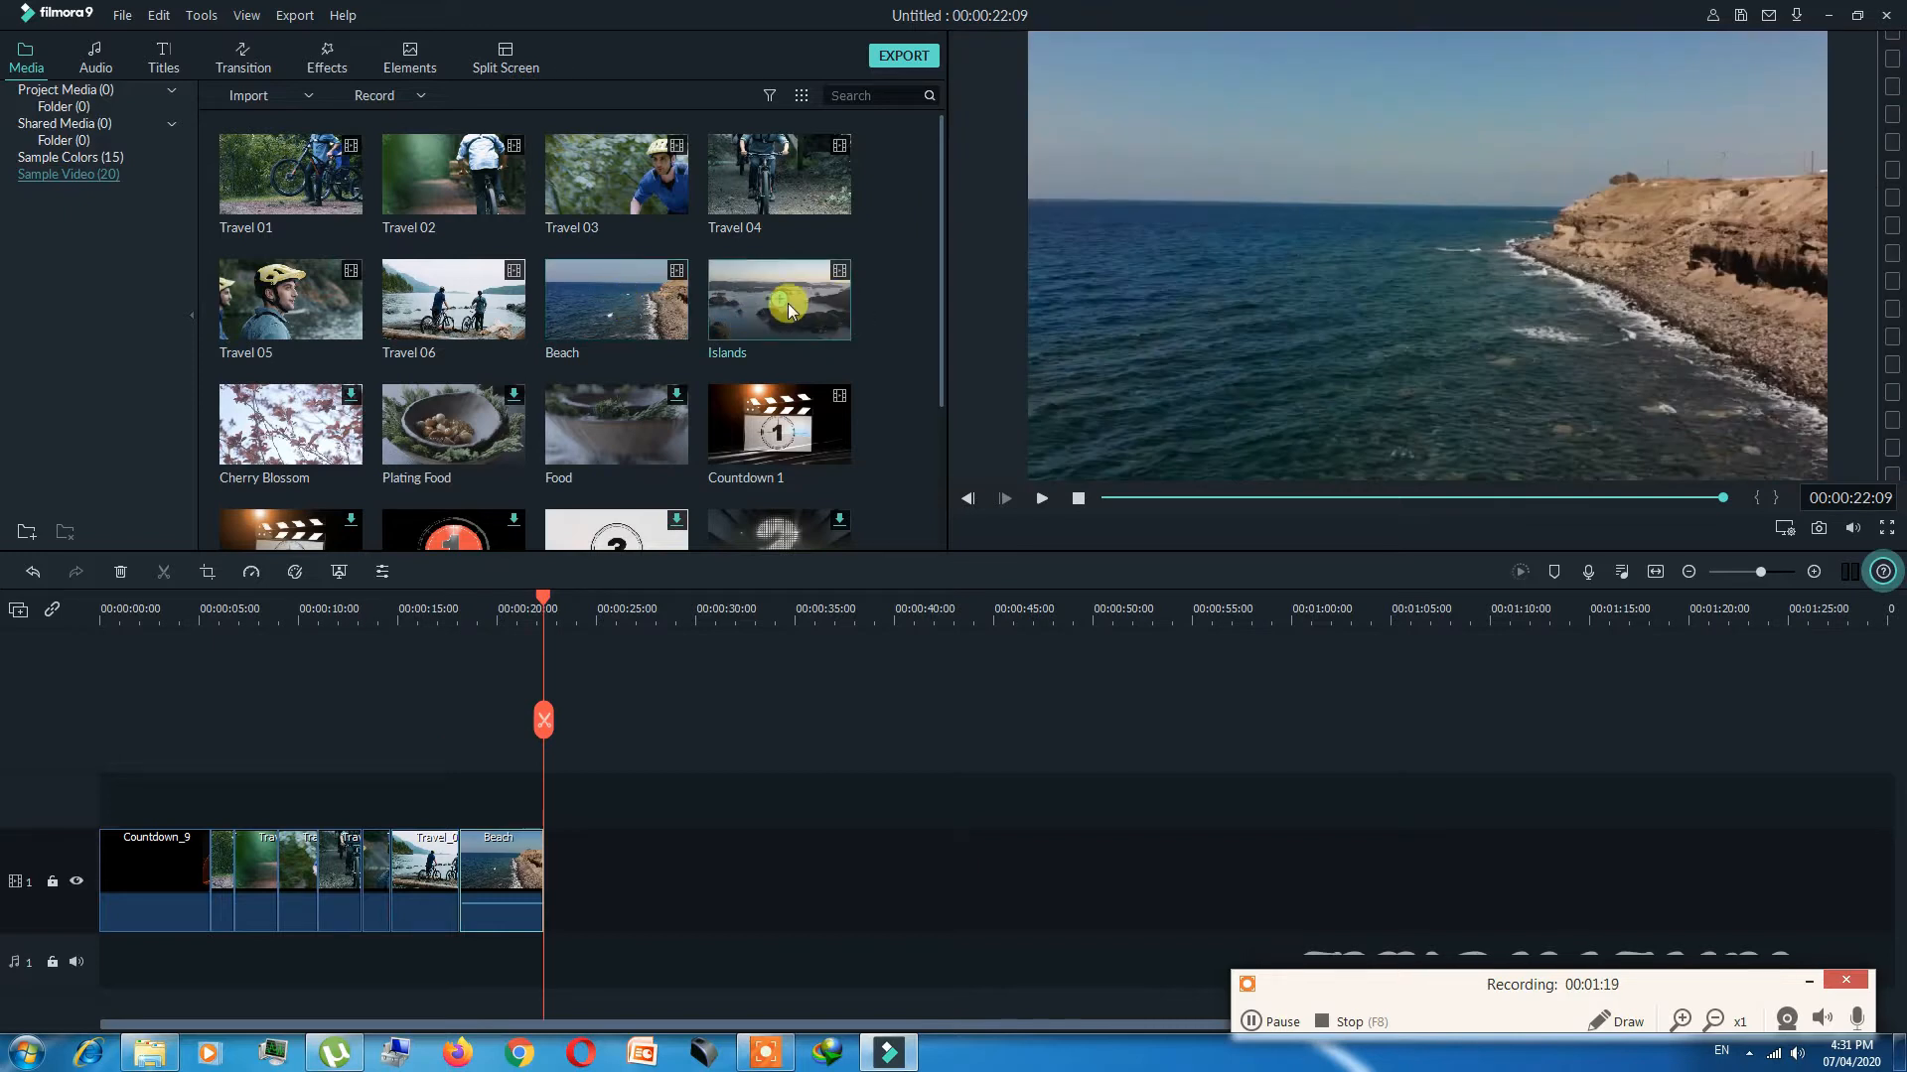
pyautogui.click(776, 302)
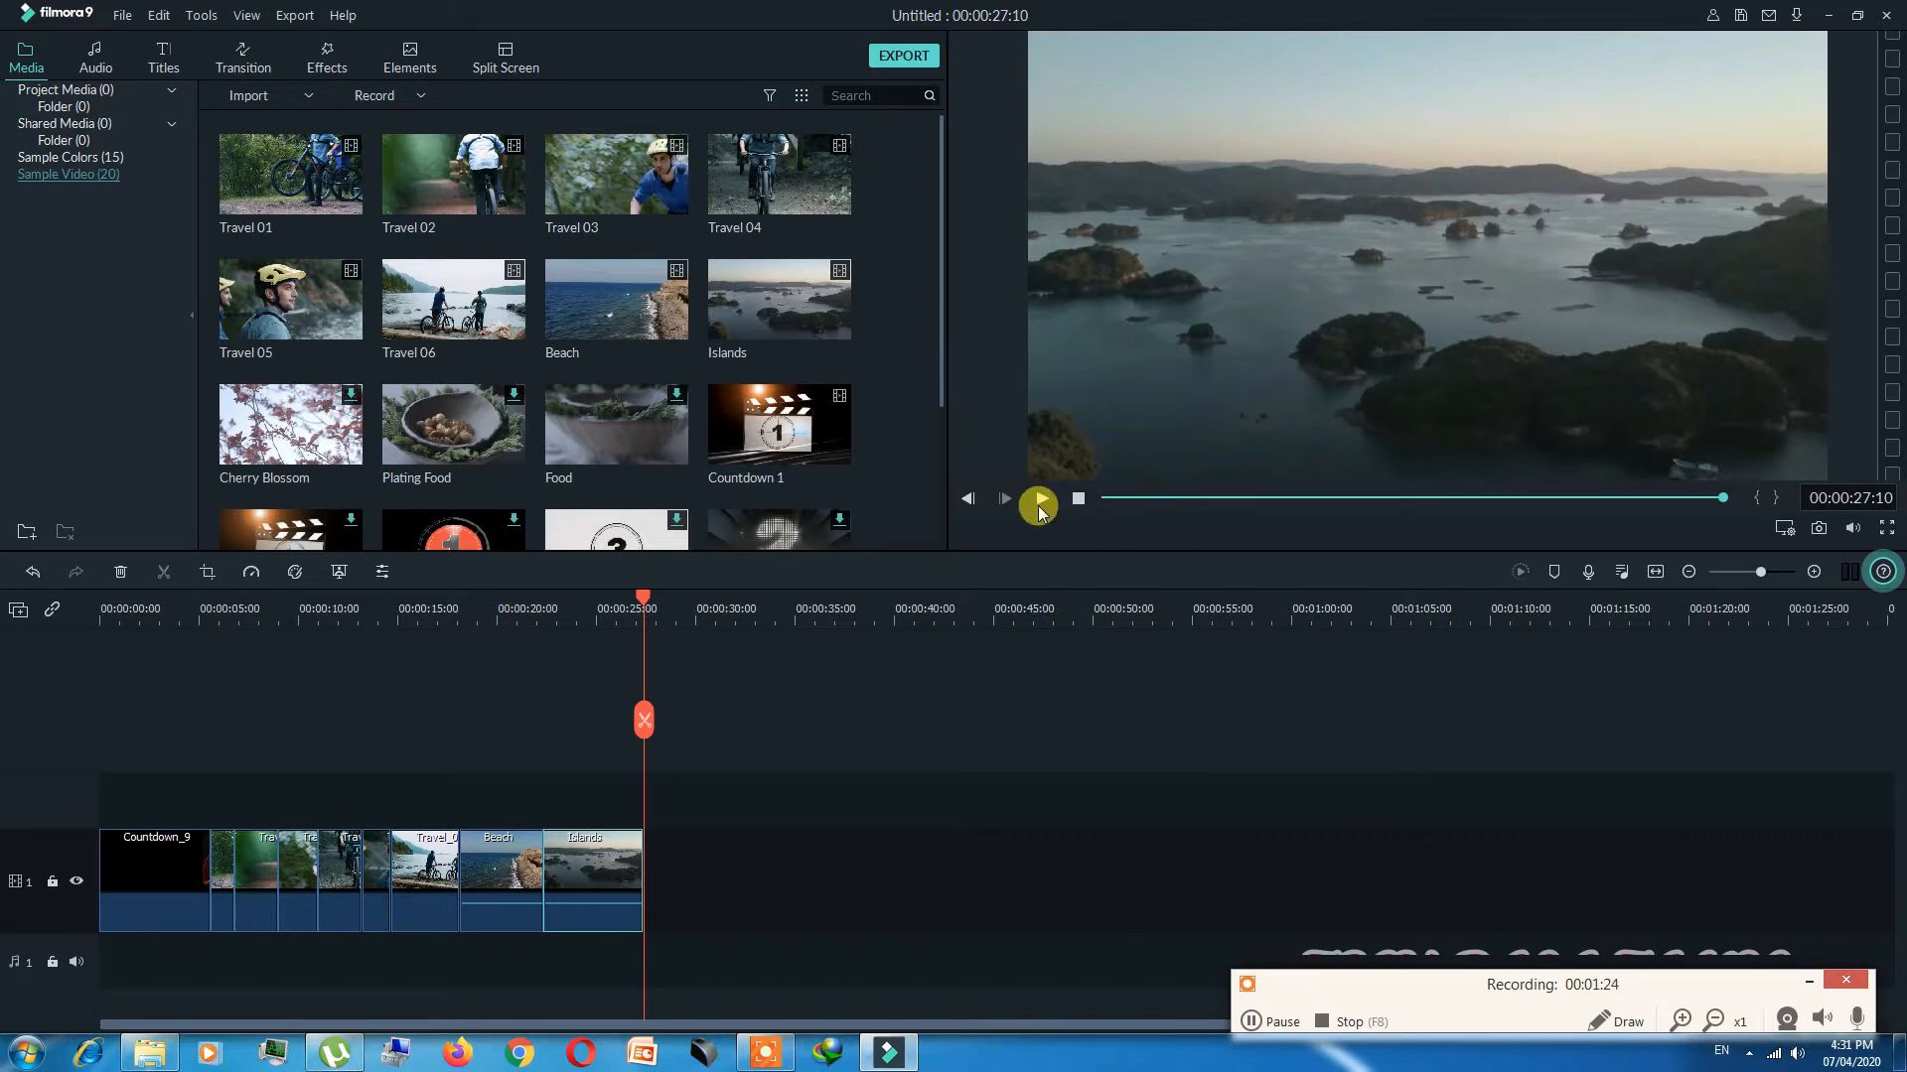
# Step: Play back the assembled clips and return the playhead to the start of the timeline
pyautogui.click(1040, 499)
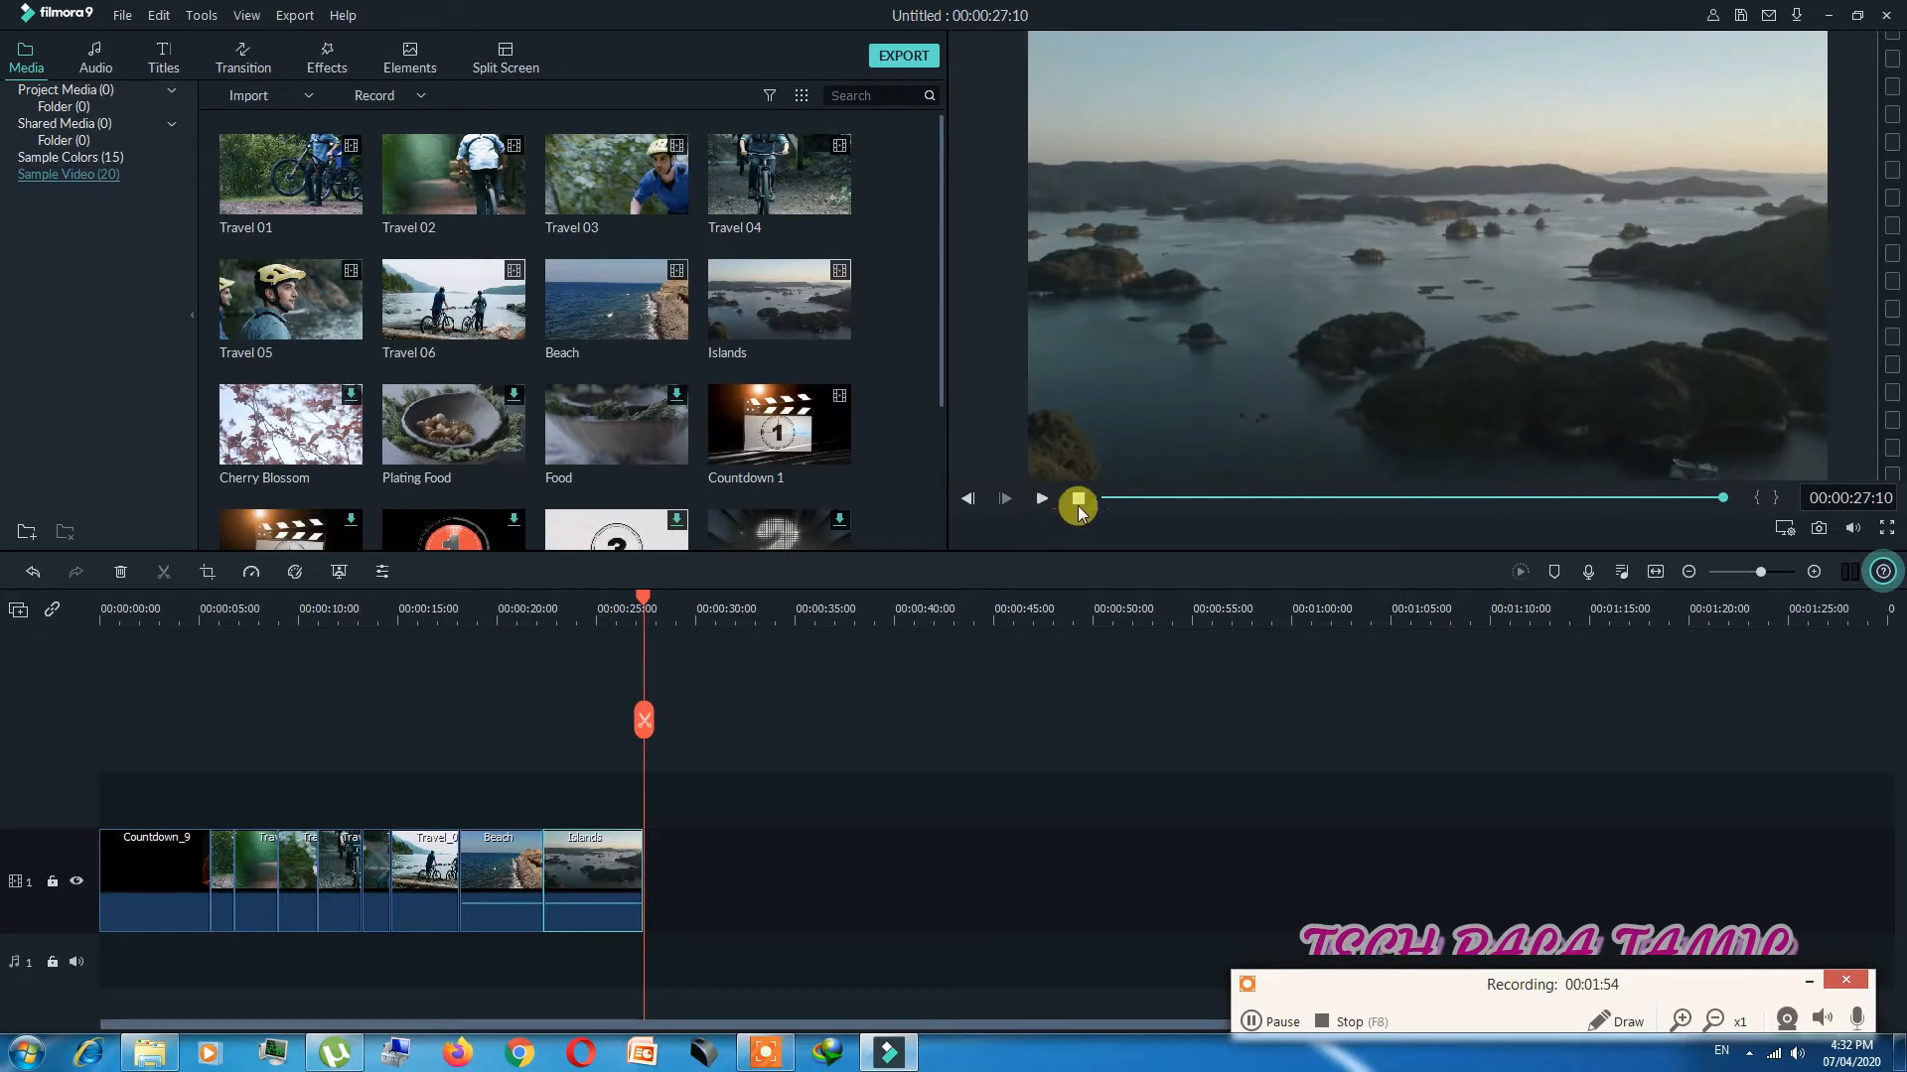
pyautogui.moveTo(1728, 501); pyautogui.dragTo(1071, 537)
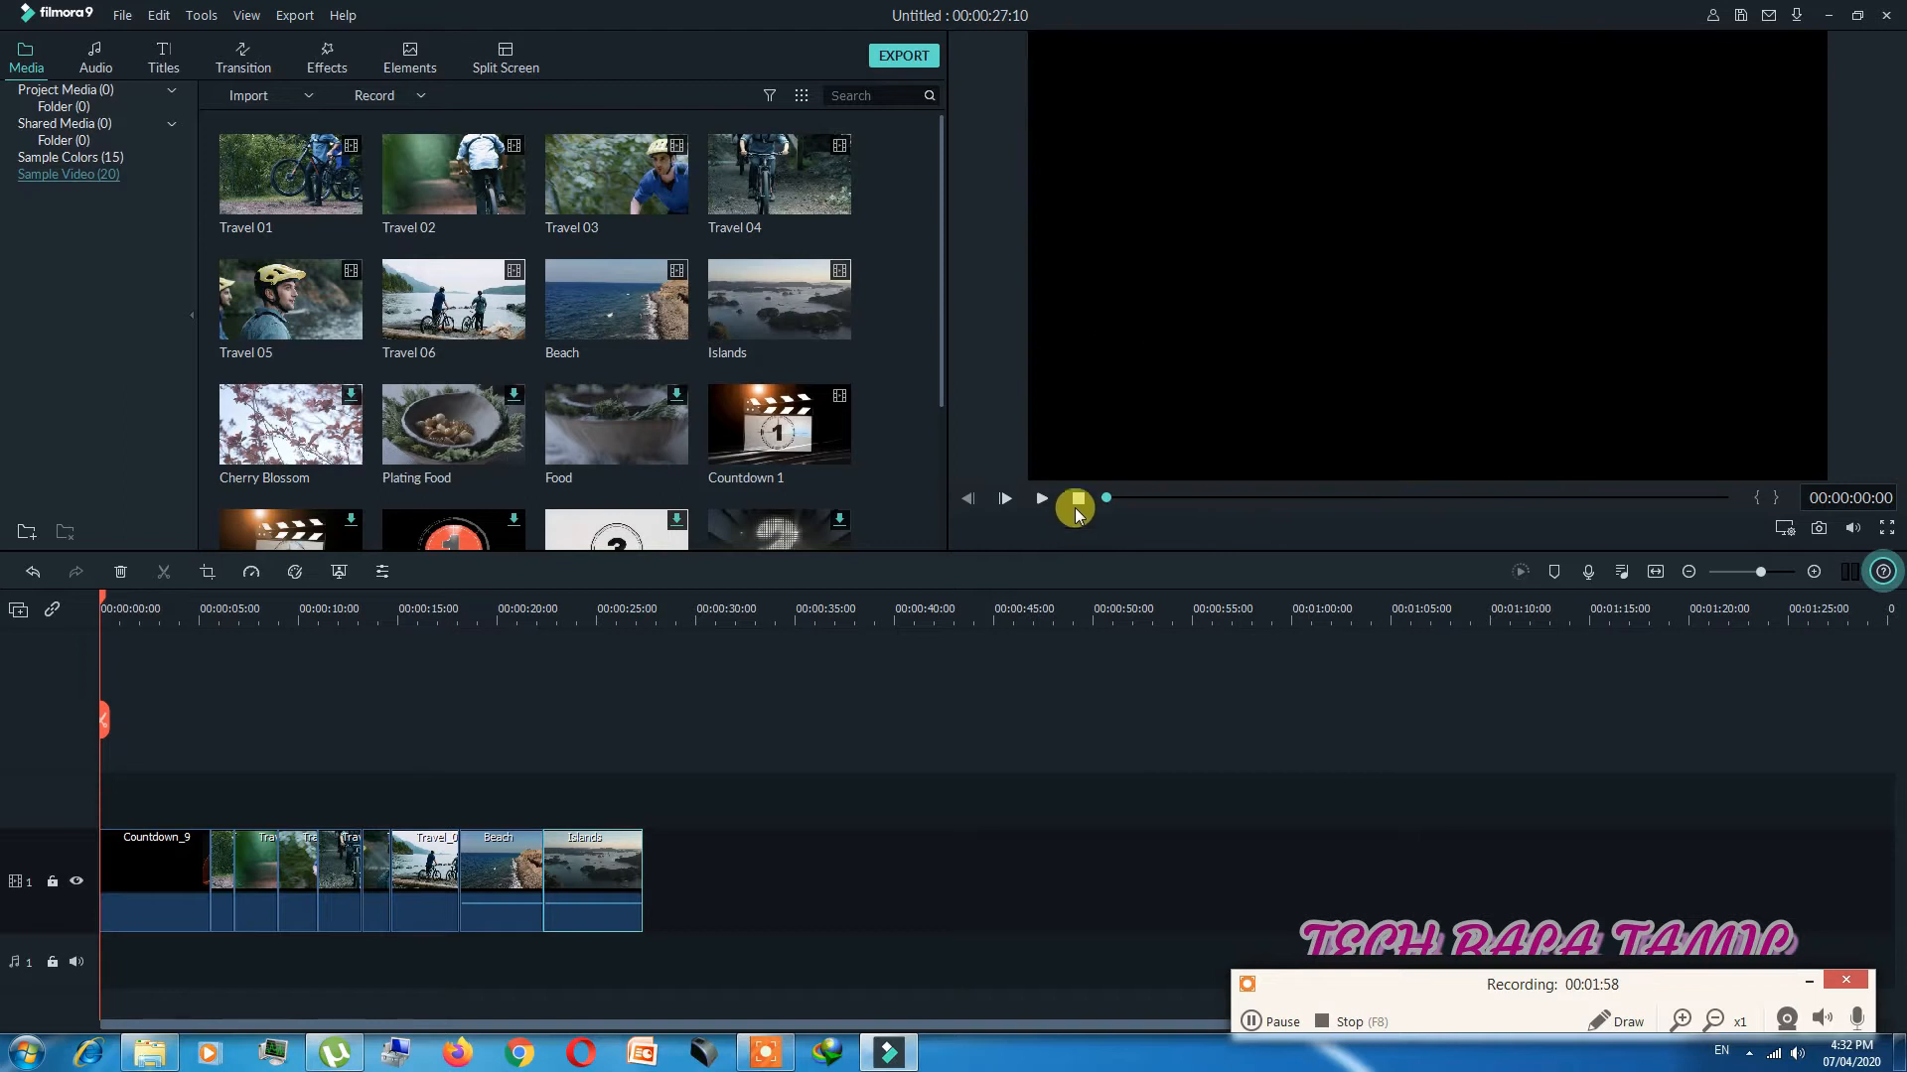
# Step: Preview the library music tracks Drift - Drift and Drift - Pages Turn
pyautogui.click(85, 68)
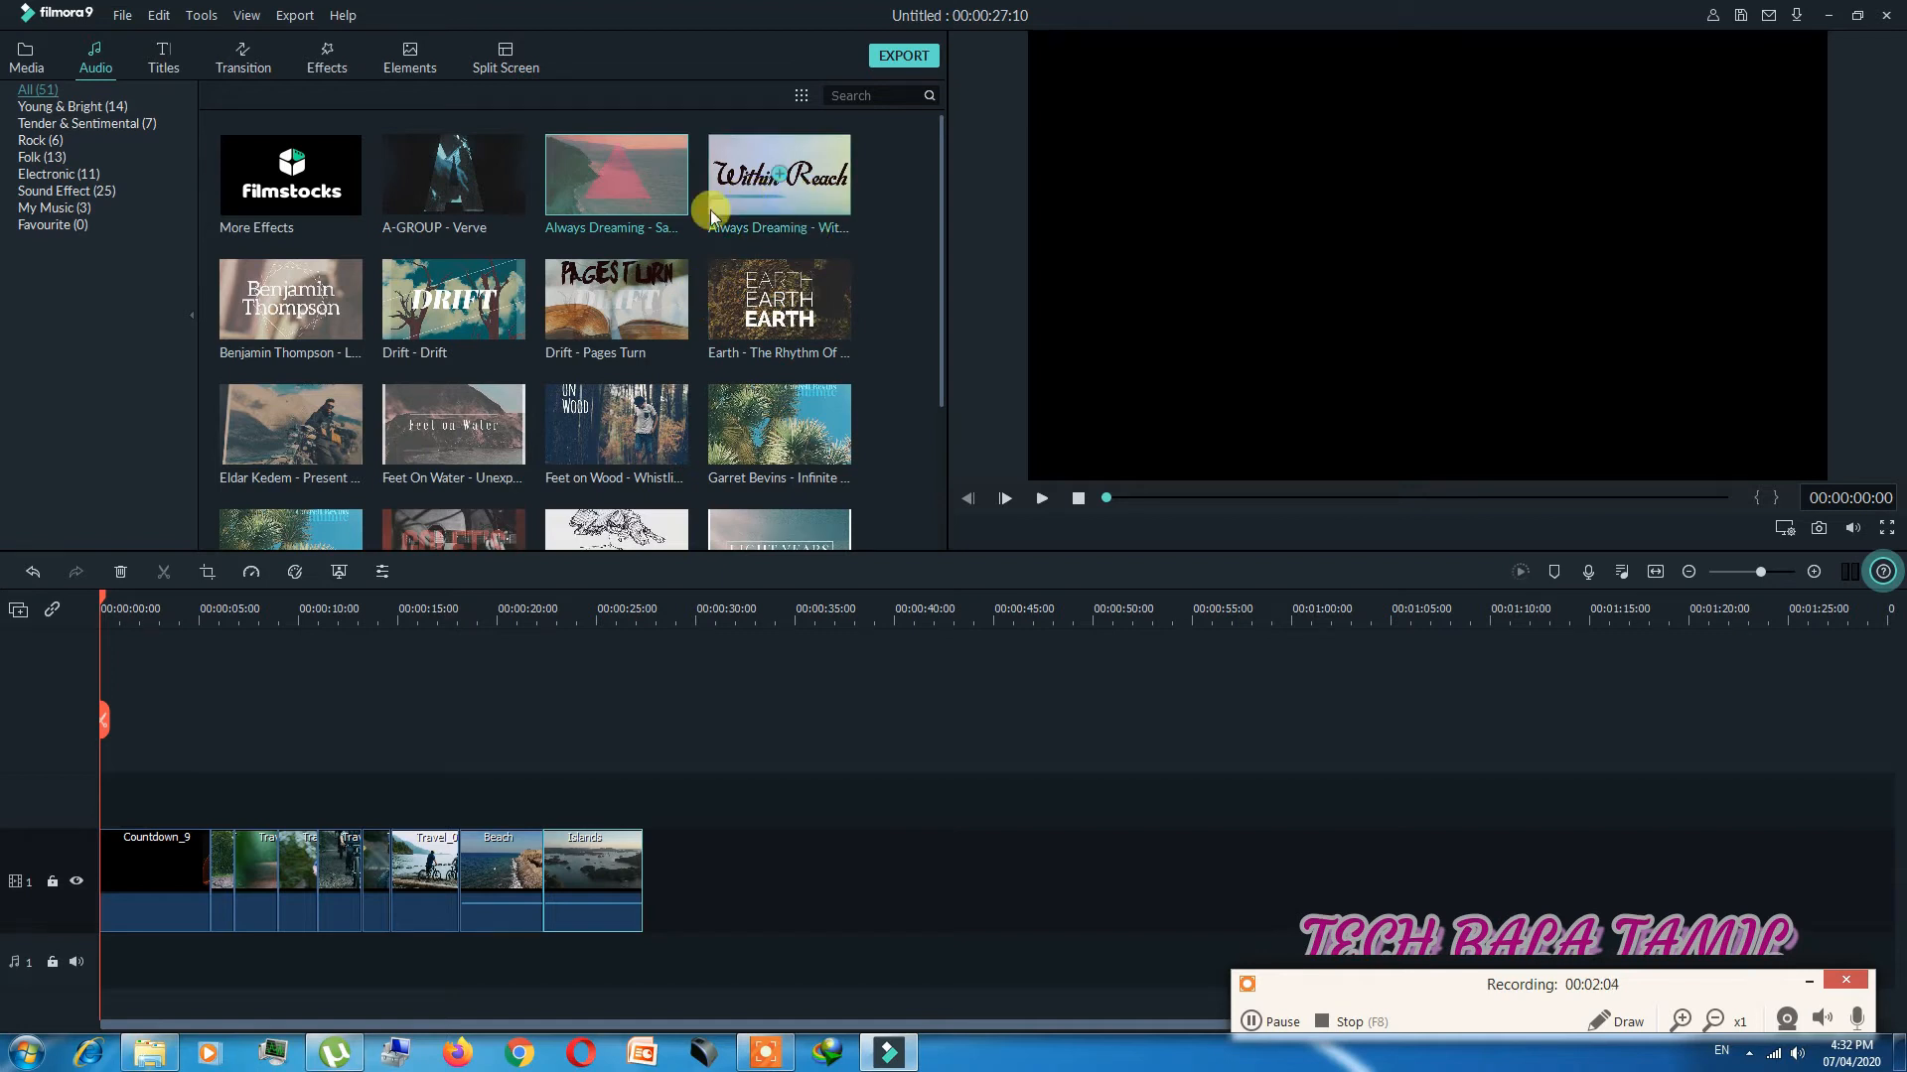
pyautogui.click(483, 335)
pyautogui.click(1043, 500)
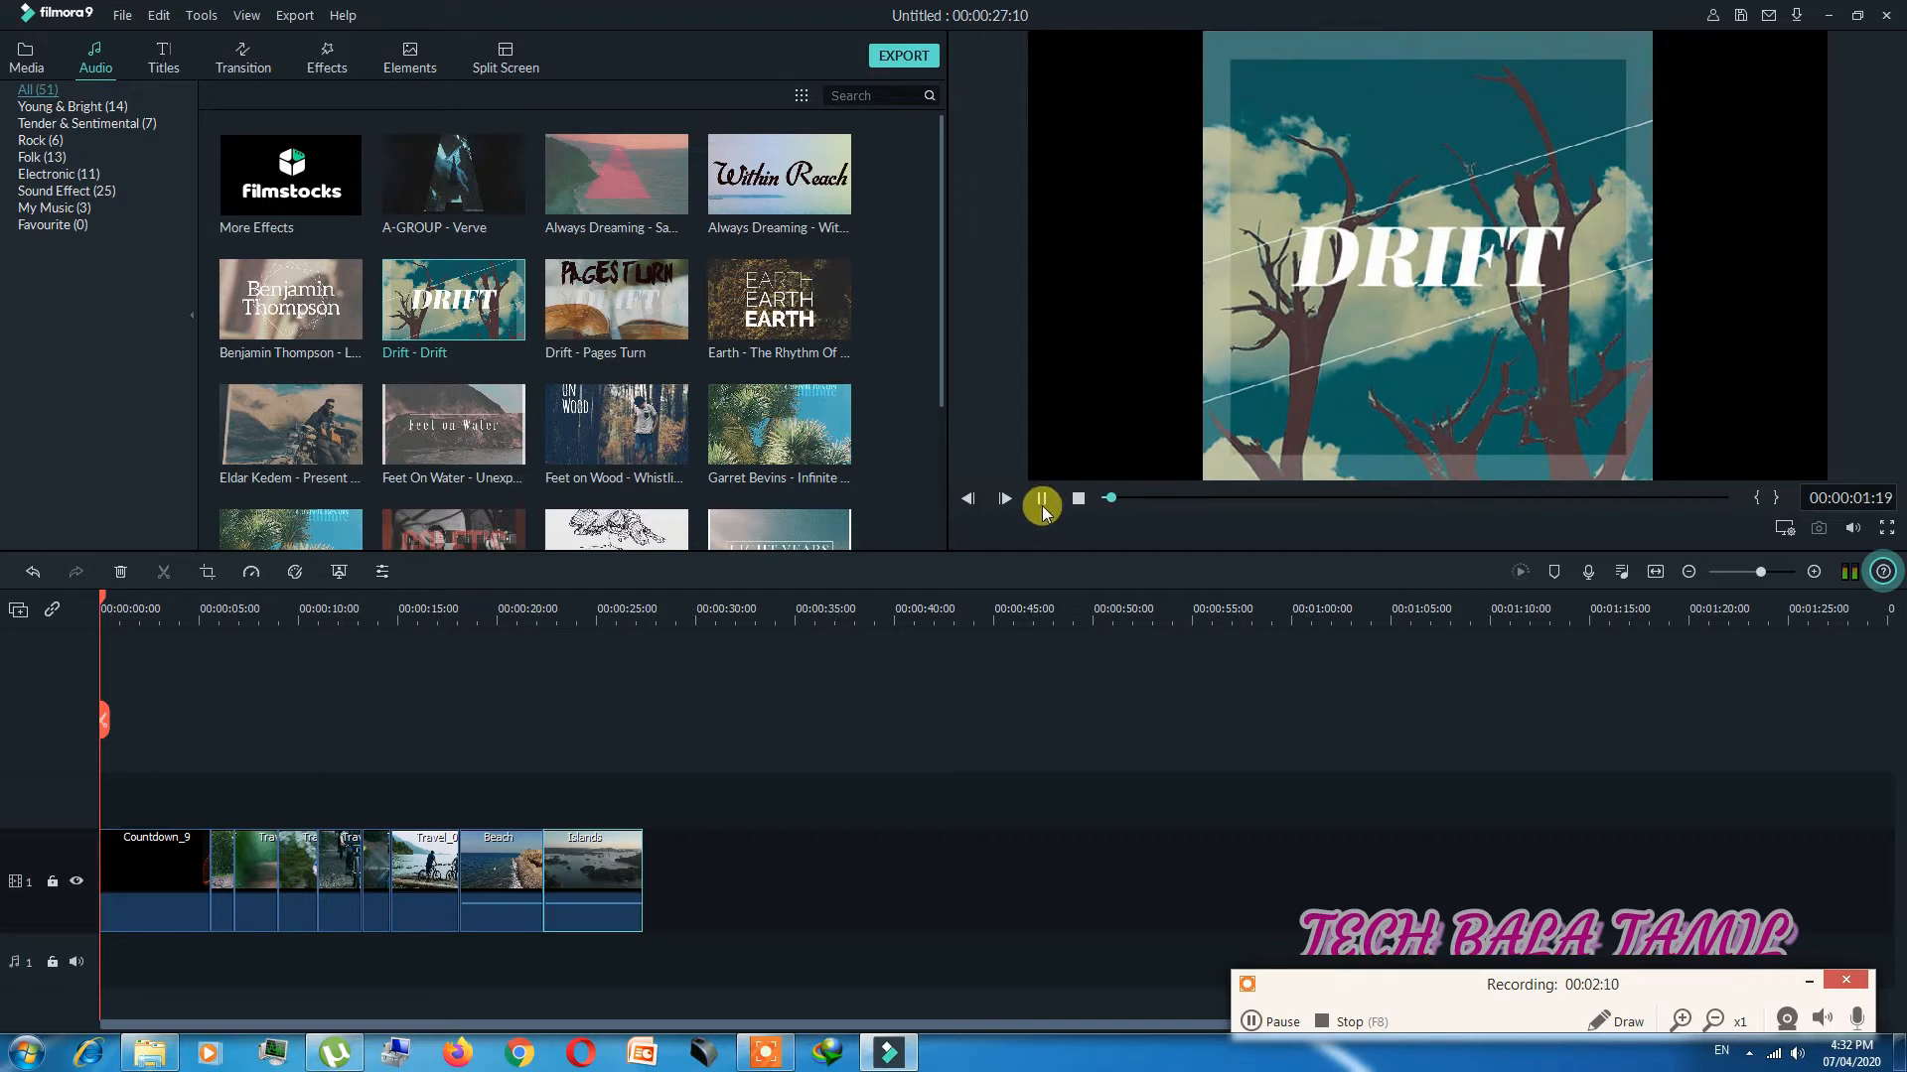
pyautogui.click(1043, 499)
pyautogui.click(670, 356)
pyautogui.click(1043, 499)
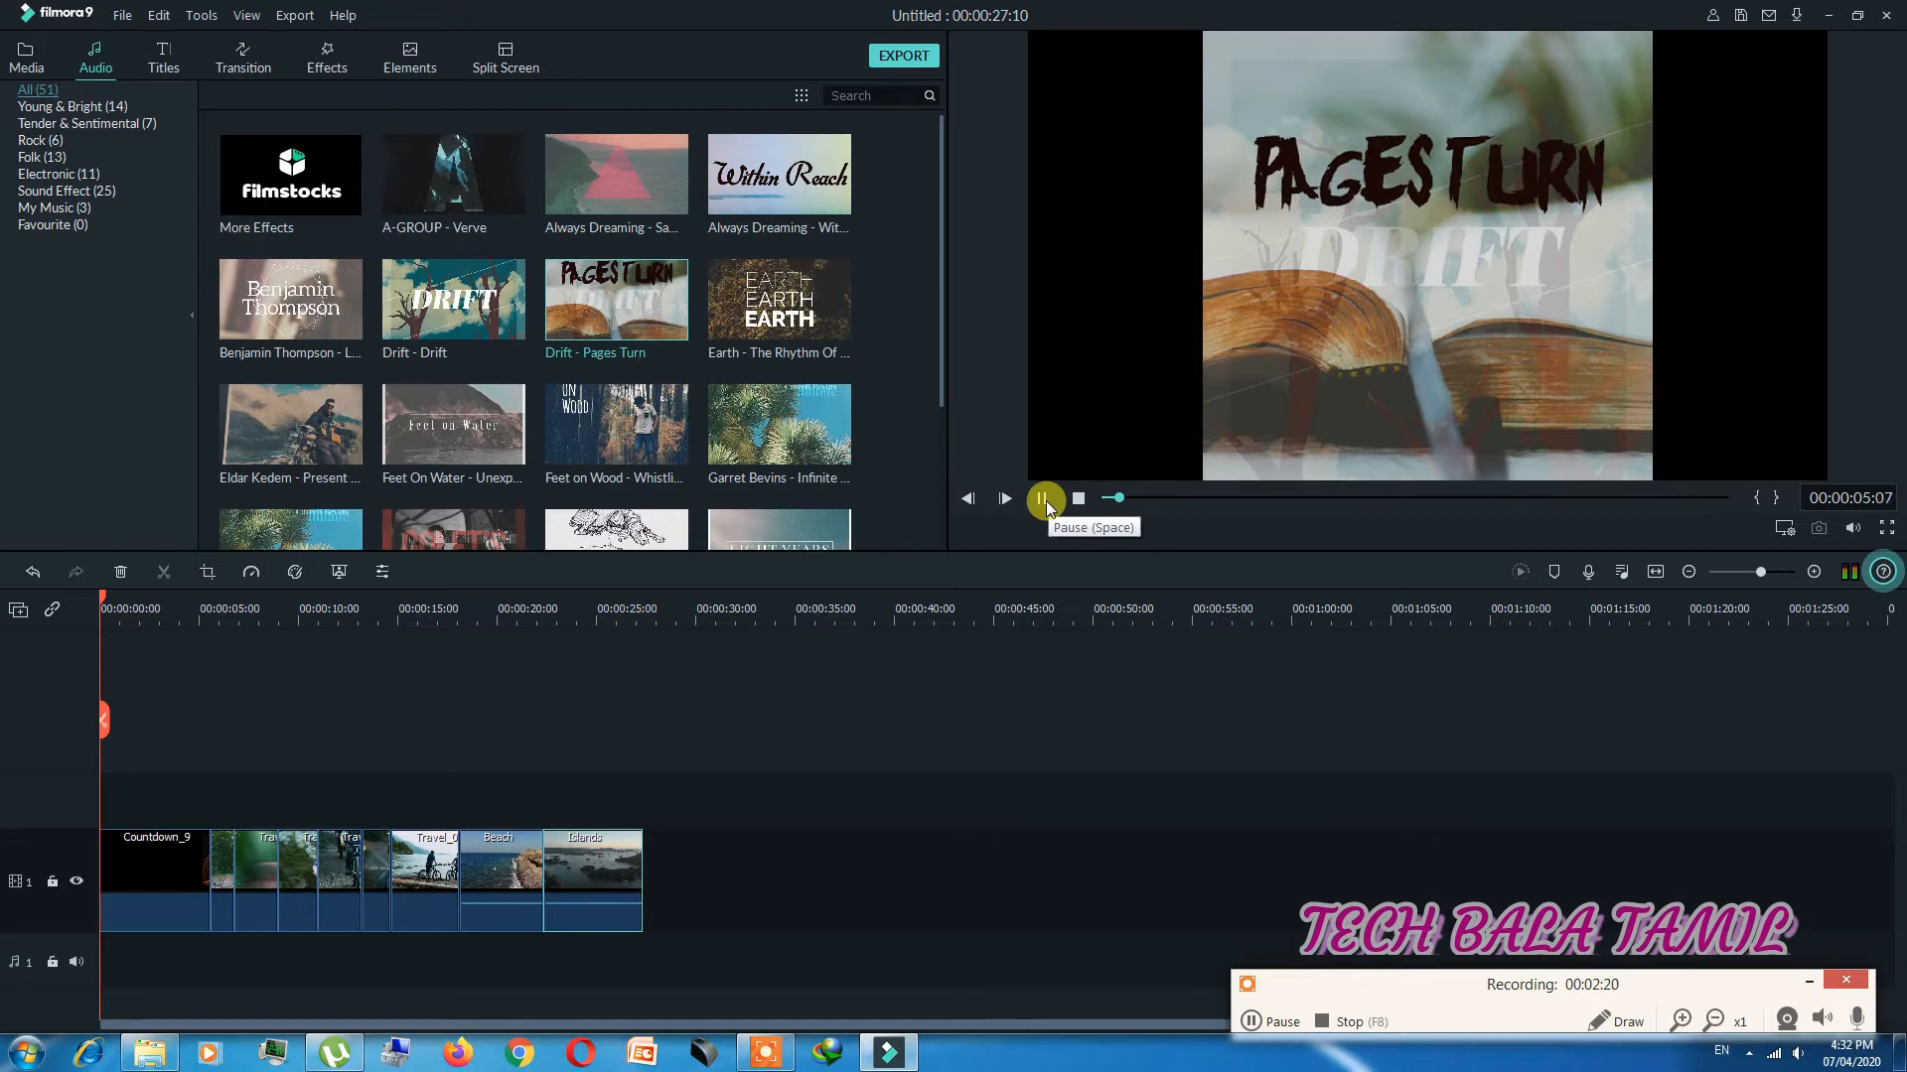
pyautogui.click(1043, 499)
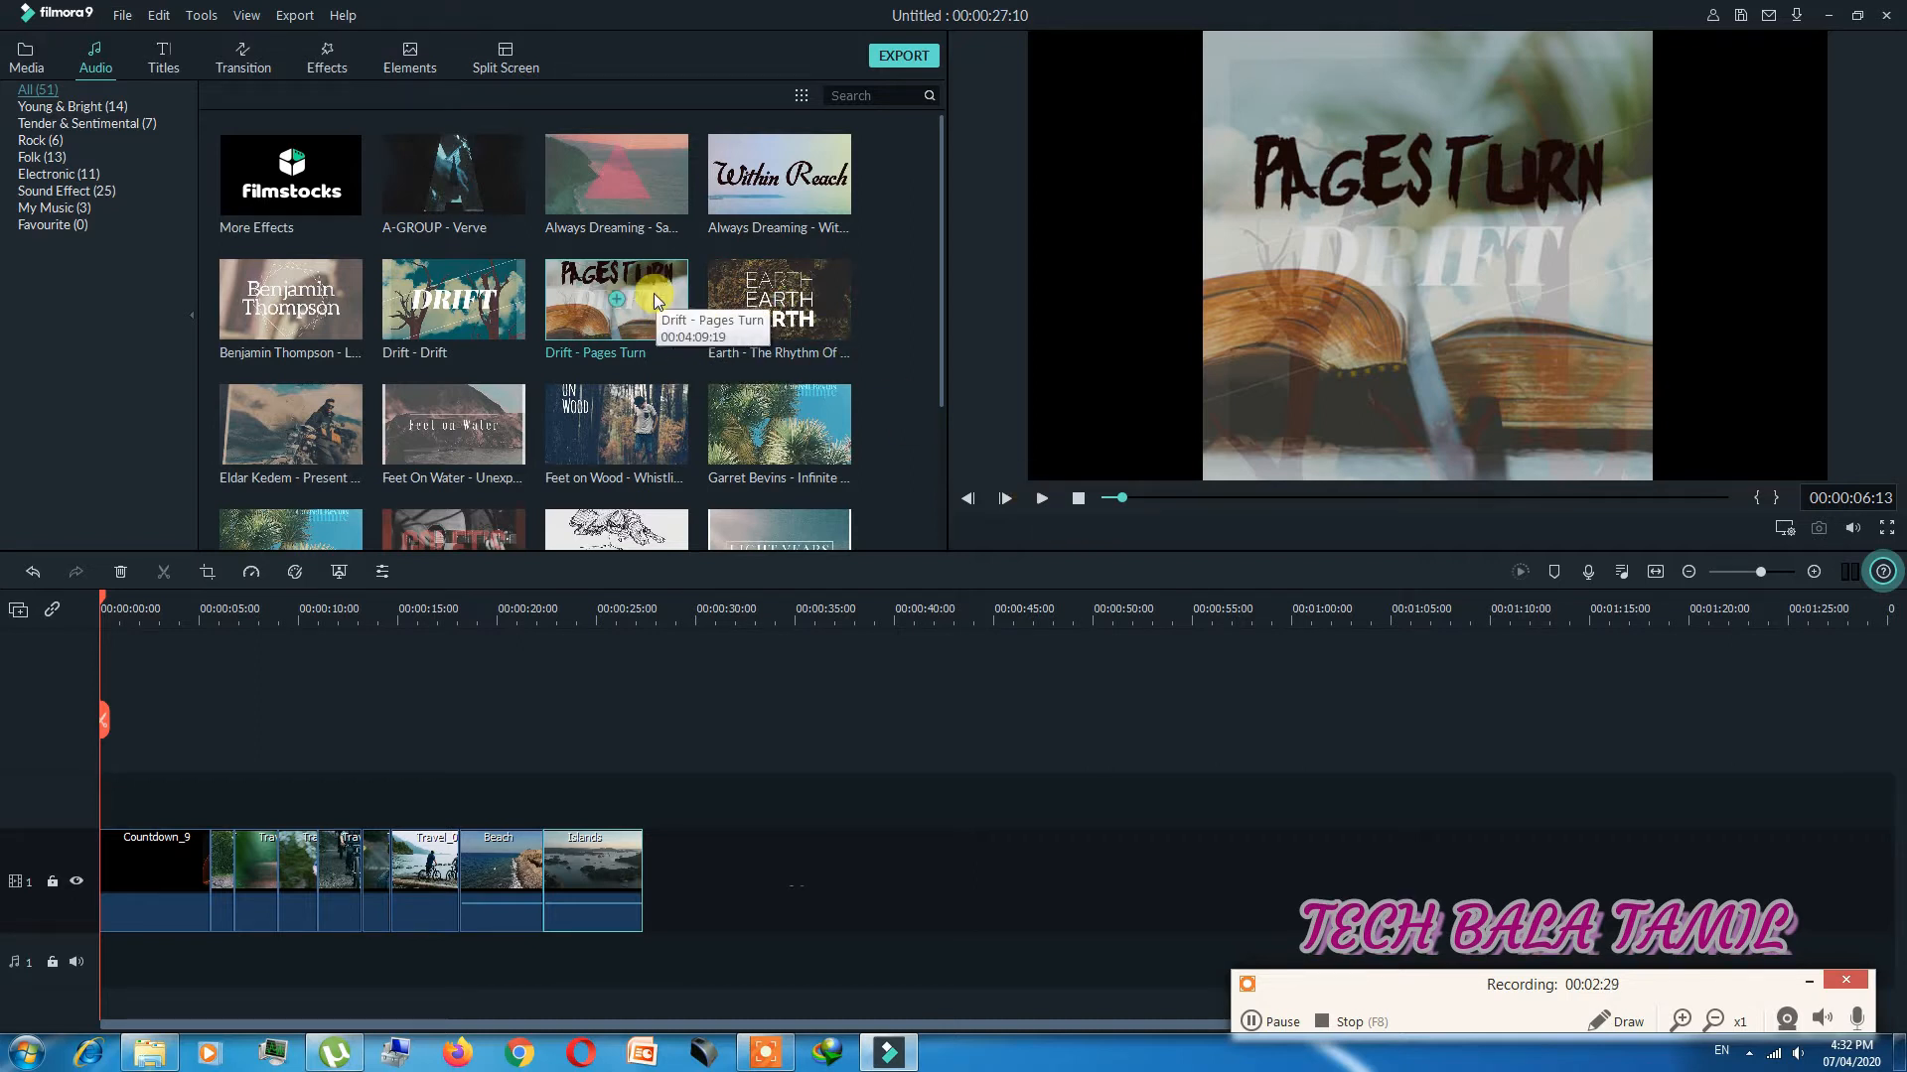
# Step: Place Drift - Pages Turn at the start of audio track 1 and play the project to the end of the Islands clip
pyautogui.moveTo(655, 309); pyautogui.dragTo(92, 947)
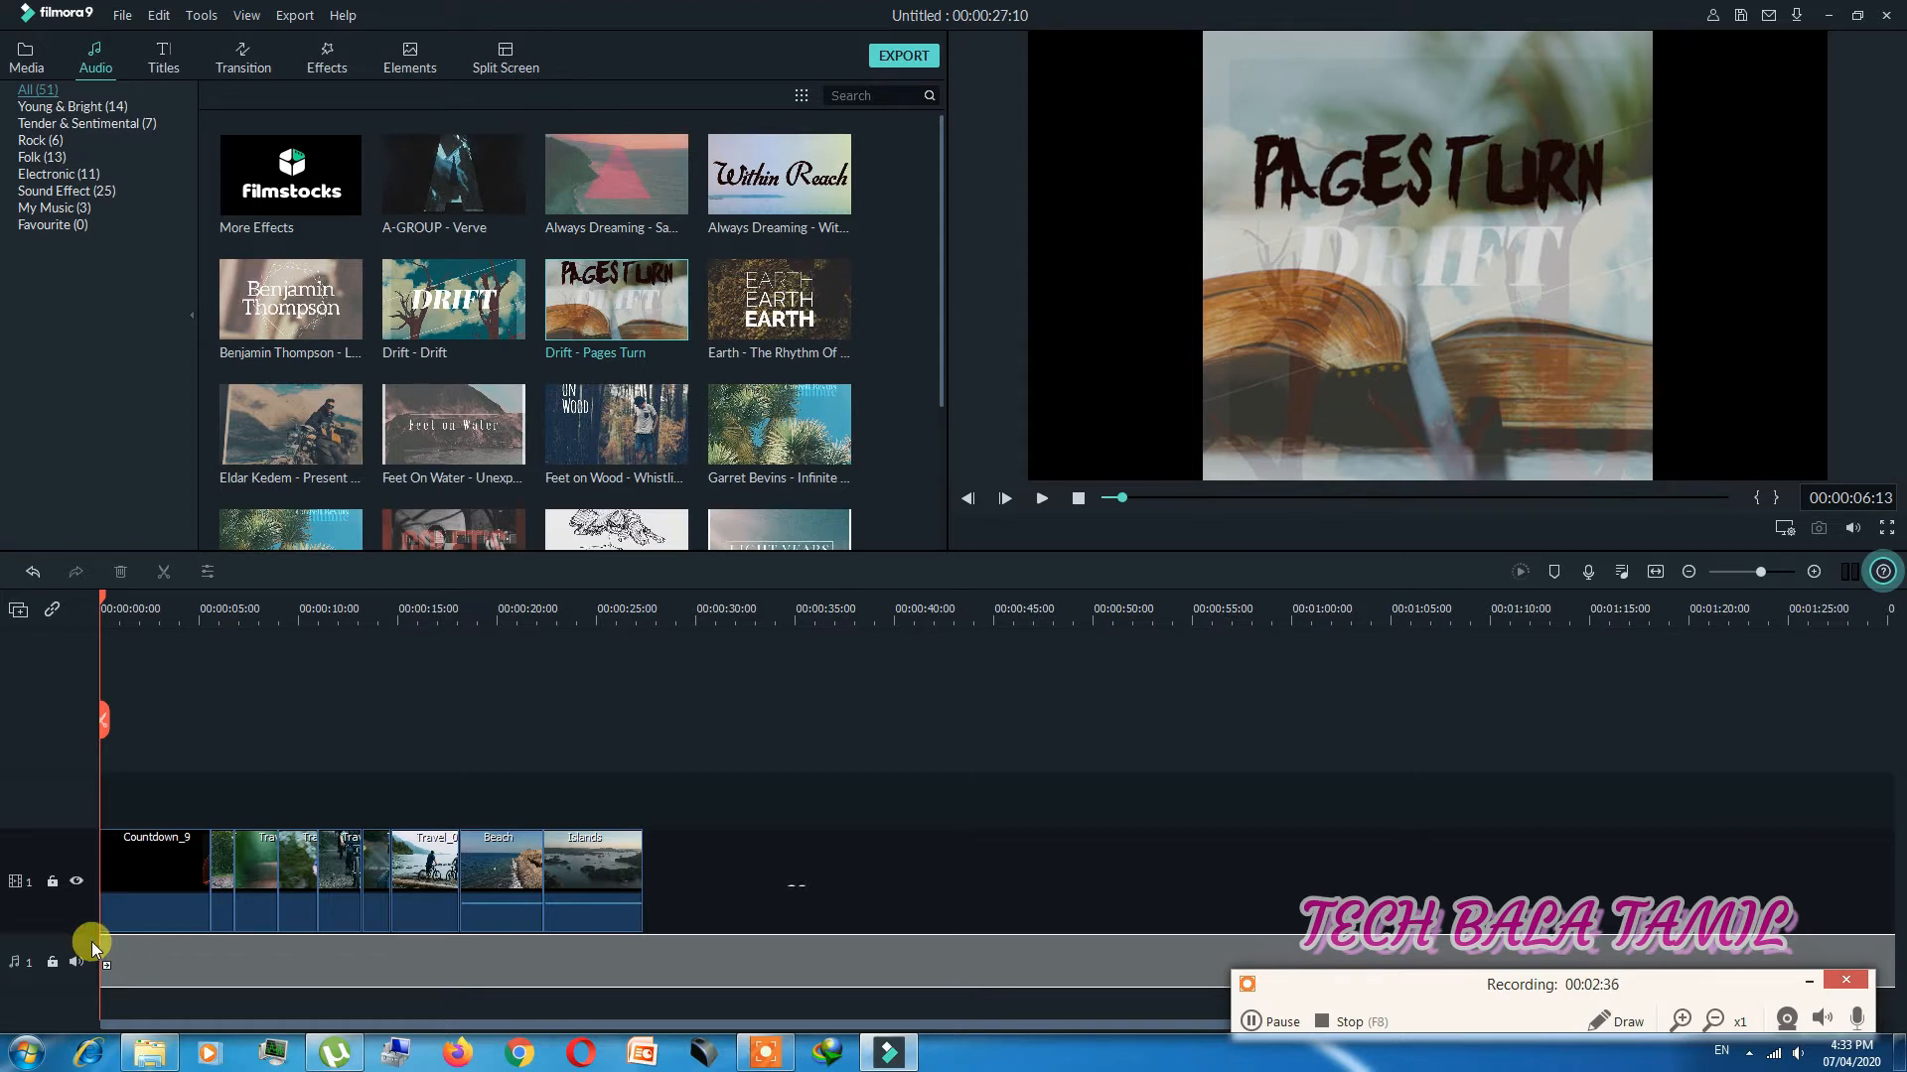
pyautogui.moveTo(100, 946); pyautogui.dragTo(100, 946)
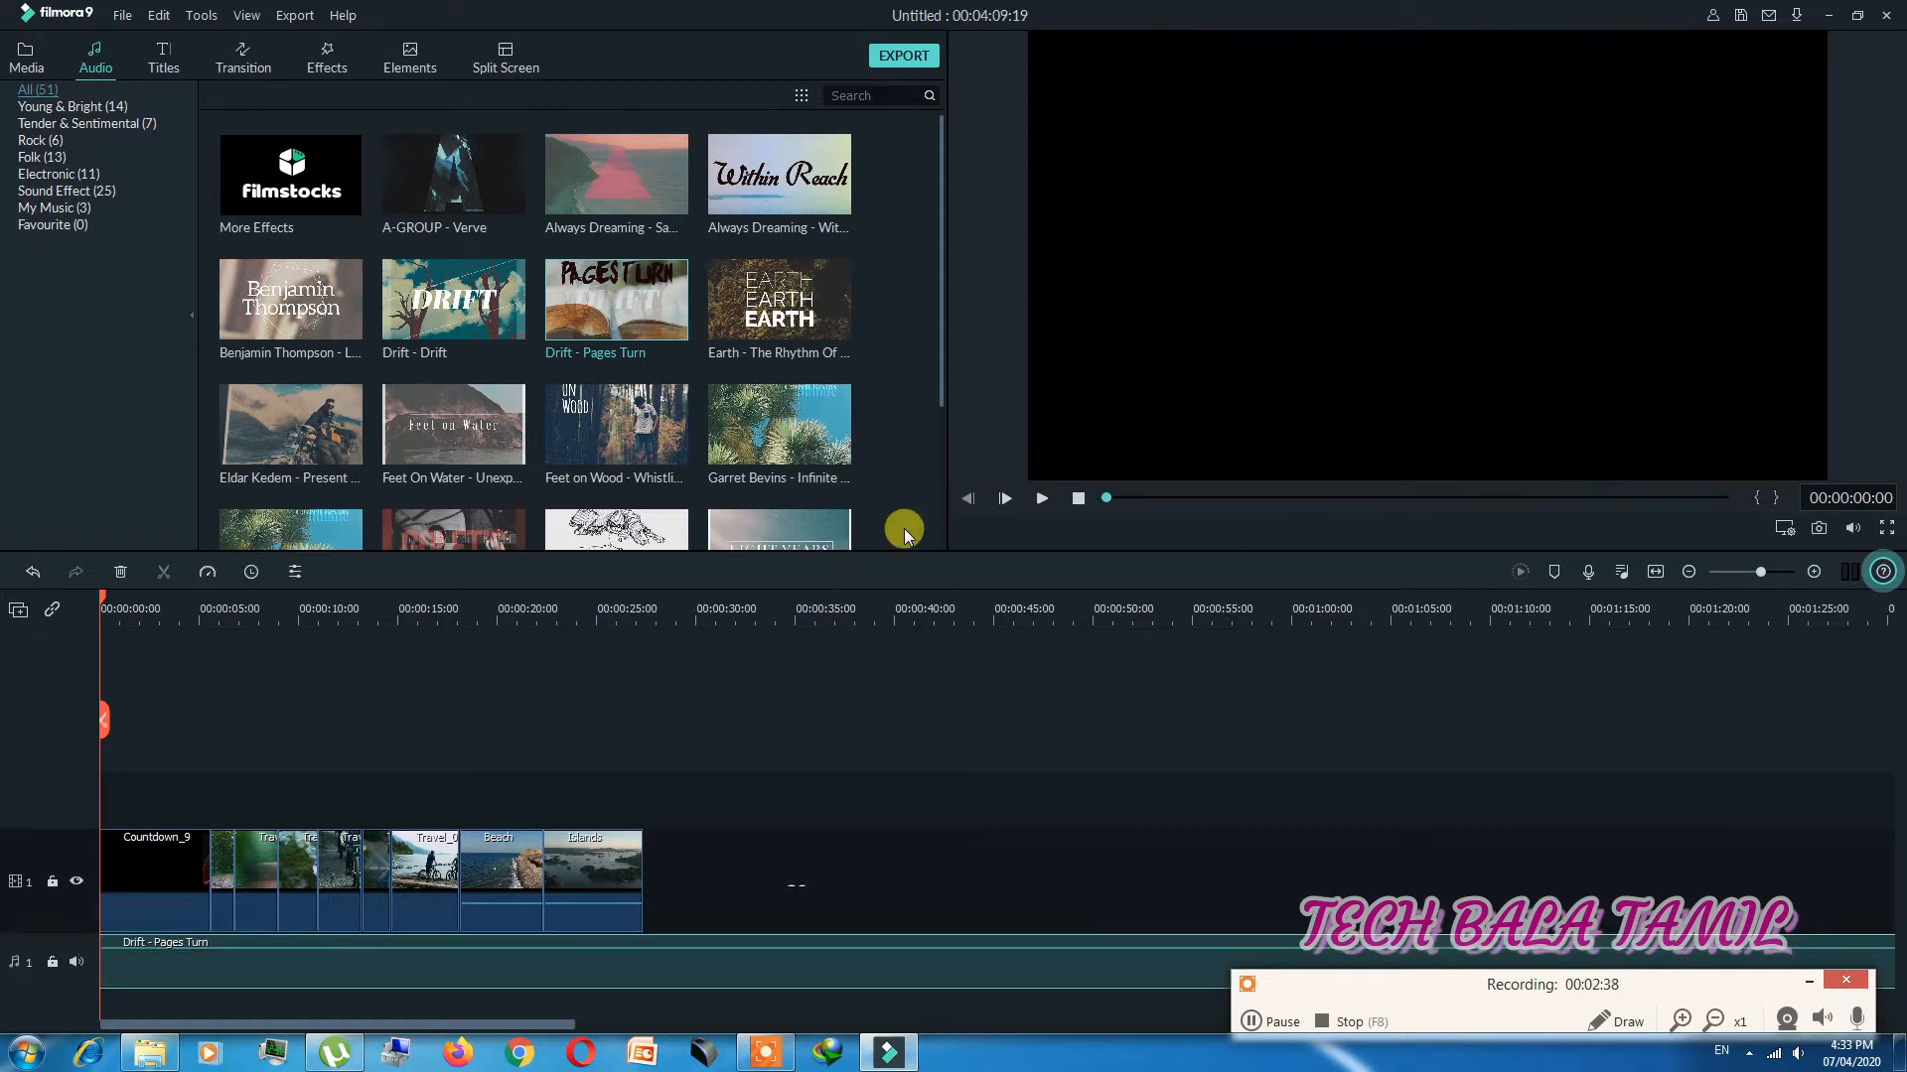
pyautogui.click(1042, 502)
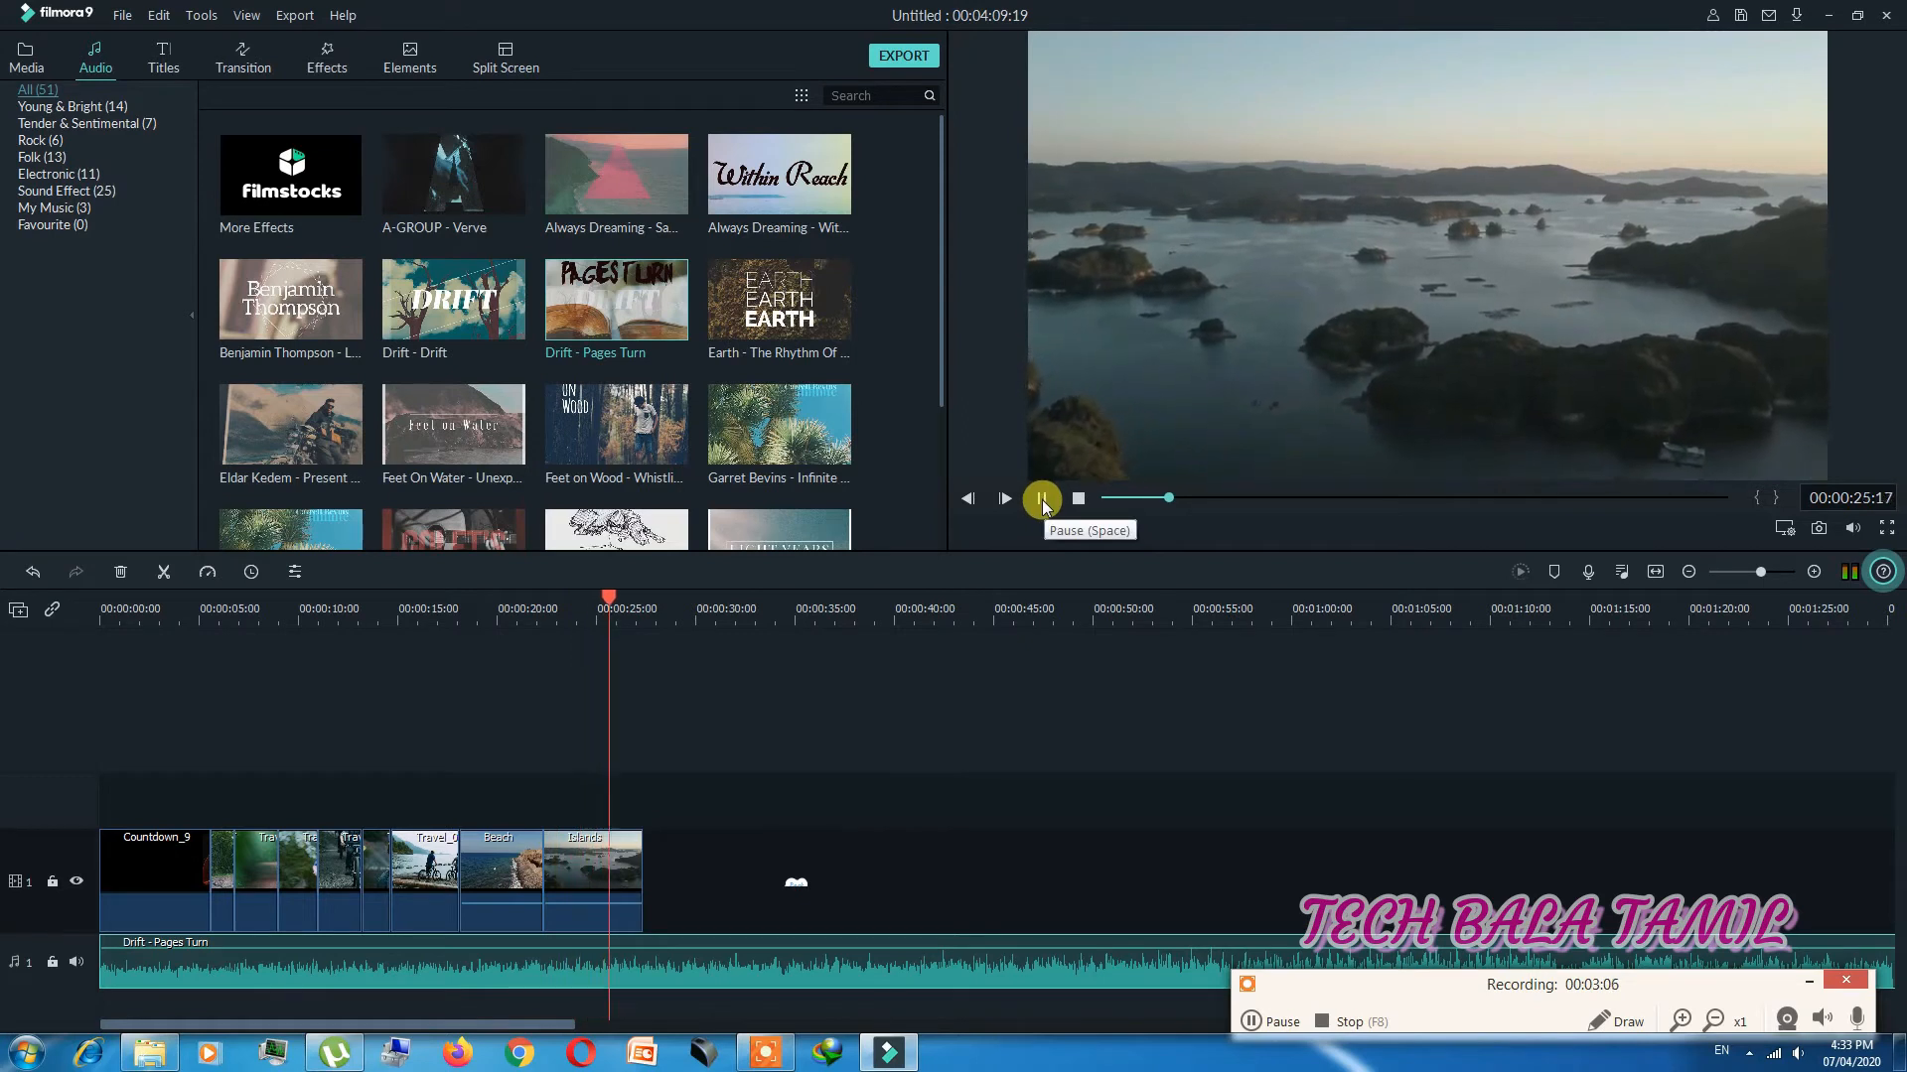
pyautogui.click(1042, 501)
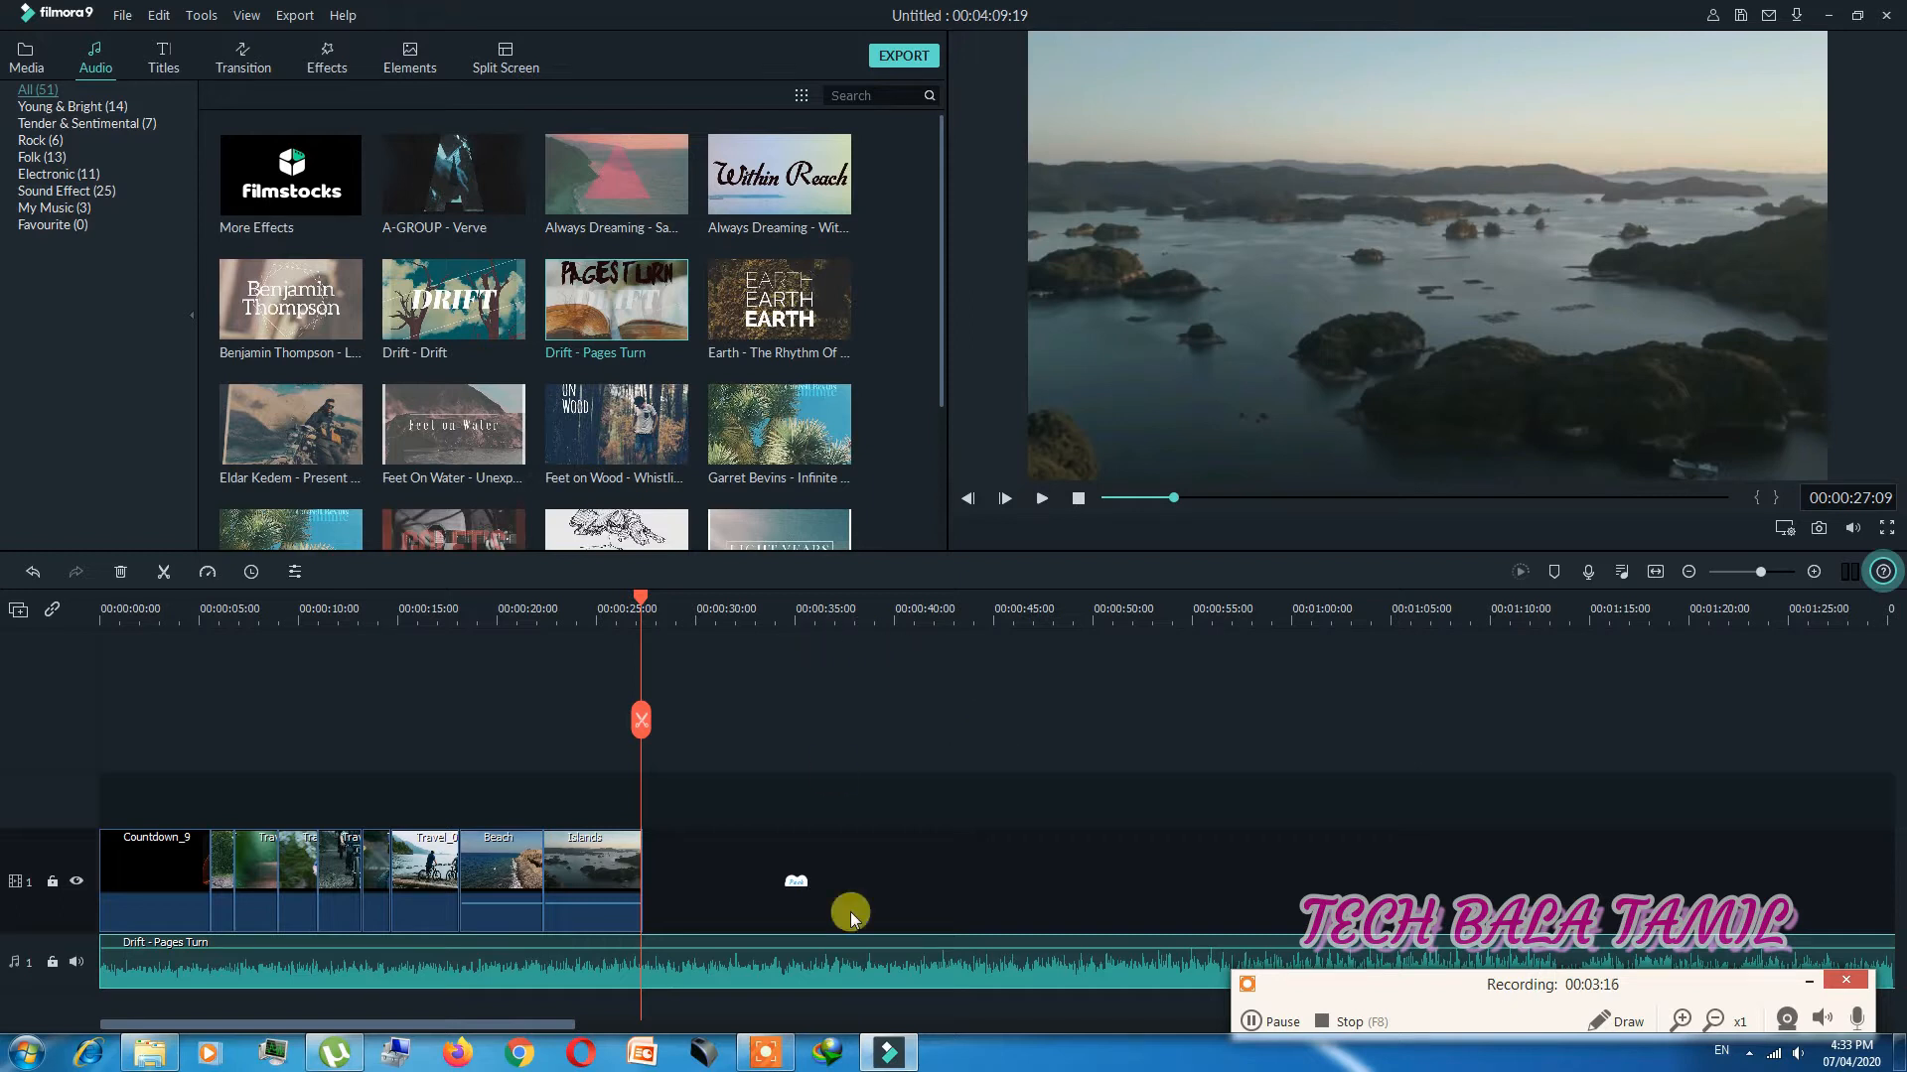
# Step: Split the music at the end of the Islands clip and delete the excess part after it
pyautogui.doubleClick(714, 973)
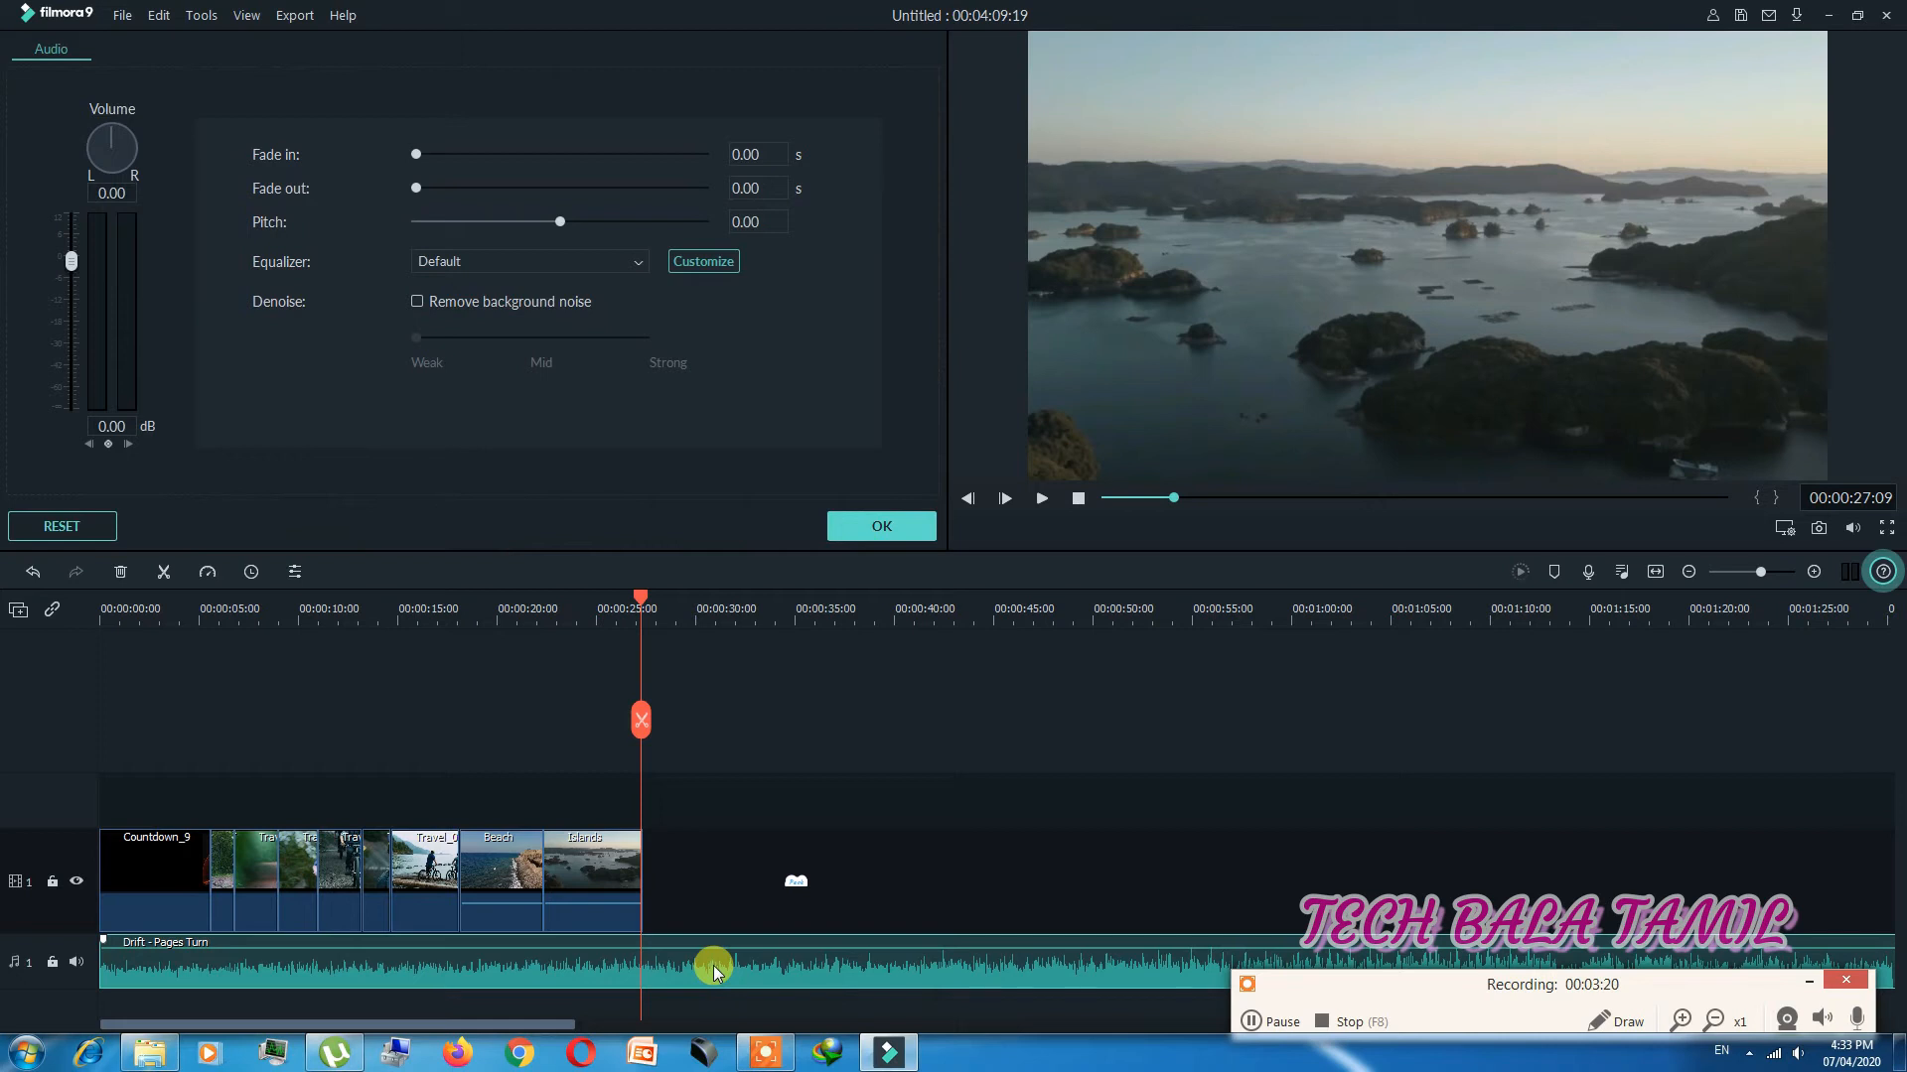
pyautogui.click(165, 573)
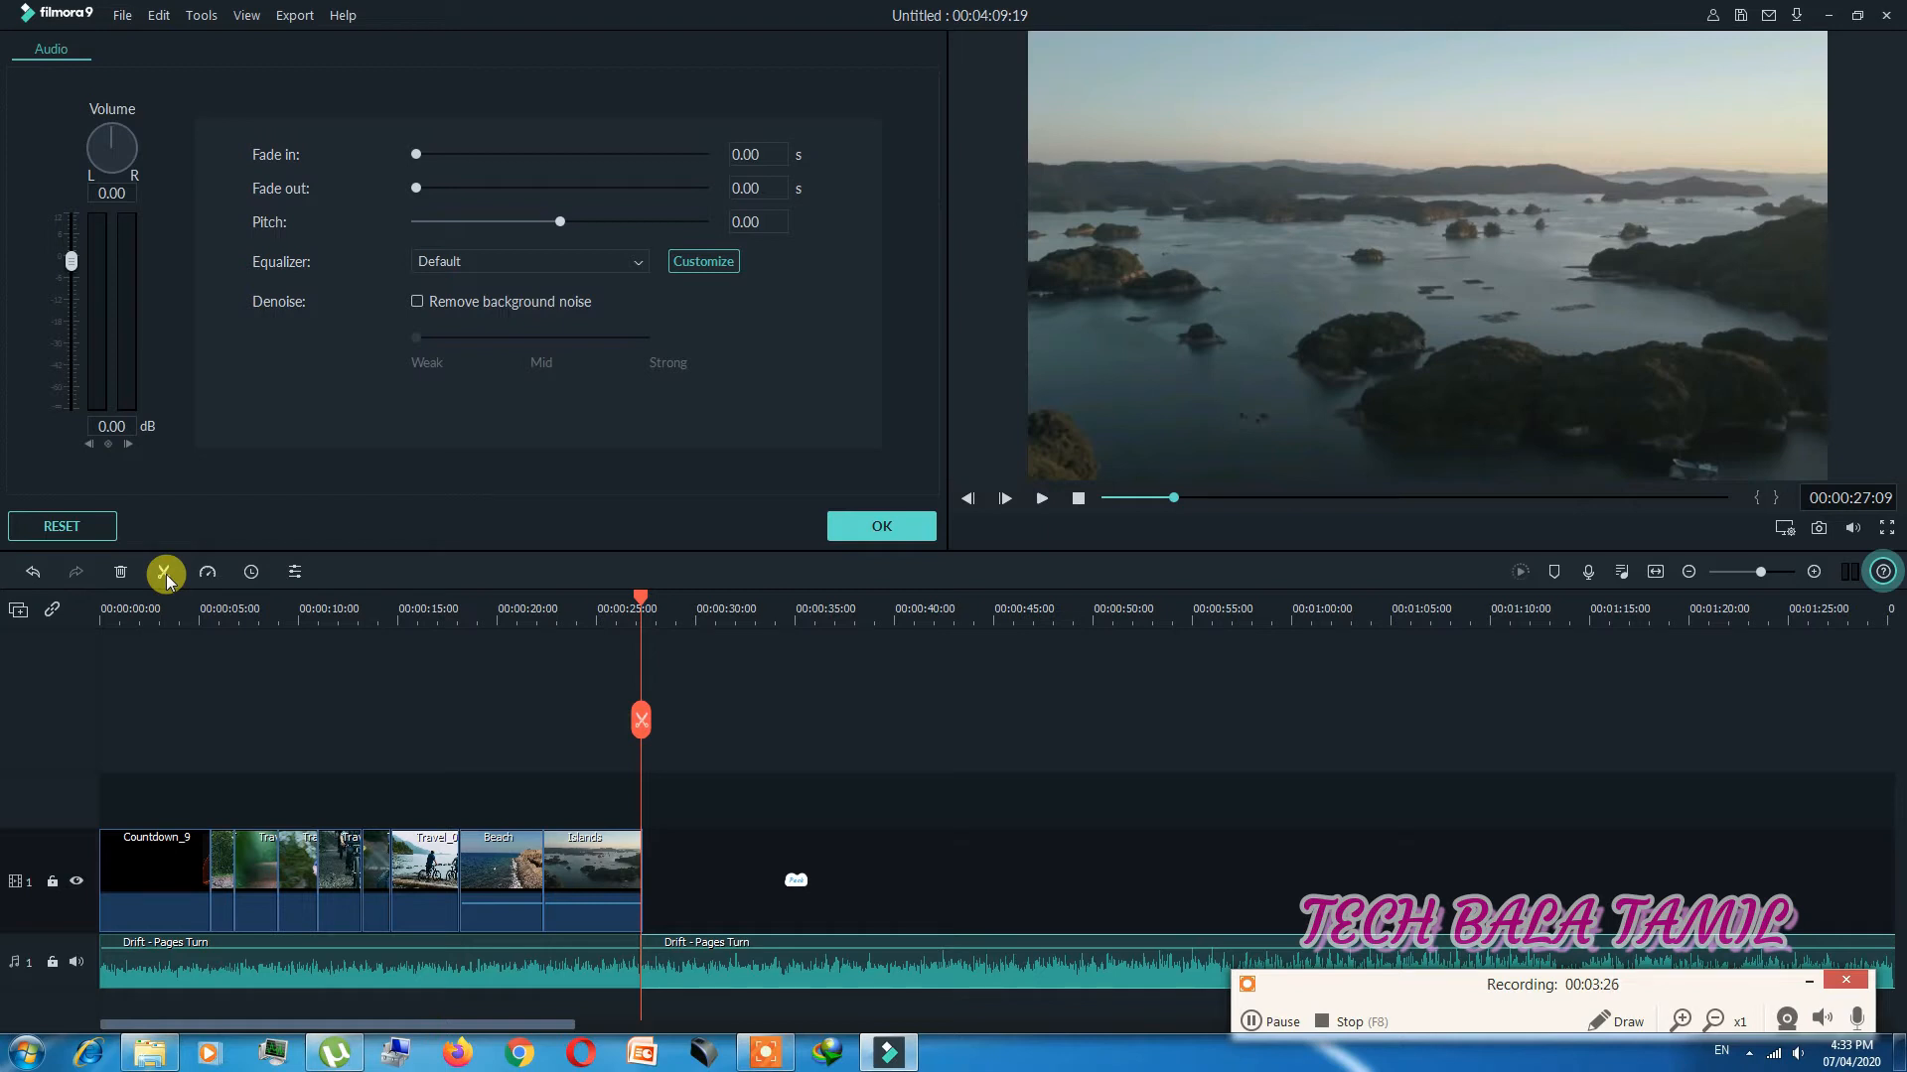
pyautogui.moveTo(749, 971); pyautogui.dragTo(876, 933)
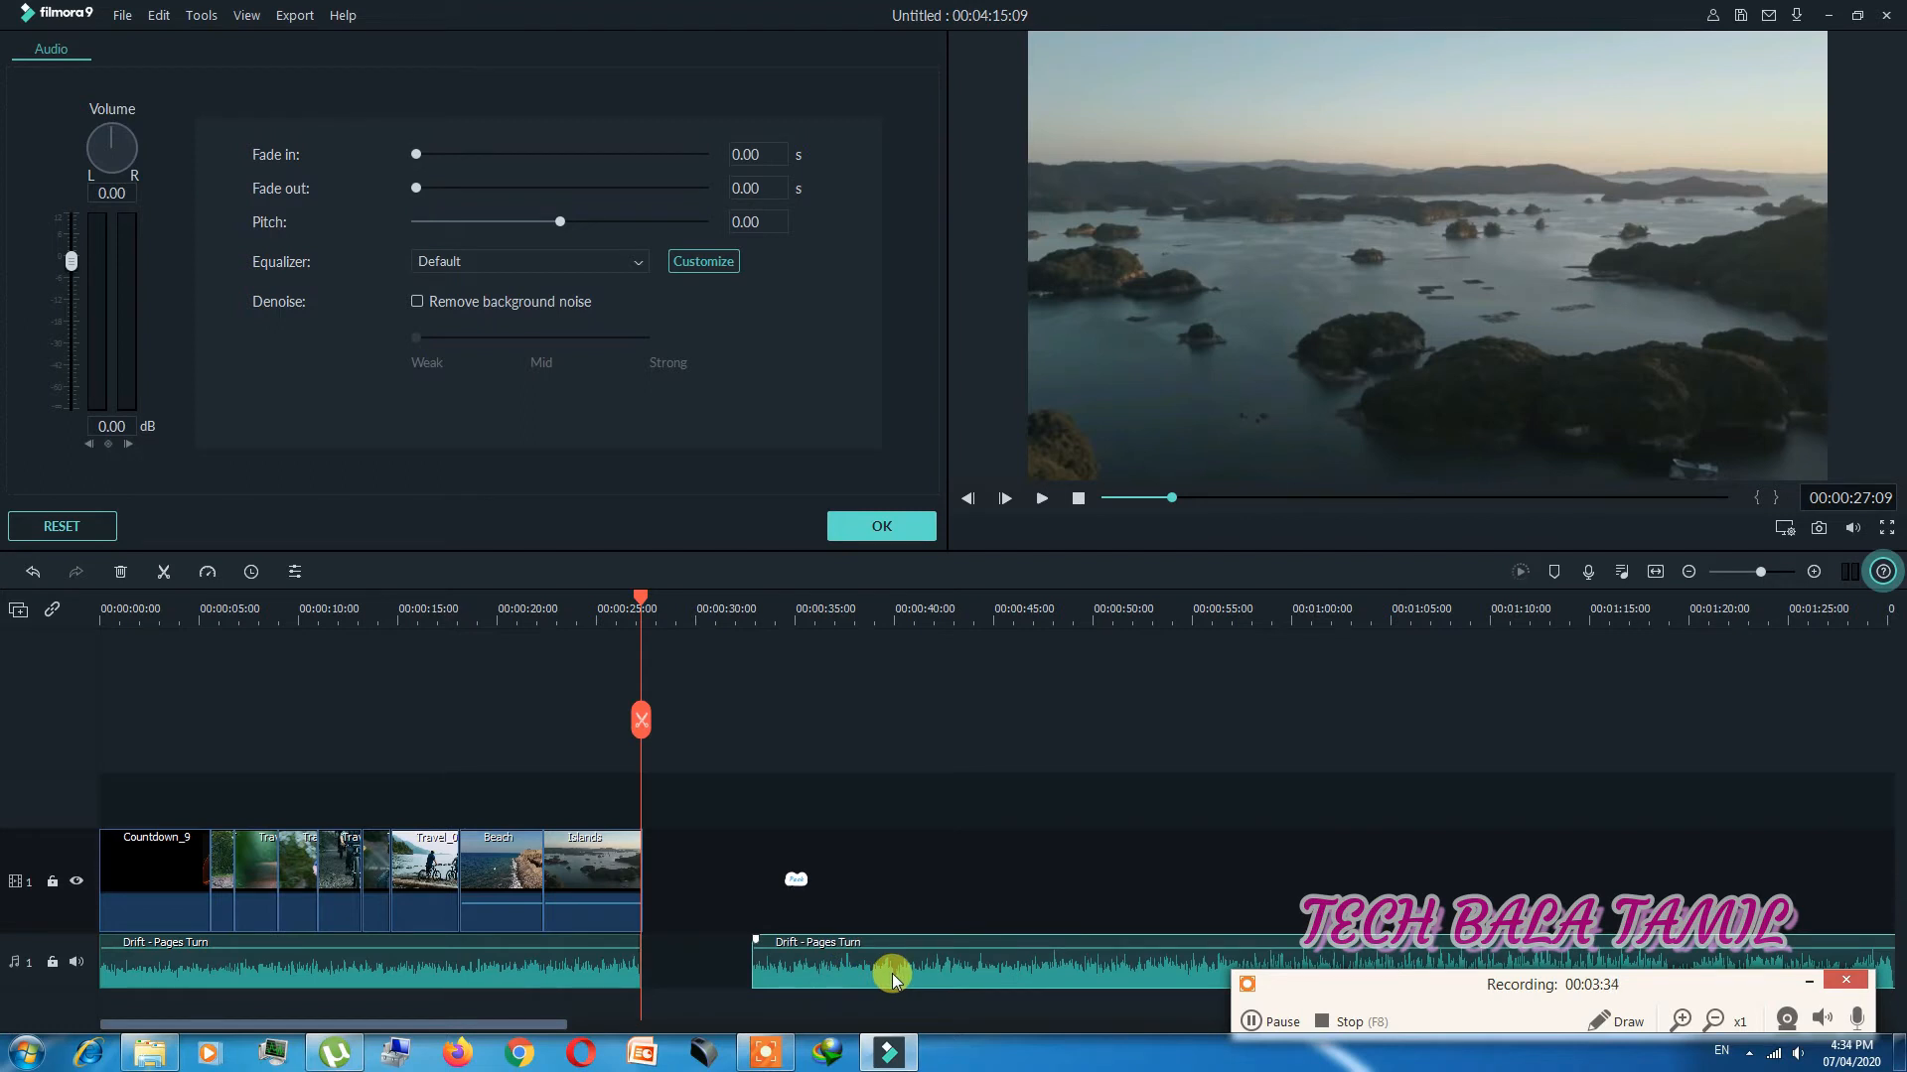
pyautogui.press('Delete')
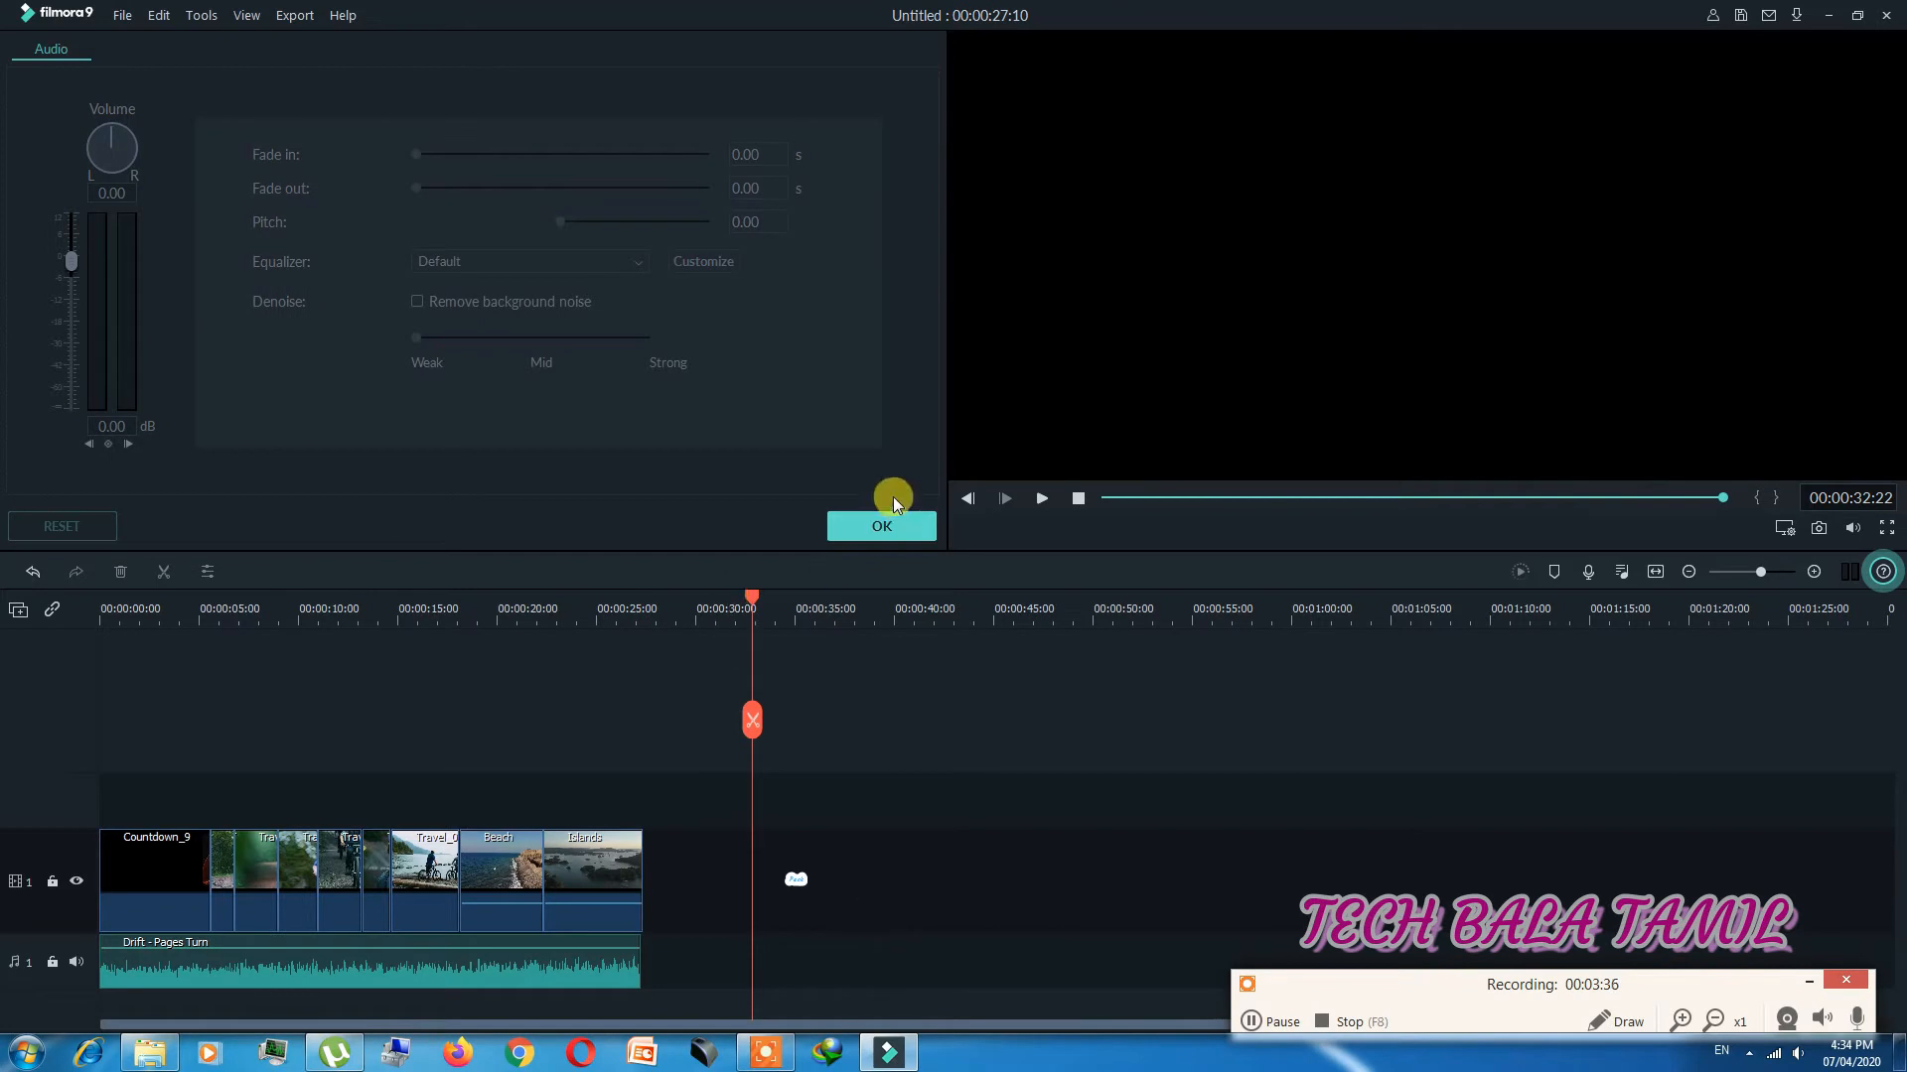
pyautogui.click(885, 521)
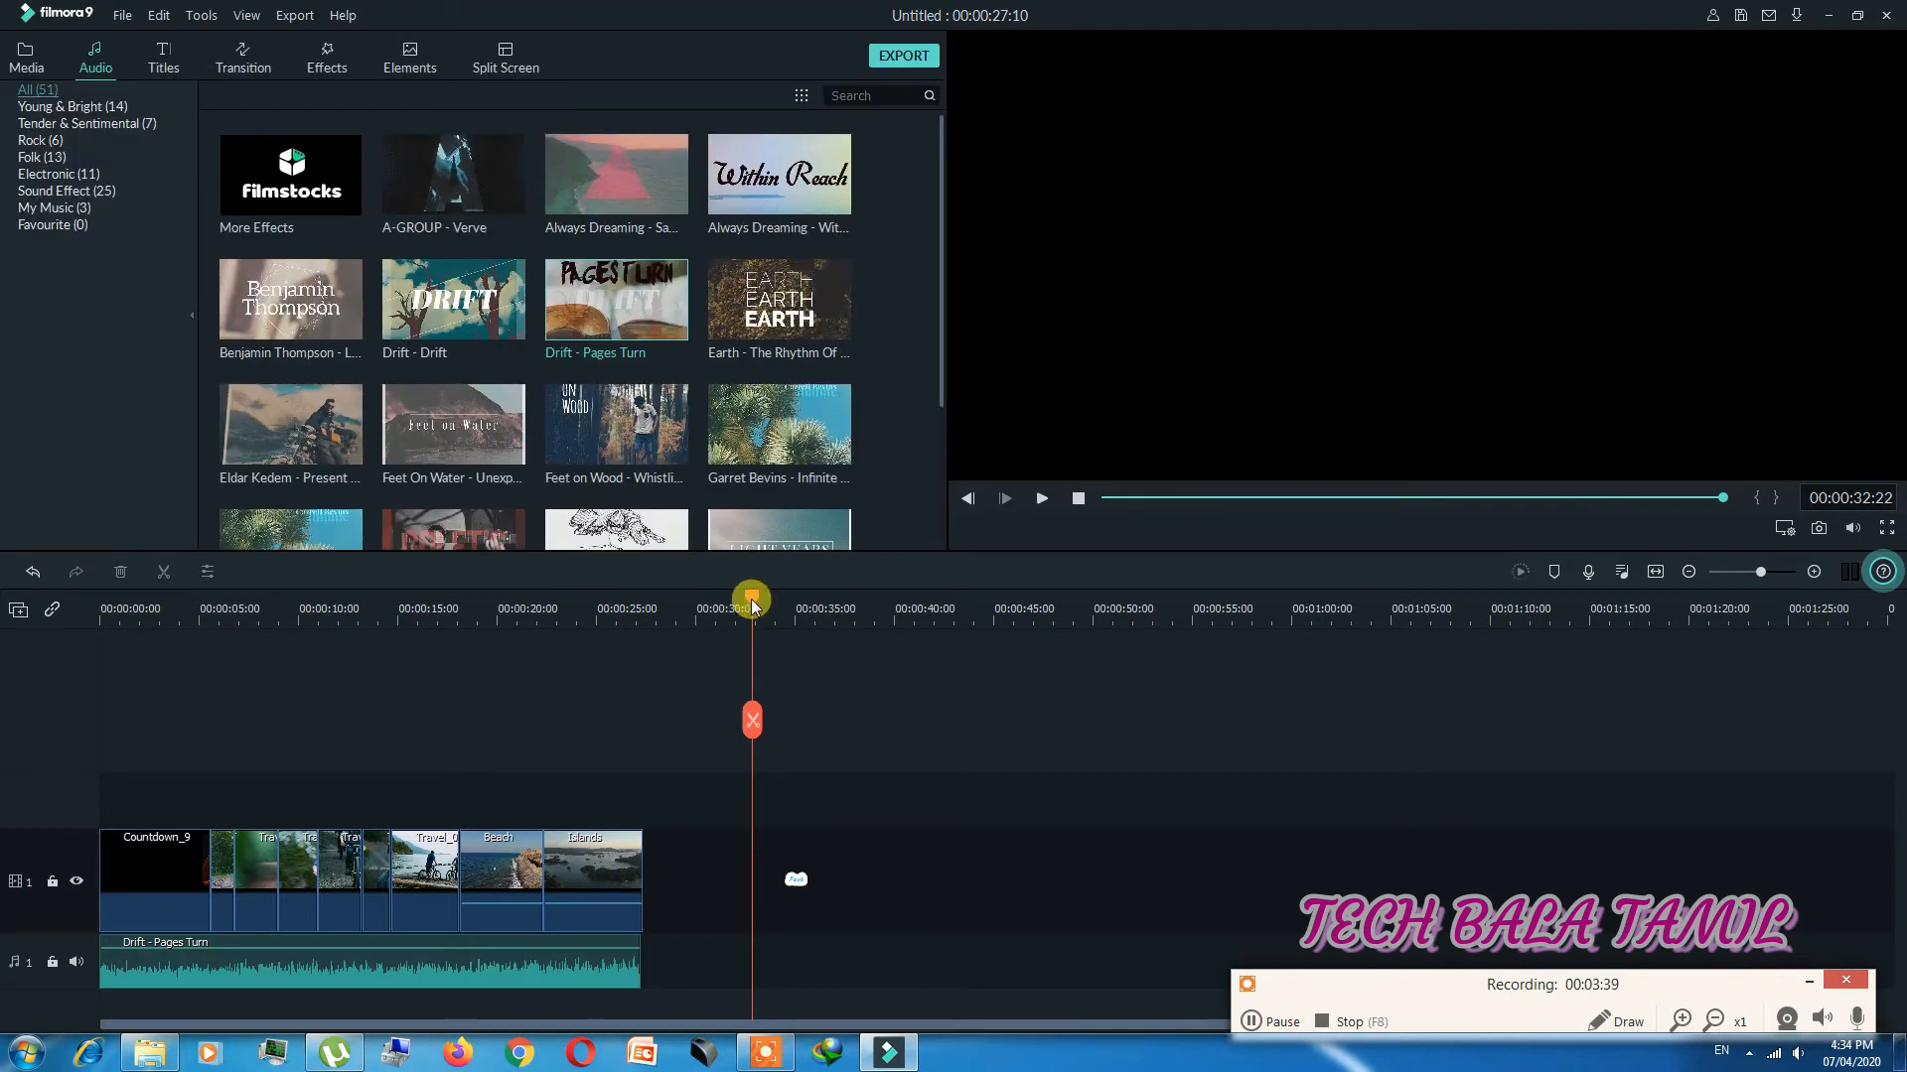
# Step: Scrub the timeline from its start through the countdown and travel clips, inspecting the cuts at different zoom levels
pyautogui.moveTo(752, 600); pyautogui.dragTo(94, 717)
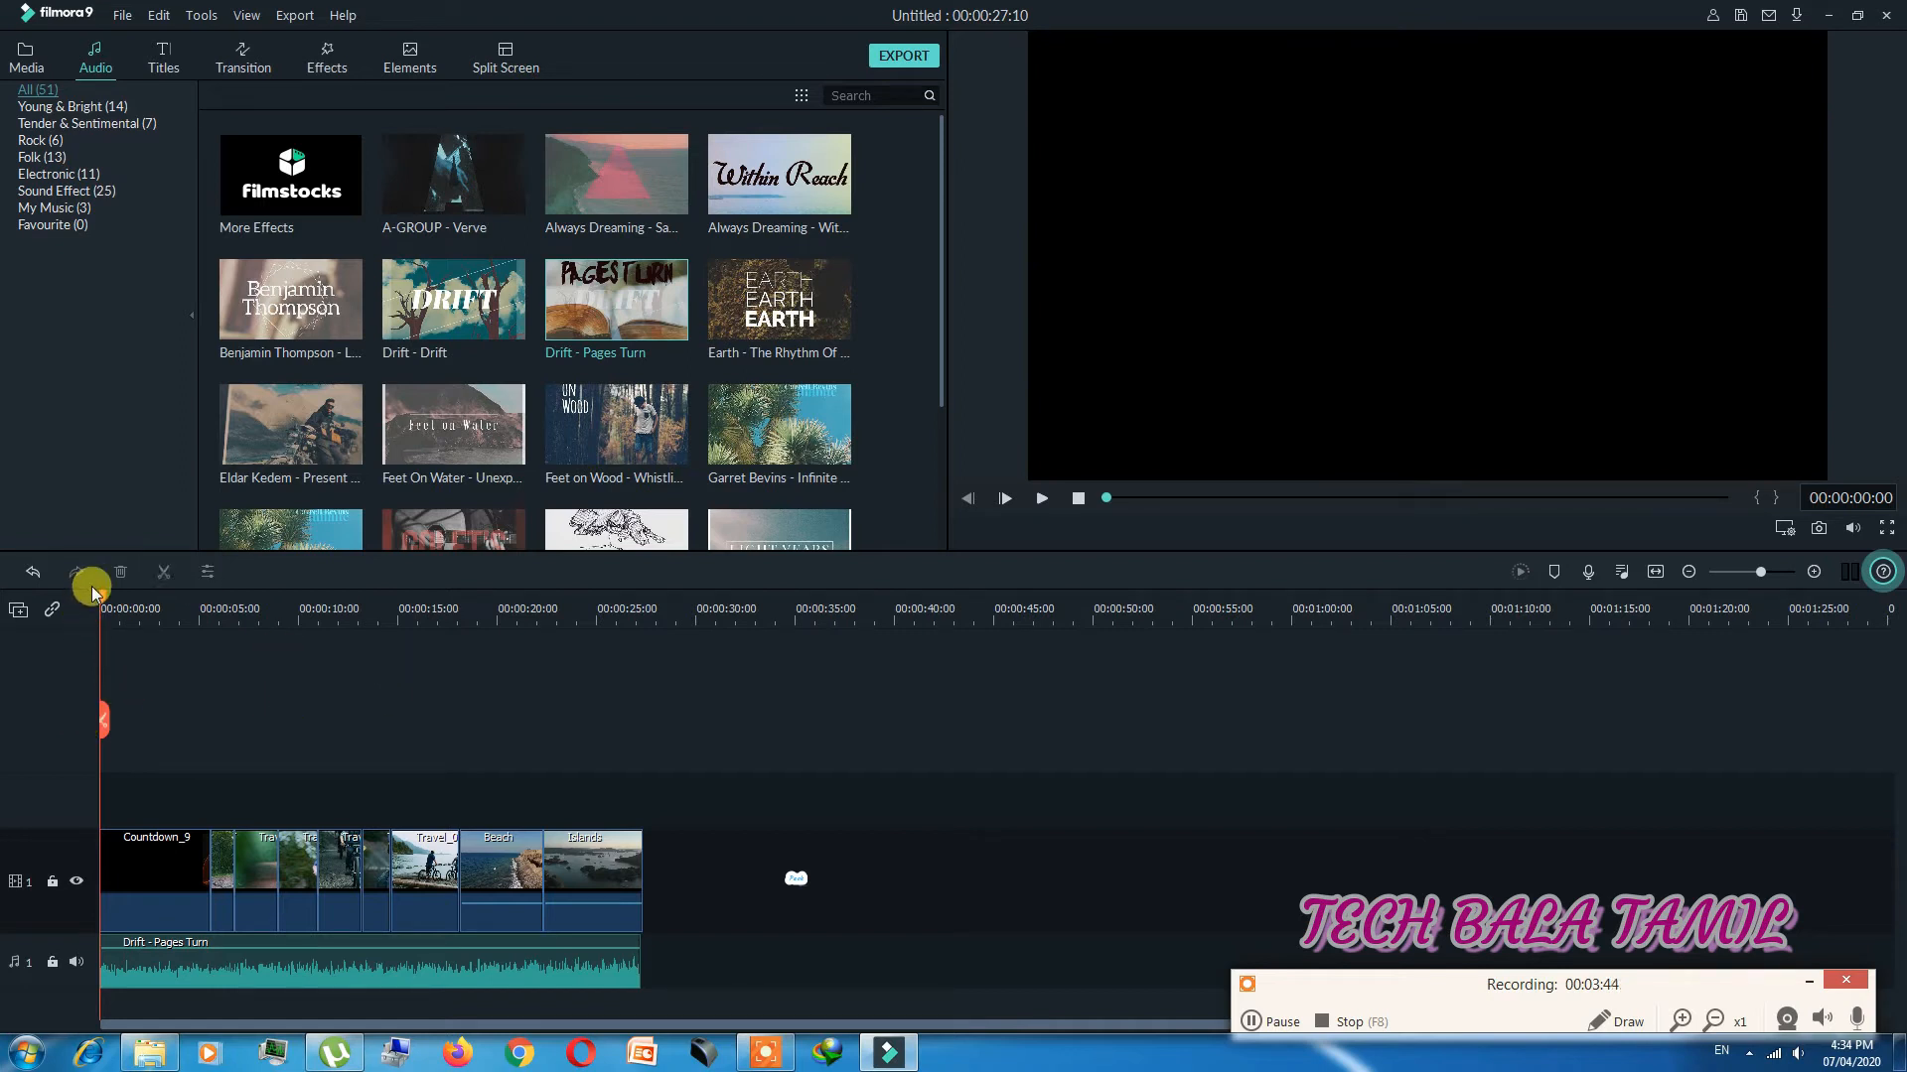
pyautogui.moveTo(202, 603); pyautogui.dragTo(285, 608)
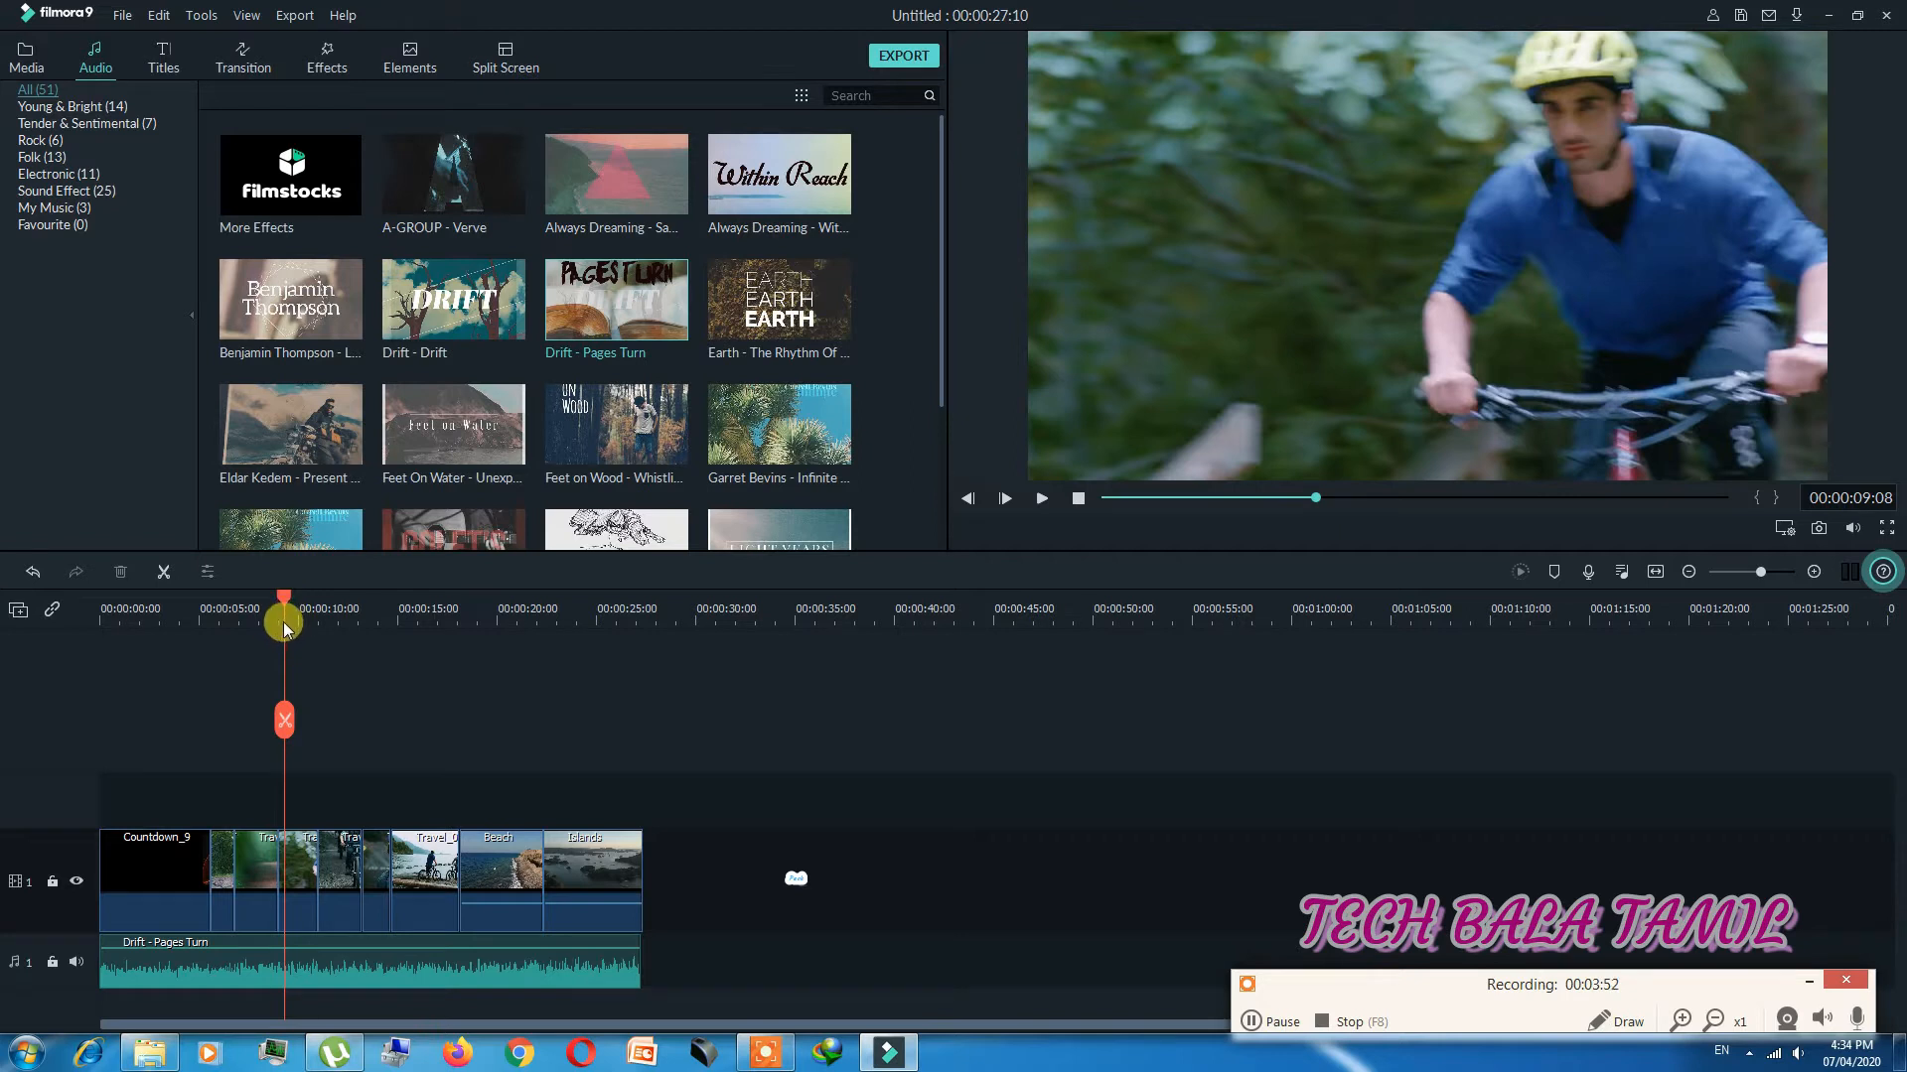
pyautogui.moveTo(284, 626); pyautogui.dragTo(283, 627)
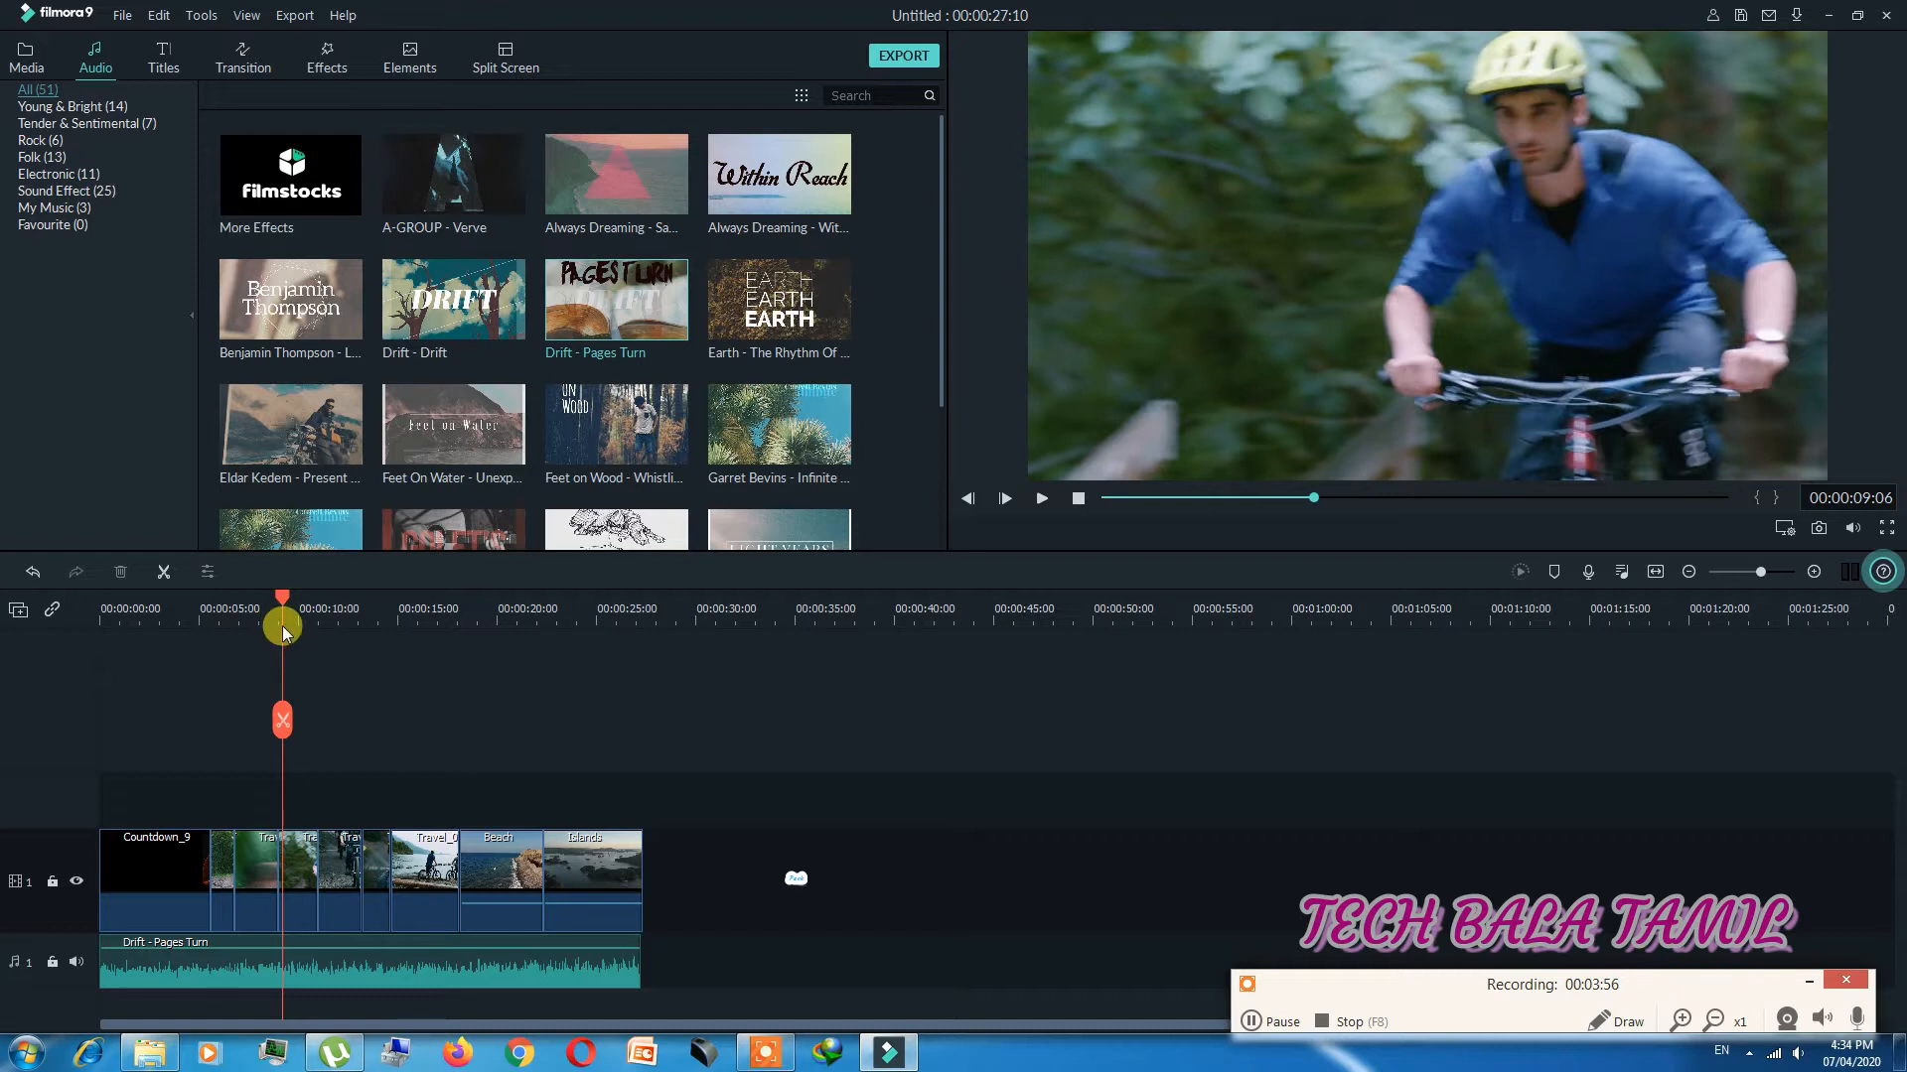
pyautogui.moveTo(283, 627)
pyautogui.mouseDown()
pyautogui.moveTo(316, 629)
pyautogui.moveTo(250, 617)
pyautogui.moveTo(312, 630)
pyautogui.mouseUp()
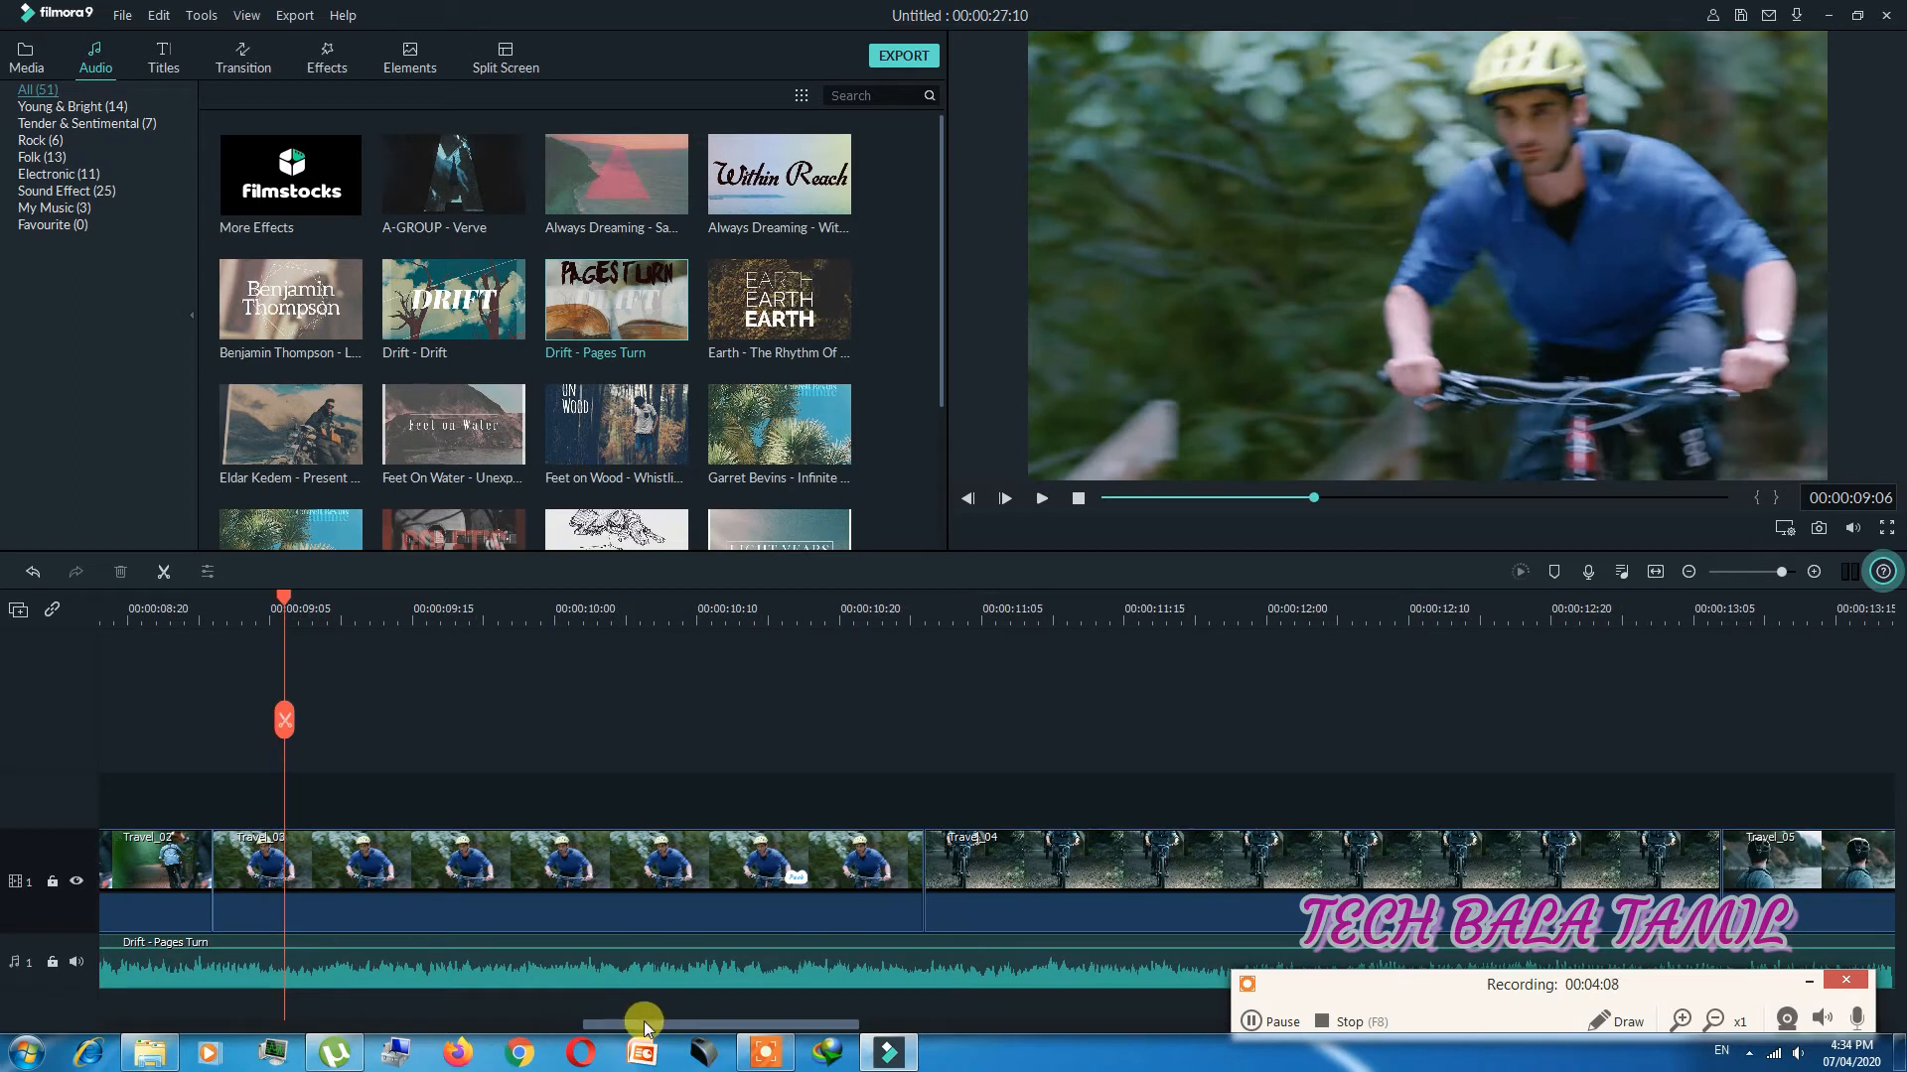
pyautogui.moveTo(644, 1027); pyautogui.dragTo(538, 1033)
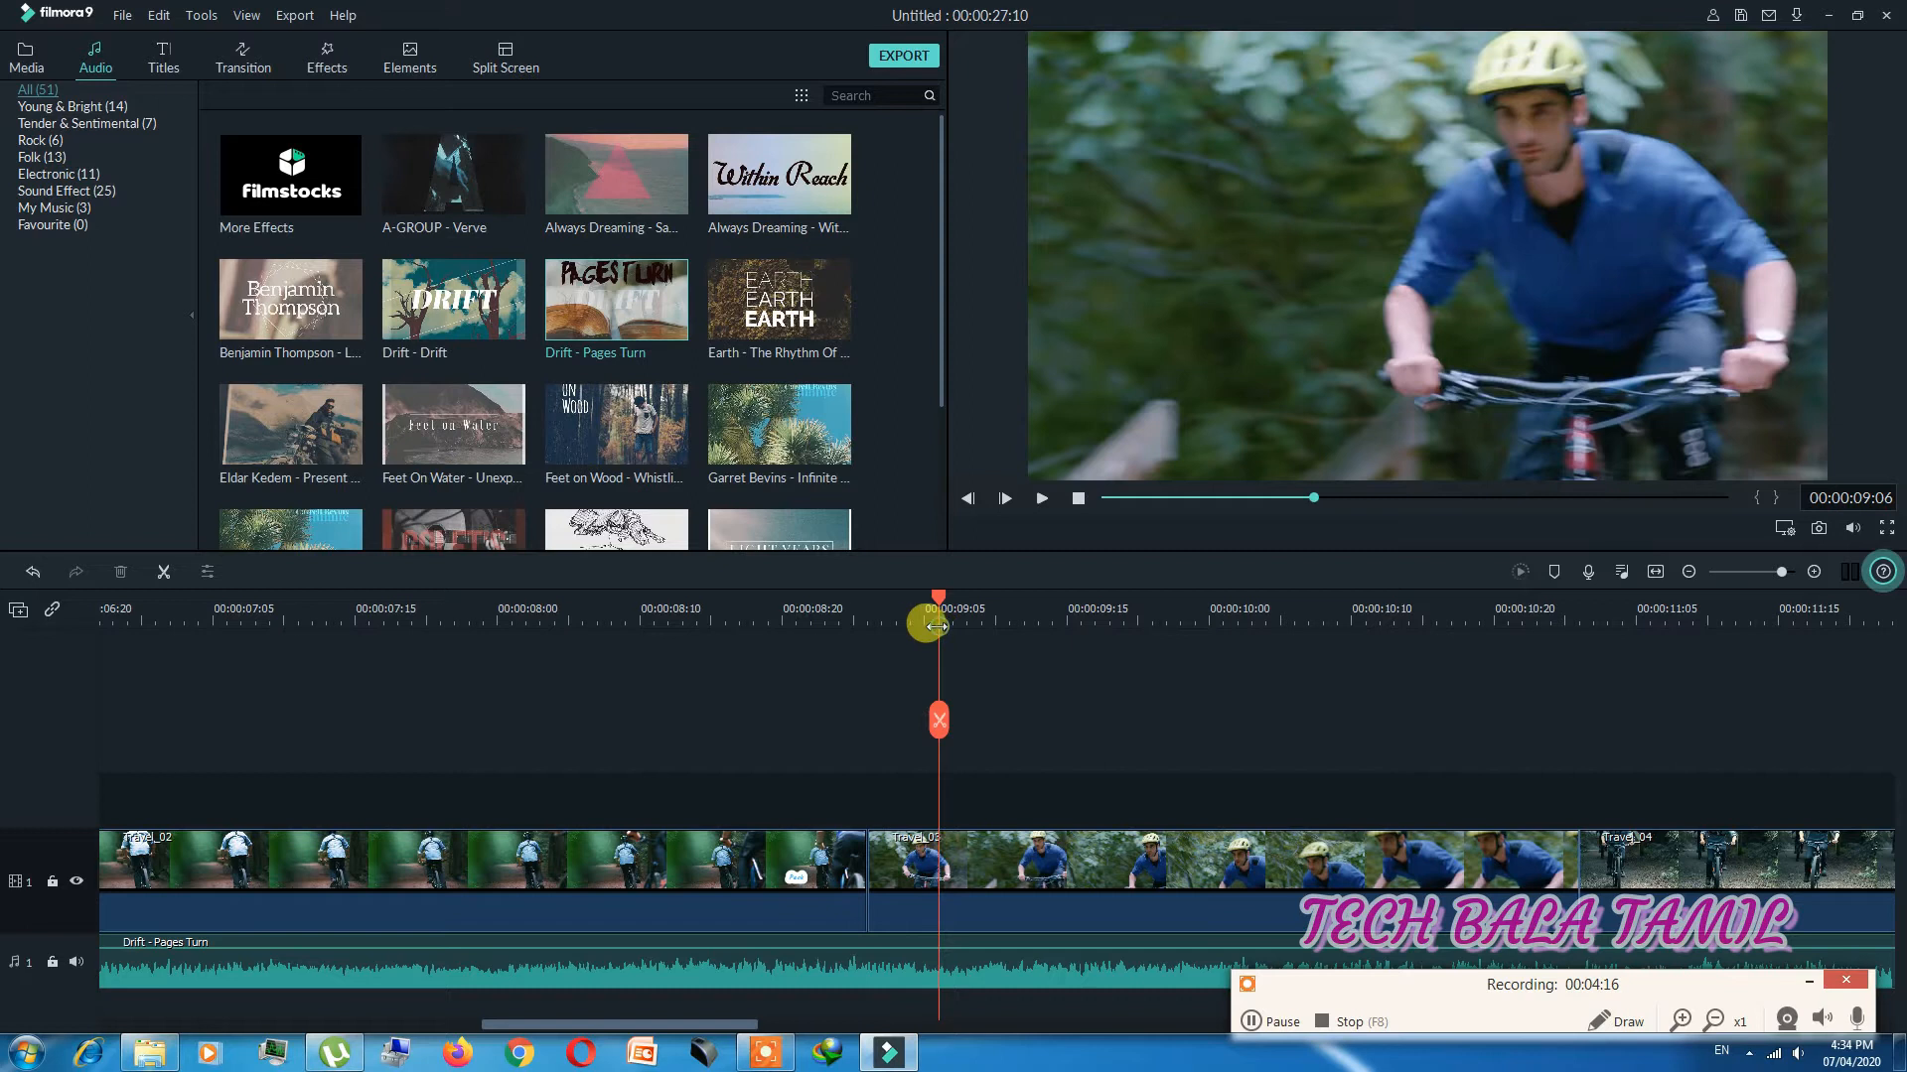
pyautogui.scroll(-3, 927, 625)
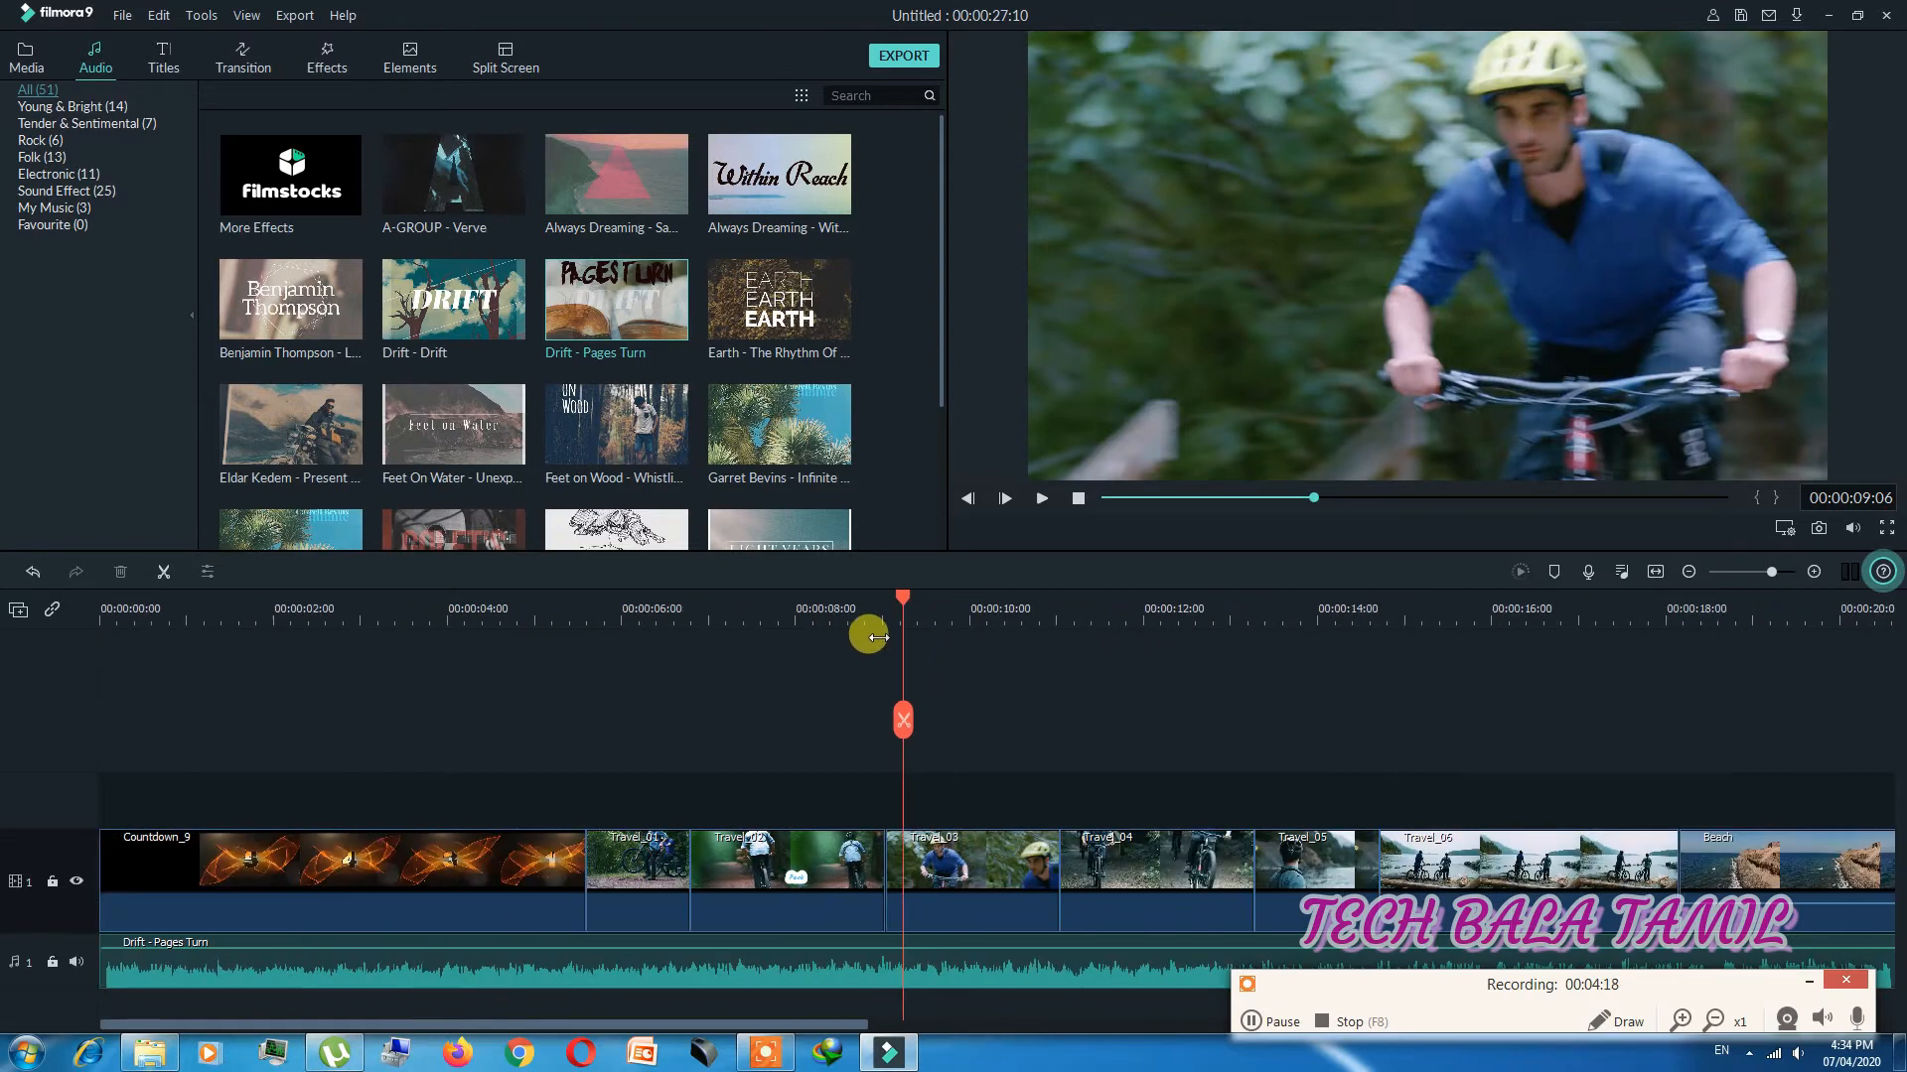
pyautogui.moveTo(903, 596); pyautogui.dragTo(481, 700)
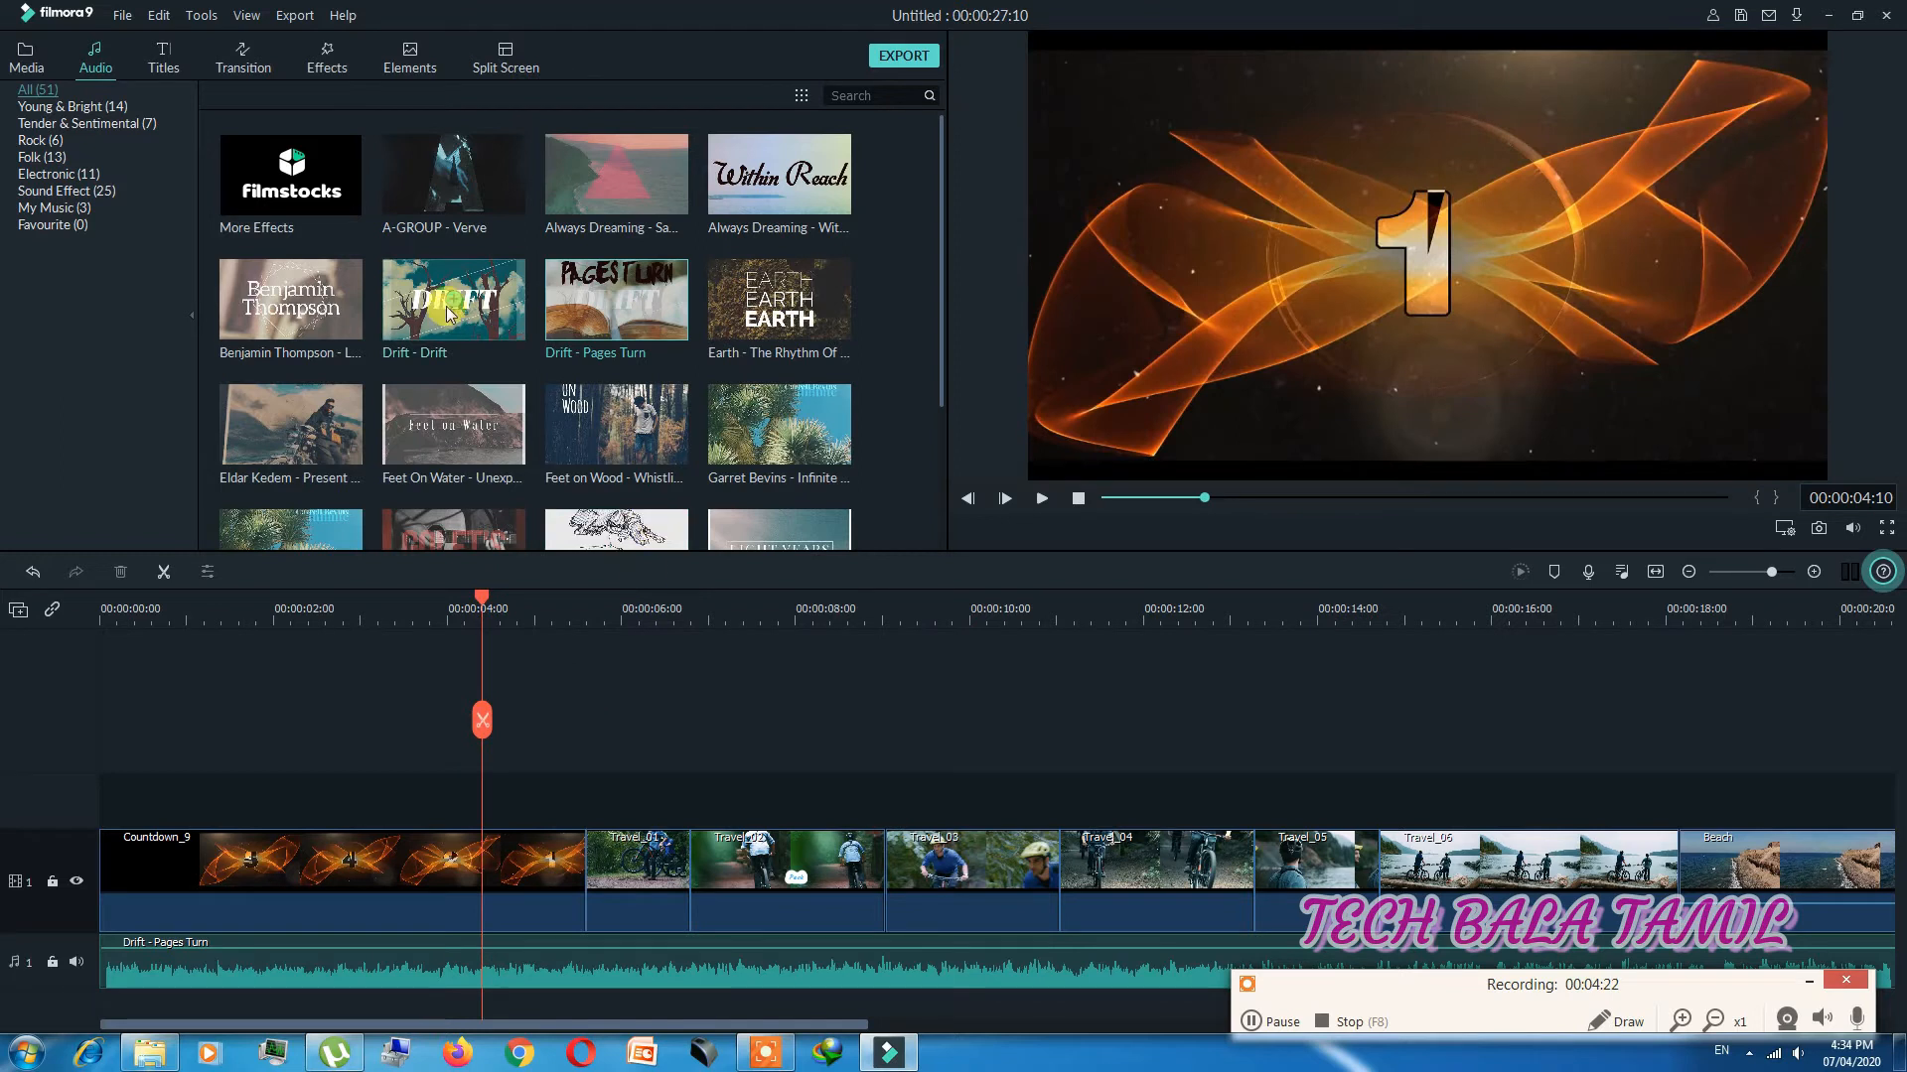
# Step: Browse the transition library and preview the Cross Merge and Crazy Parammetric Fun transitions
pyautogui.click(249, 74)
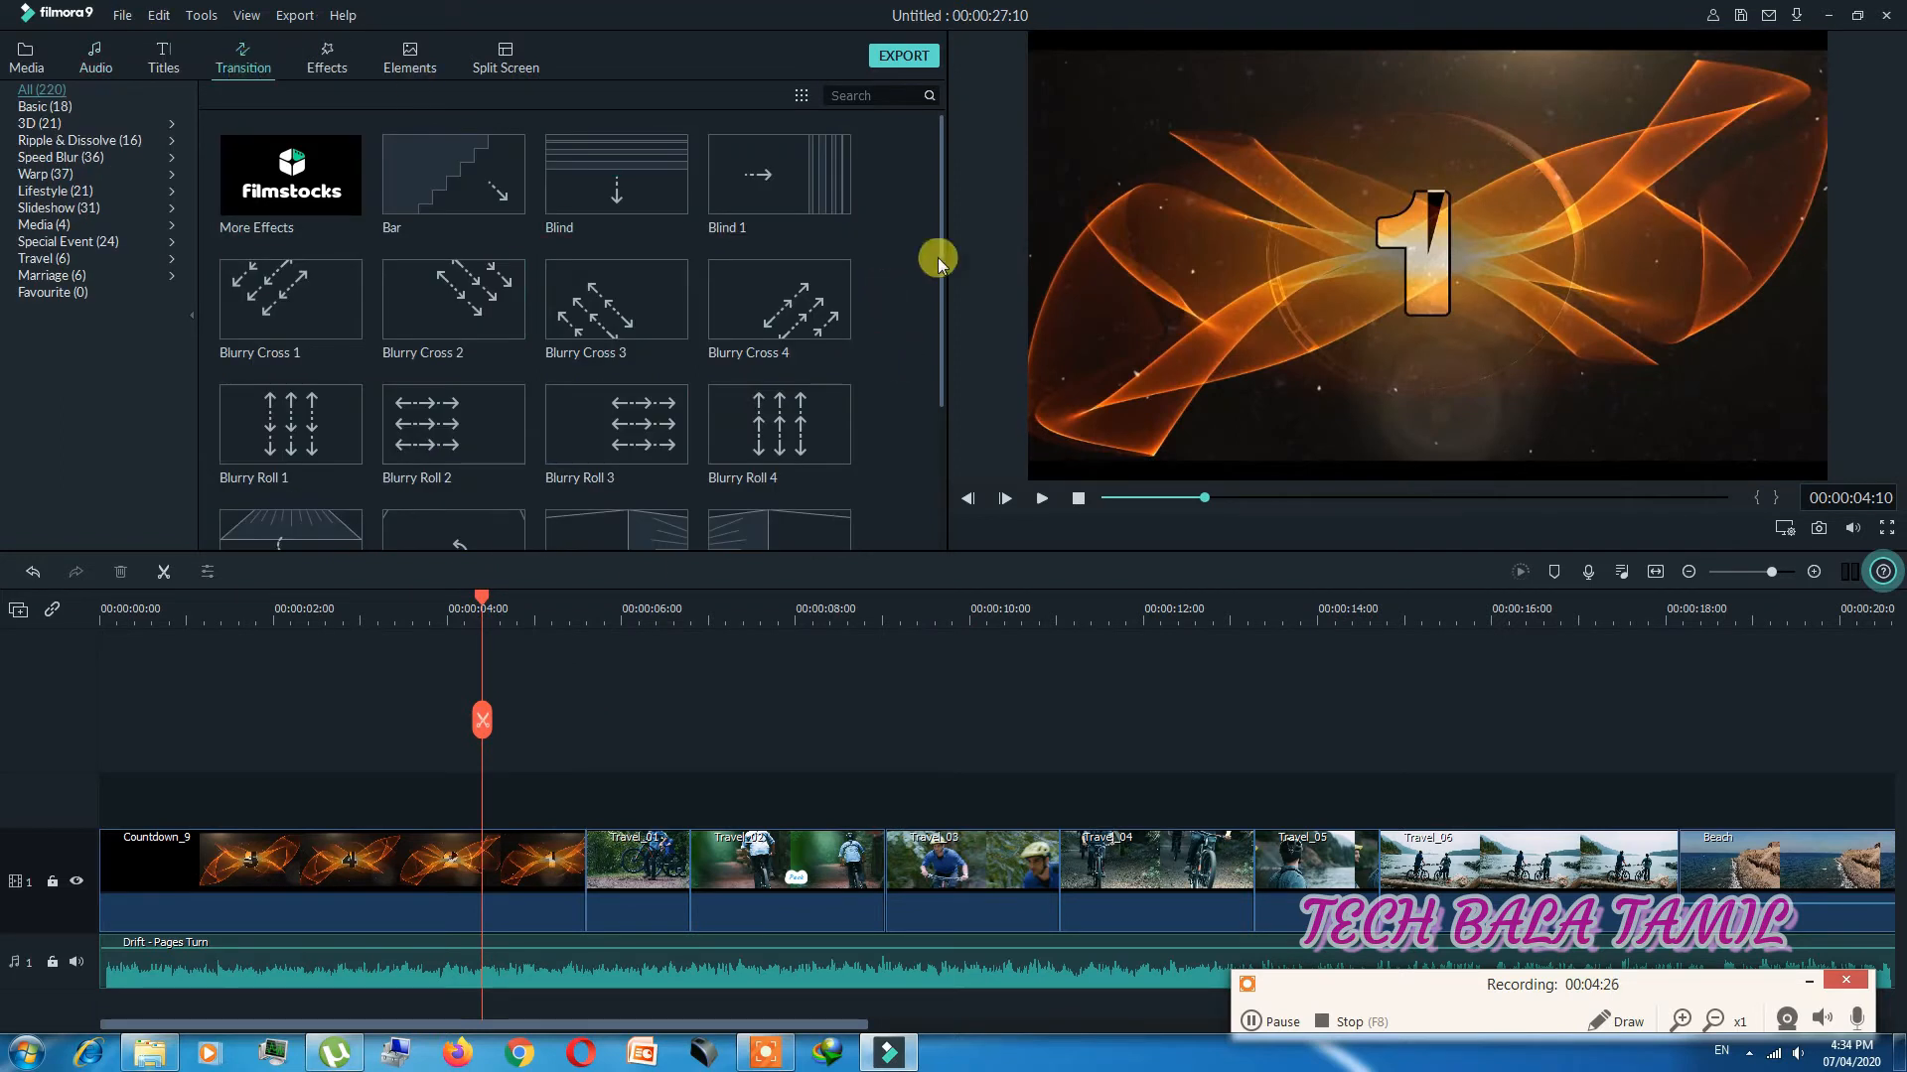
pyautogui.moveTo(943, 314); pyautogui.dragTo(951, 474)
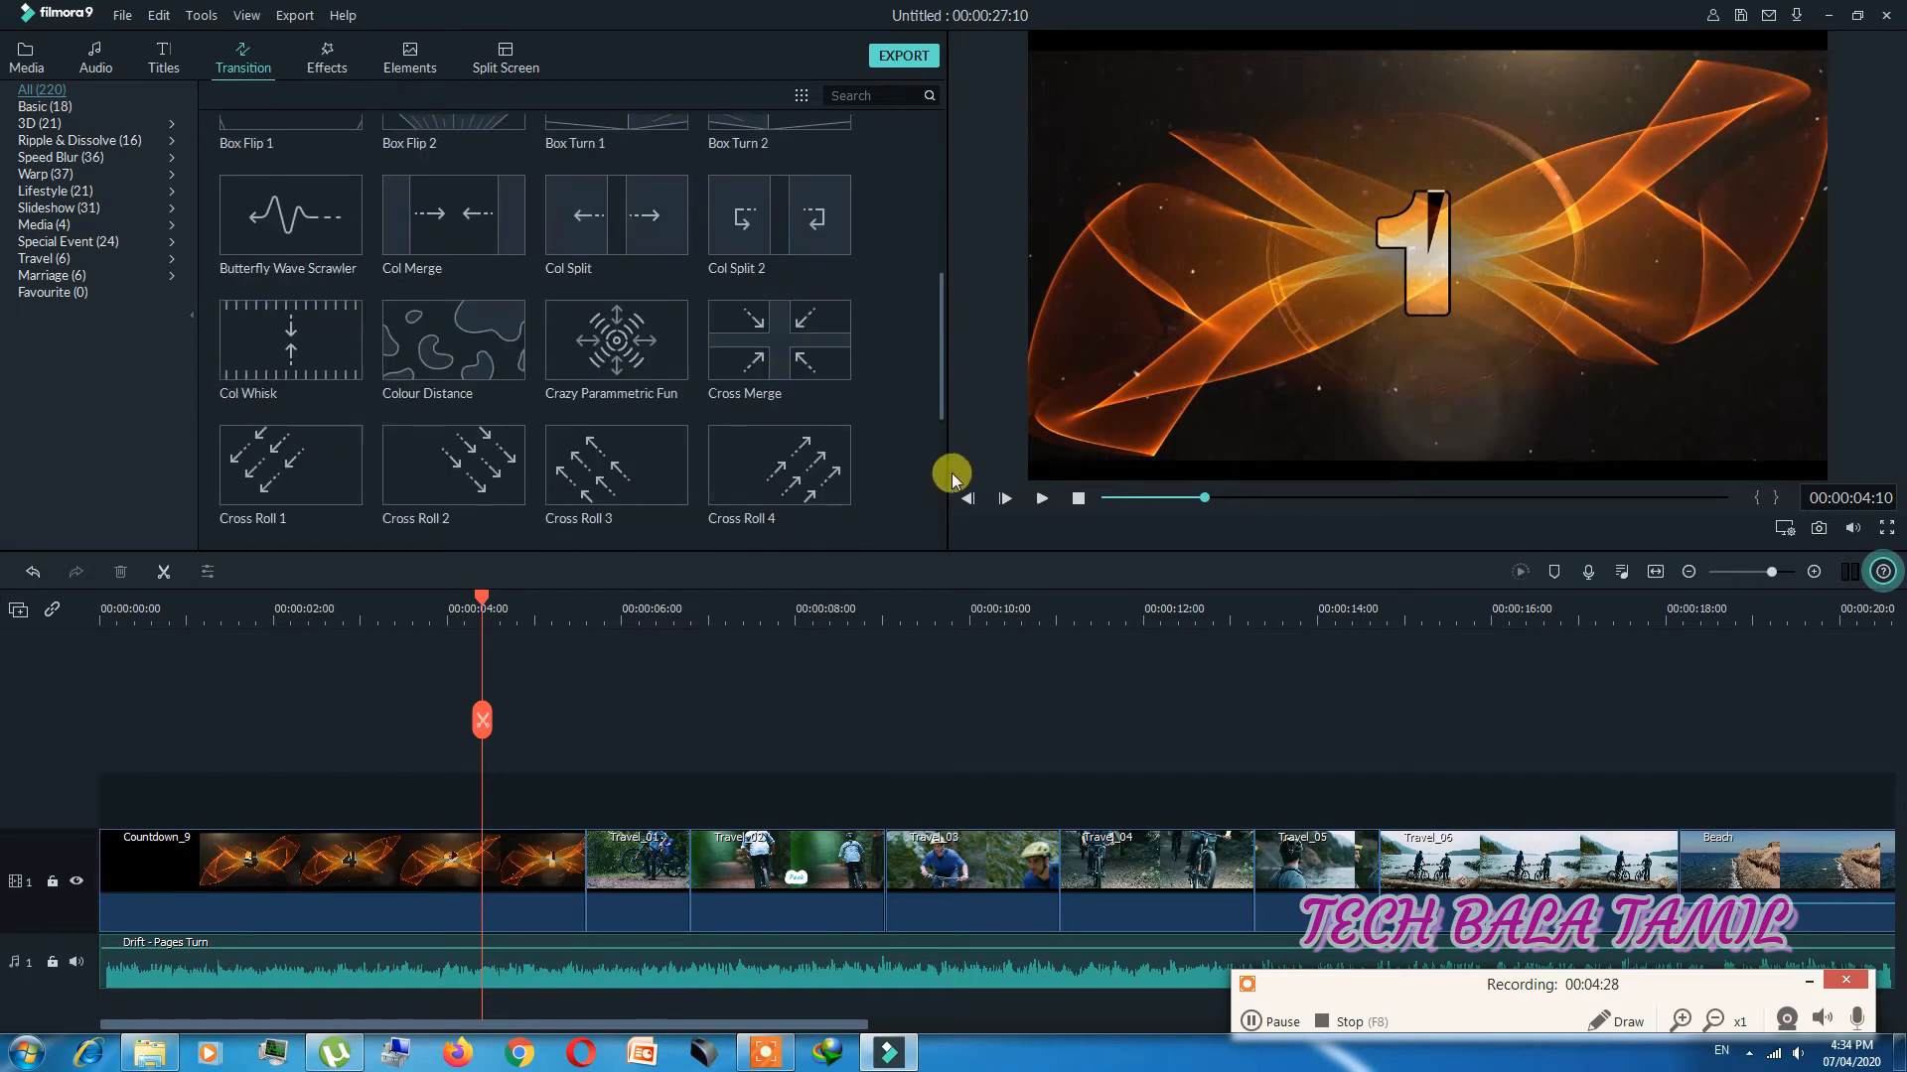
pyautogui.click(825, 369)
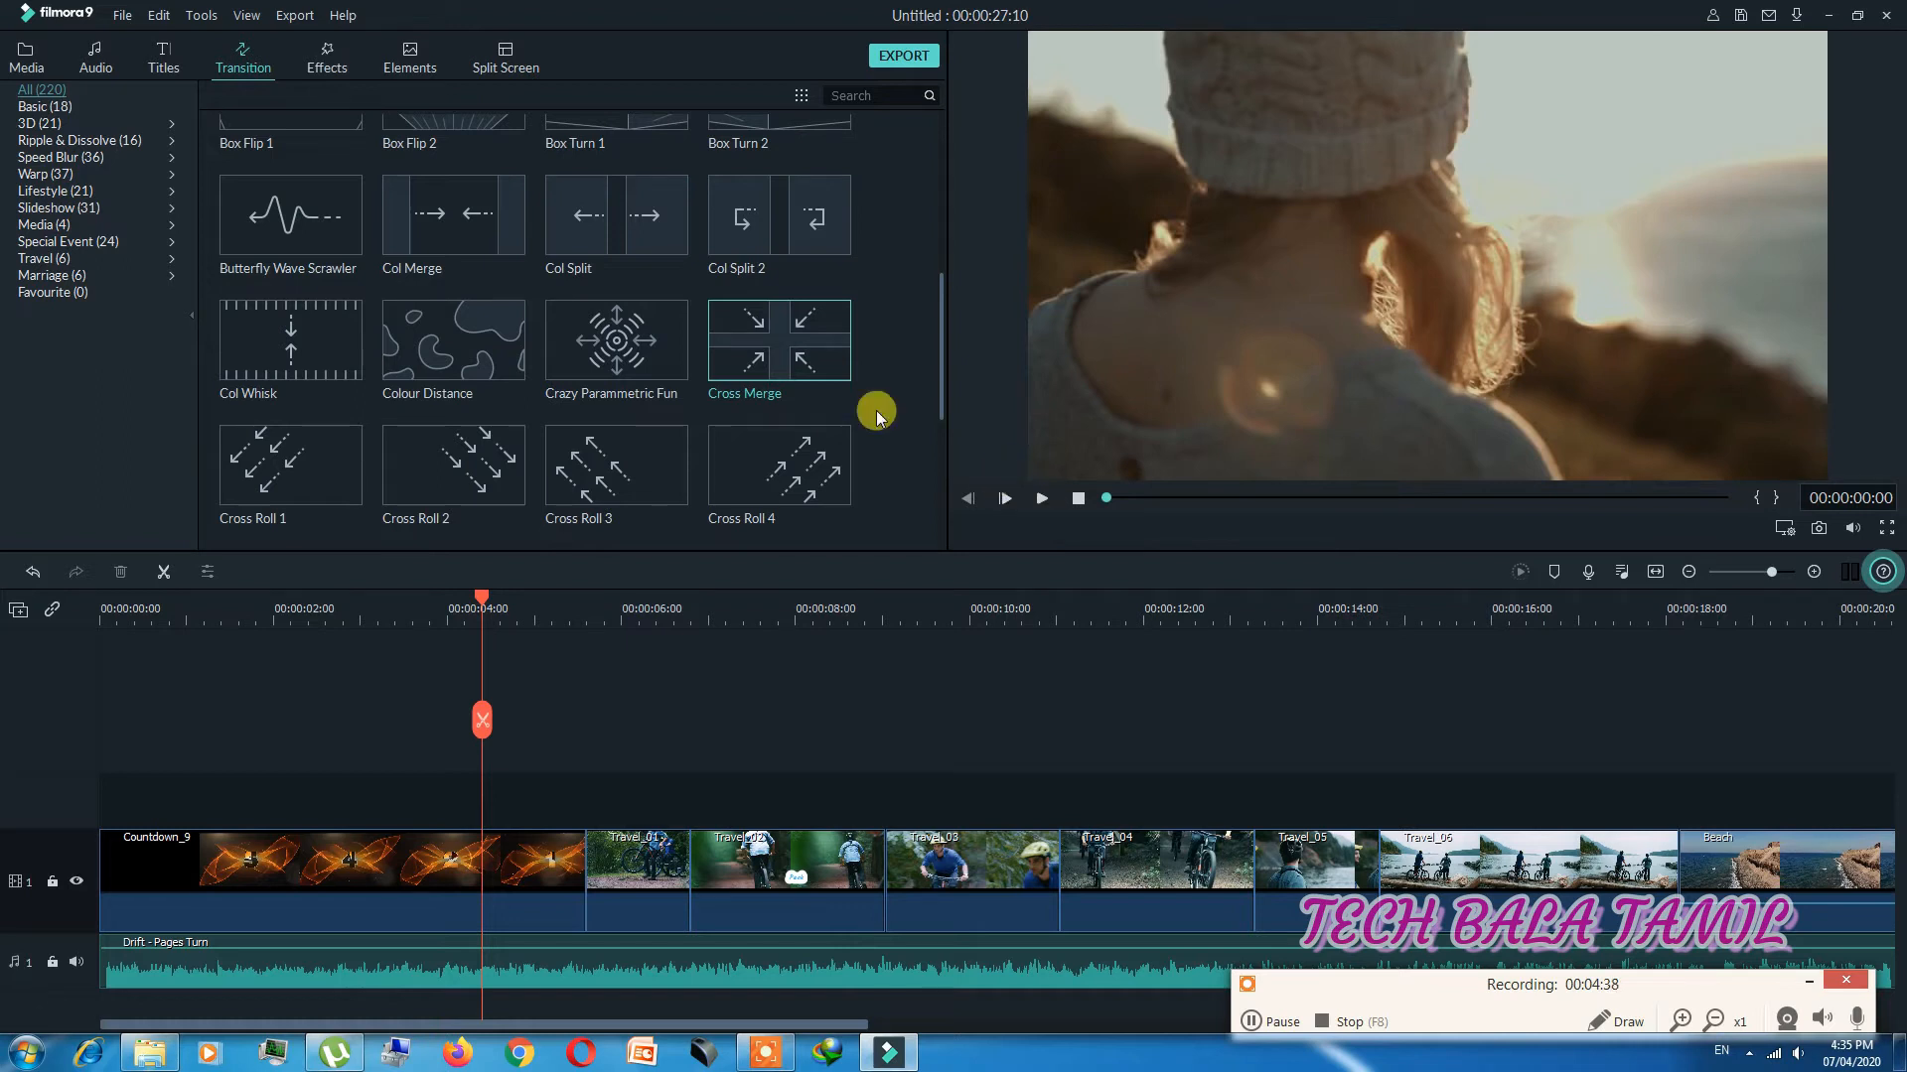
pyautogui.click(679, 369)
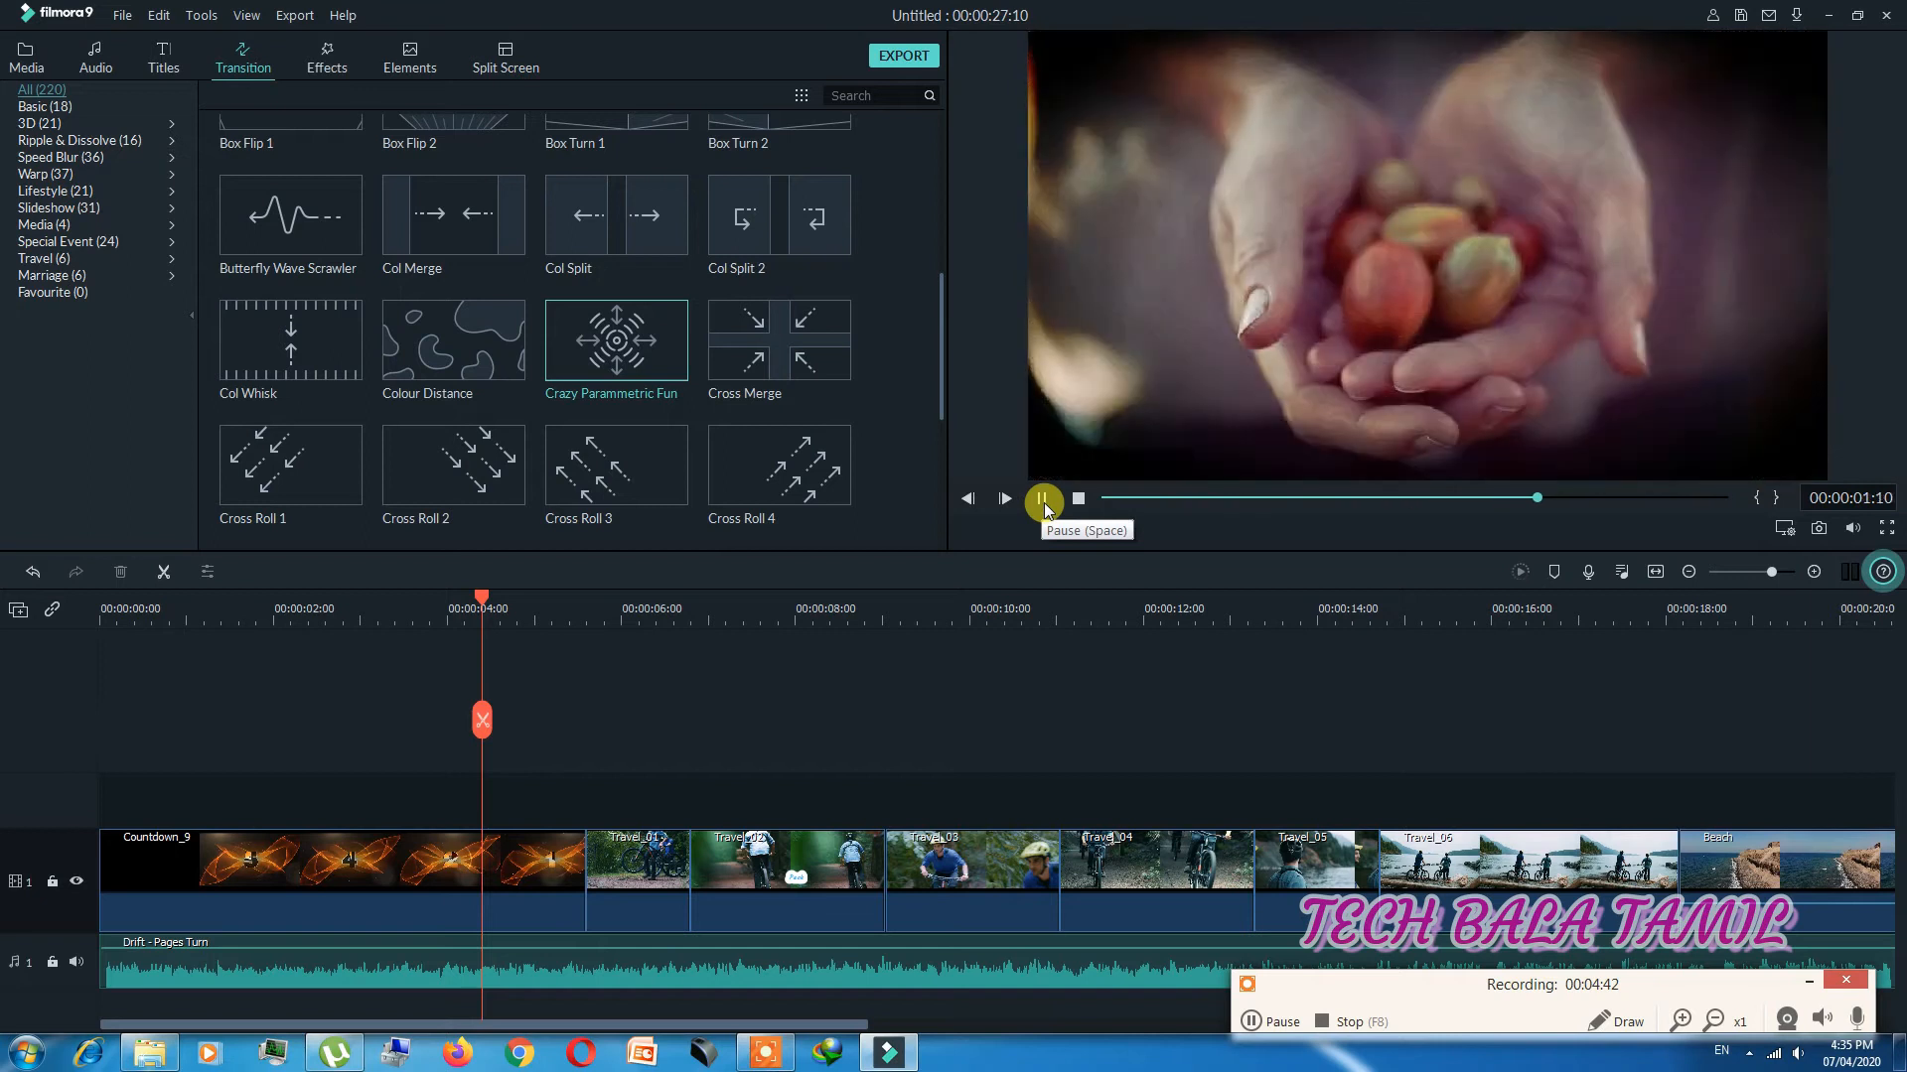
pyautogui.click(826, 366)
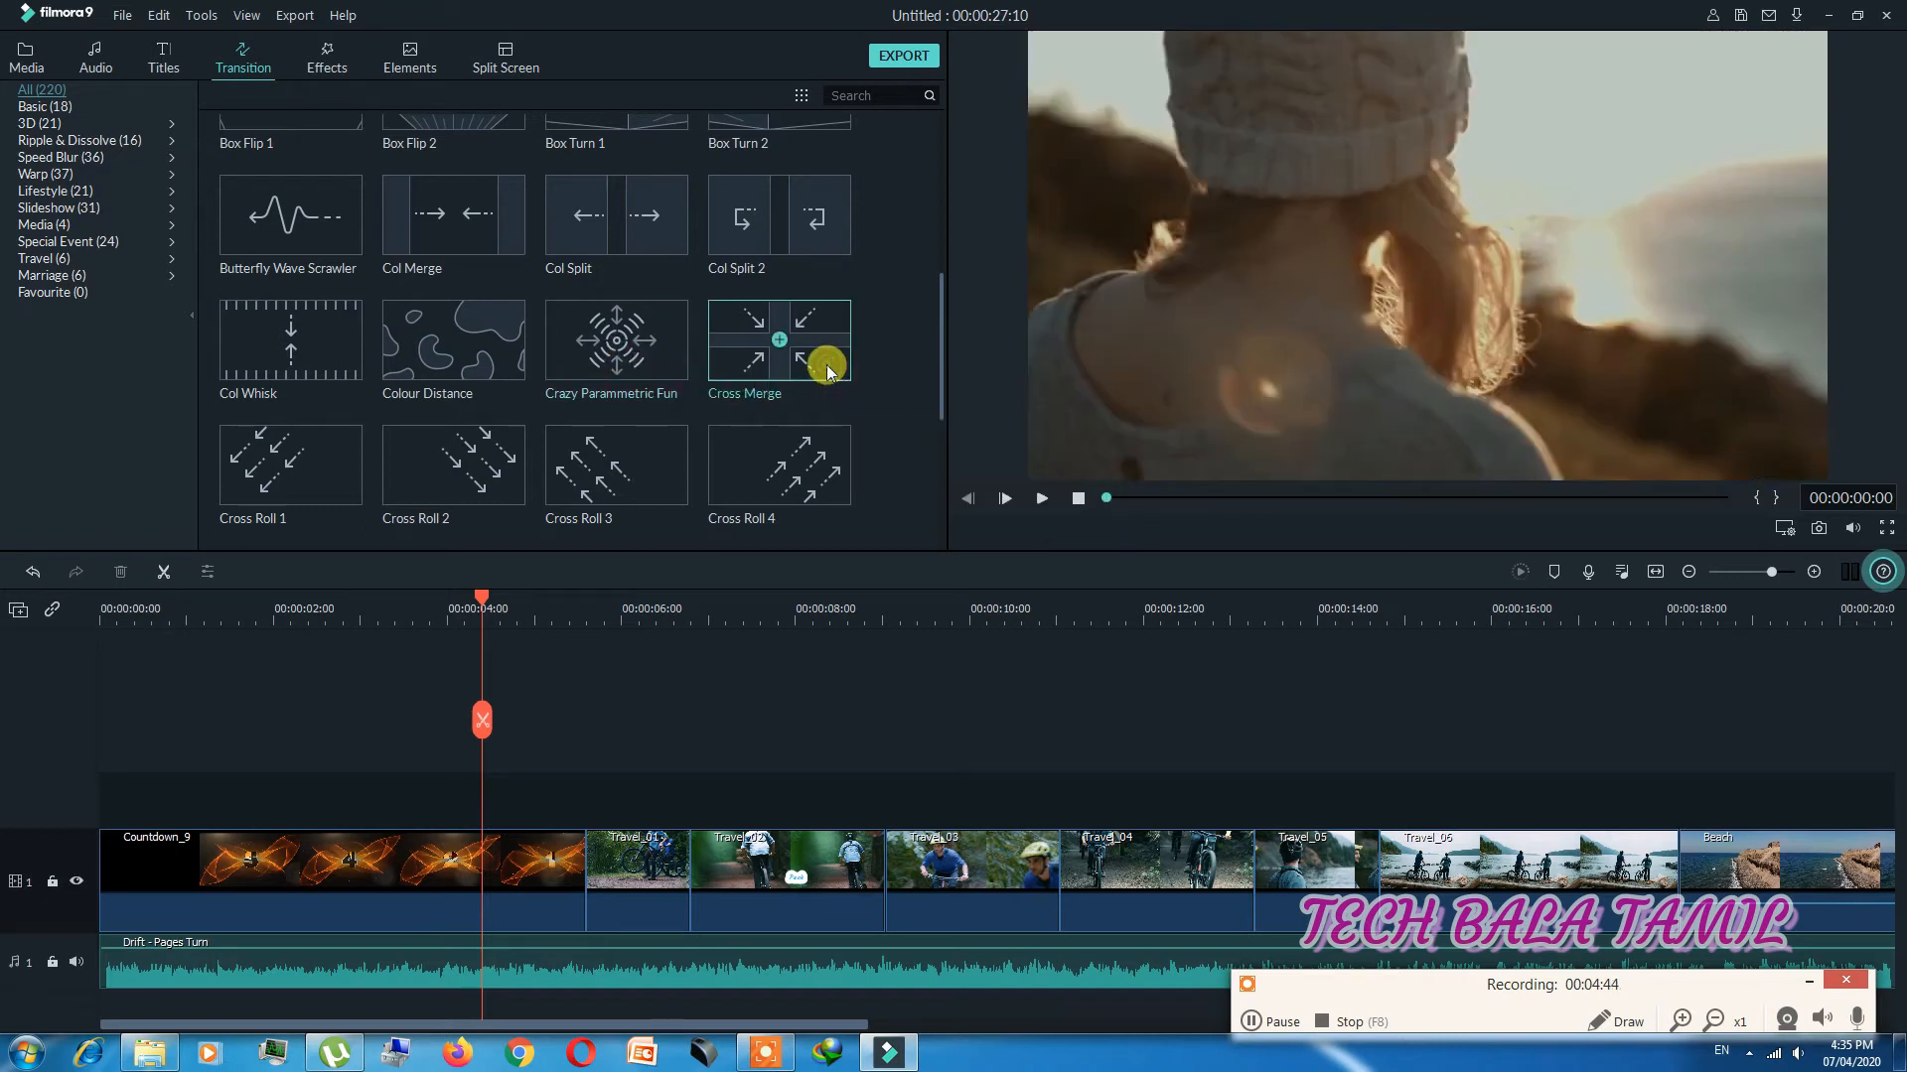
# Step: Apply the Cross Merge transition at the start of the Travel_01 clip and play it back
pyautogui.moveTo(830, 355); pyautogui.dragTo(587, 867)
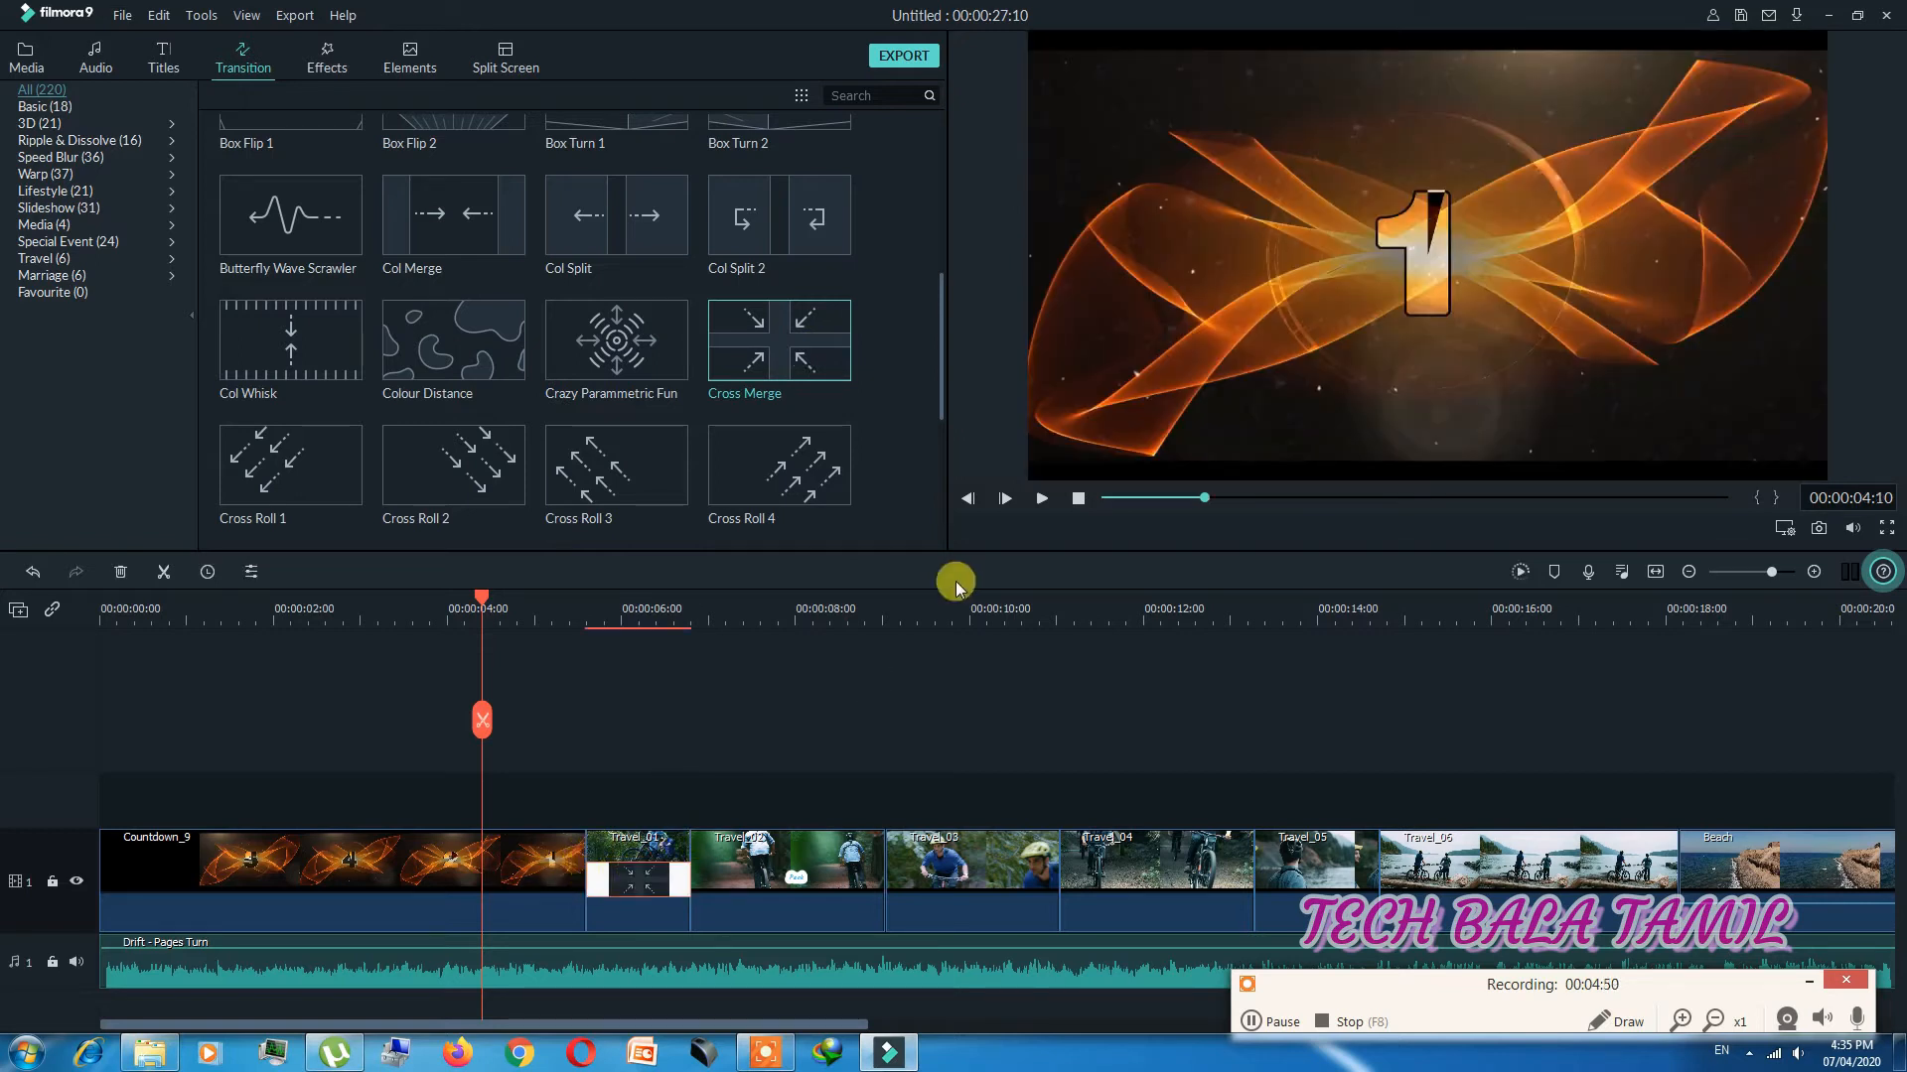
pyautogui.click(1042, 502)
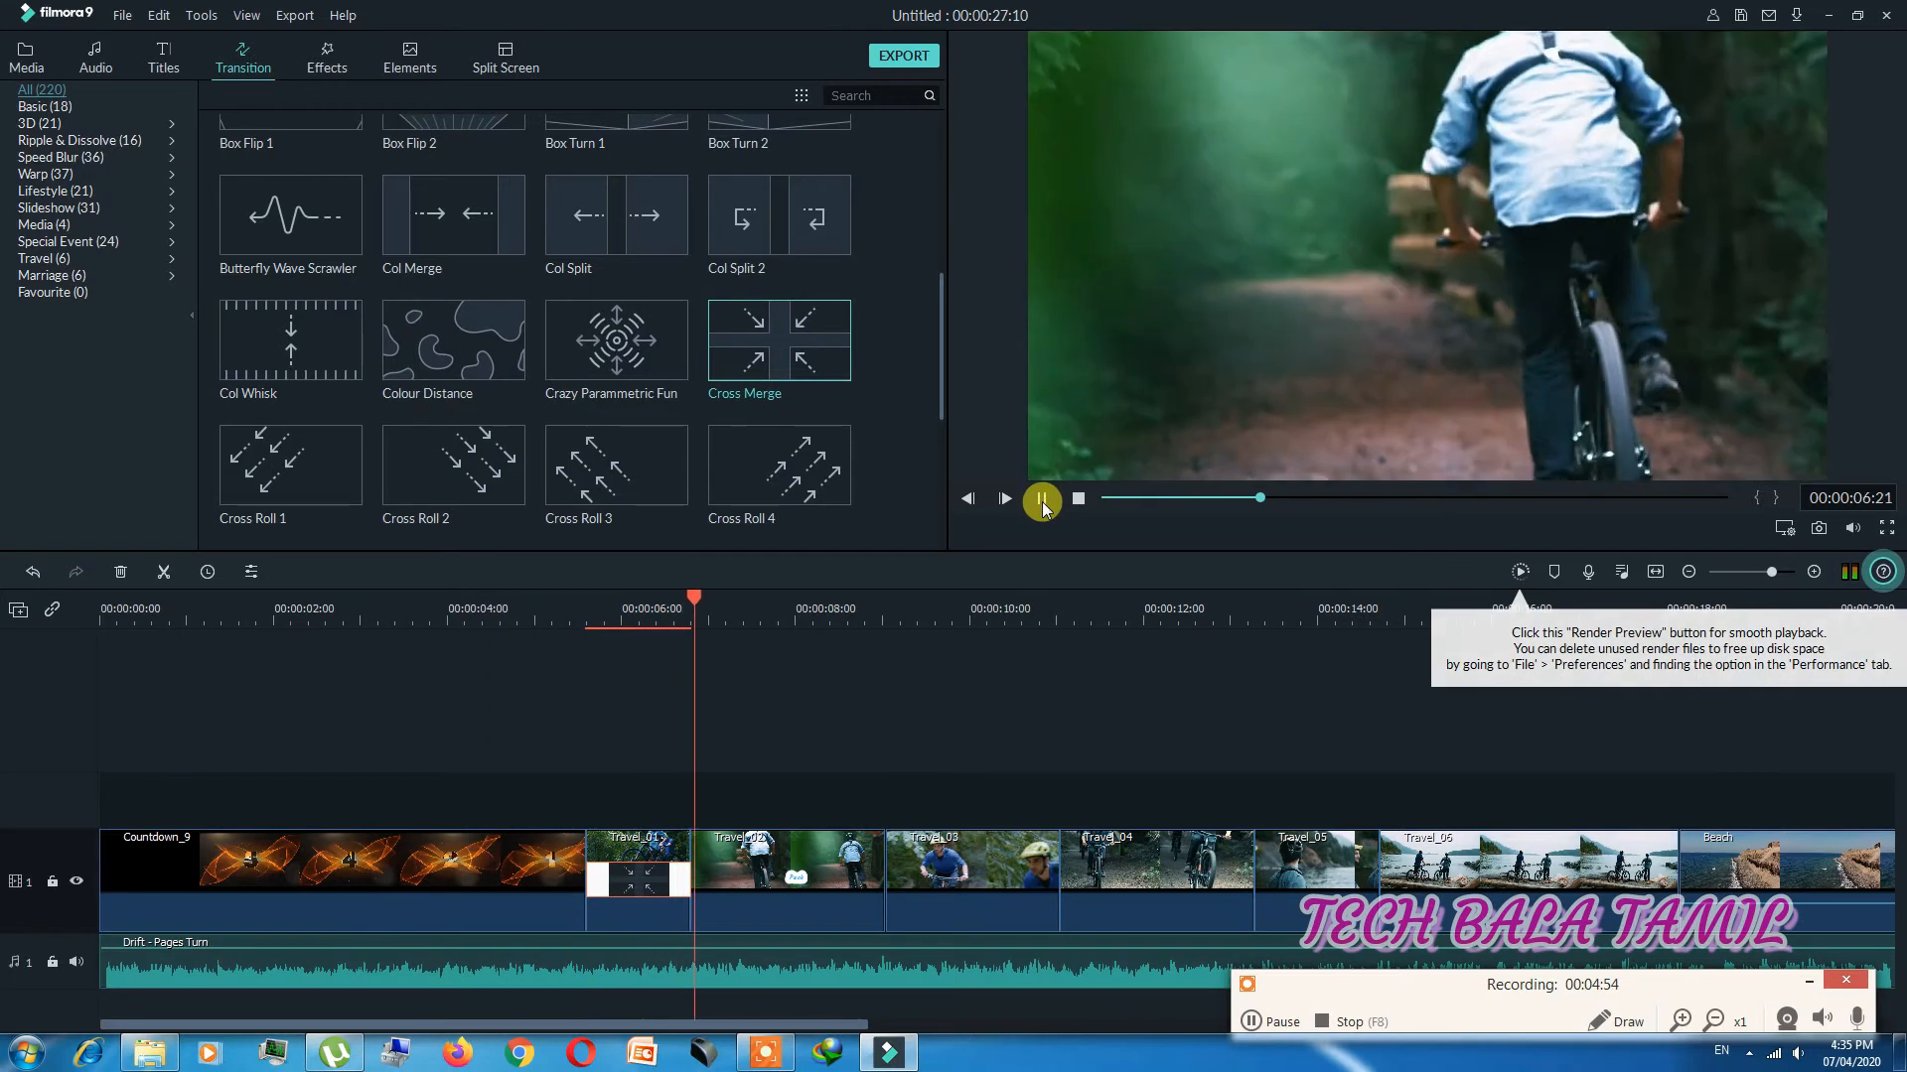
pyautogui.click(1041, 502)
pyautogui.moveTo(725, 600); pyautogui.dragTo(656, 630)
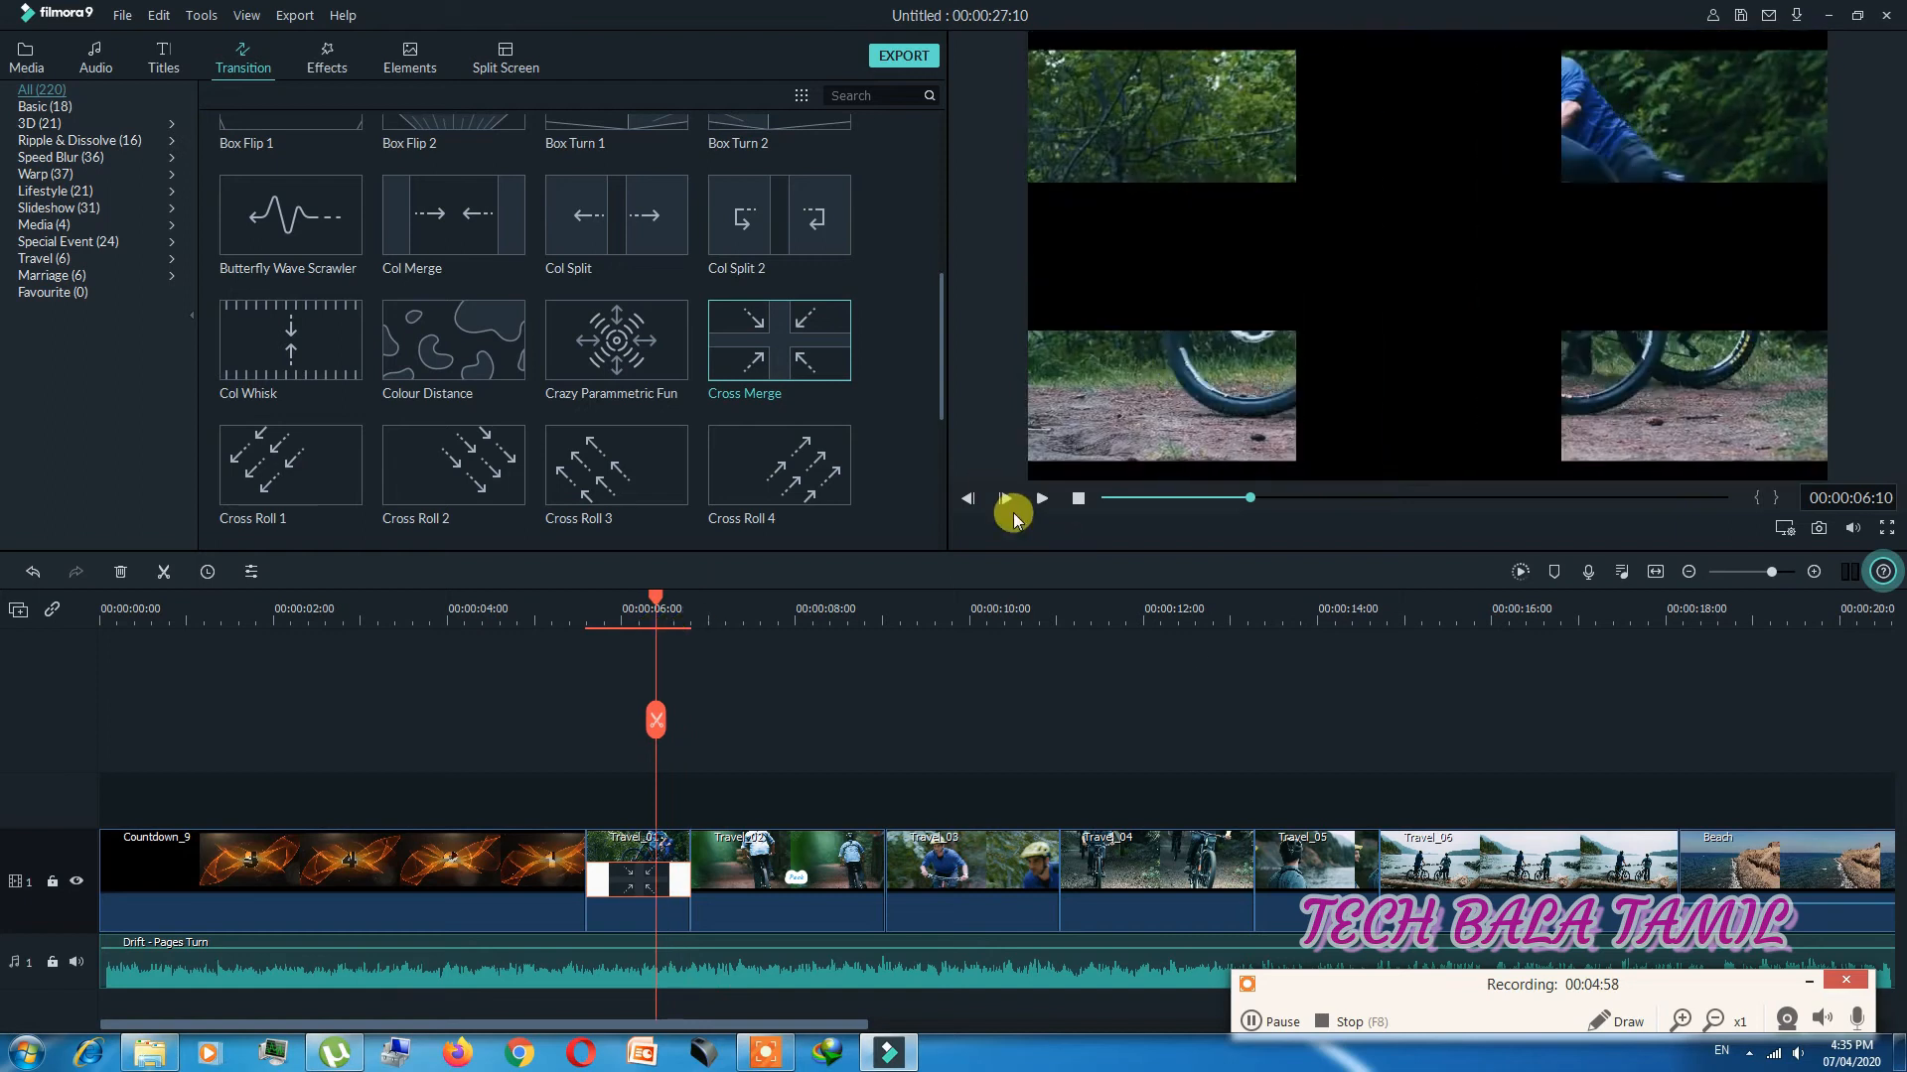
# Step: Add Cross Merge transitions at every cut from Travel_02/Travel_03 through Beach/Islands
pyautogui.moveTo(825, 376)
pyautogui.mouseDown()
pyautogui.moveTo(915, 890)
pyautogui.moveTo(876, 909)
pyautogui.mouseUp()
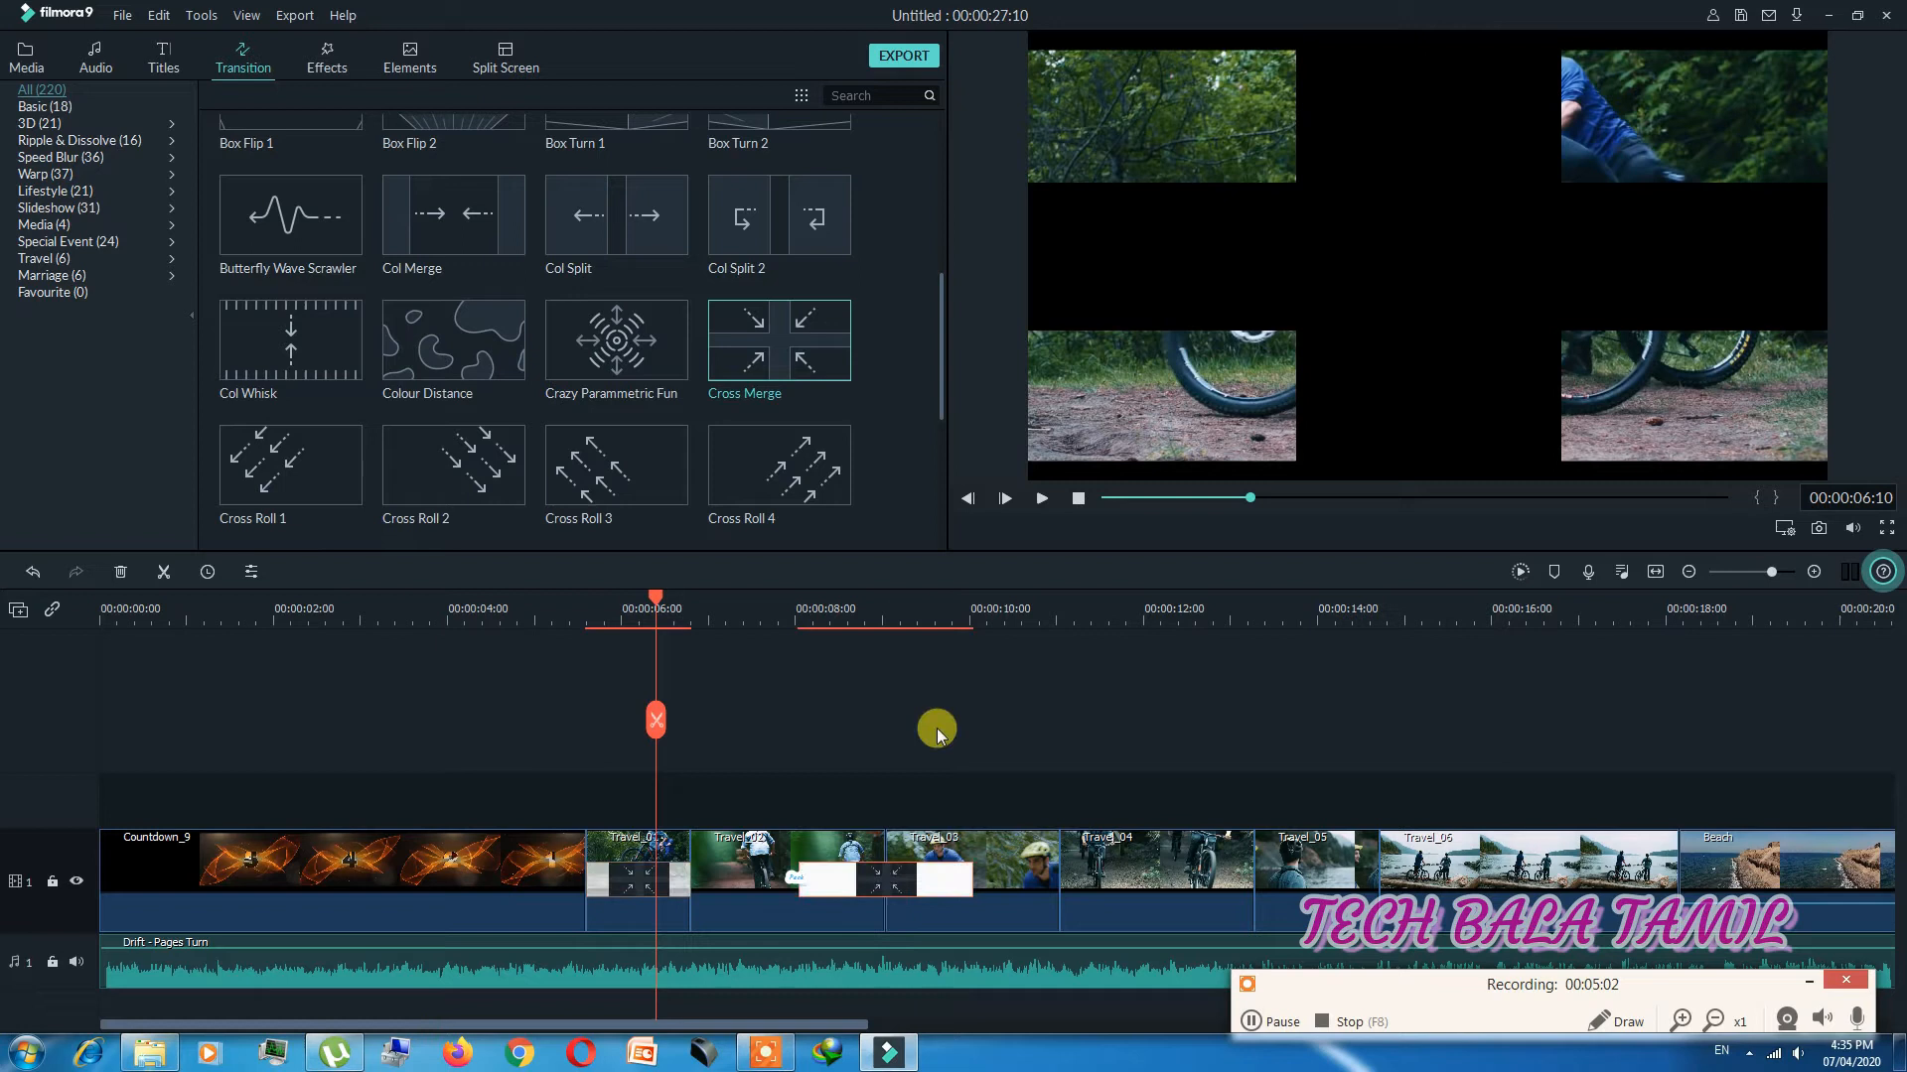
pyautogui.moveTo(825, 361); pyautogui.dragTo(1060, 891)
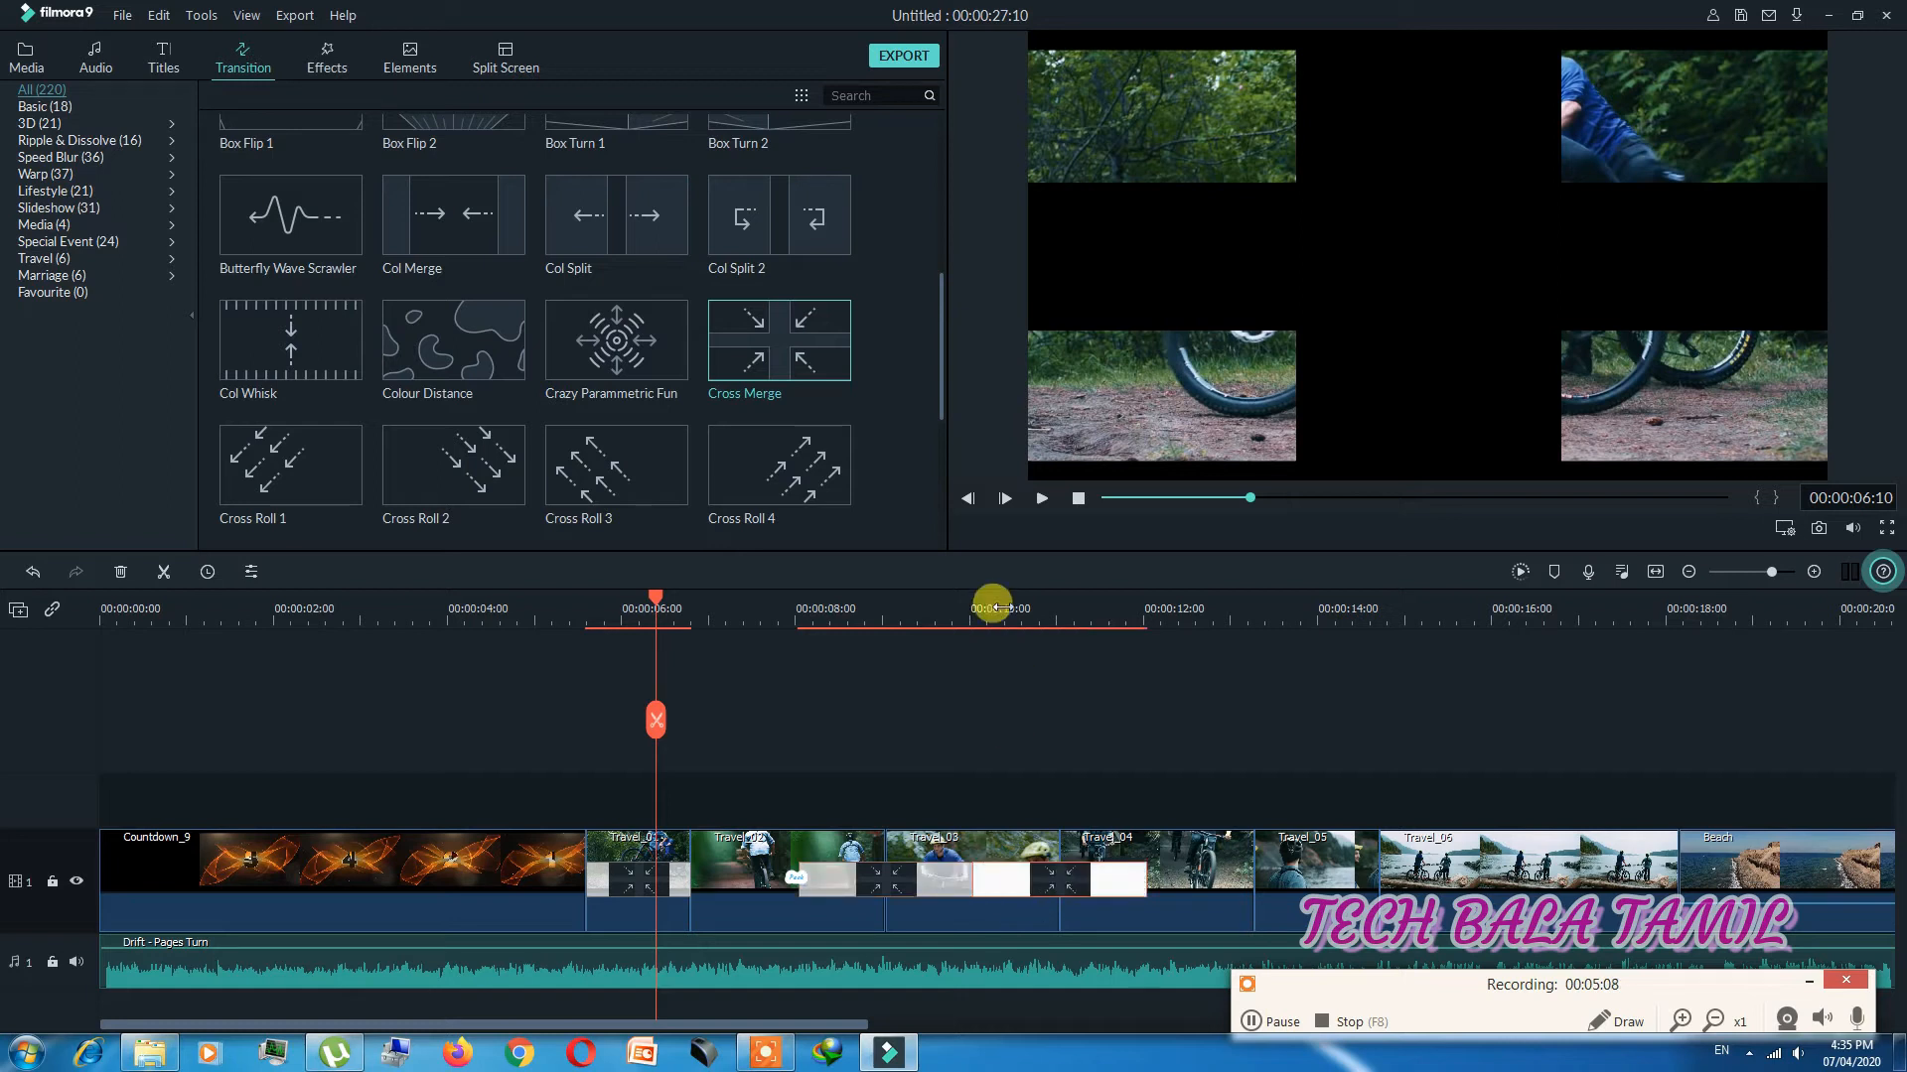
pyautogui.moveTo(834, 361); pyautogui.dragTo(1230, 856)
pyautogui.moveTo(809, 362); pyautogui.dragTo(1374, 892)
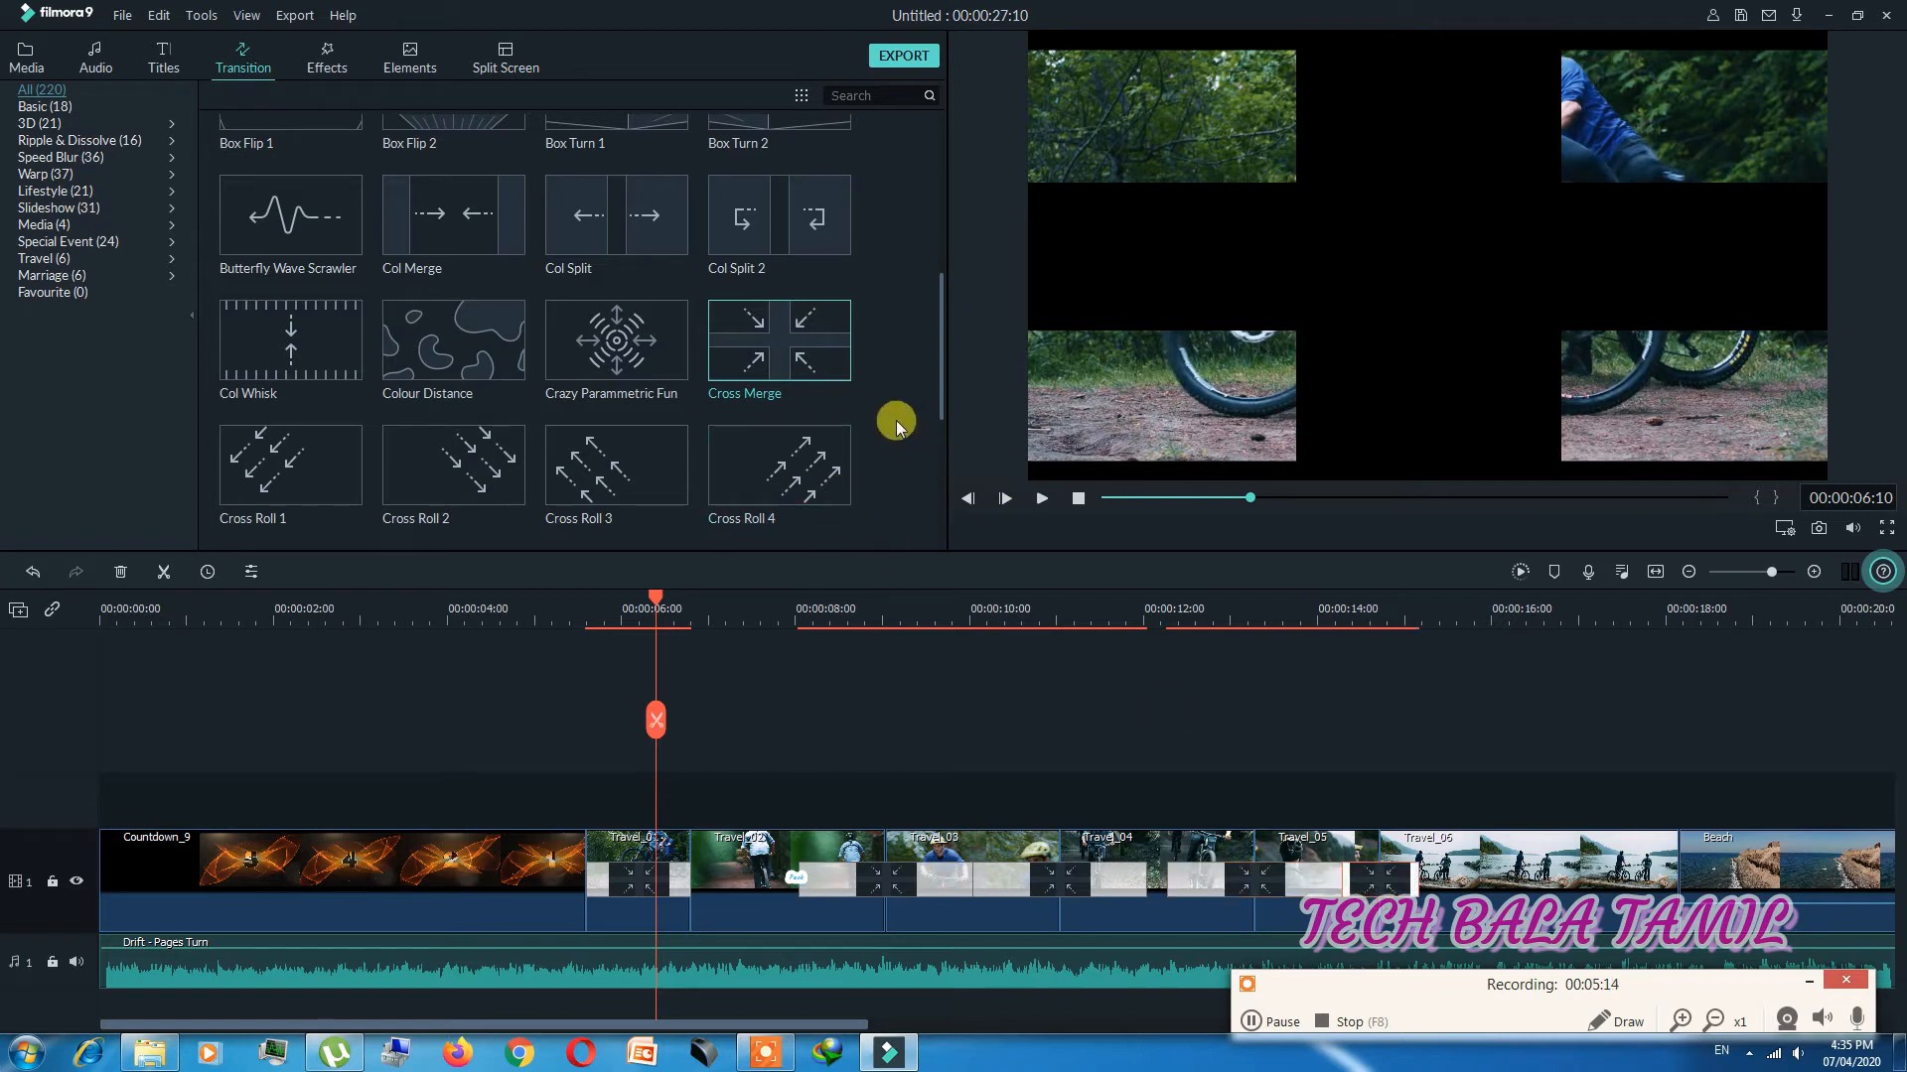
pyautogui.moveTo(812, 365); pyautogui.dragTo(1649, 906)
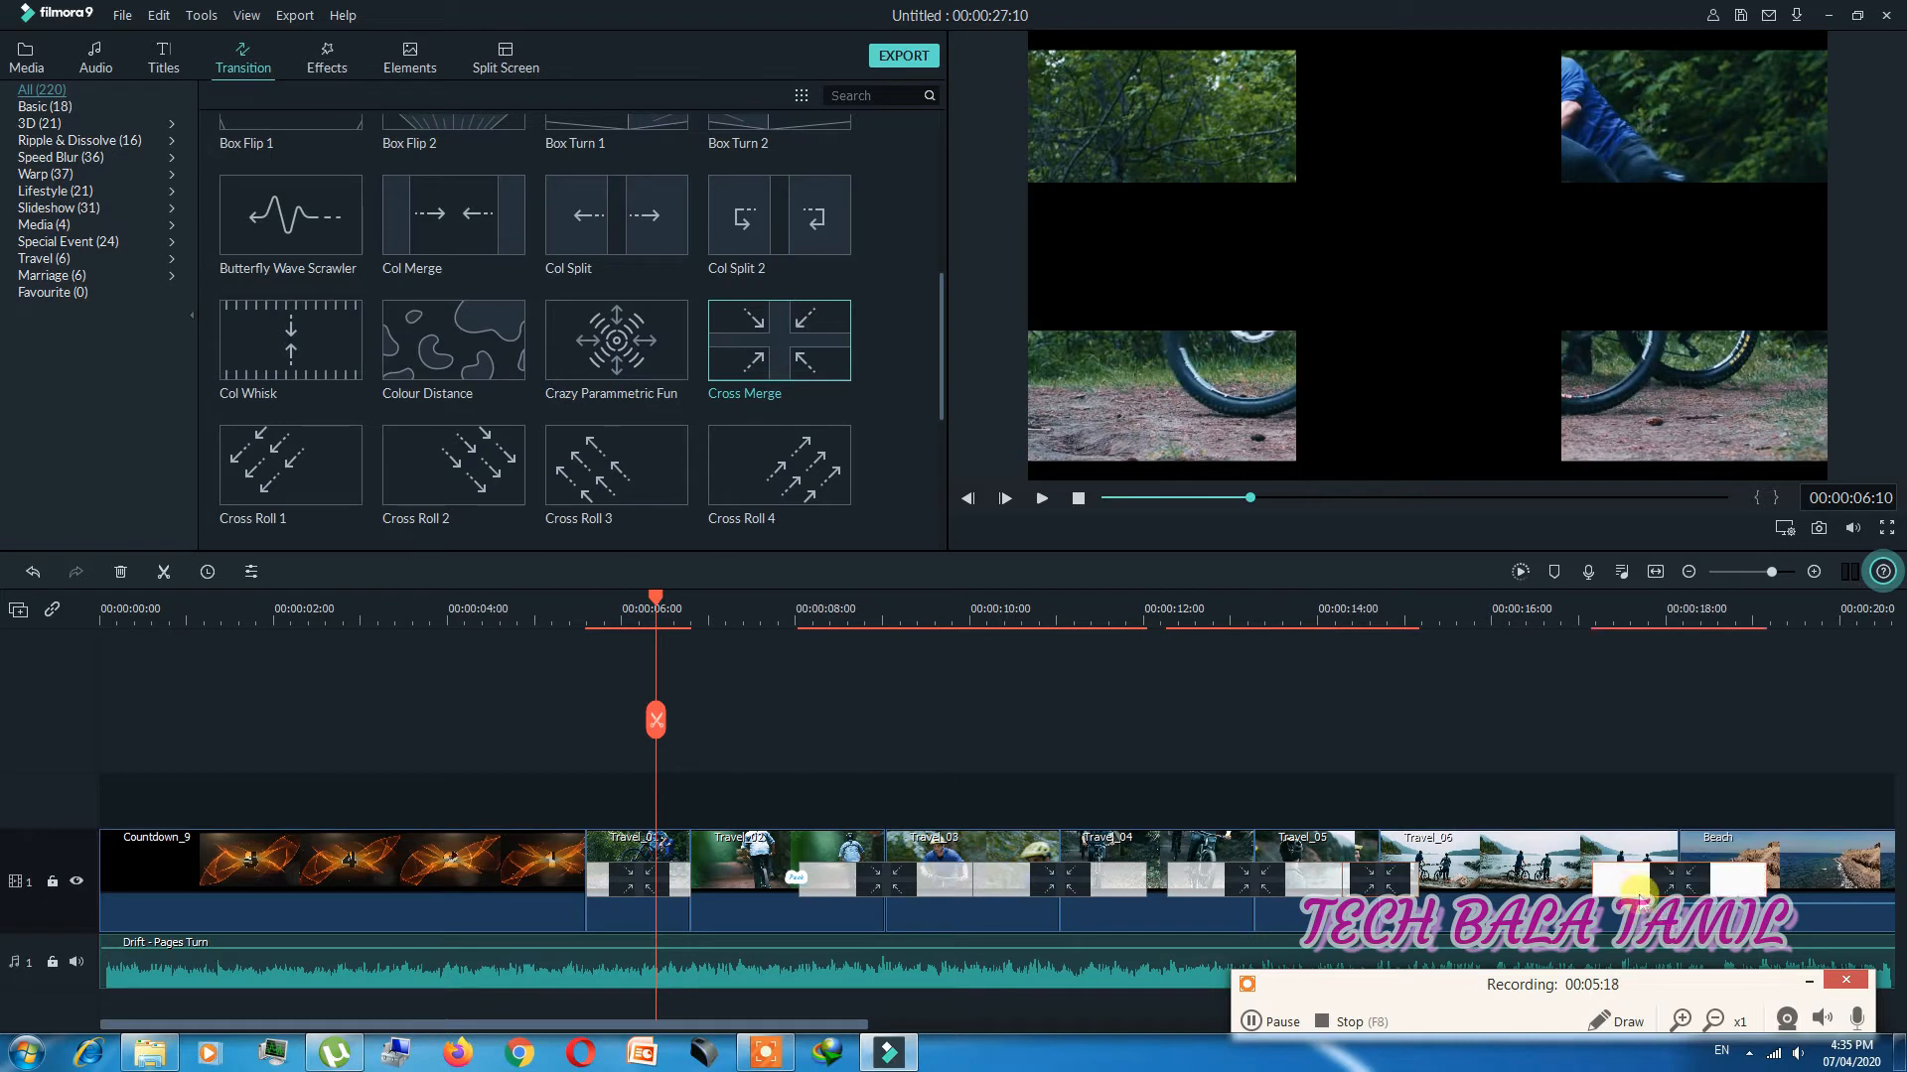
pyautogui.moveTo(784, 1026); pyautogui.dragTo(1231, 1065)
pyautogui.moveTo(831, 361); pyautogui.dragTo(980, 846)
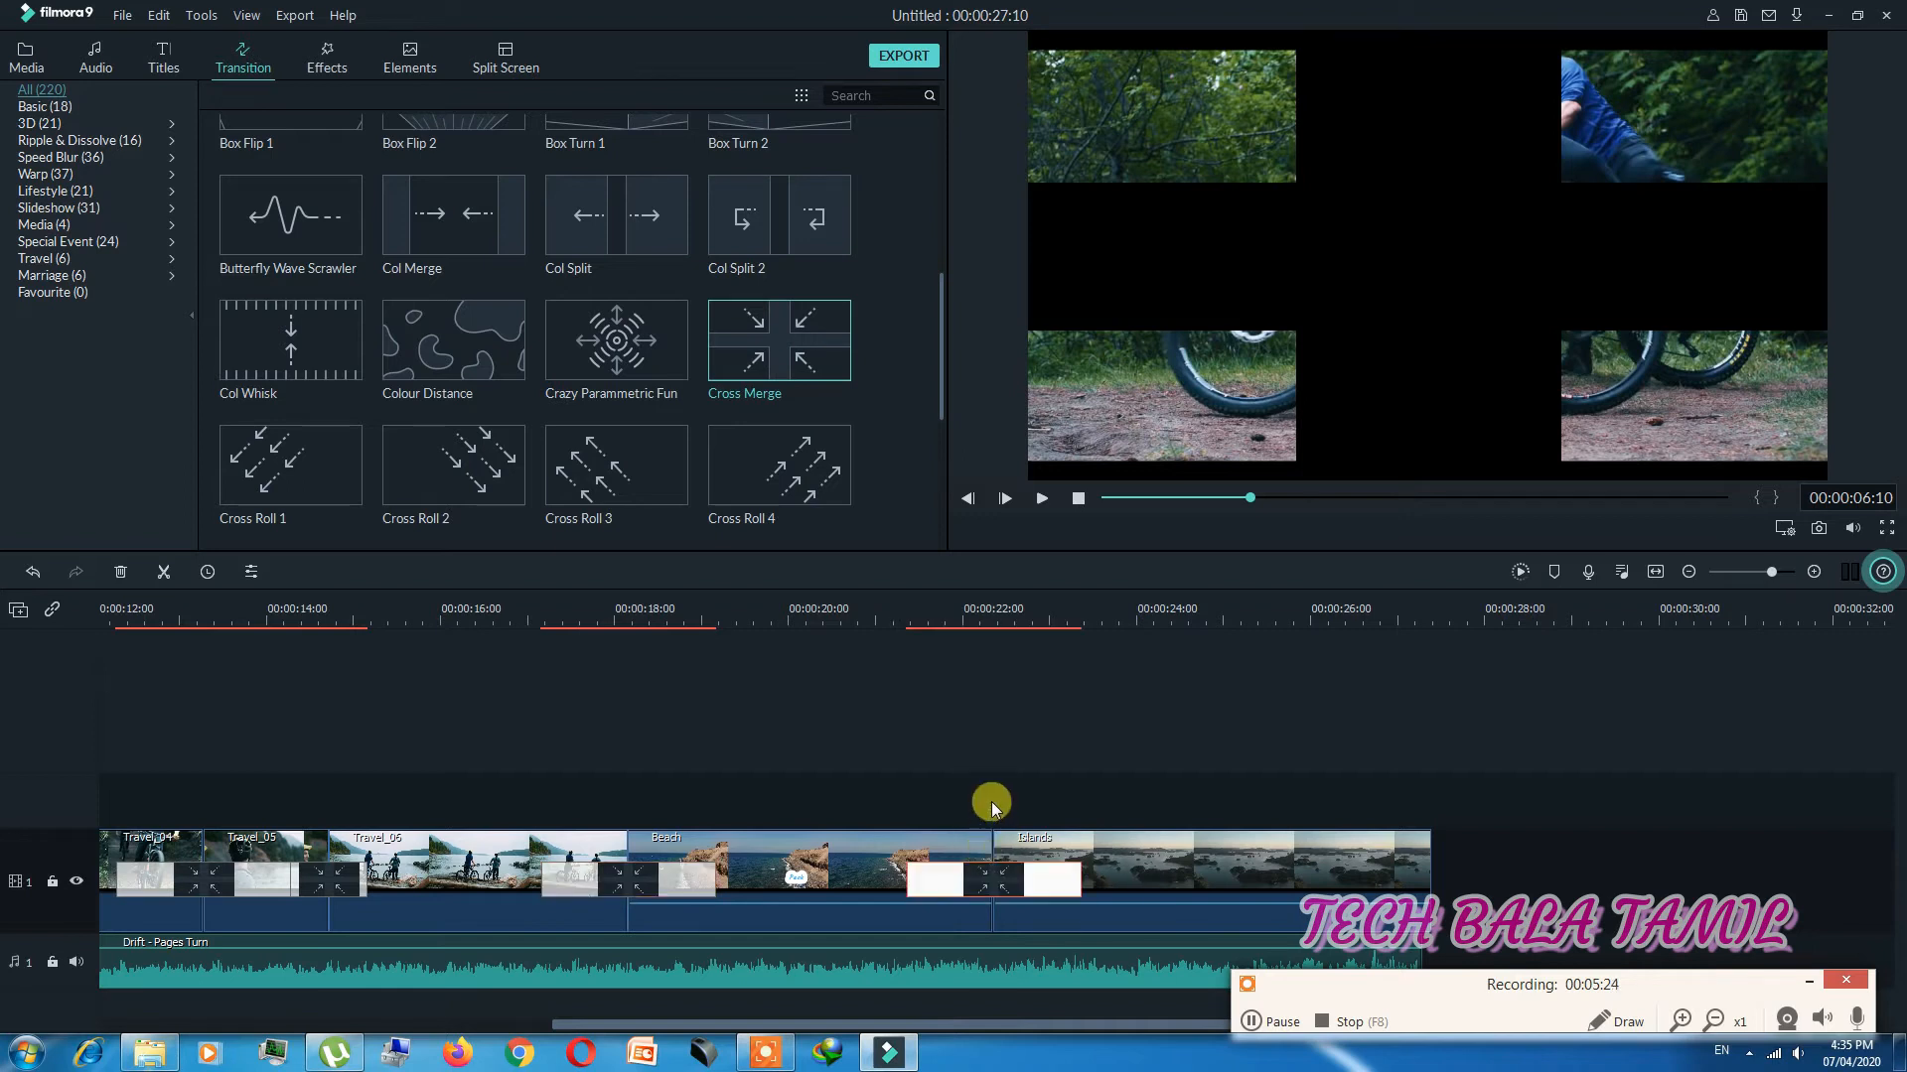
# Step: Play the project from the beginning to review the transitions and return the playhead to the countdown
pyautogui.moveTo(1018, 1022); pyautogui.dragTo(556, 1013)
pyautogui.moveTo(1249, 498); pyautogui.dragTo(1088, 492)
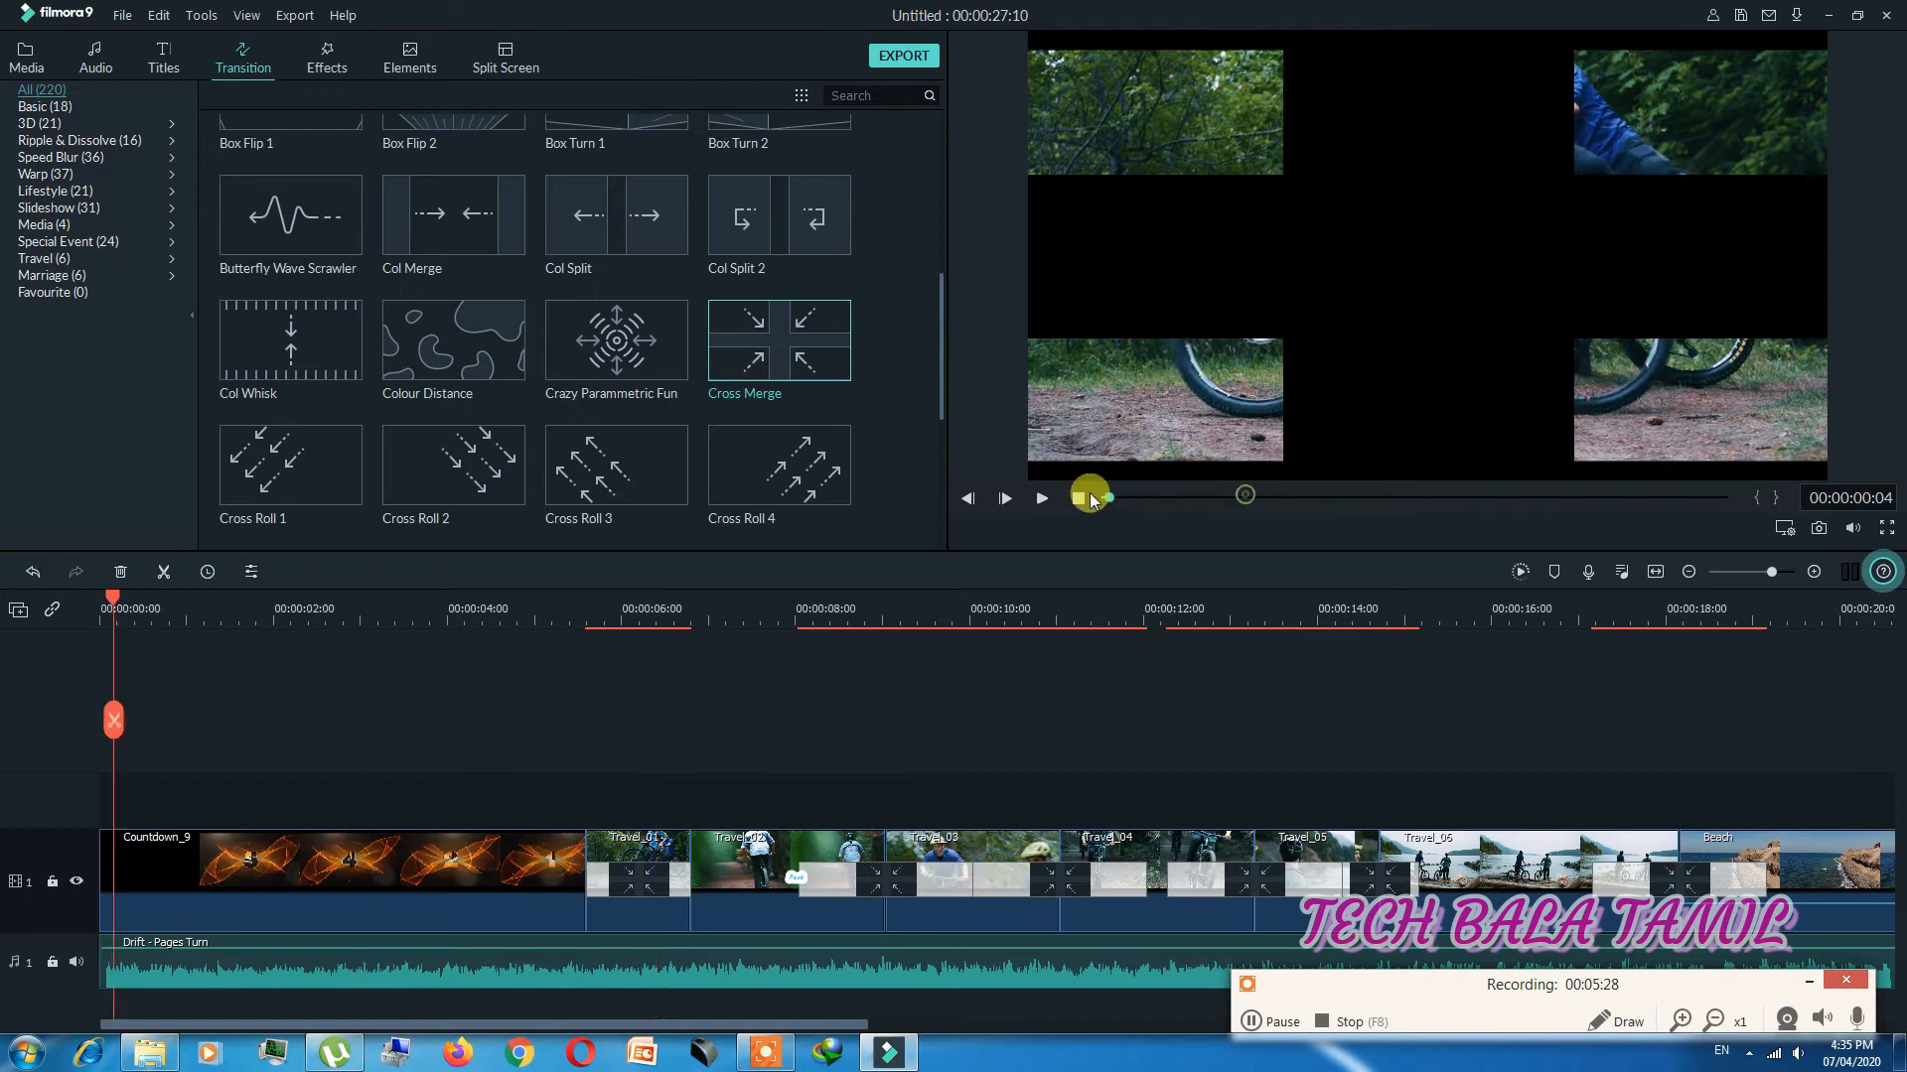
pyautogui.click(1039, 499)
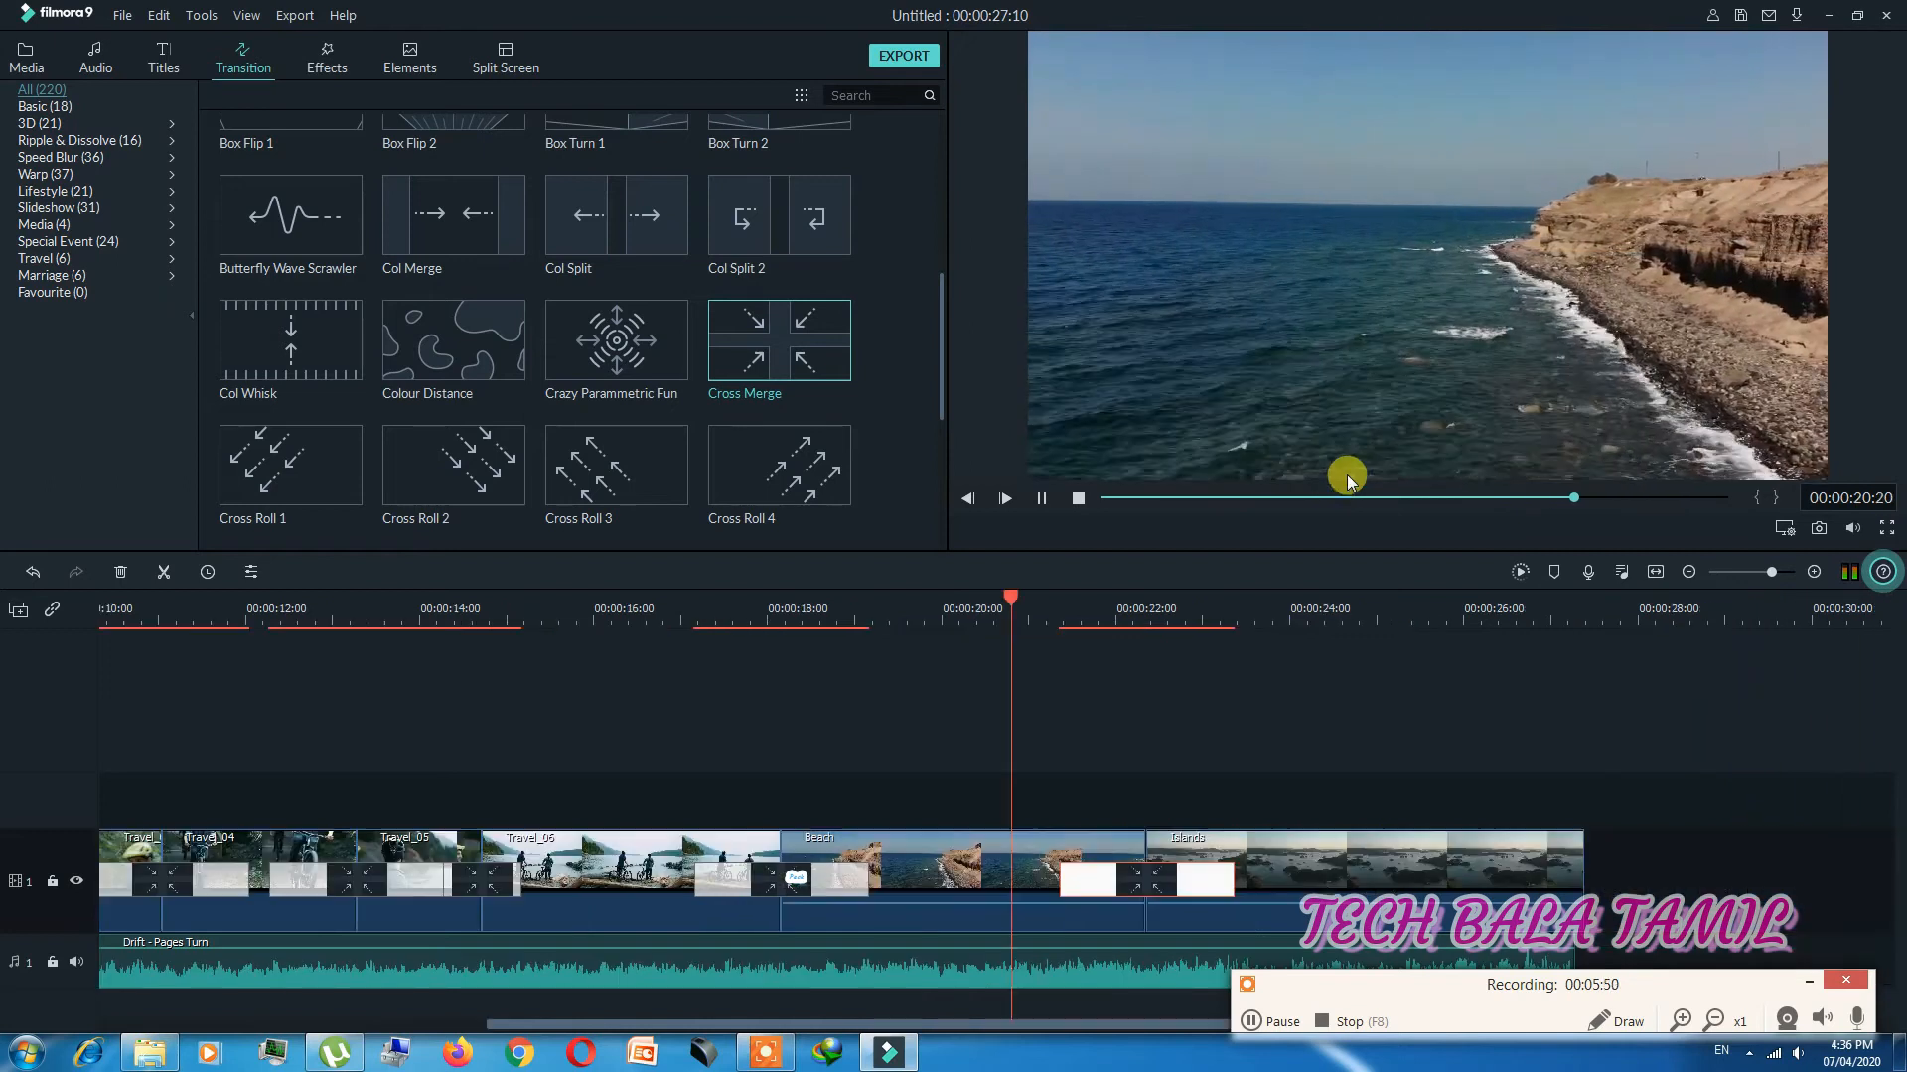
pyautogui.click(1042, 501)
pyautogui.click(1033, 501)
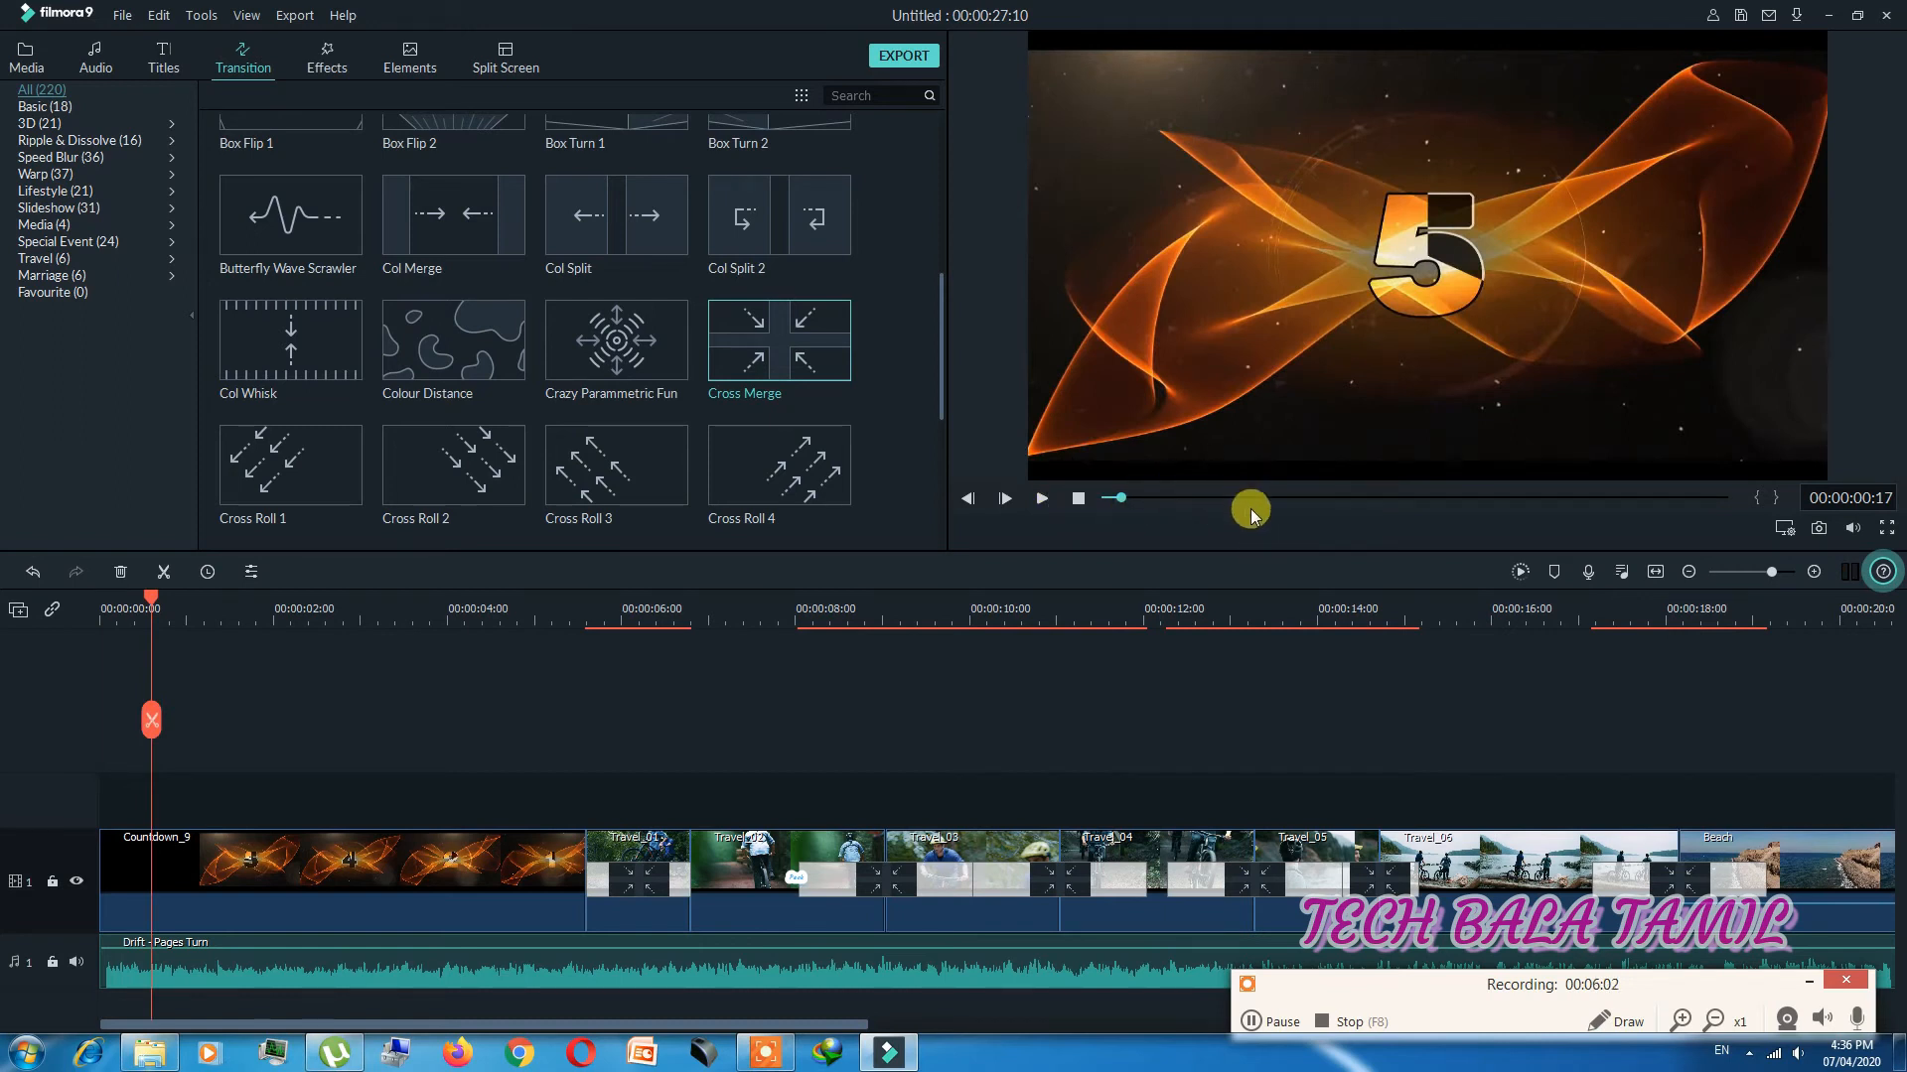
pyautogui.click(1147, 497)
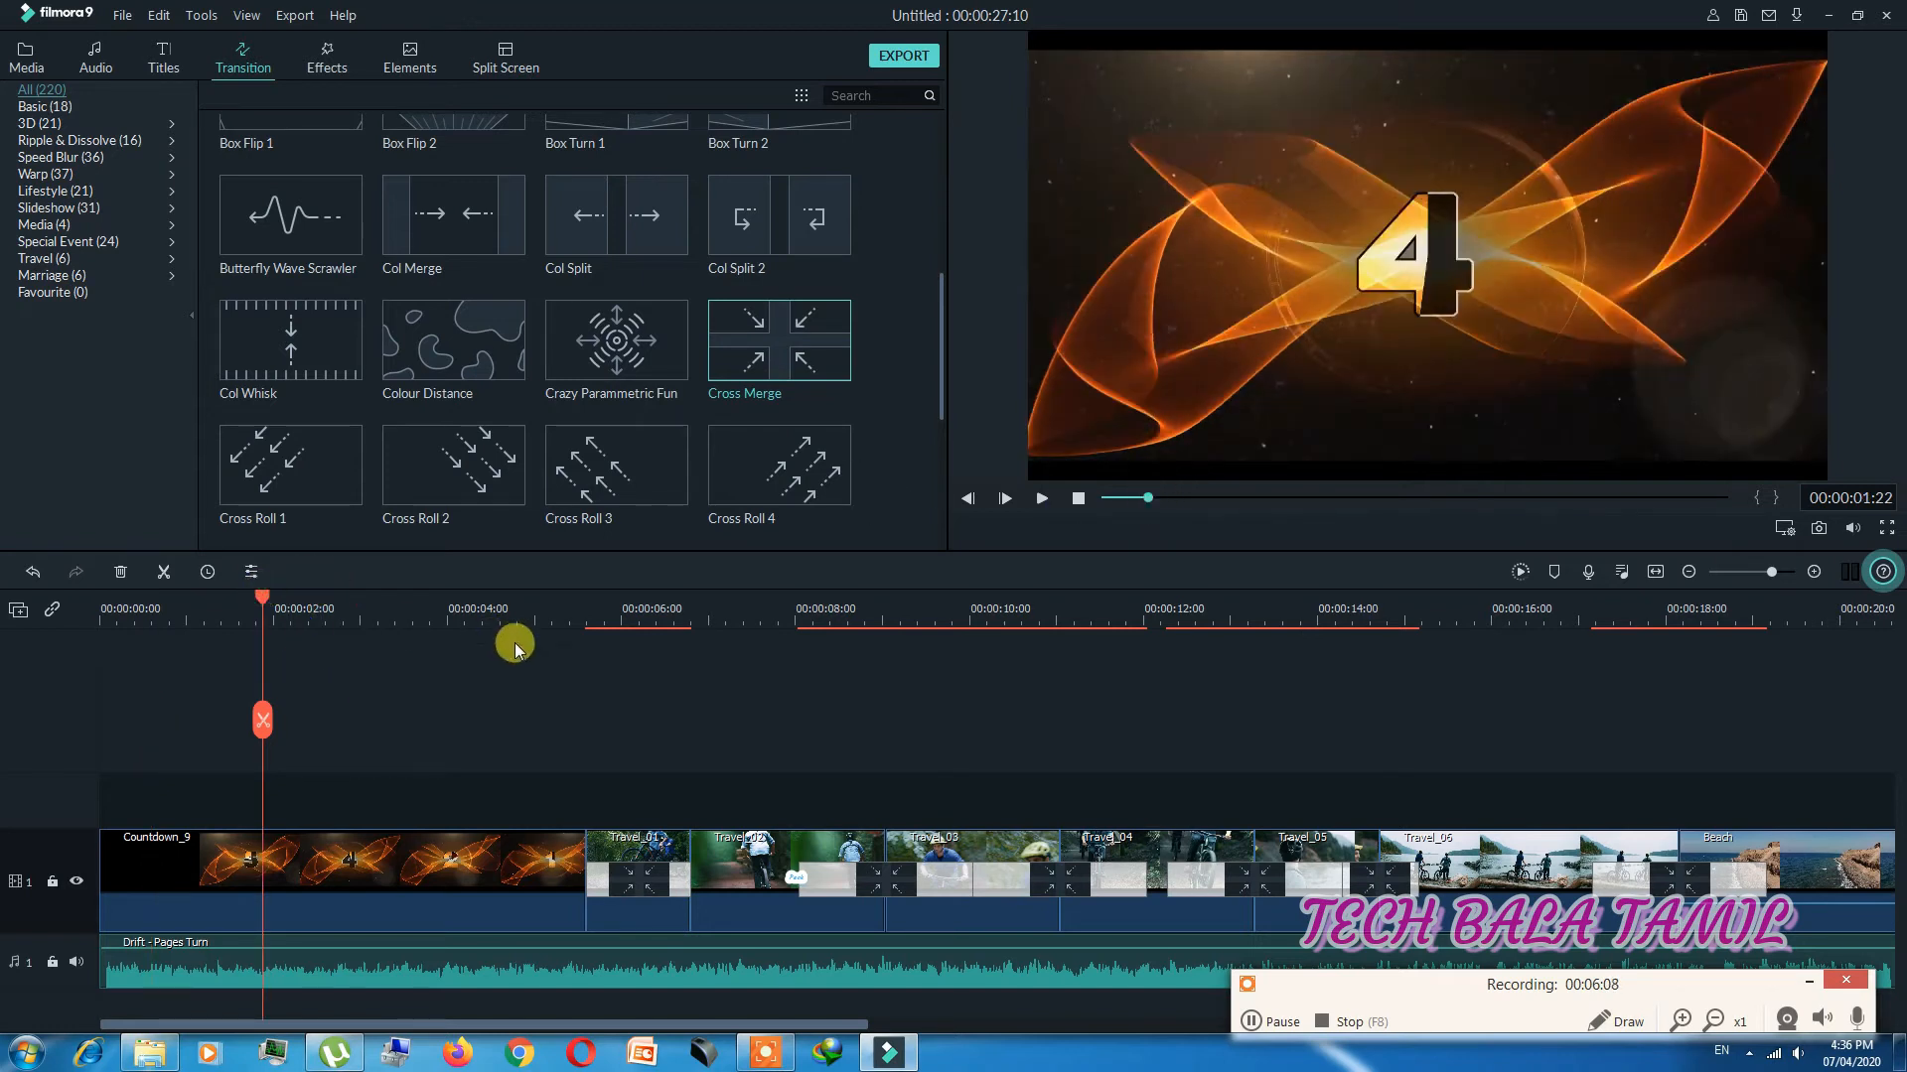
# Step: Place the Credit 4 title on video track 2 near the start of the Travel_01 clip
pyautogui.moveTo(258, 593); pyautogui.dragTo(595, 647)
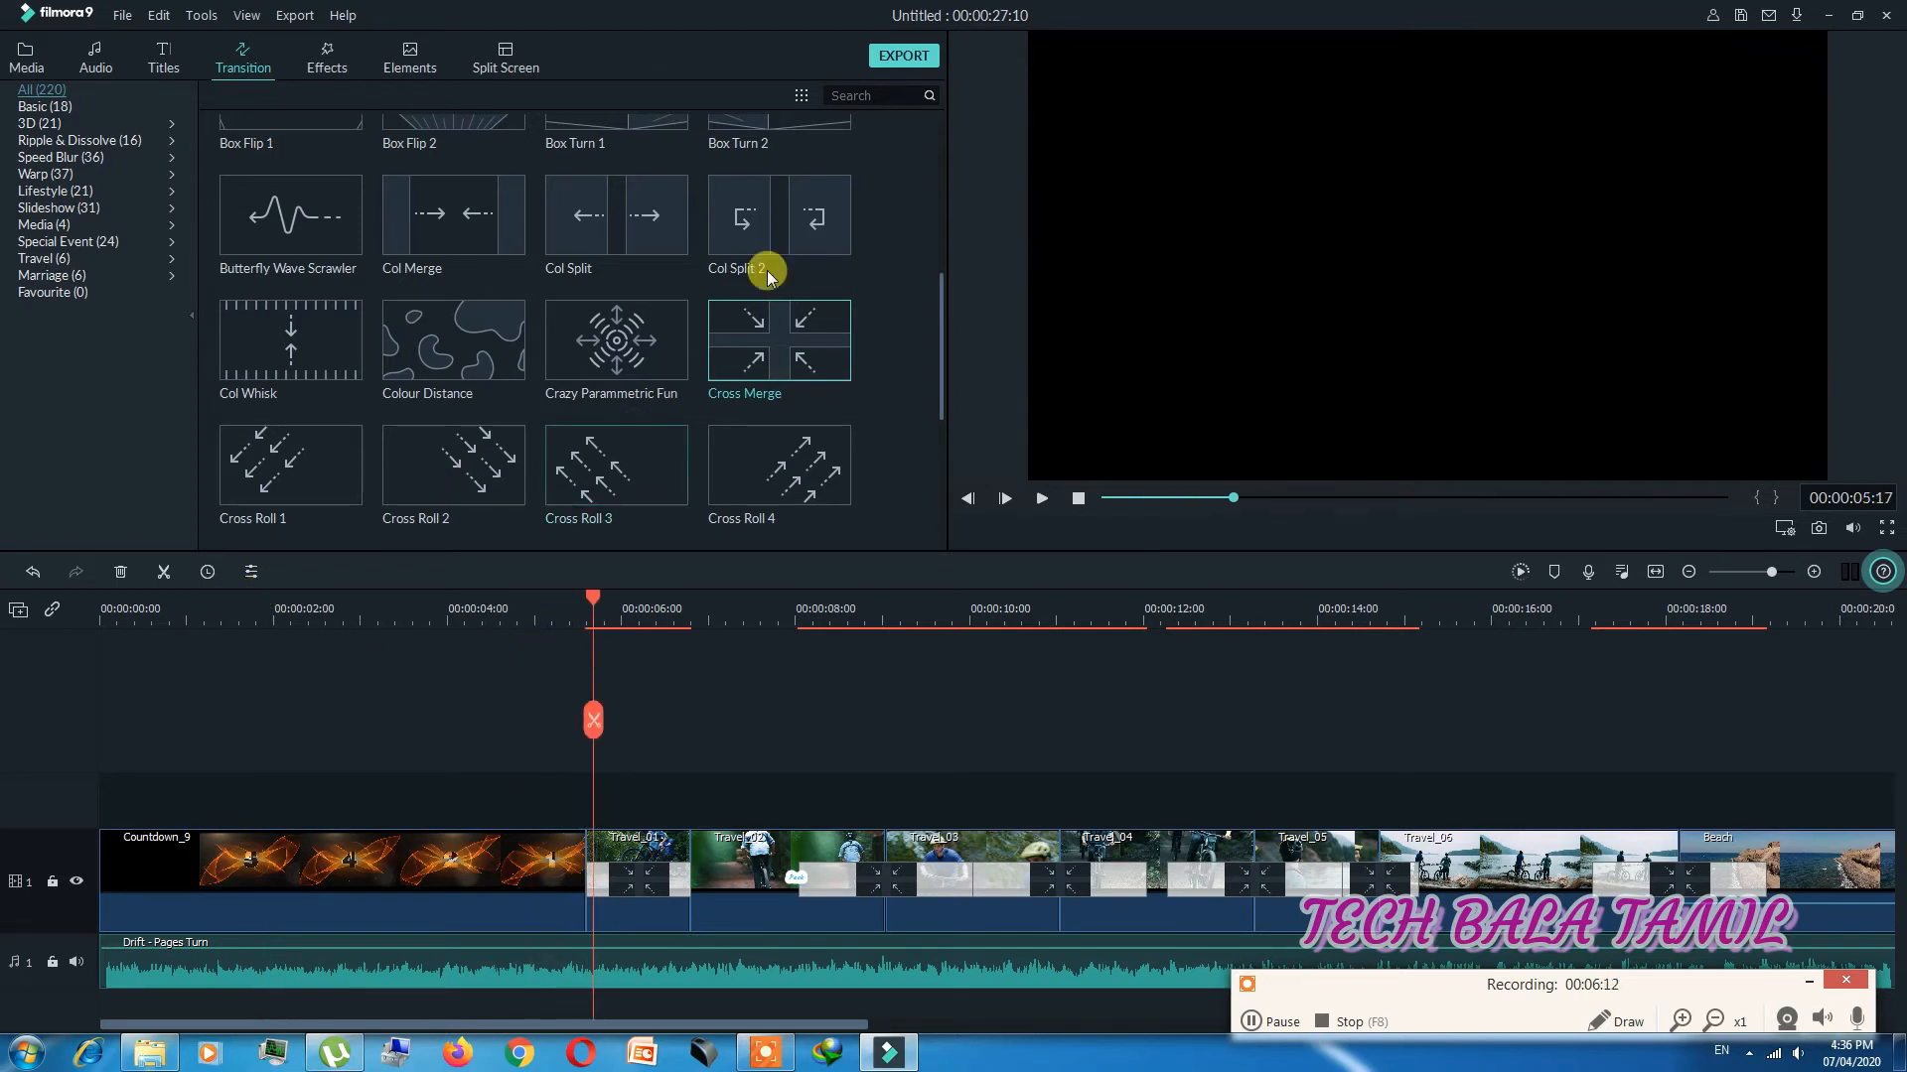
pyautogui.click(161, 56)
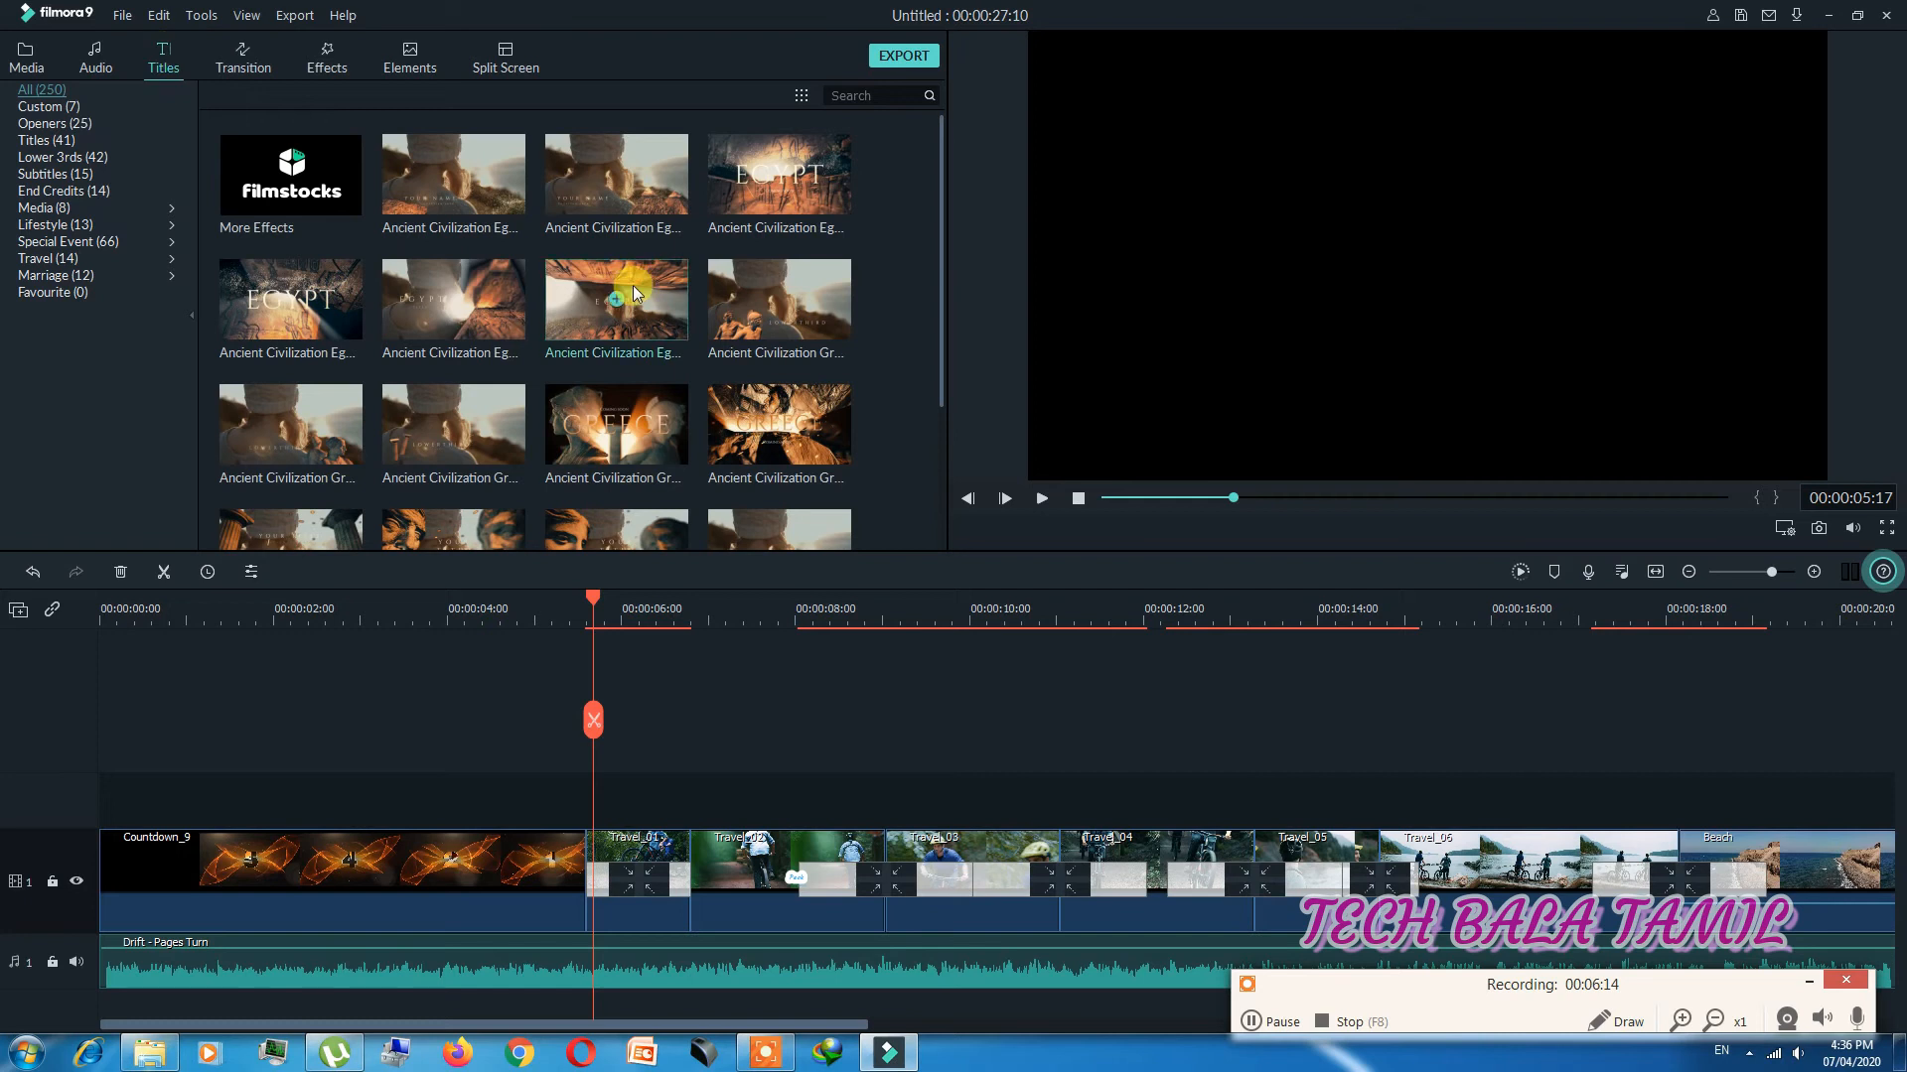
pyautogui.moveTo(944, 264); pyautogui.dragTo(938, 507)
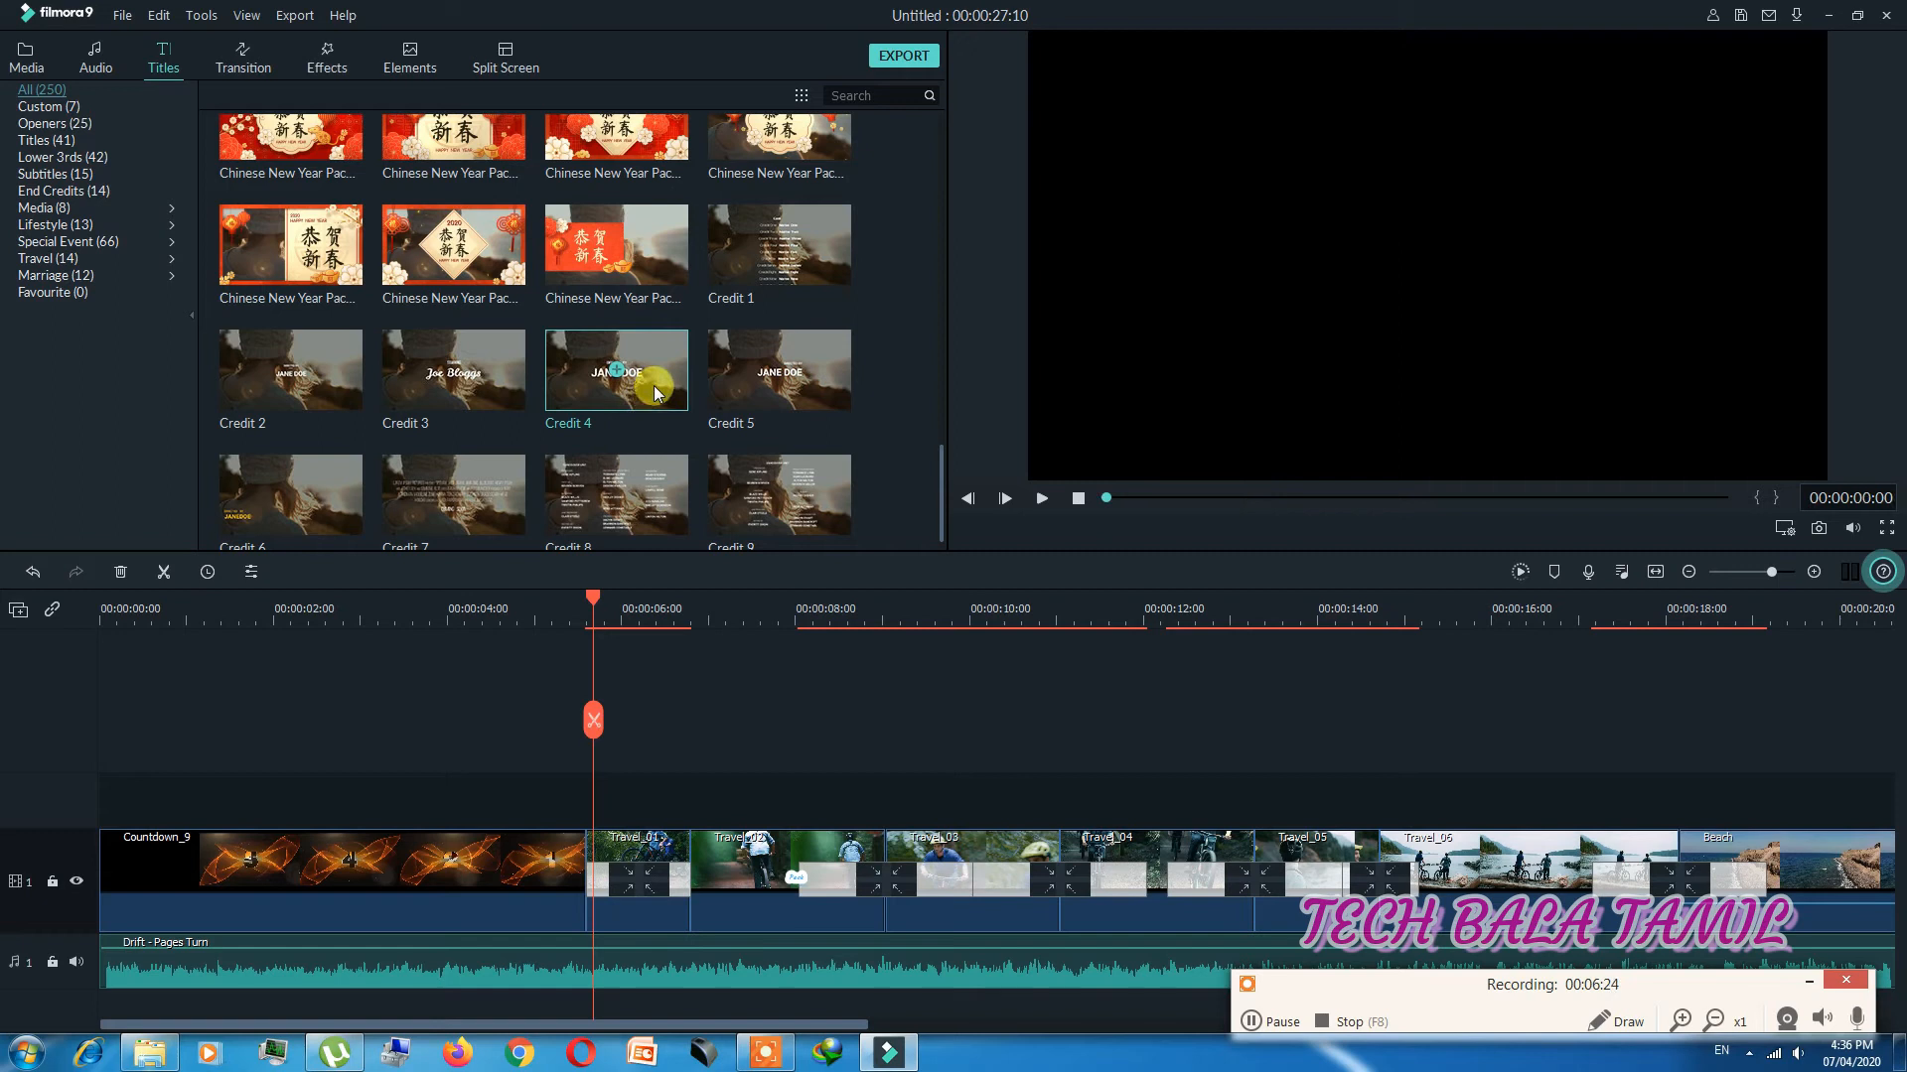
pyautogui.moveTo(655, 393); pyautogui.dragTo(605, 783)
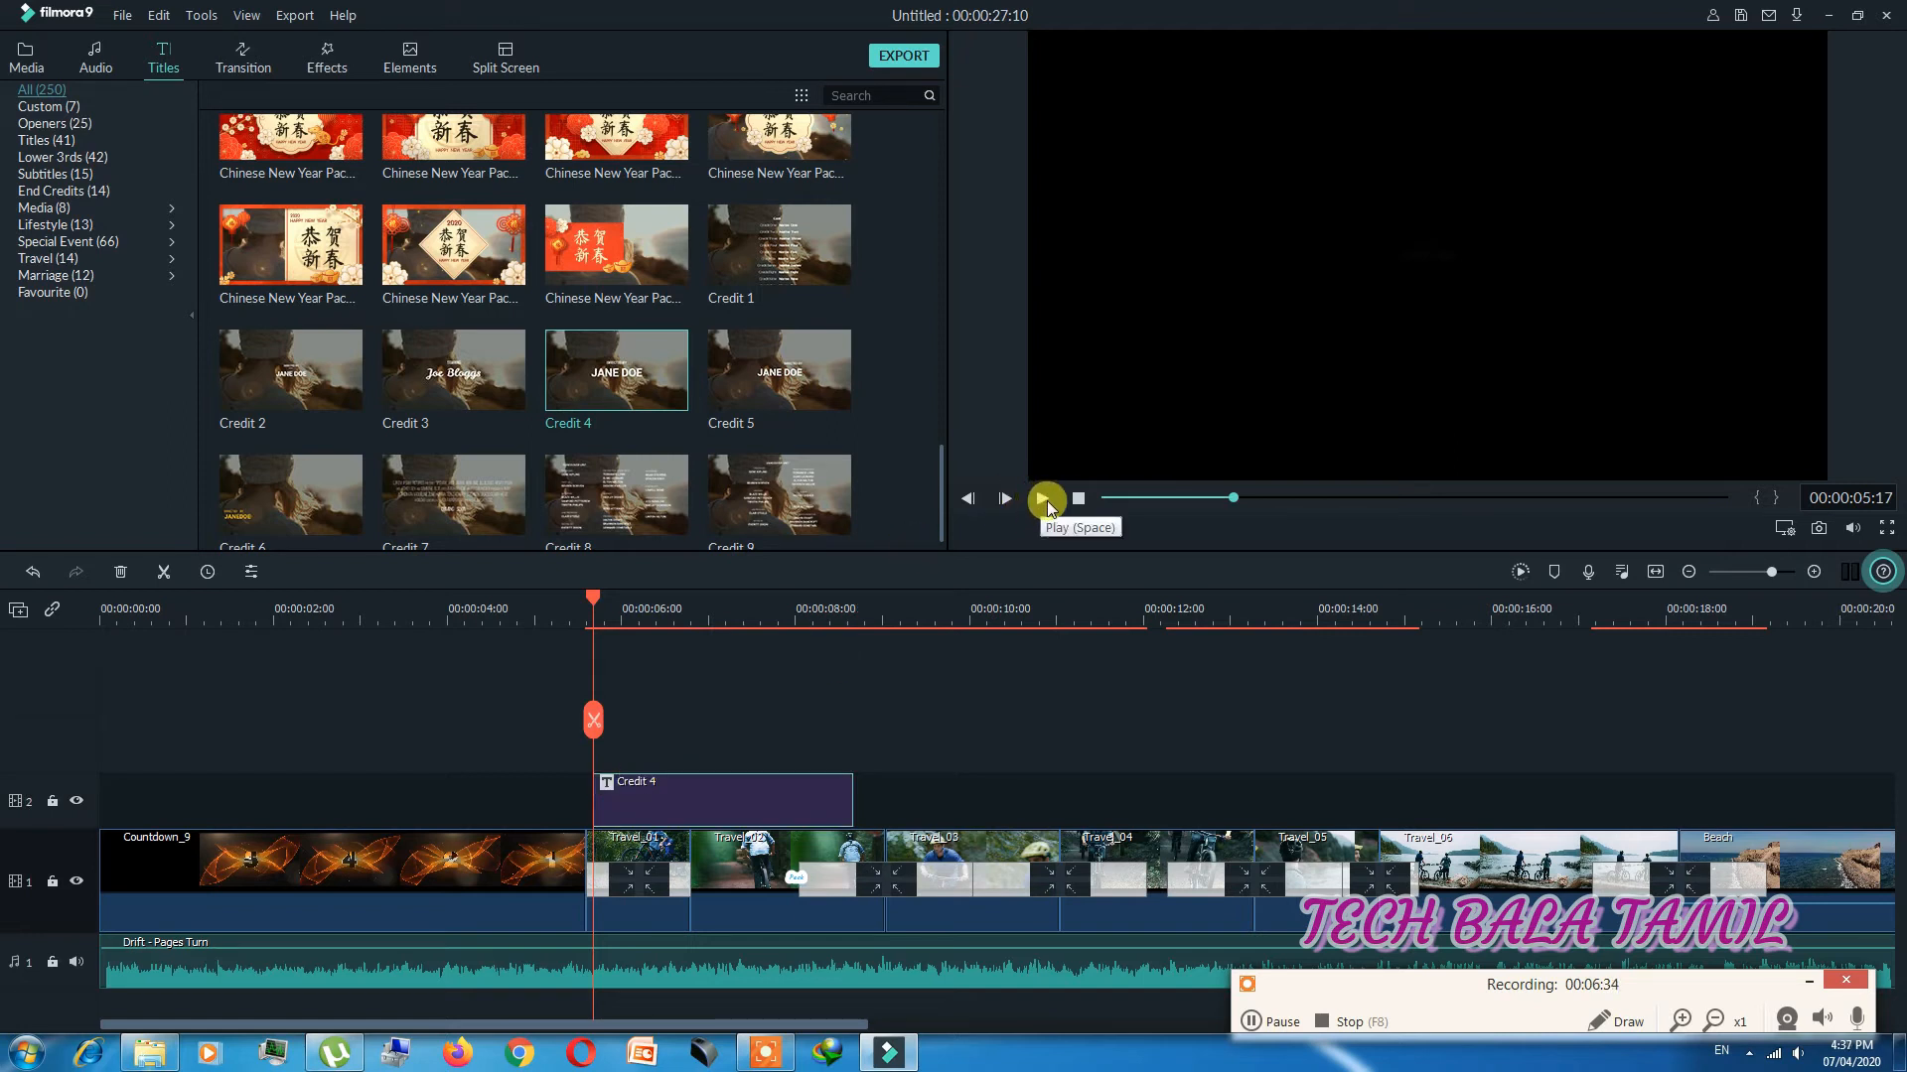
# Step: Play back the Credit 4 title over the clips and return the playhead to near its start
pyautogui.click(1043, 507)
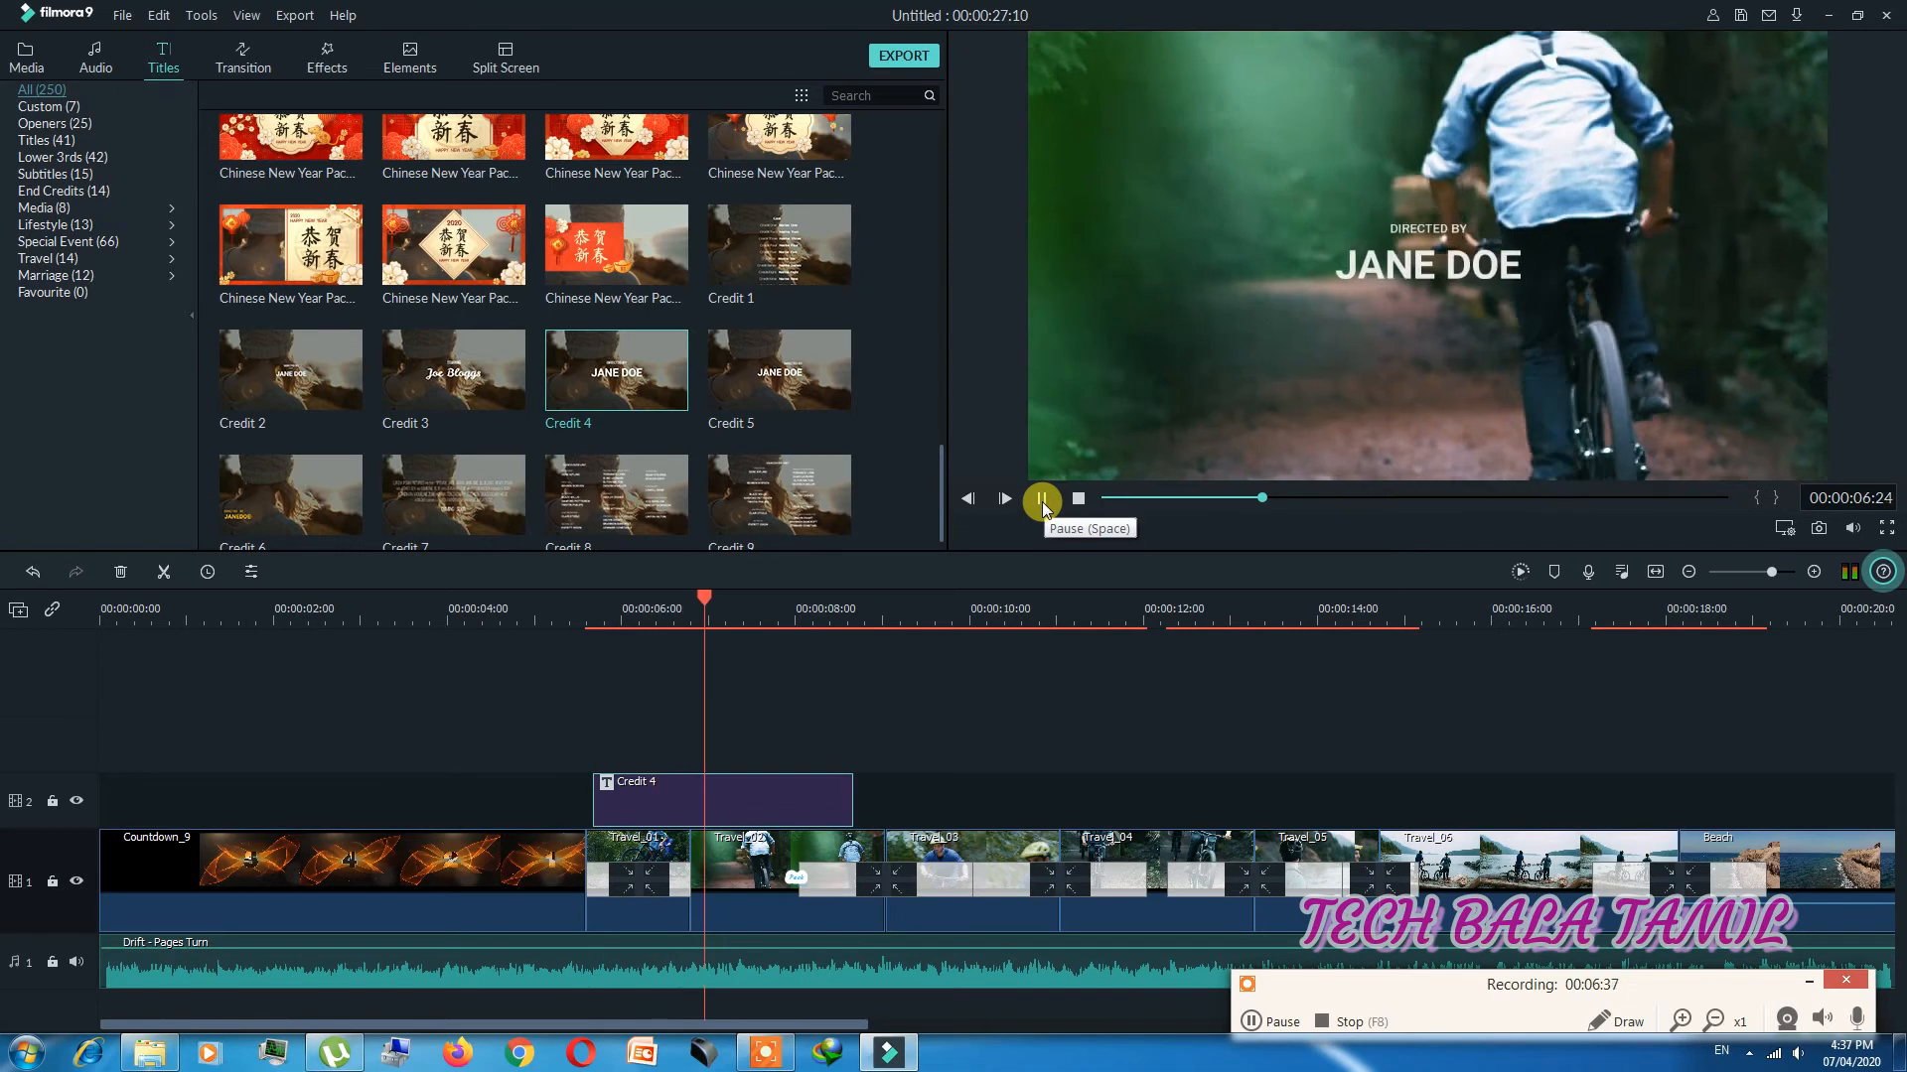
pyautogui.click(1042, 501)
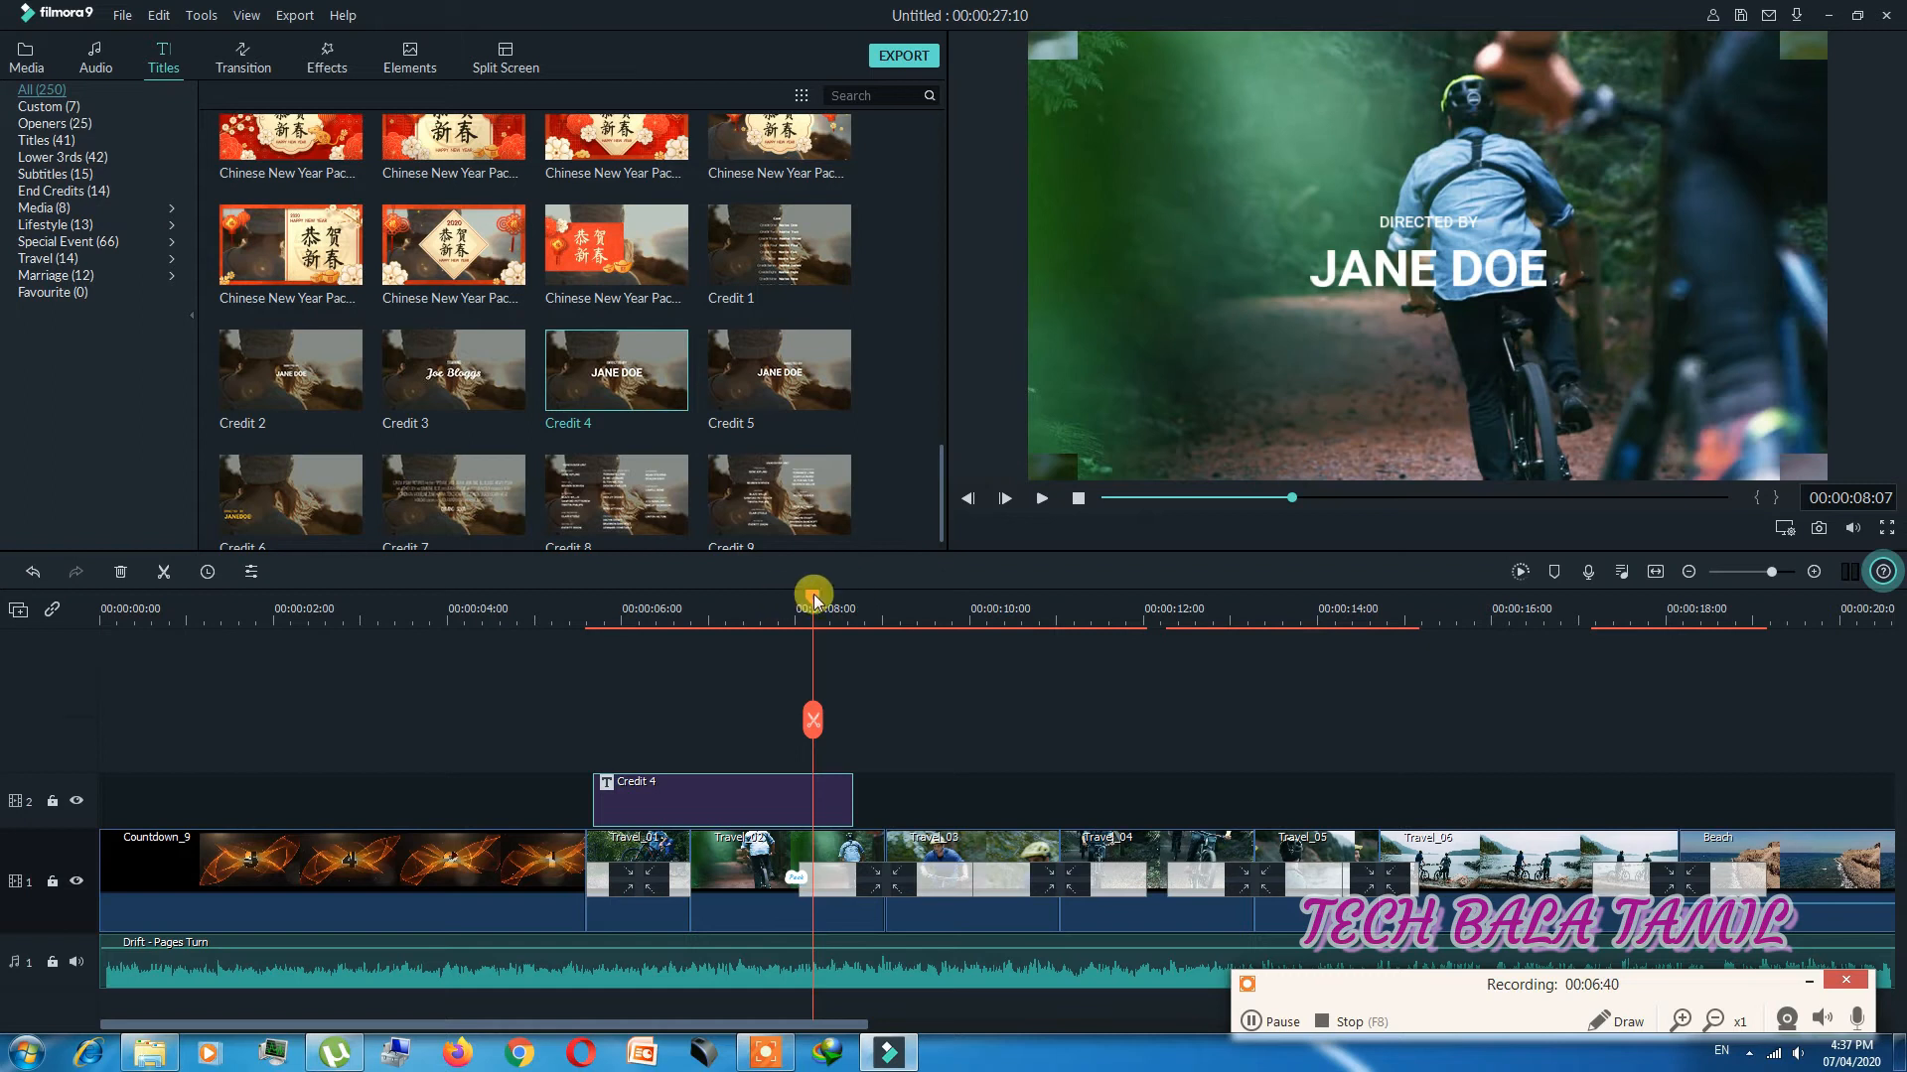
pyautogui.moveTo(812, 599); pyautogui.dragTo(614, 599)
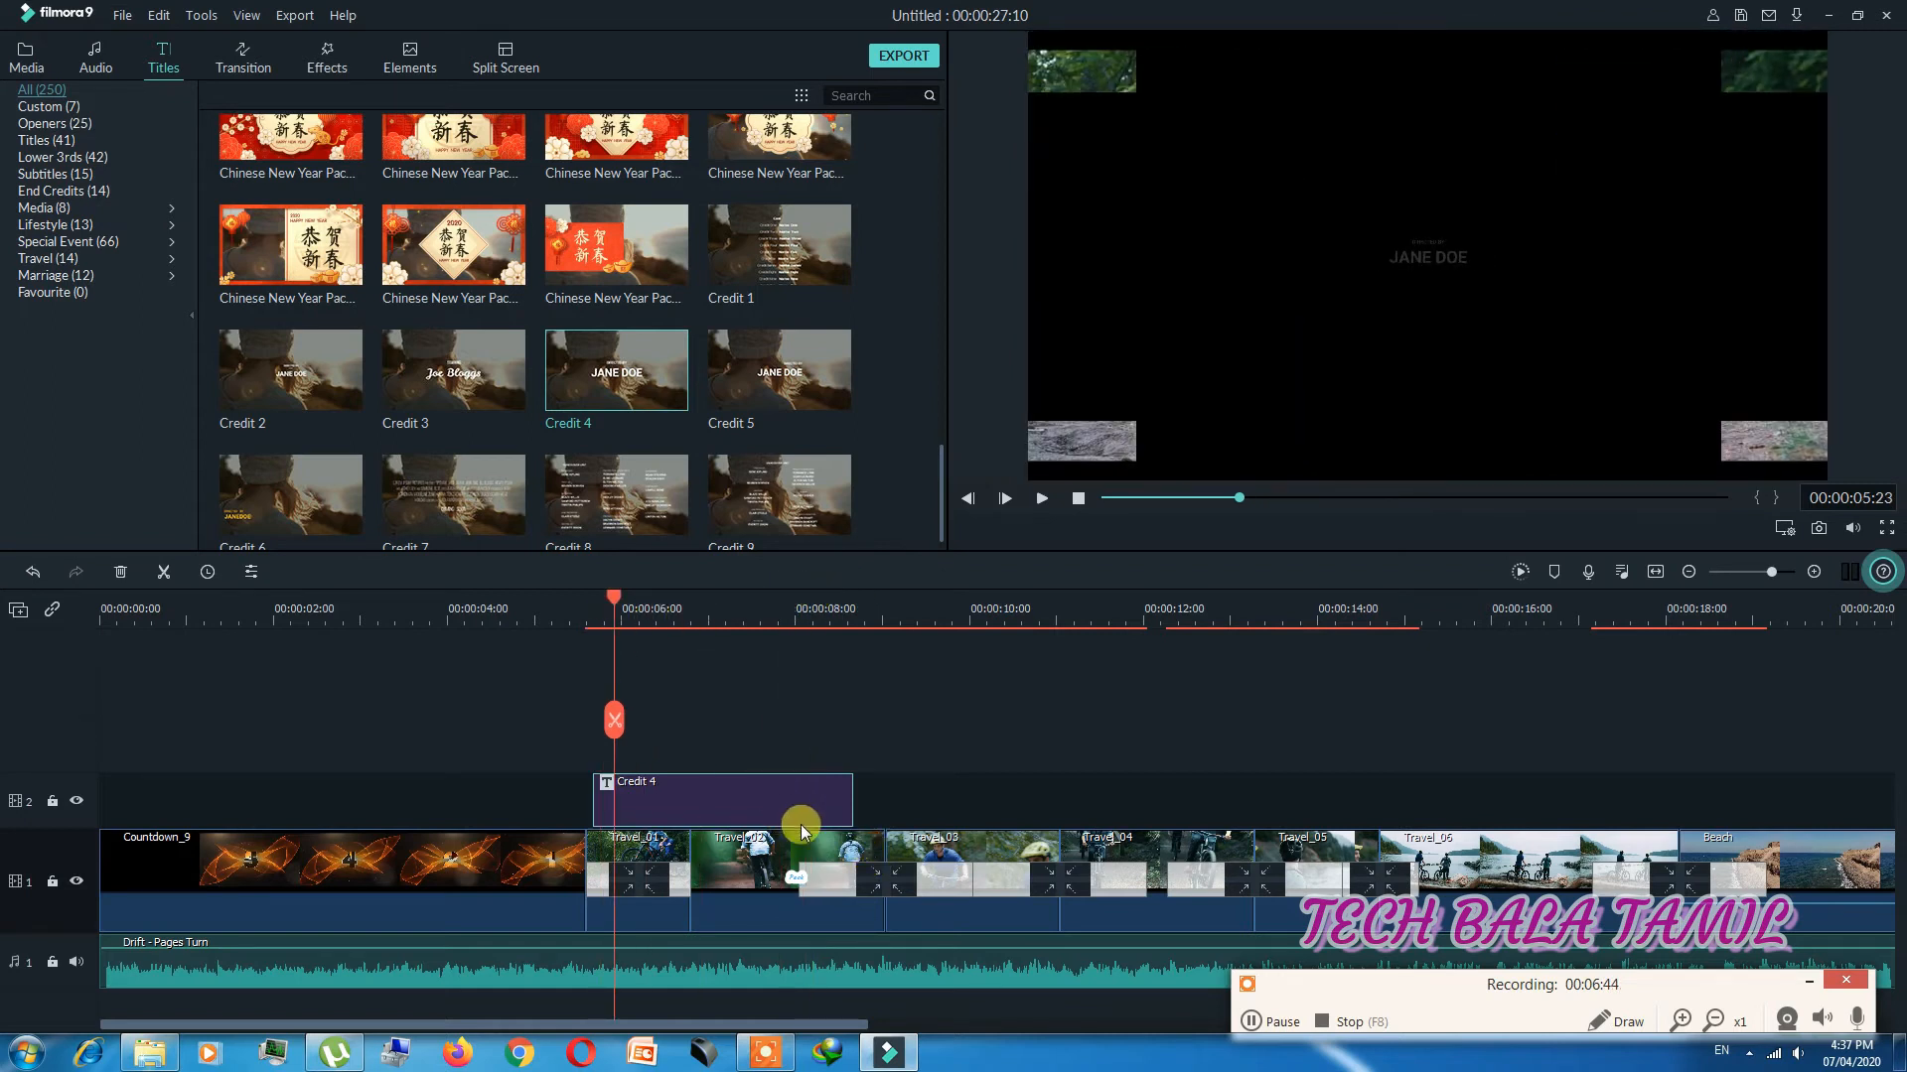
# Step: Replace all the placeholder text of the Credit 4 title with "tech bala tamil" and confirm the edit
pyautogui.doubleClick(791, 814)
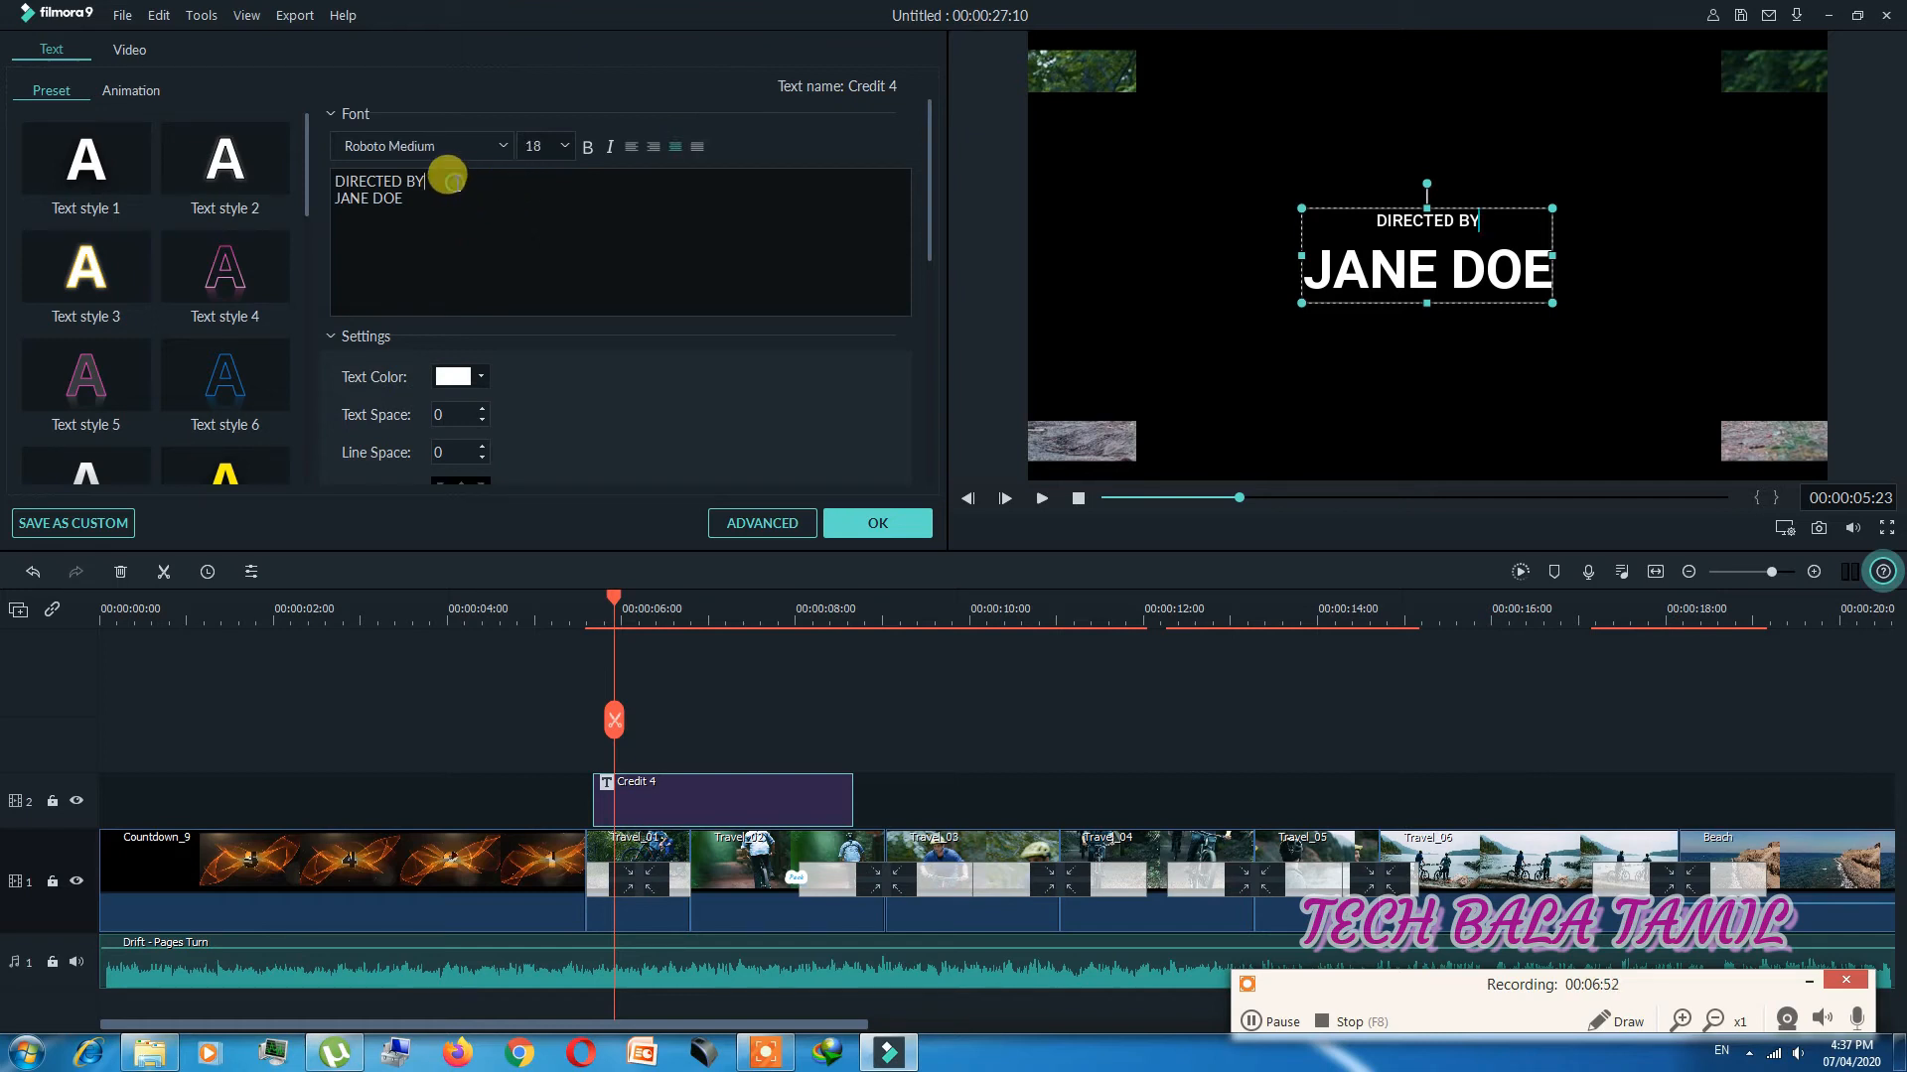
pyautogui.press('BackSpace')
pyautogui.press('BackSpace')
pyautogui.press('BackSpace')
pyautogui.press('BackSpace')
pyautogui.press('BackSpace')
pyautogui.press('BackSpace')
pyautogui.press('BackSpace')
pyautogui.press('BackSpace')
pyautogui.press('BackSpace')
pyautogui.press('BackSpace')
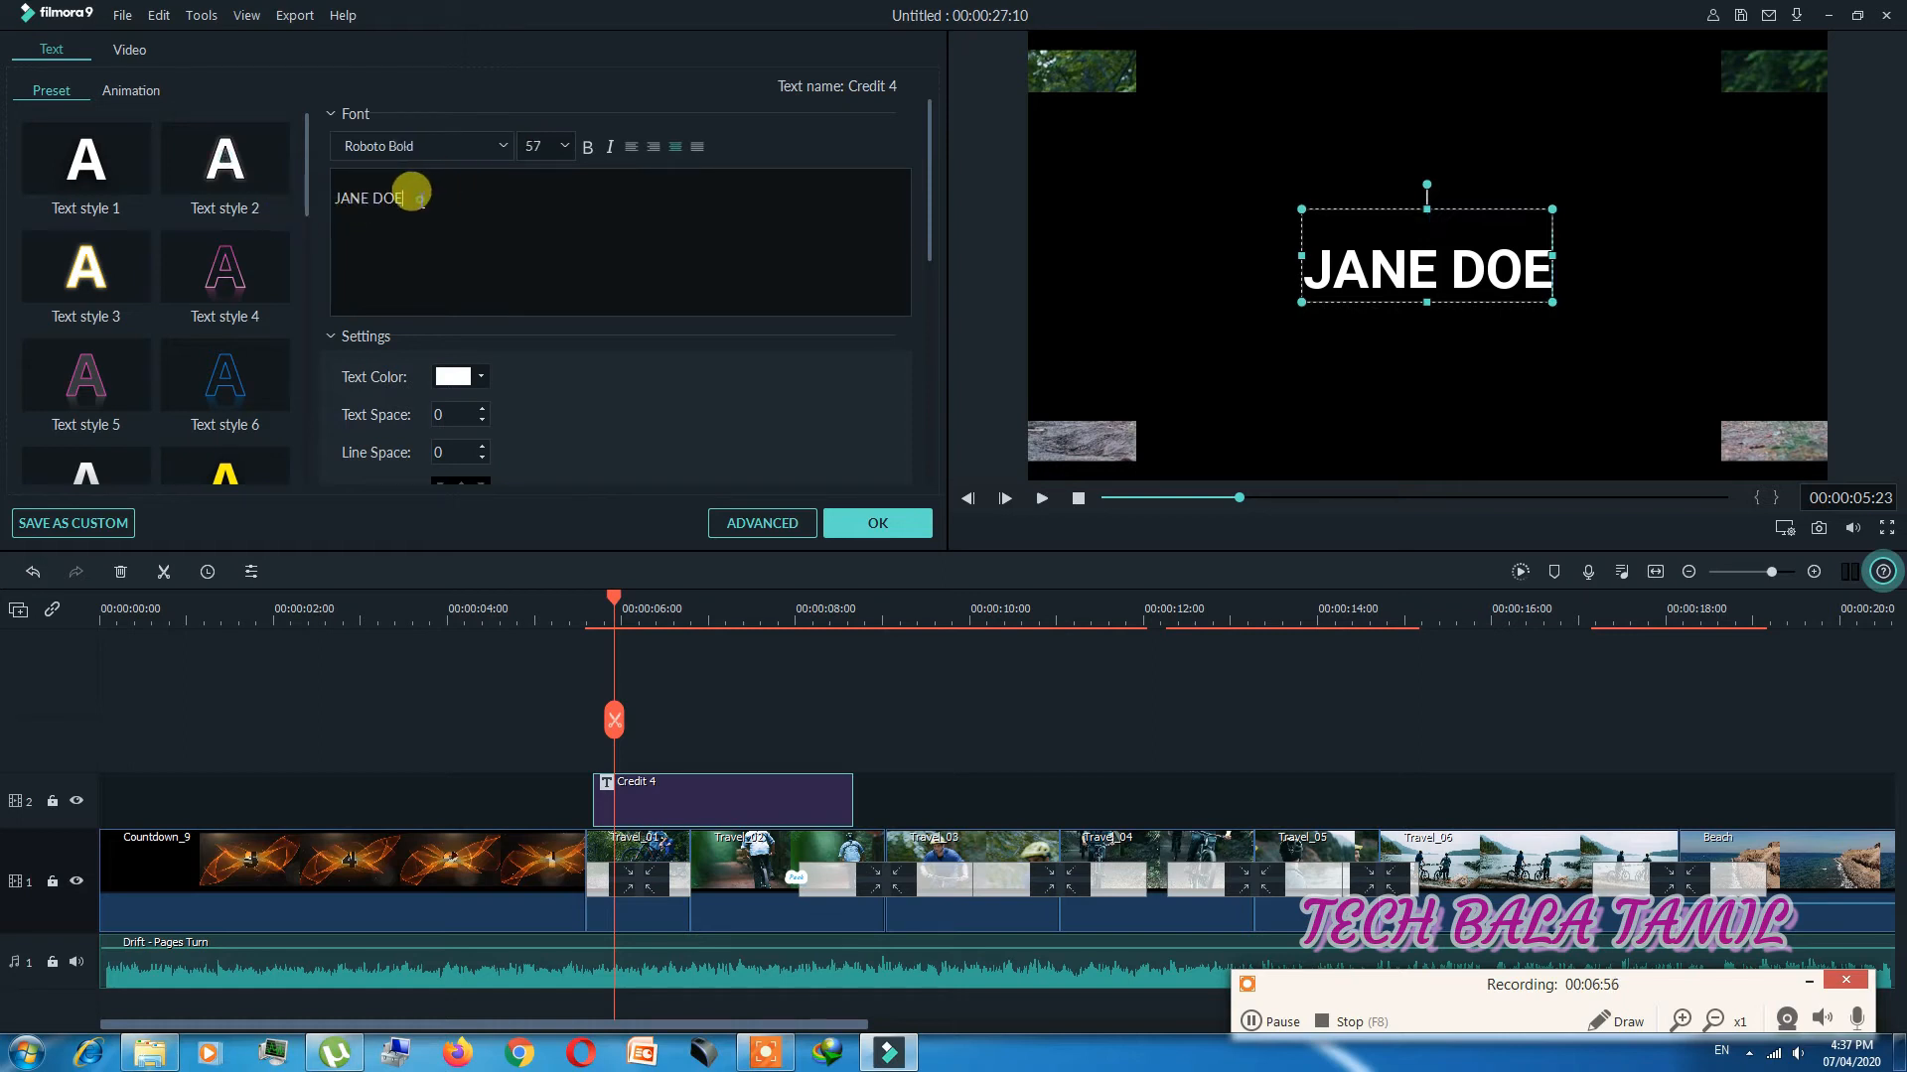
pyautogui.press('BackSpace')
pyautogui.press('BackSpace')
pyautogui.press('BackSpace')
pyautogui.press('BackSpace')
pyautogui.press('BackSpace')
pyautogui.press('BackSpace')
pyautogui.press('BackSpace')
pyautogui.press('BackSpace')
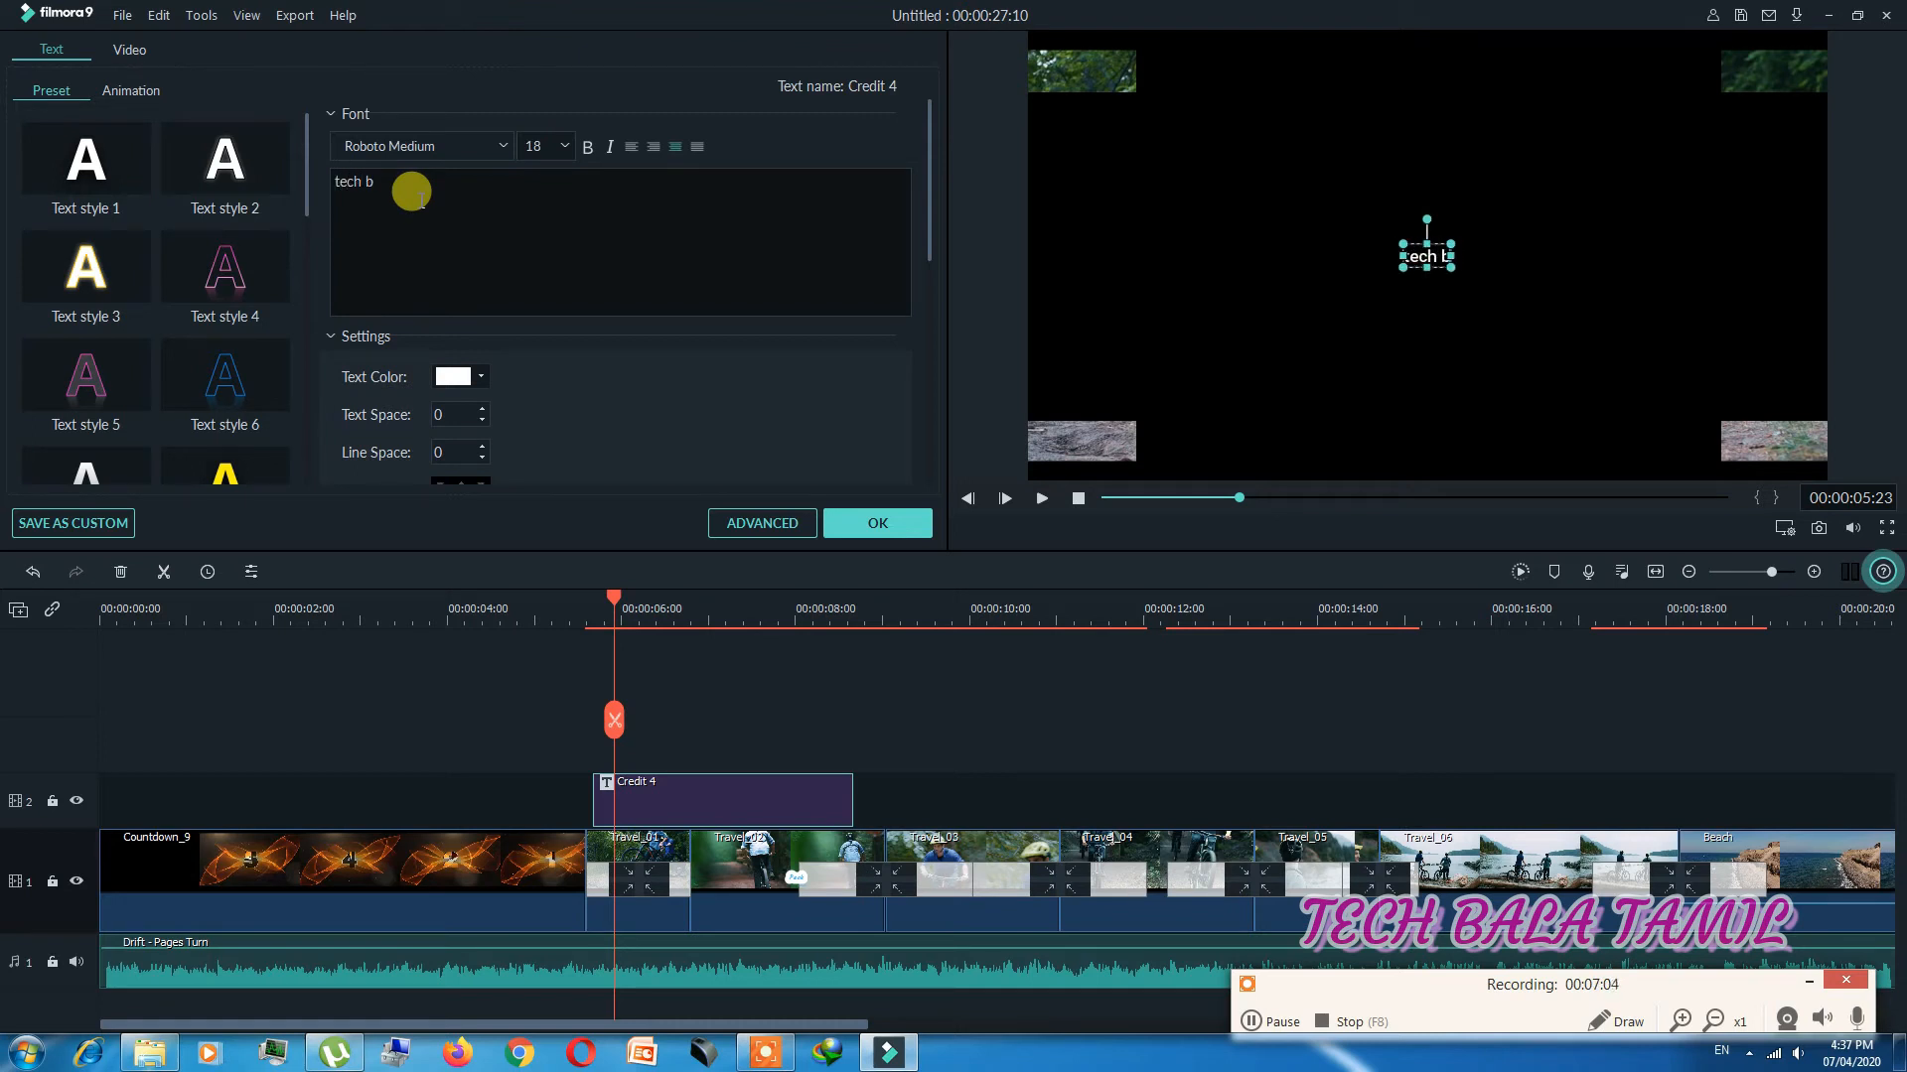
pyautogui.write('a')
pyautogui.write(' t')
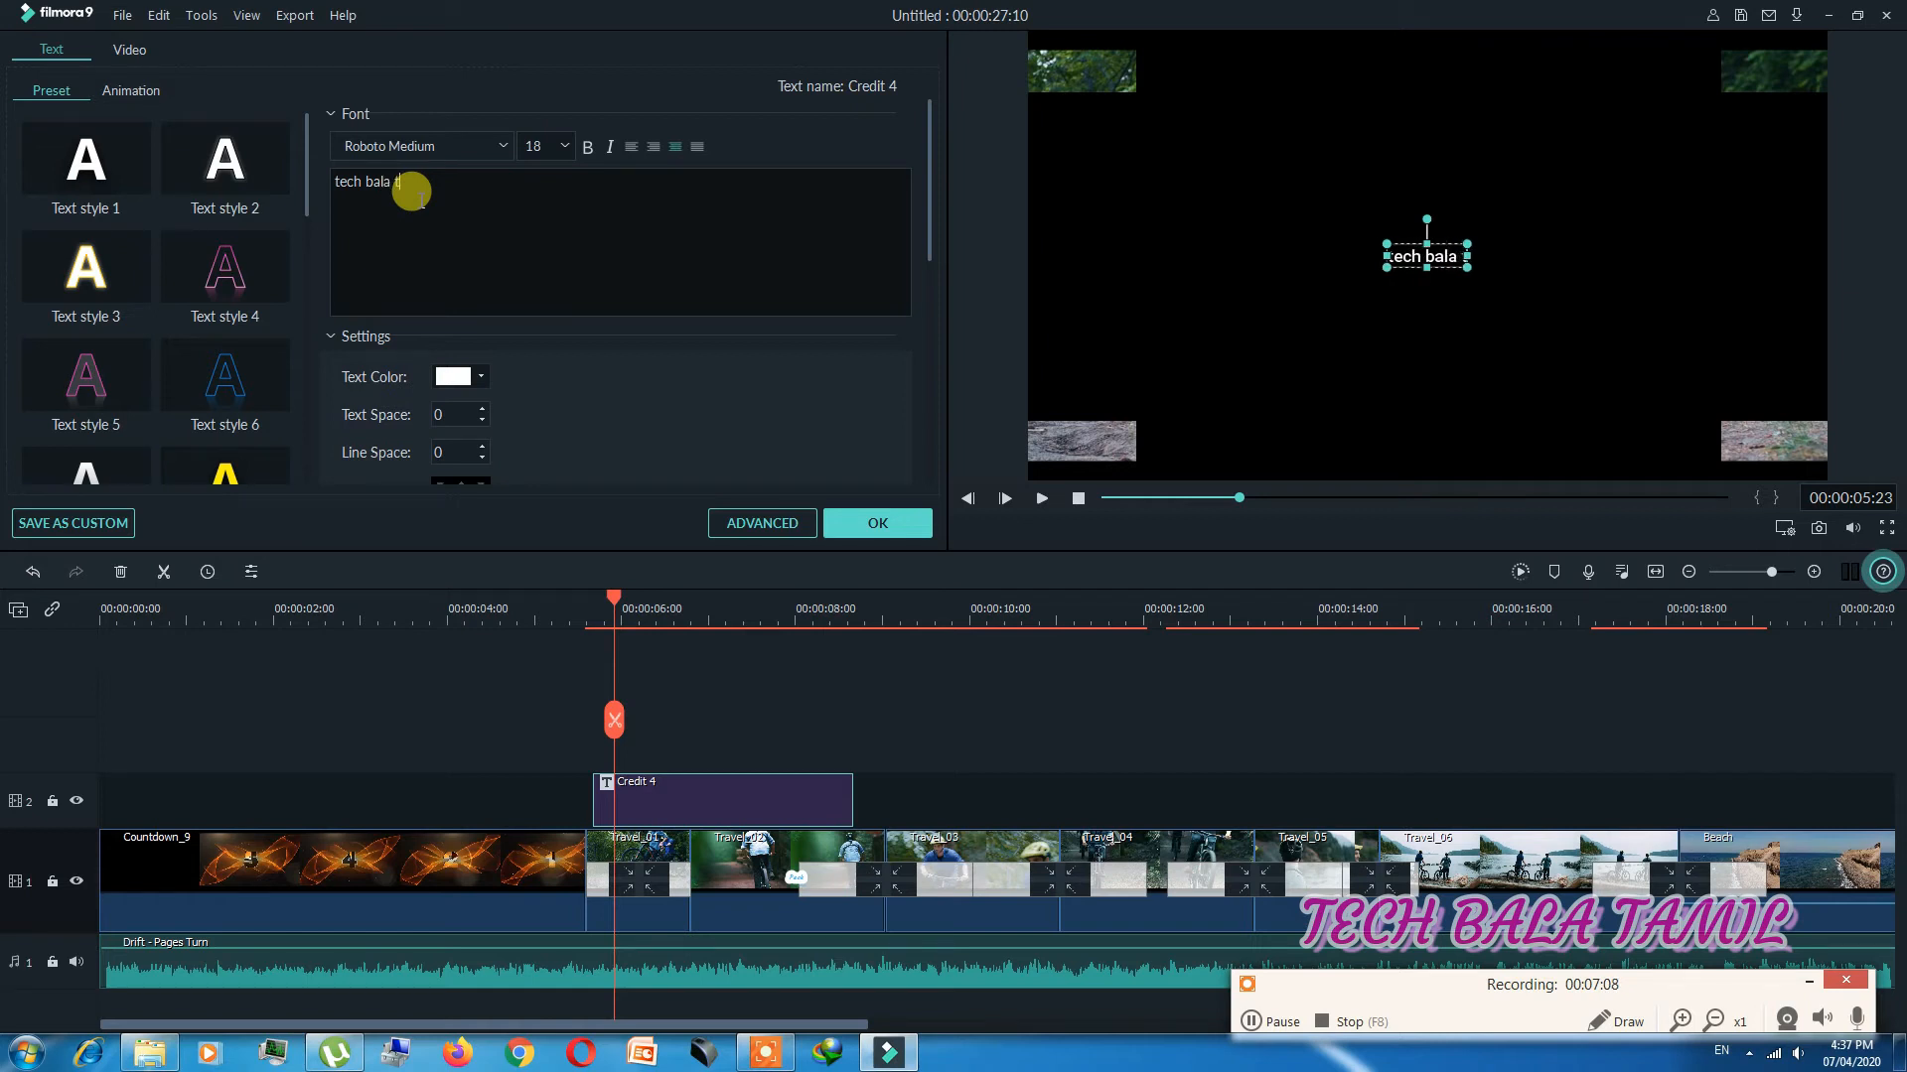
pyautogui.write('amill')
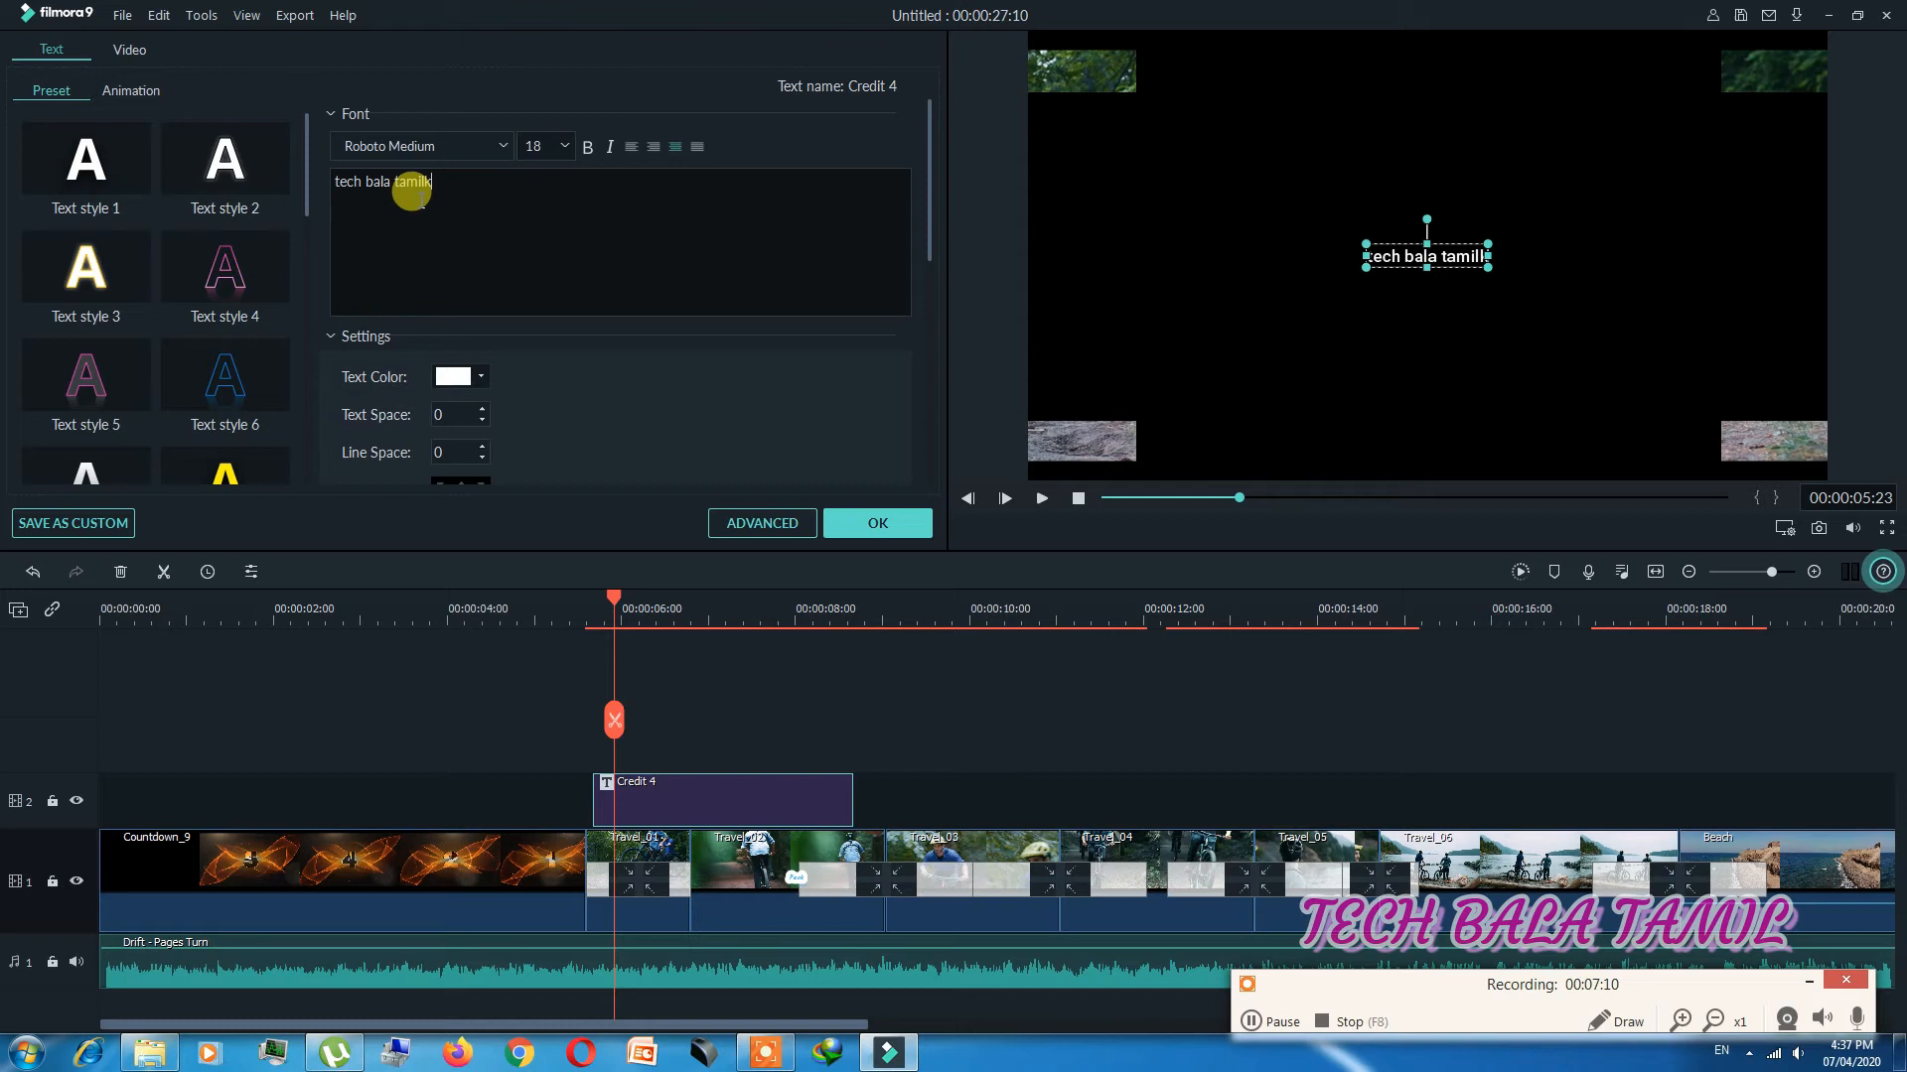
pyautogui.press('BackSpace')
pyautogui.press('BackSpace')
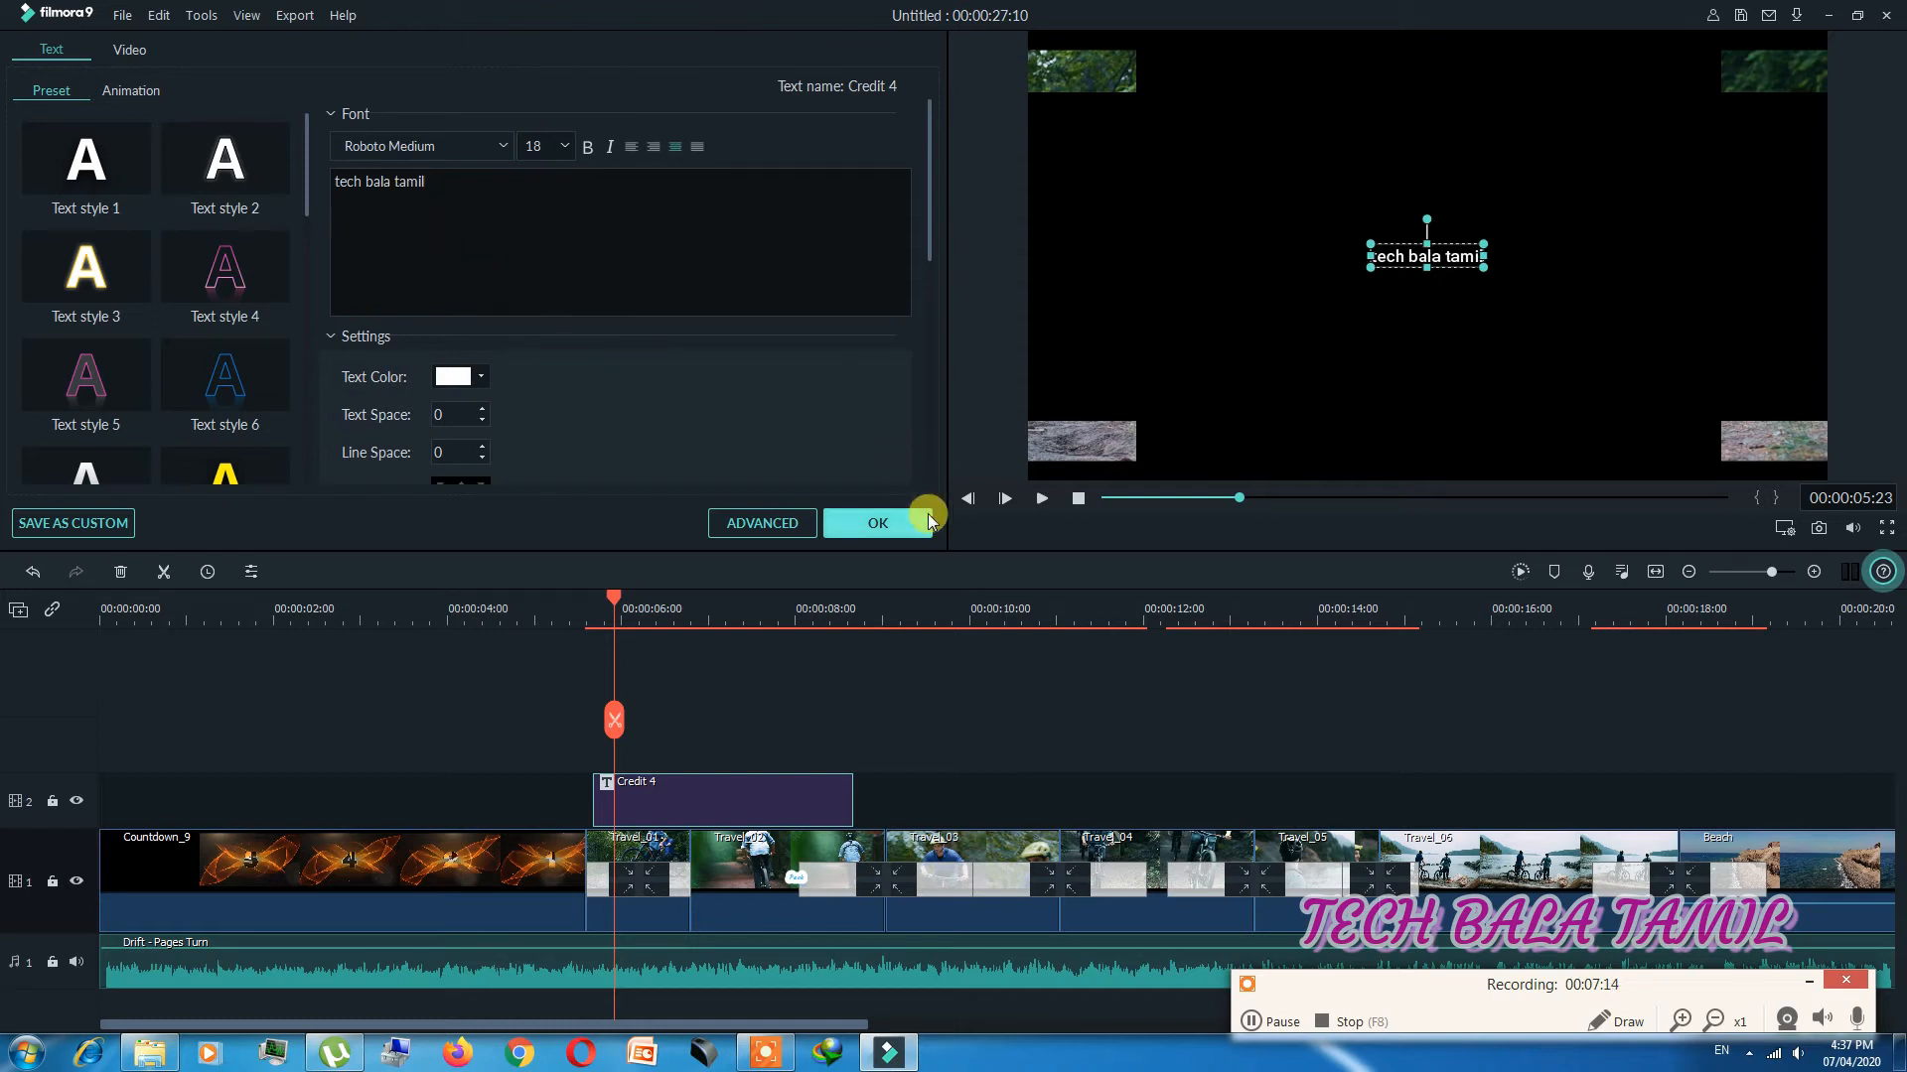
pyautogui.click(878, 522)
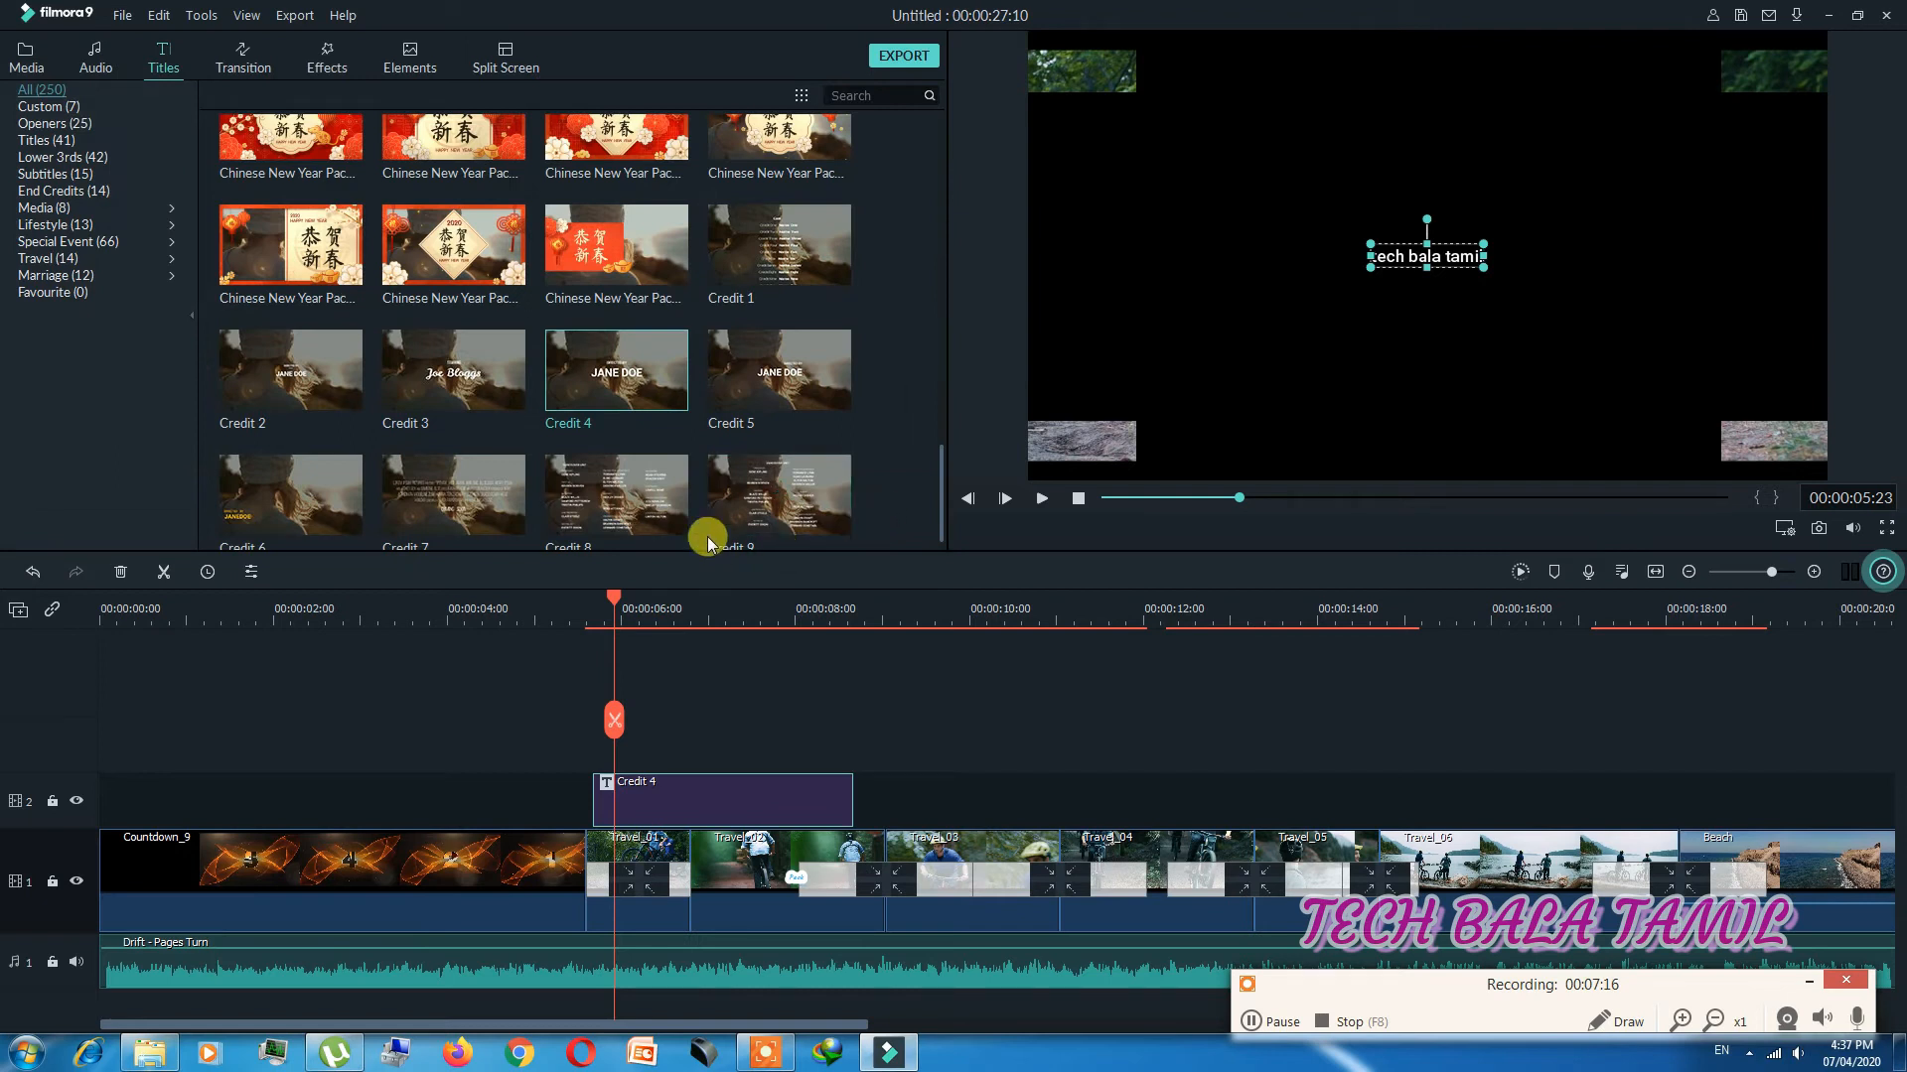
# Step: Enlarge the title's text box in the preview and set the font size of "tech bala tamil" to 36
pyautogui.moveTo(1484, 256); pyautogui.dragTo(1339, 286)
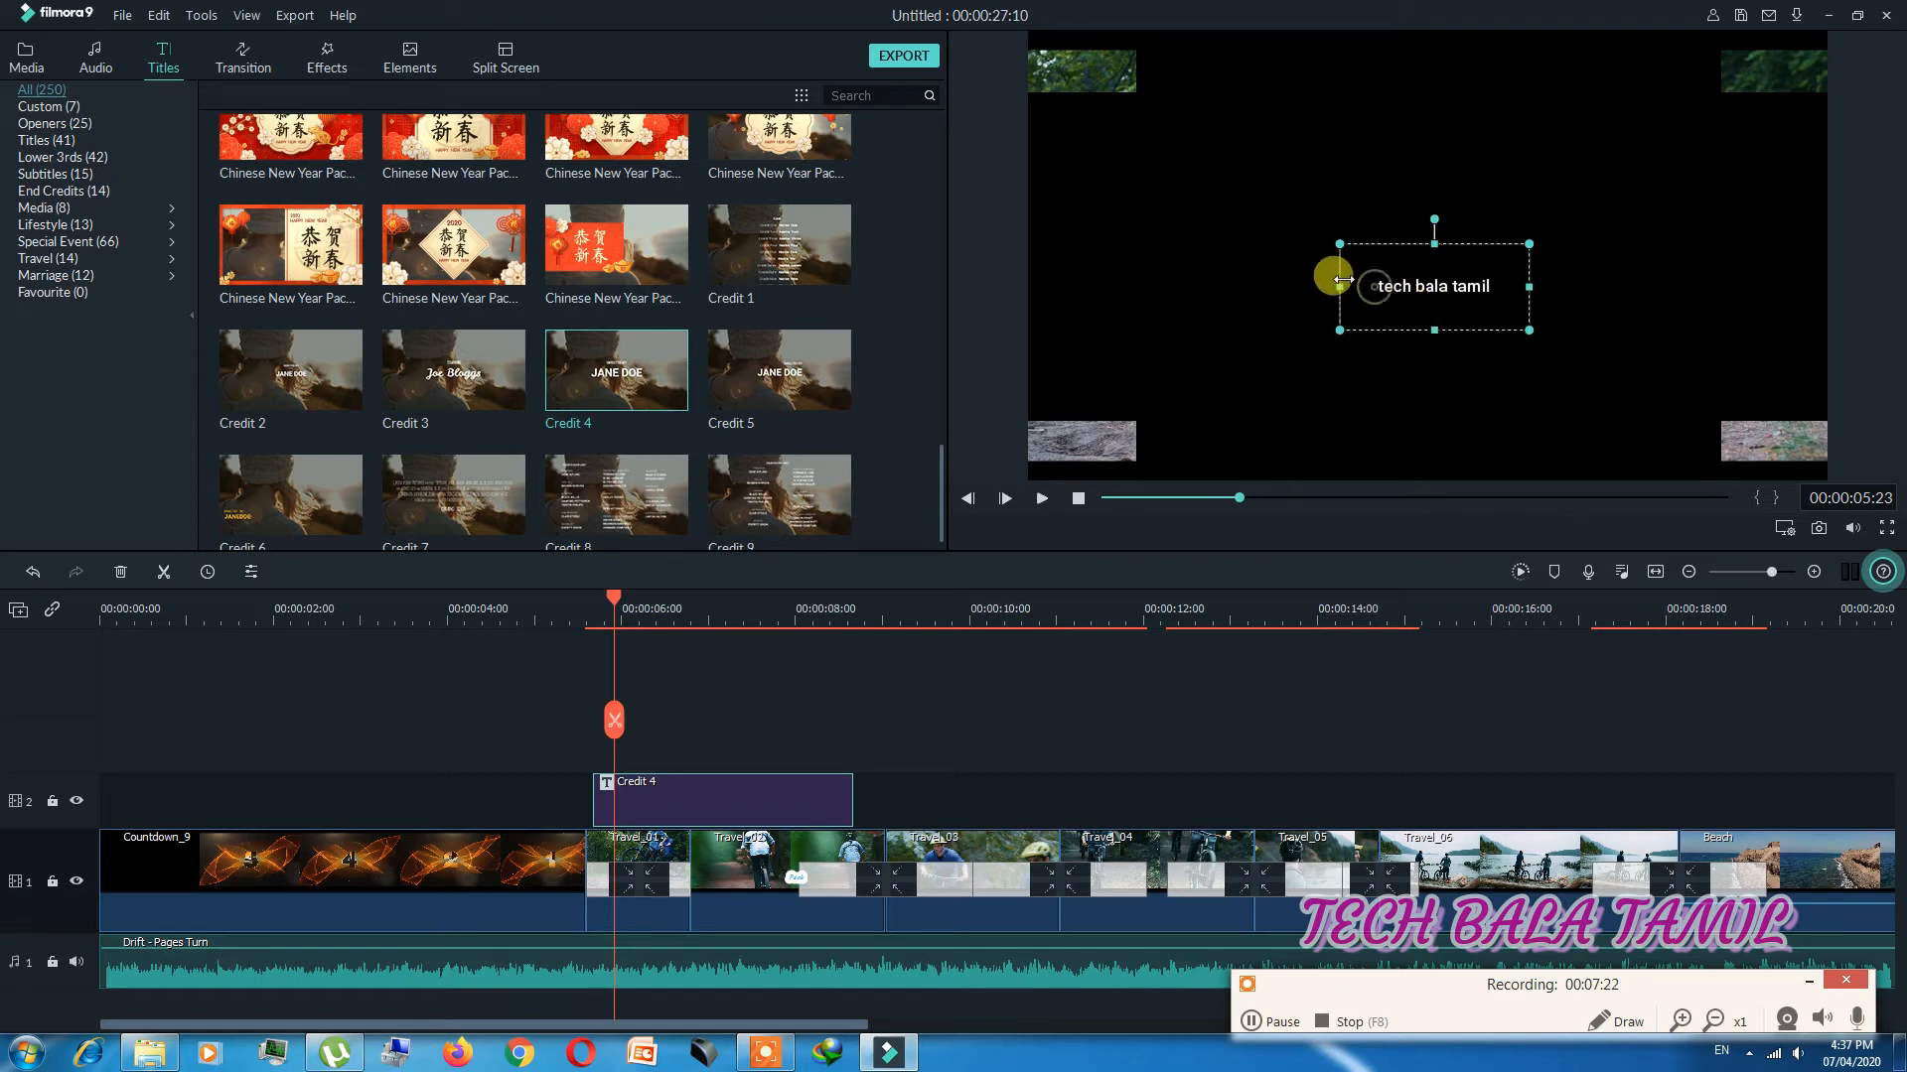
pyautogui.doubleClick(1353, 278)
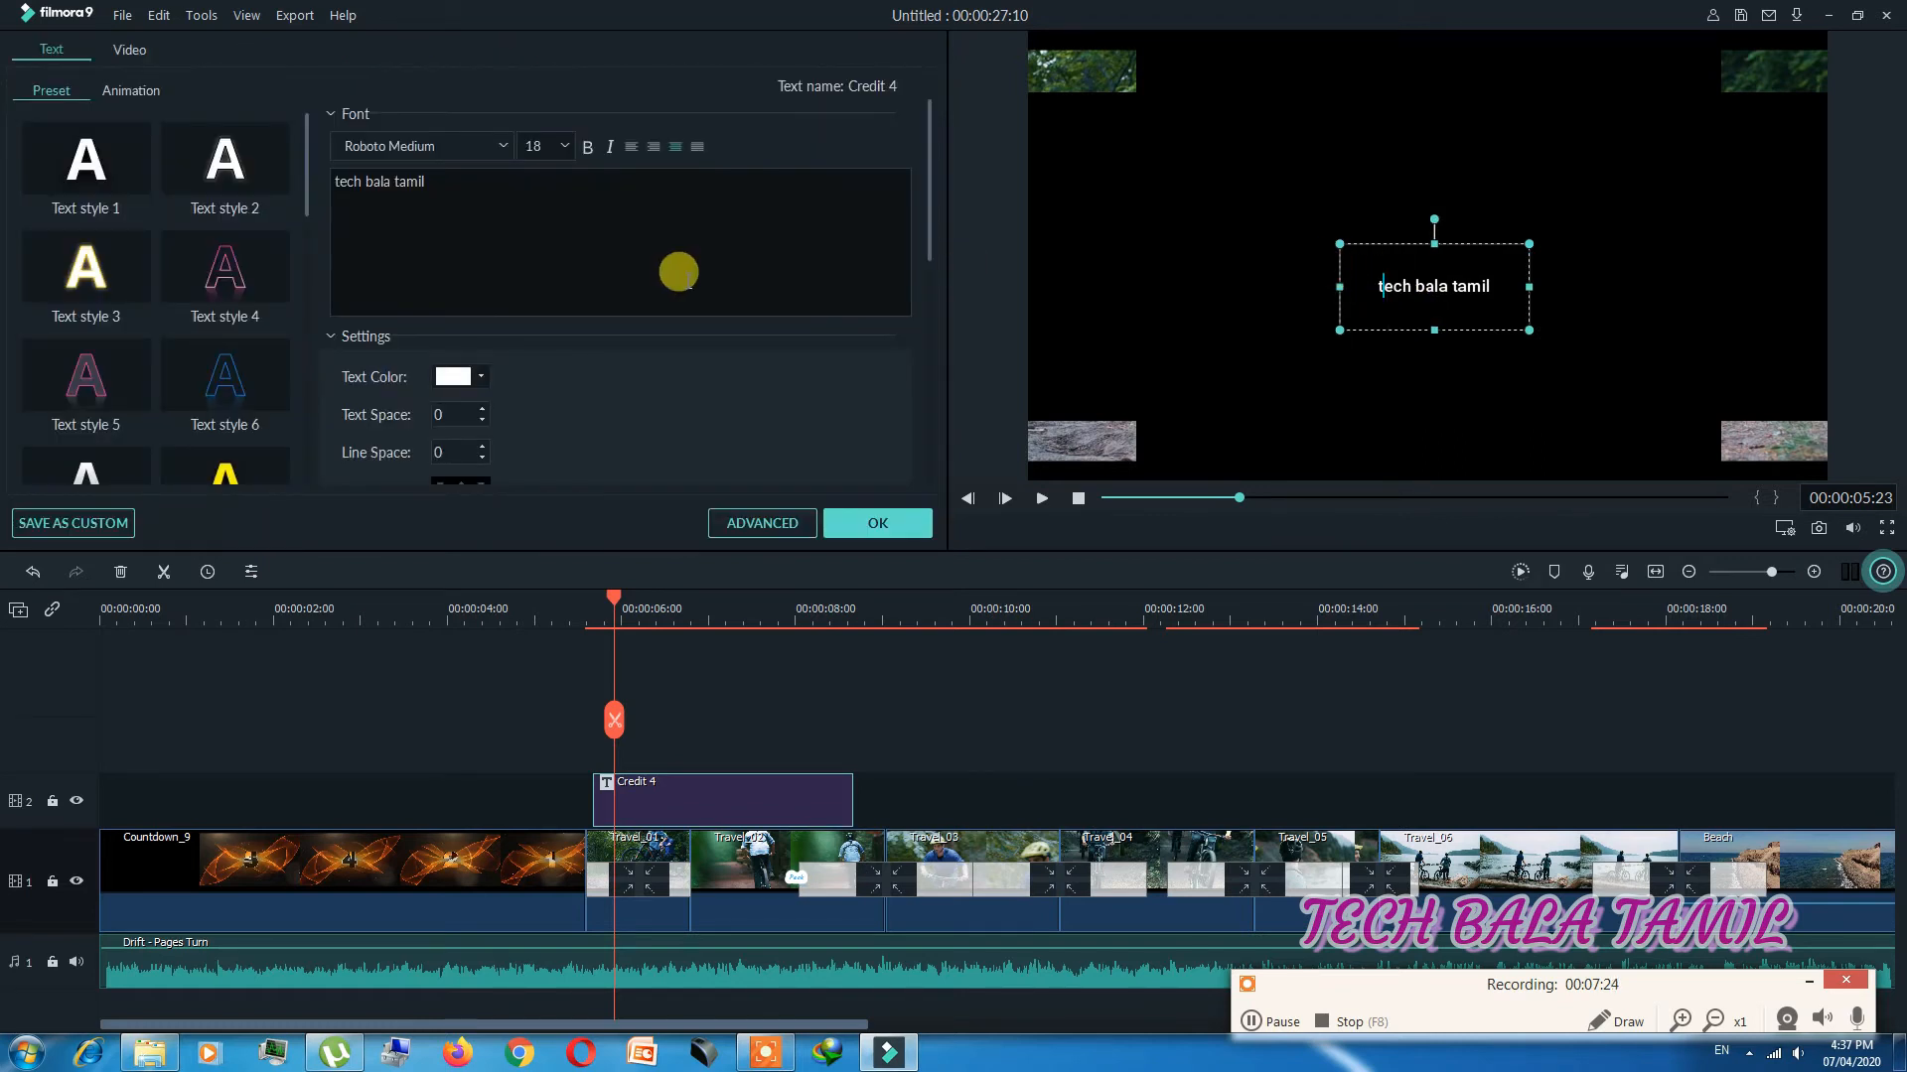
pyautogui.moveTo(428, 175); pyautogui.dragTo(327, 182)
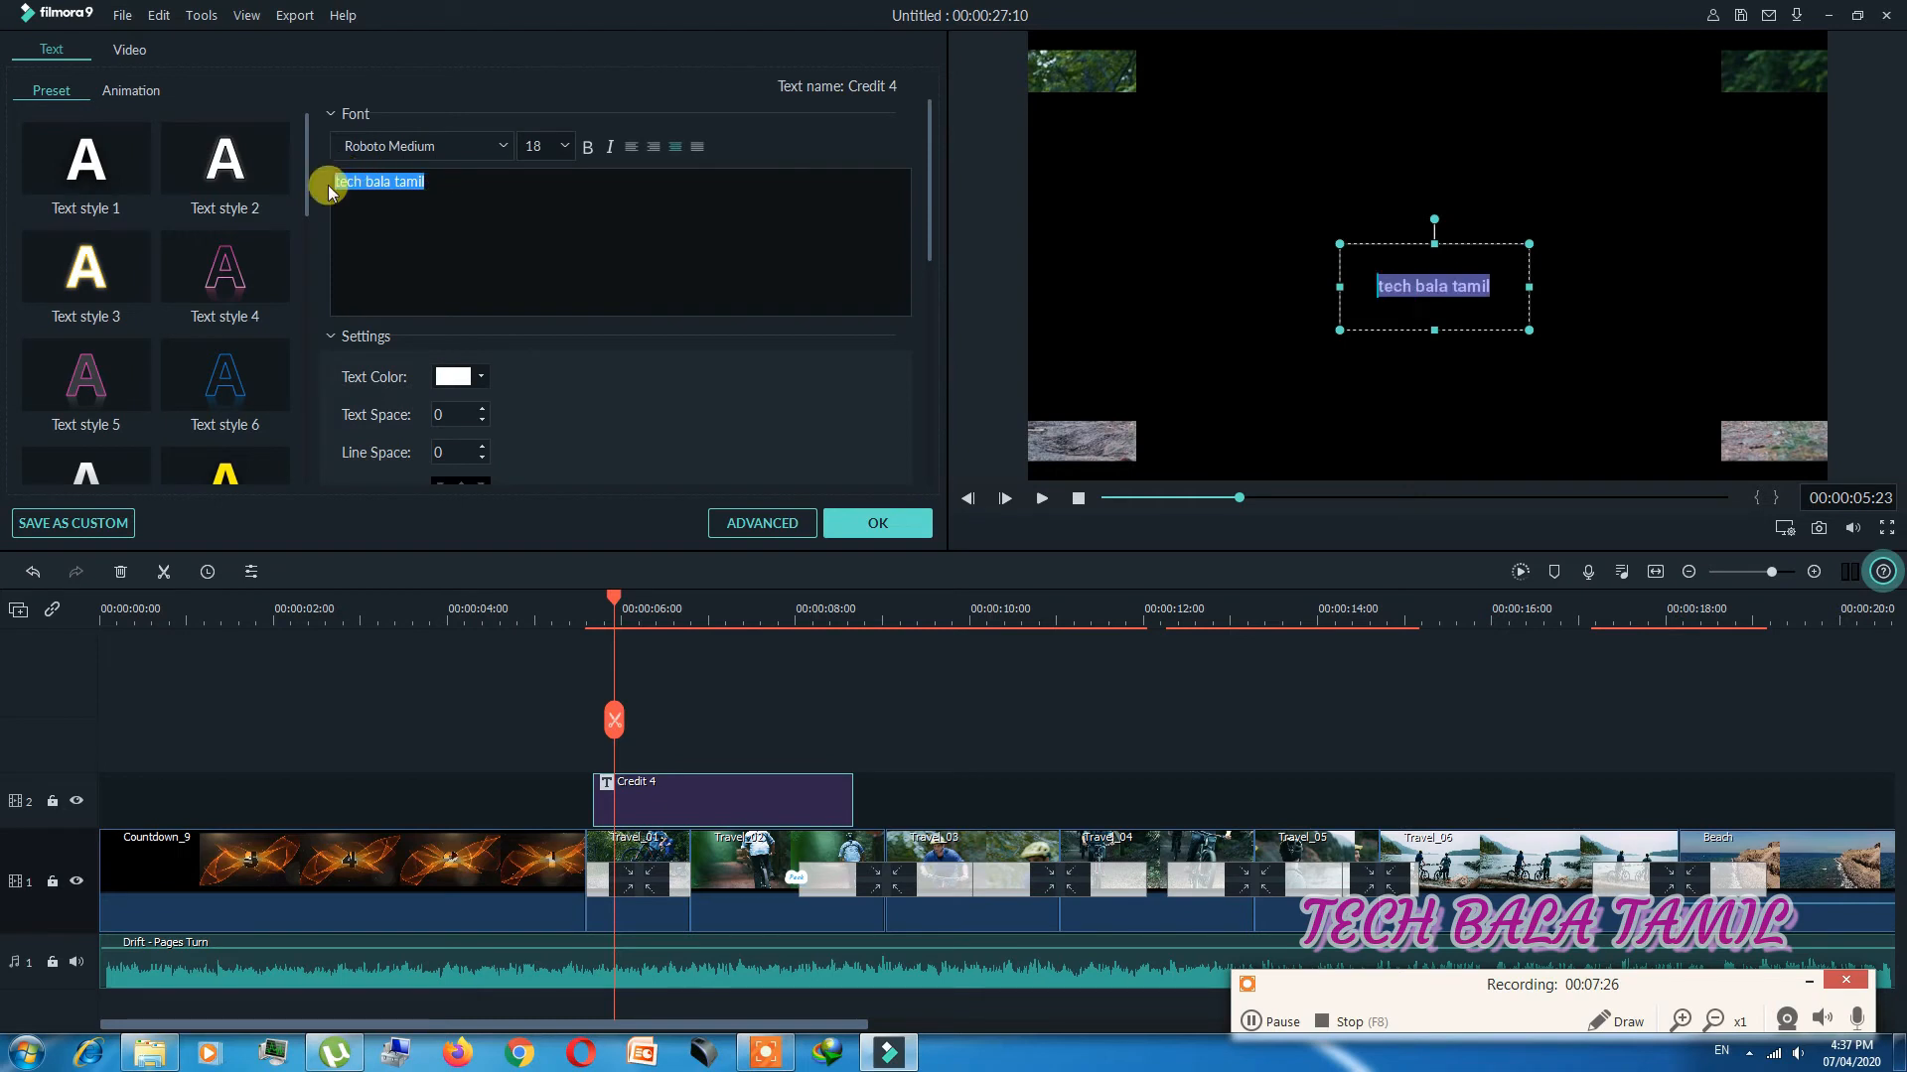
pyautogui.click(562, 149)
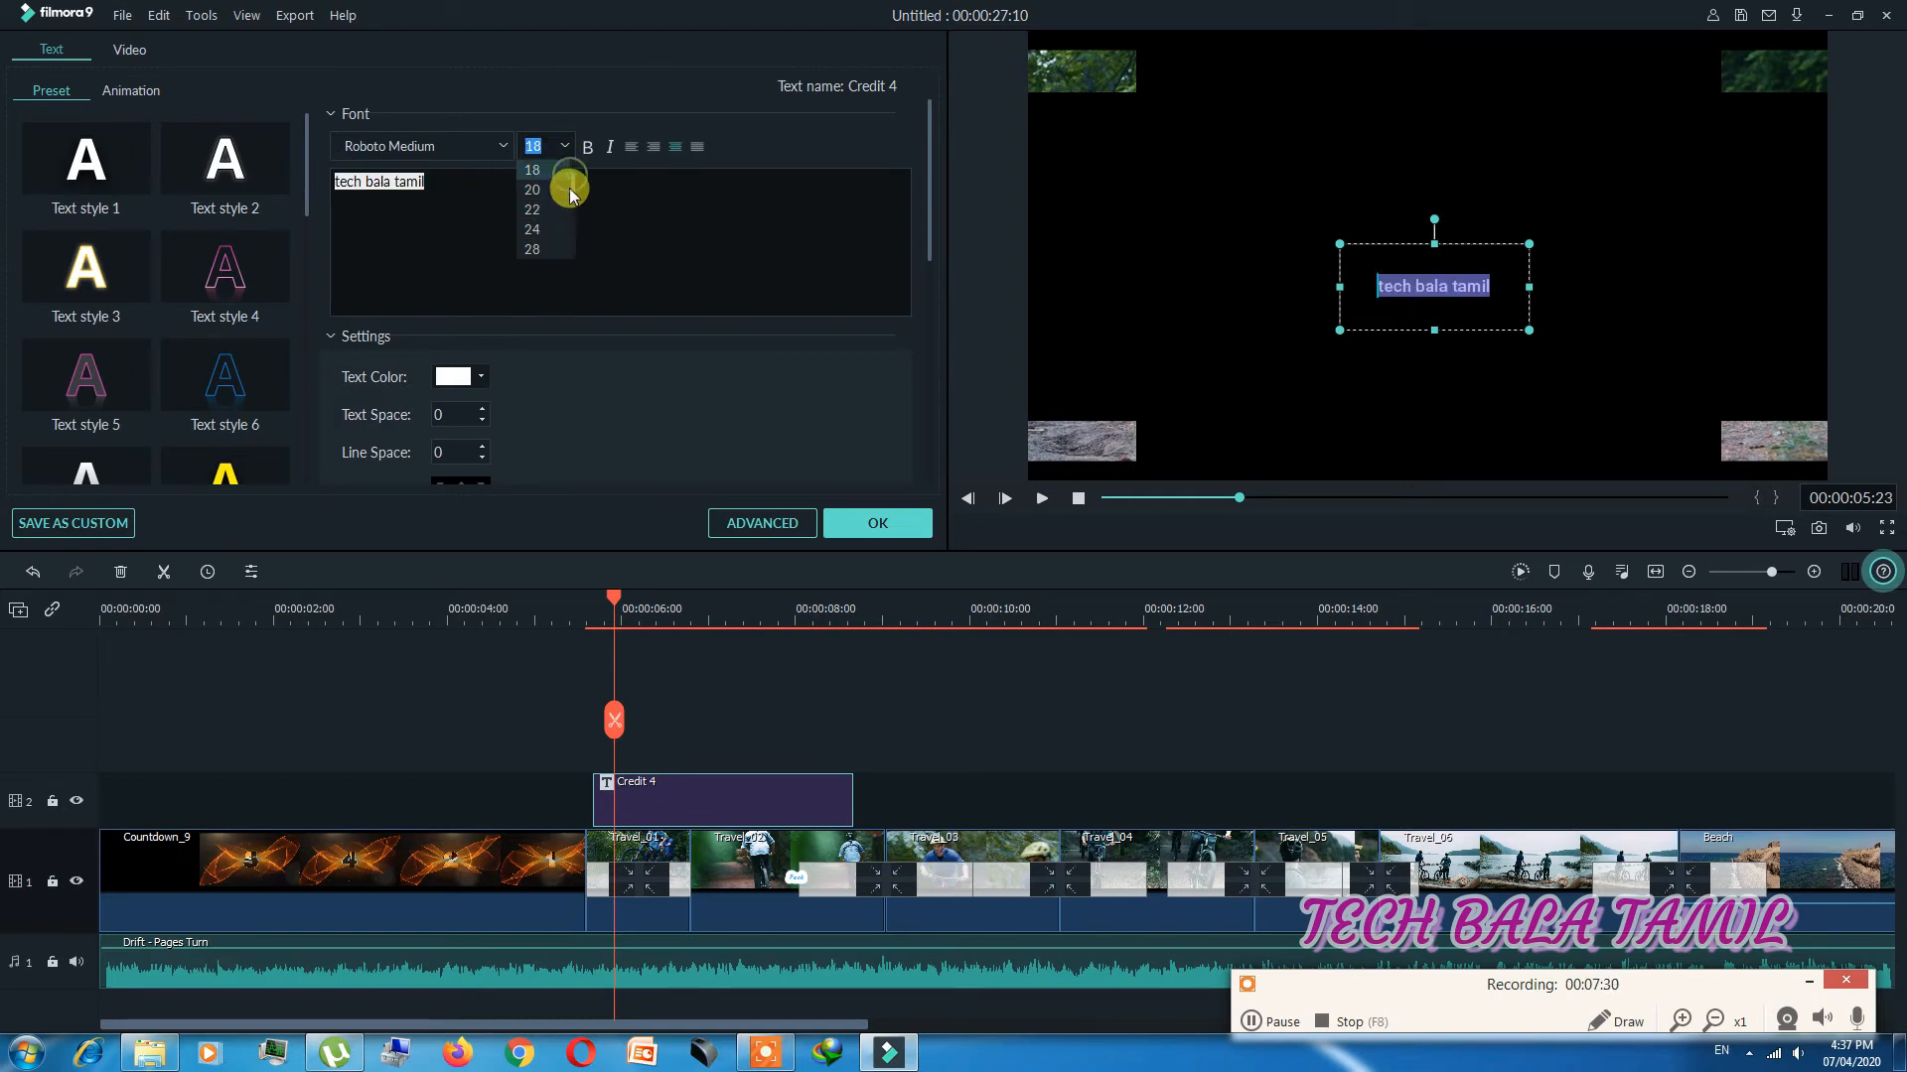
pyautogui.scroll(-1, 531, 233)
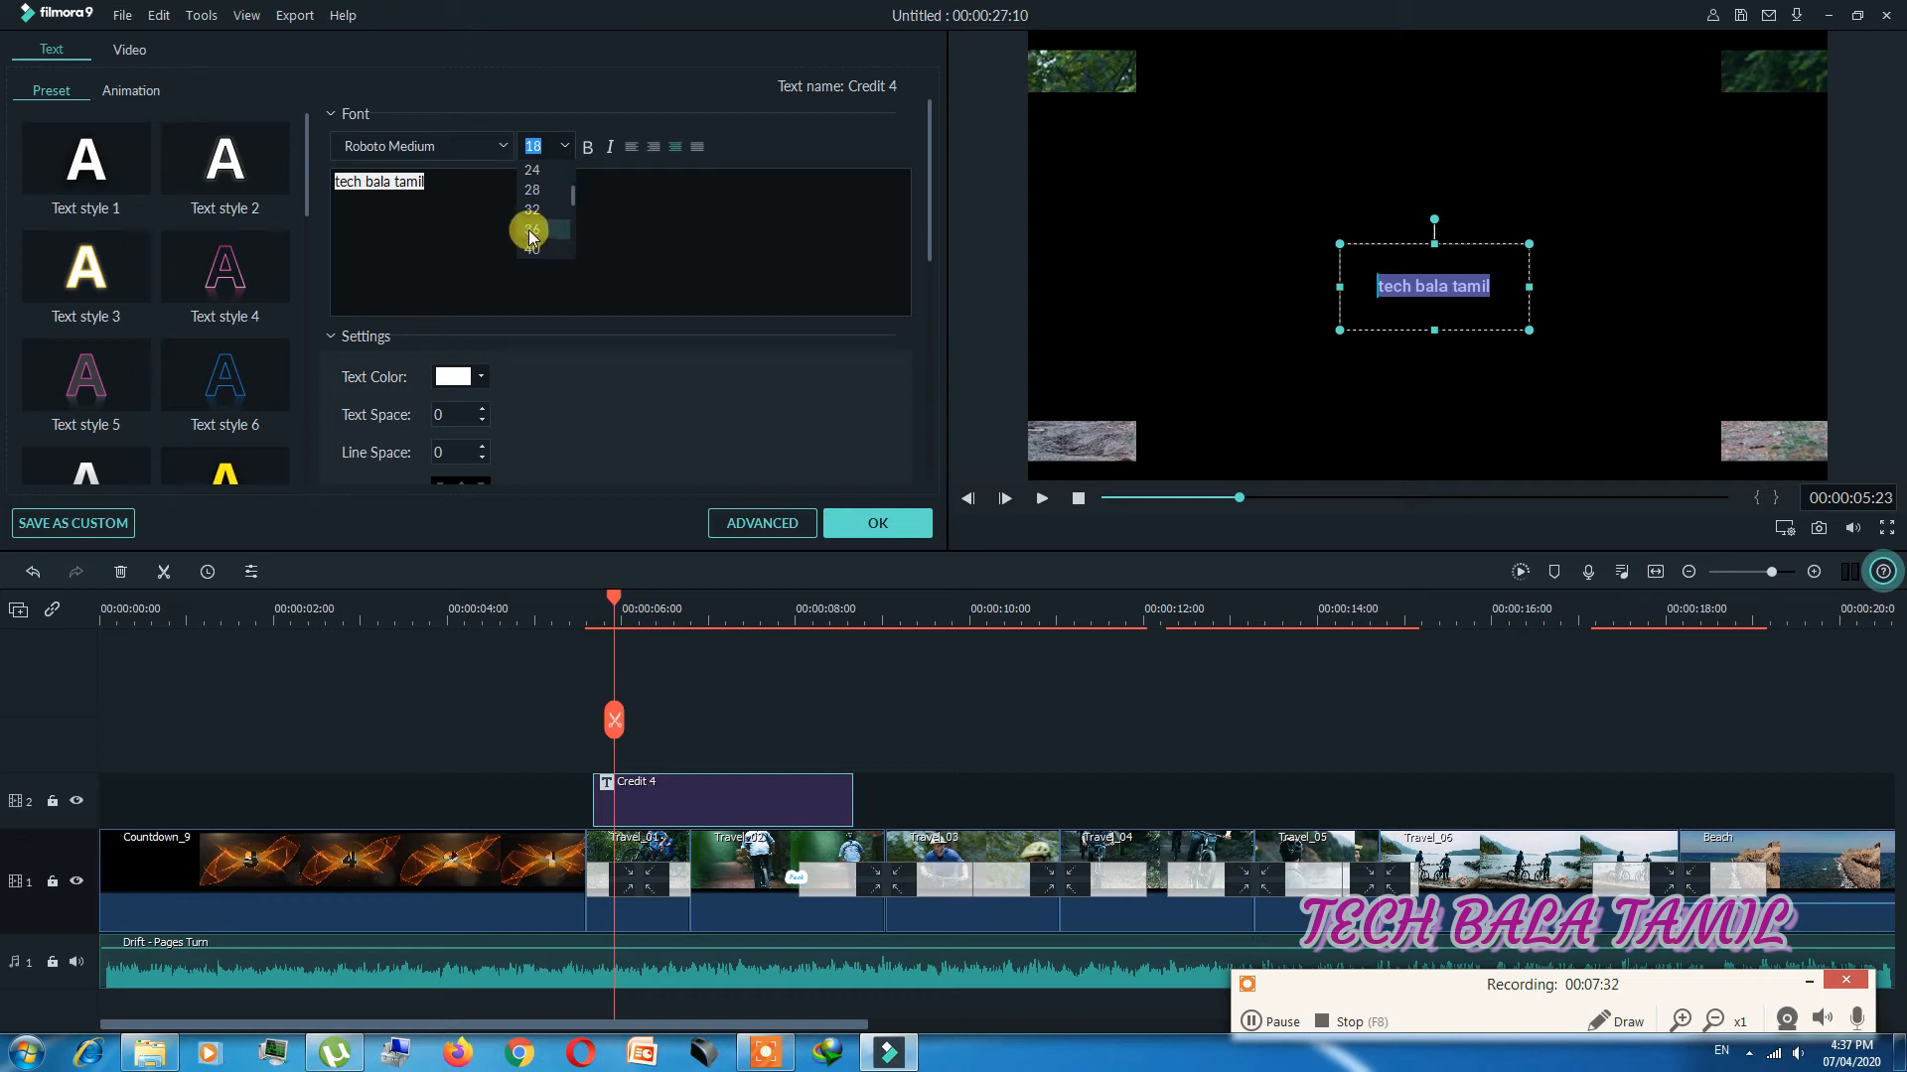
pyautogui.click(532, 231)
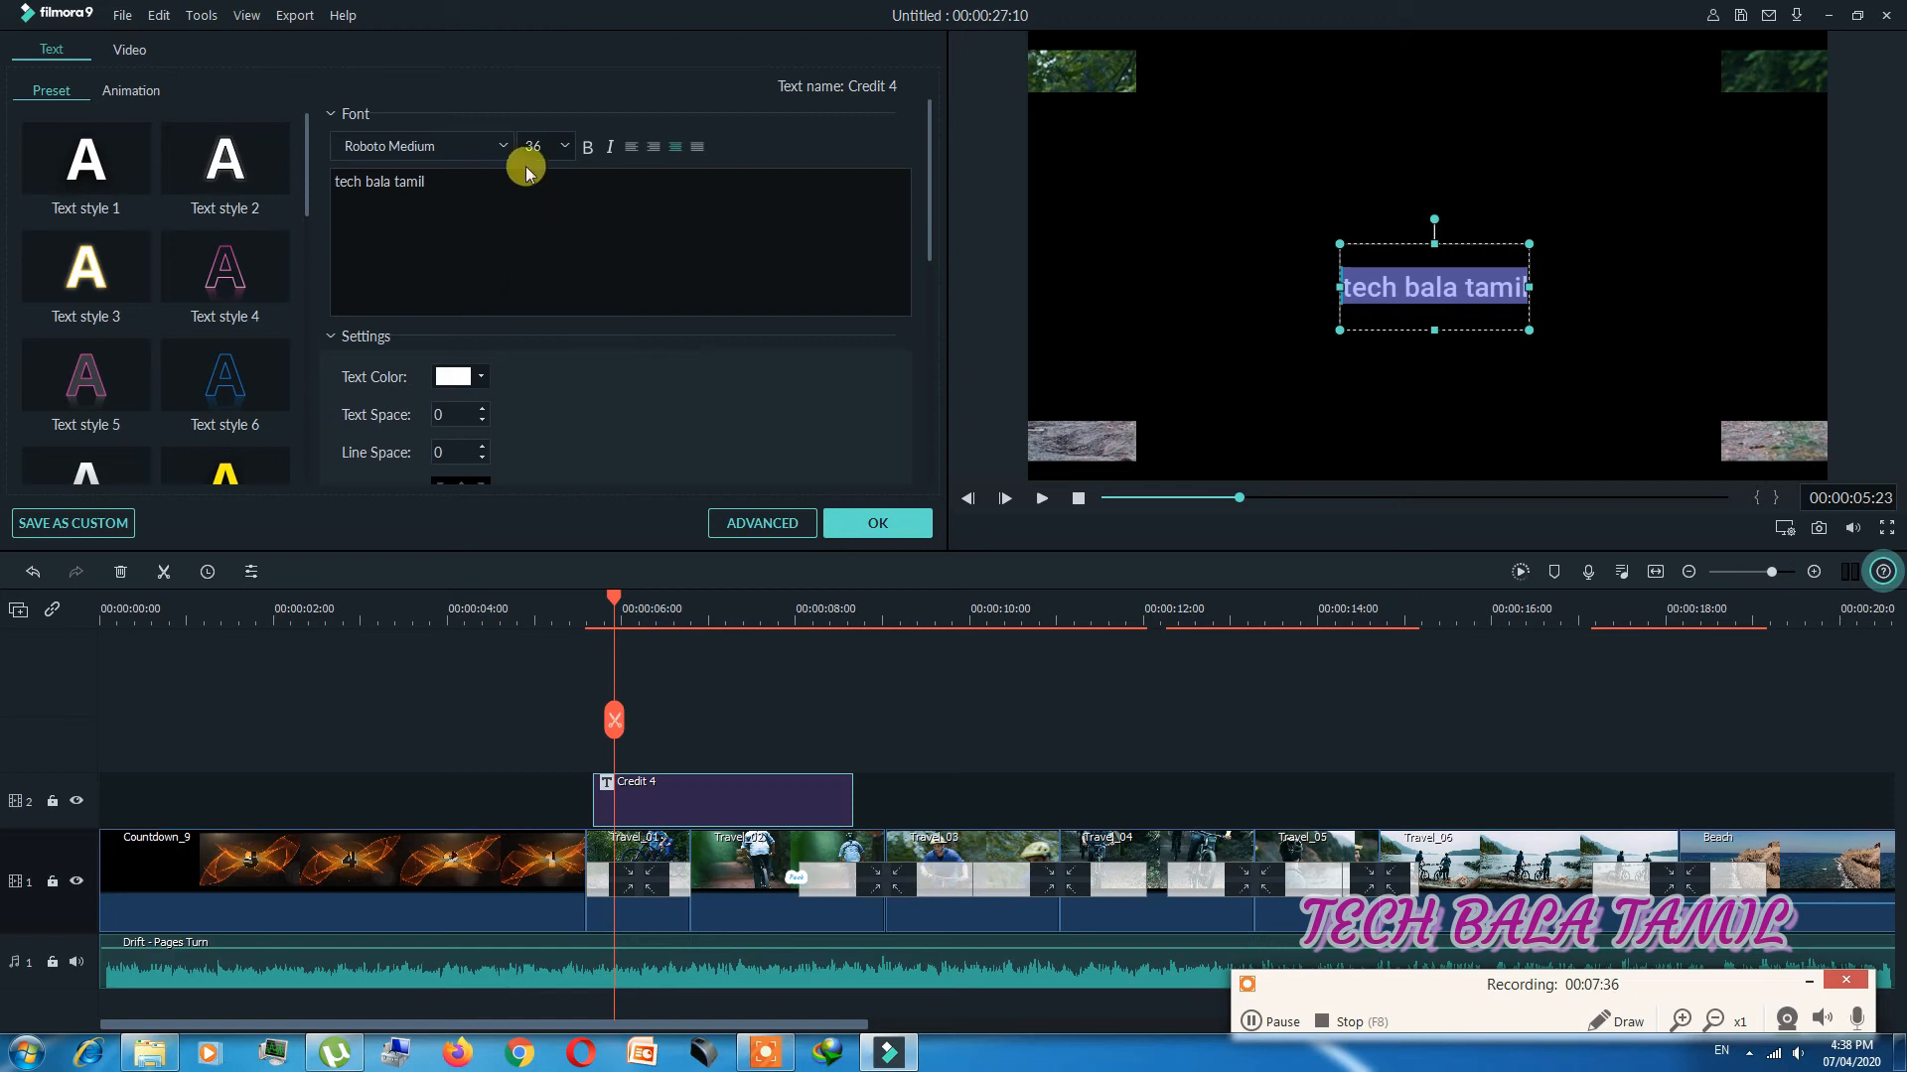
# Step: Try Text style 4 on the title, settle on the orange-outlined Text style 18 and confirm
pyautogui.moveTo(307, 164)
pyautogui.mouseDown()
pyautogui.moveTo(307, 300)
pyautogui.moveTo(307, 186)
pyautogui.mouseUp()
pyautogui.click(220, 192)
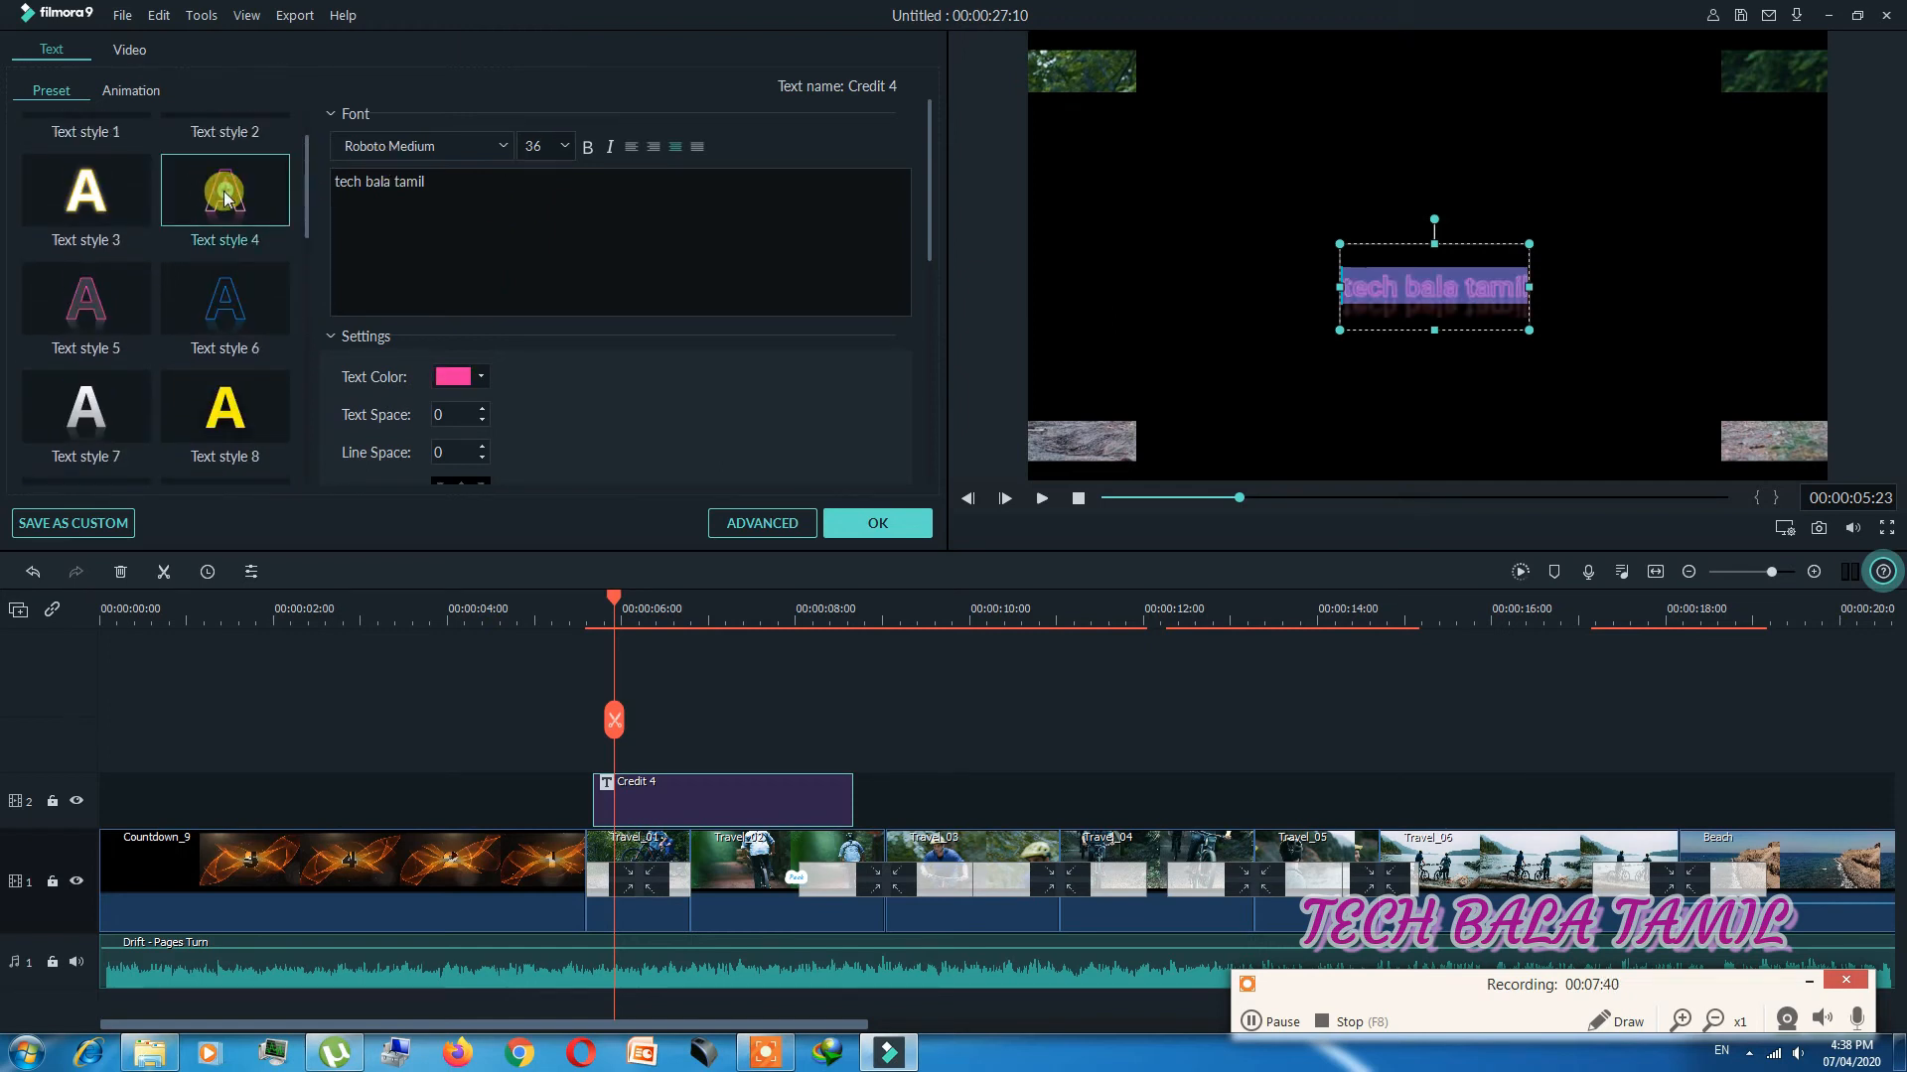
pyautogui.moveTo(306, 204); pyautogui.dragTo(308, 380)
pyautogui.click(233, 337)
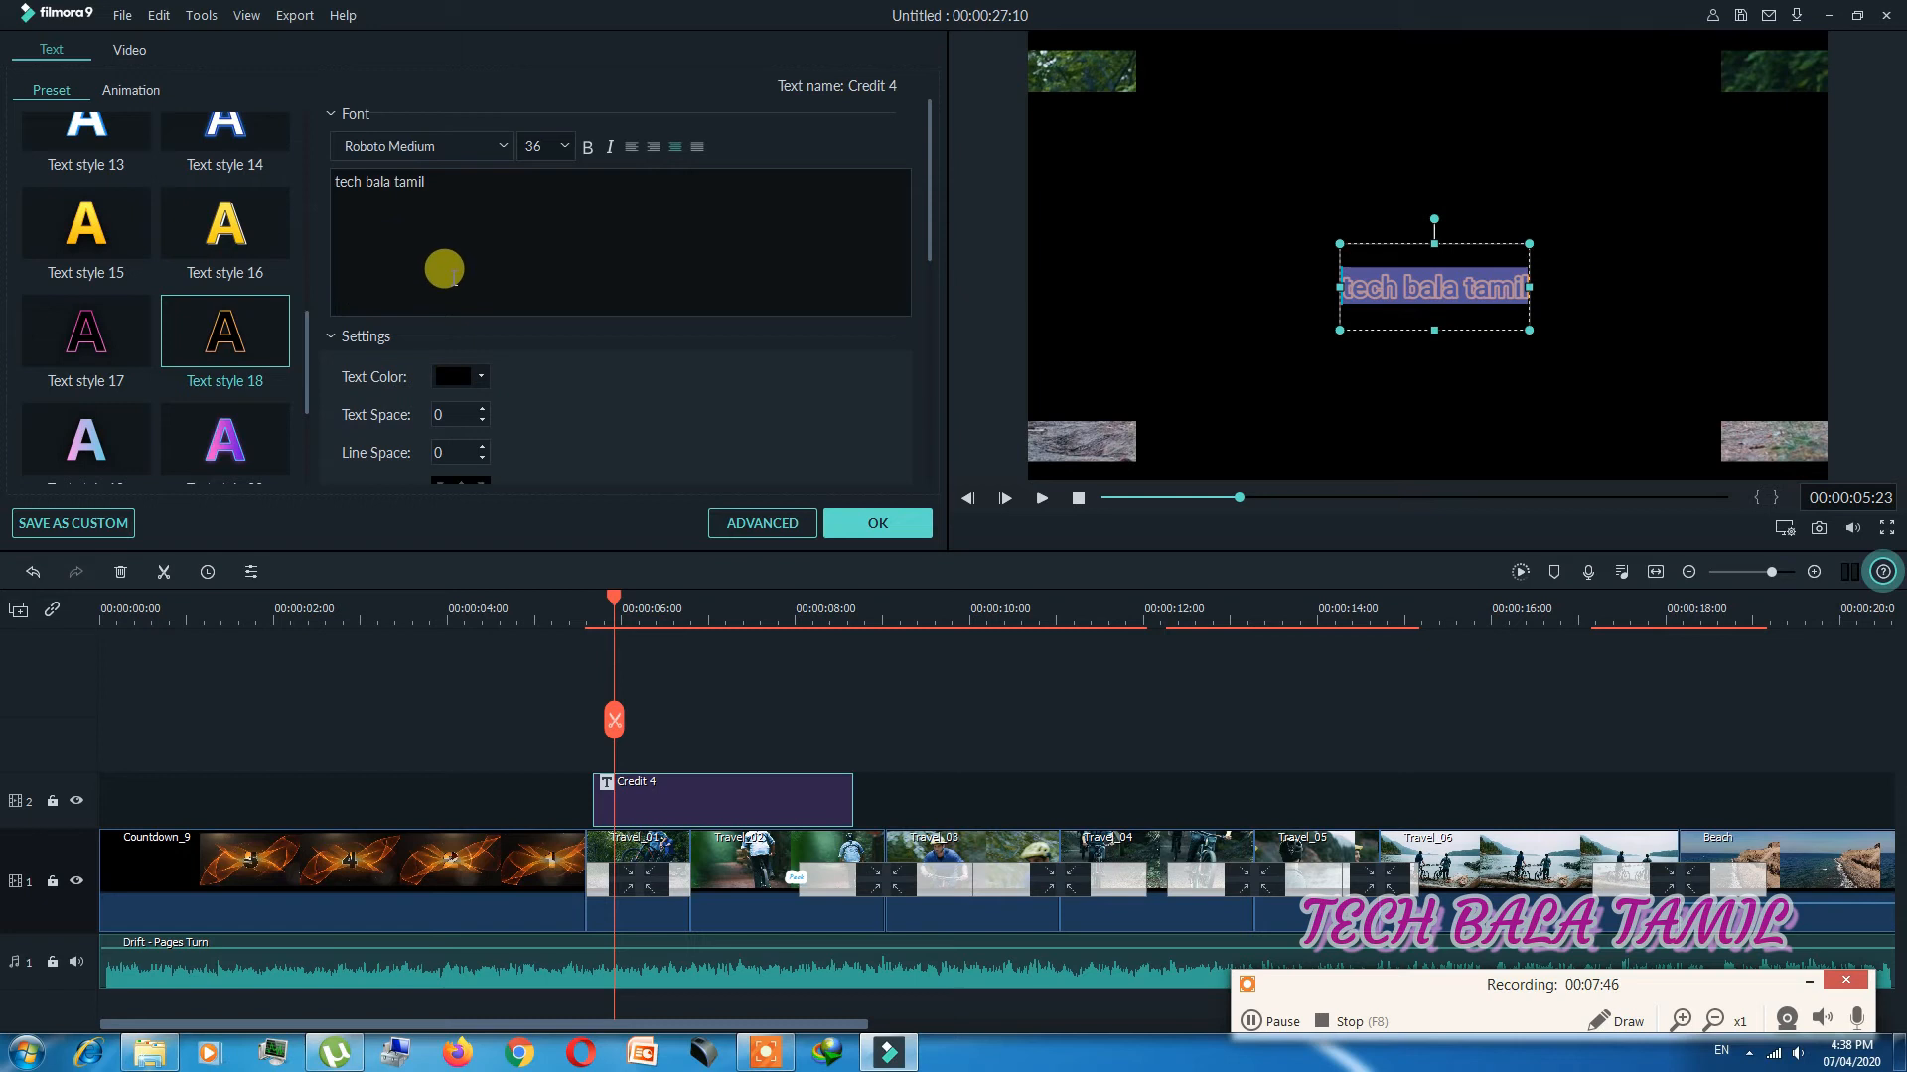
pyautogui.click(879, 526)
pyautogui.click(1204, 313)
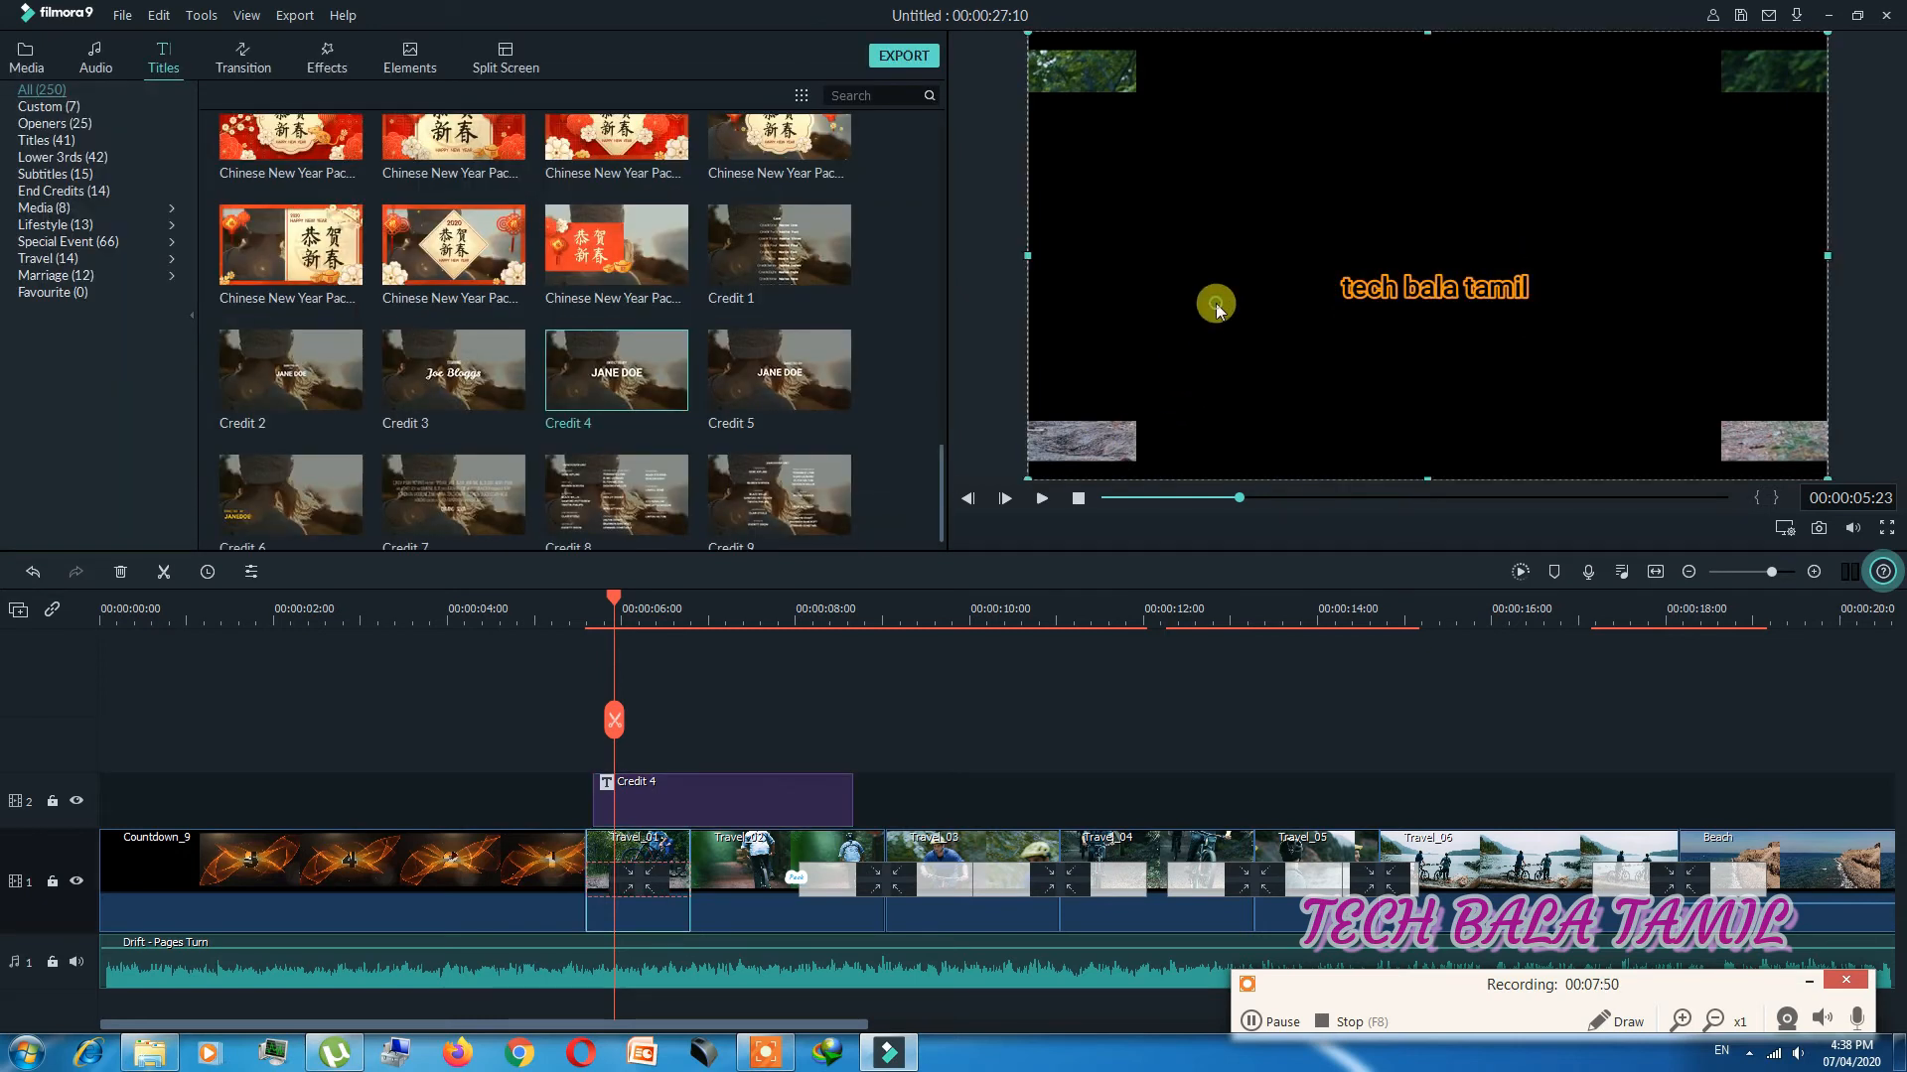
# Step: Play back the styled Credit 4 title from just before Travel_01 and return the playhead over the title
pyautogui.moveTo(612, 599); pyautogui.dragTo(574, 601)
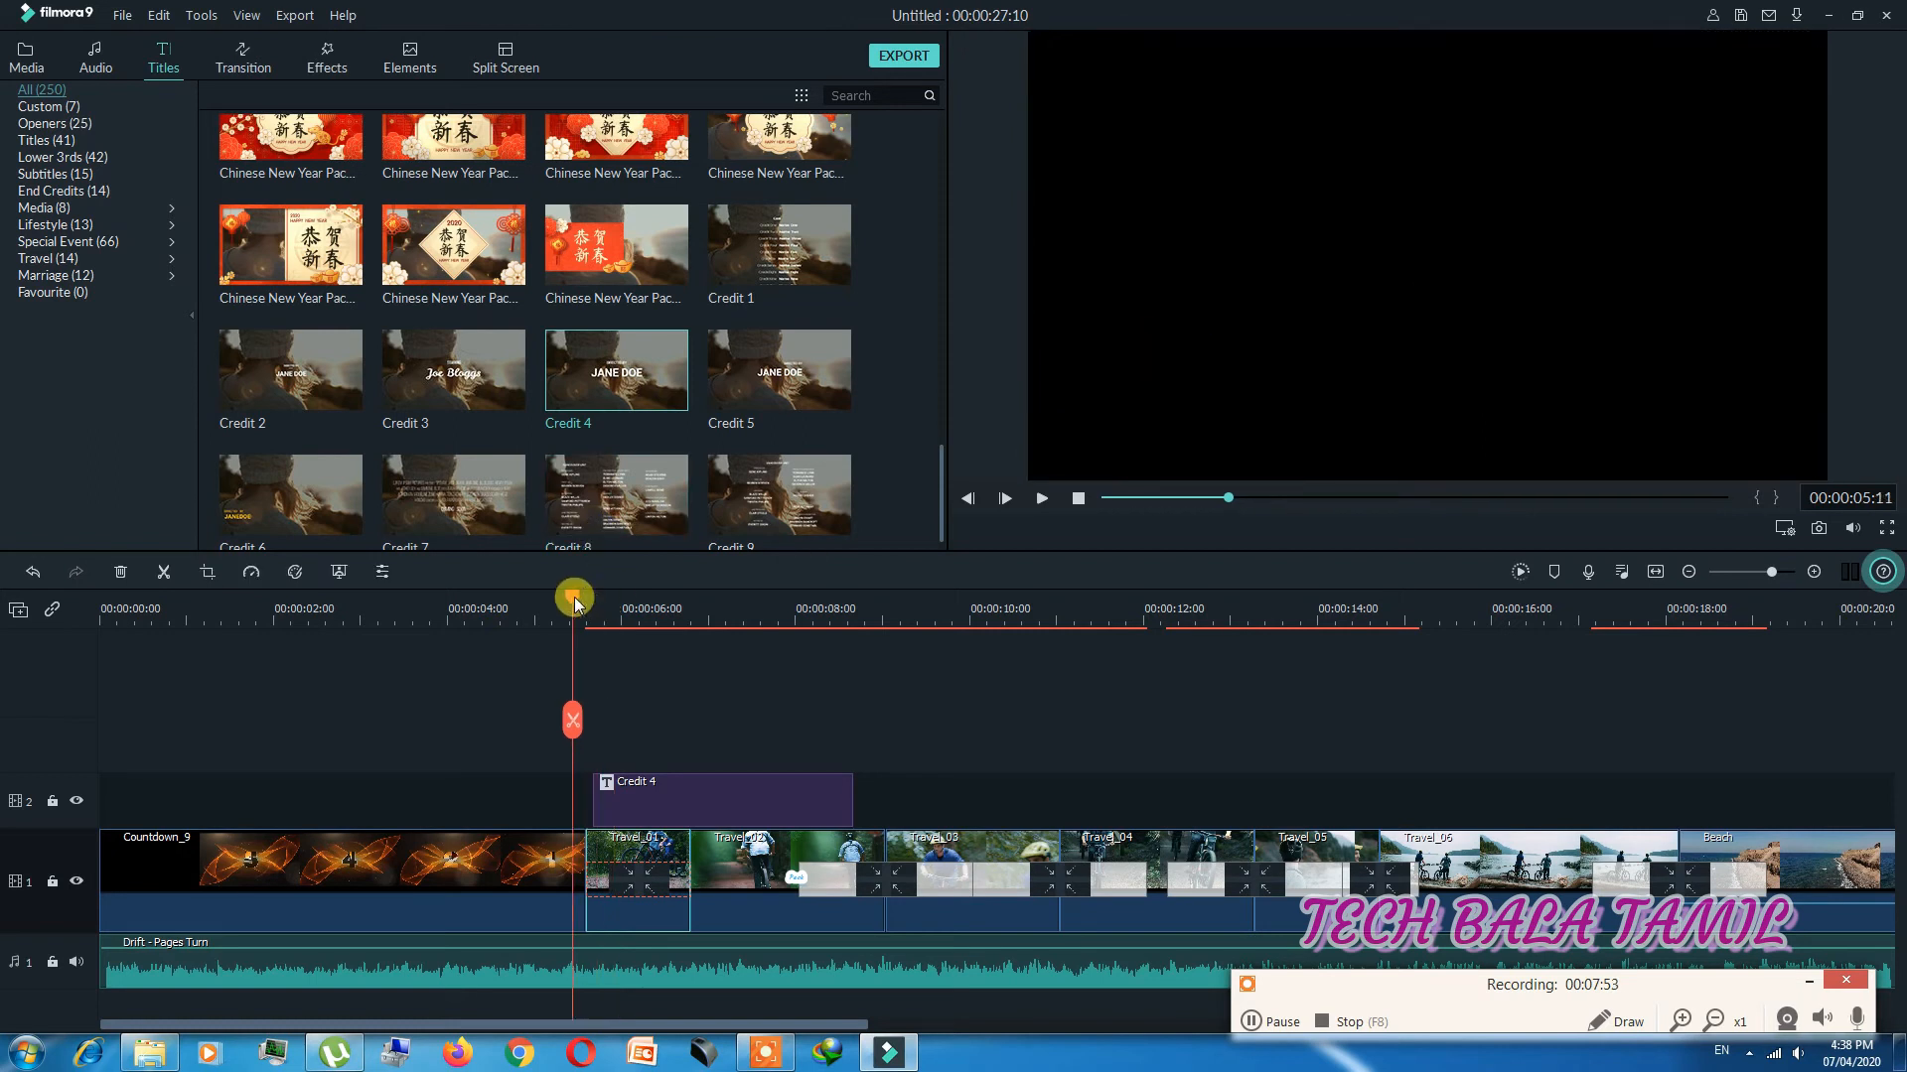
pyautogui.click(1042, 505)
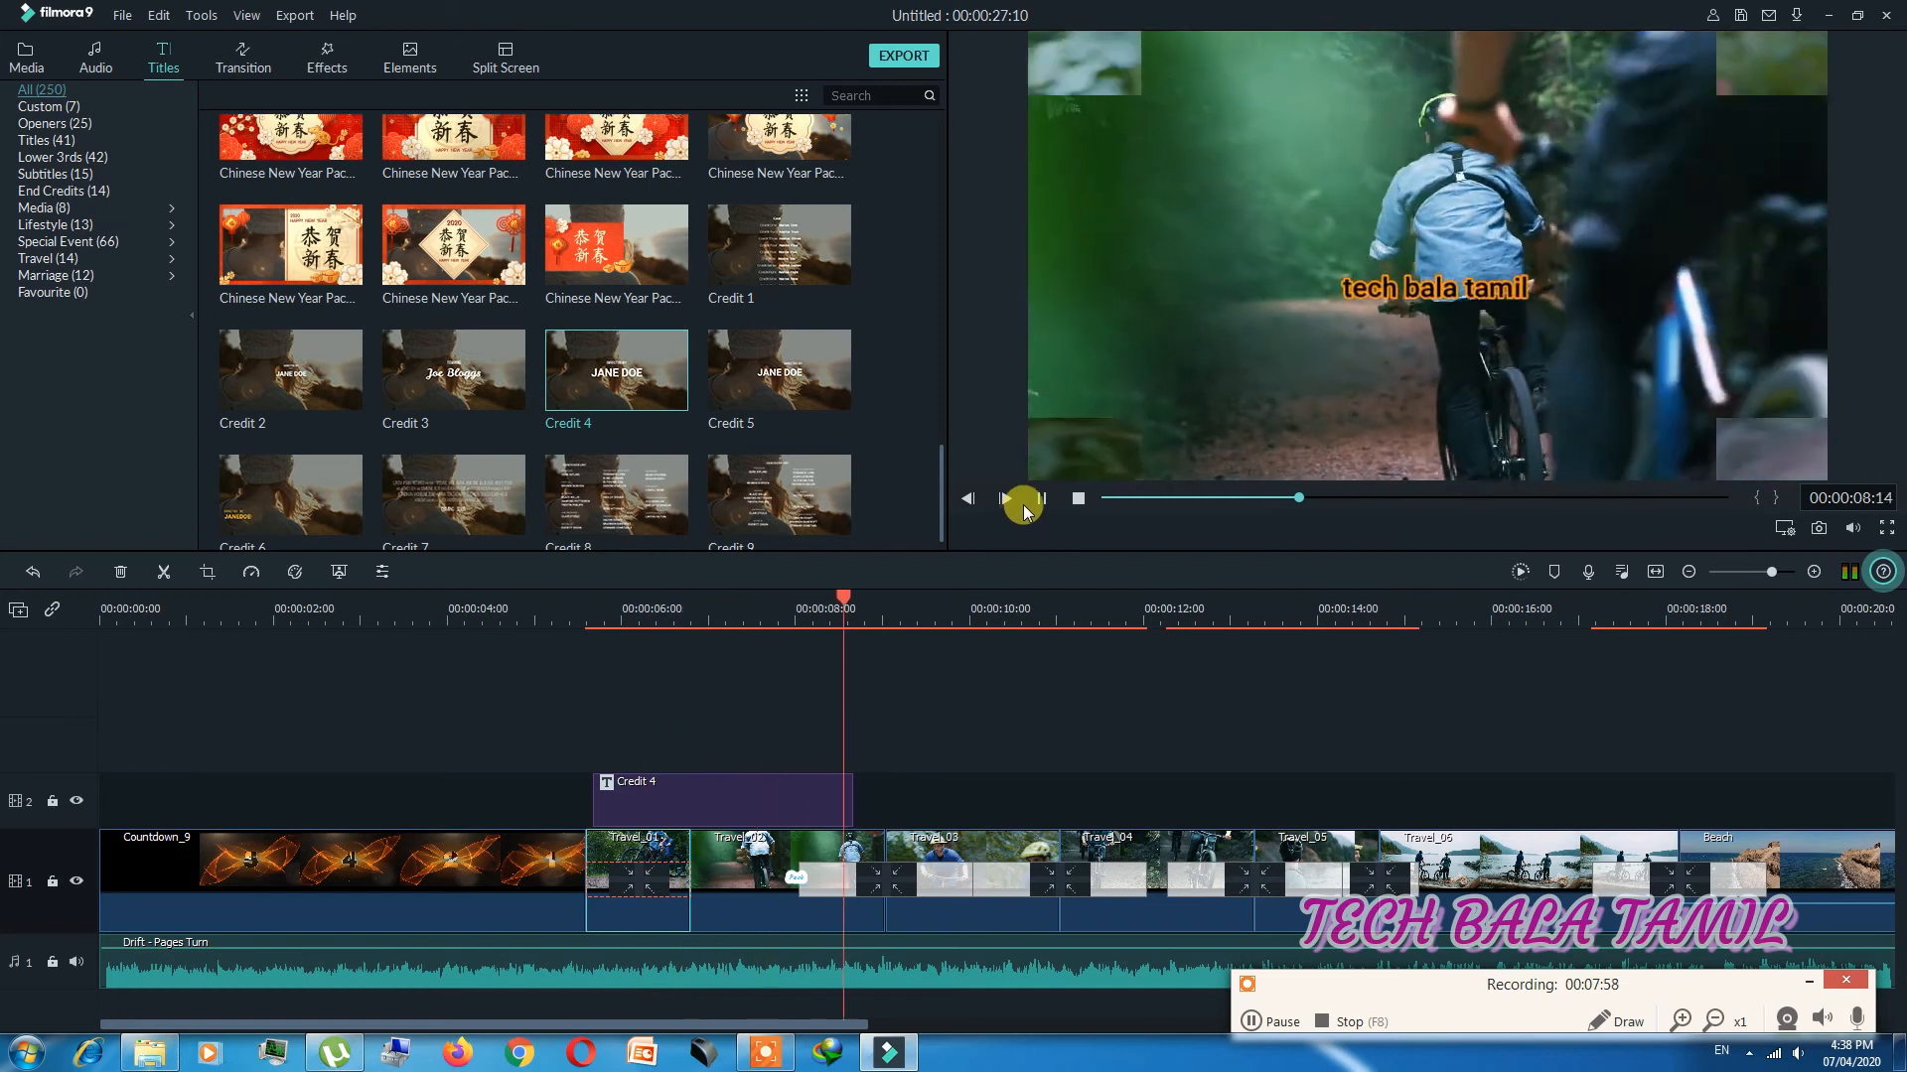
pyautogui.click(1036, 497)
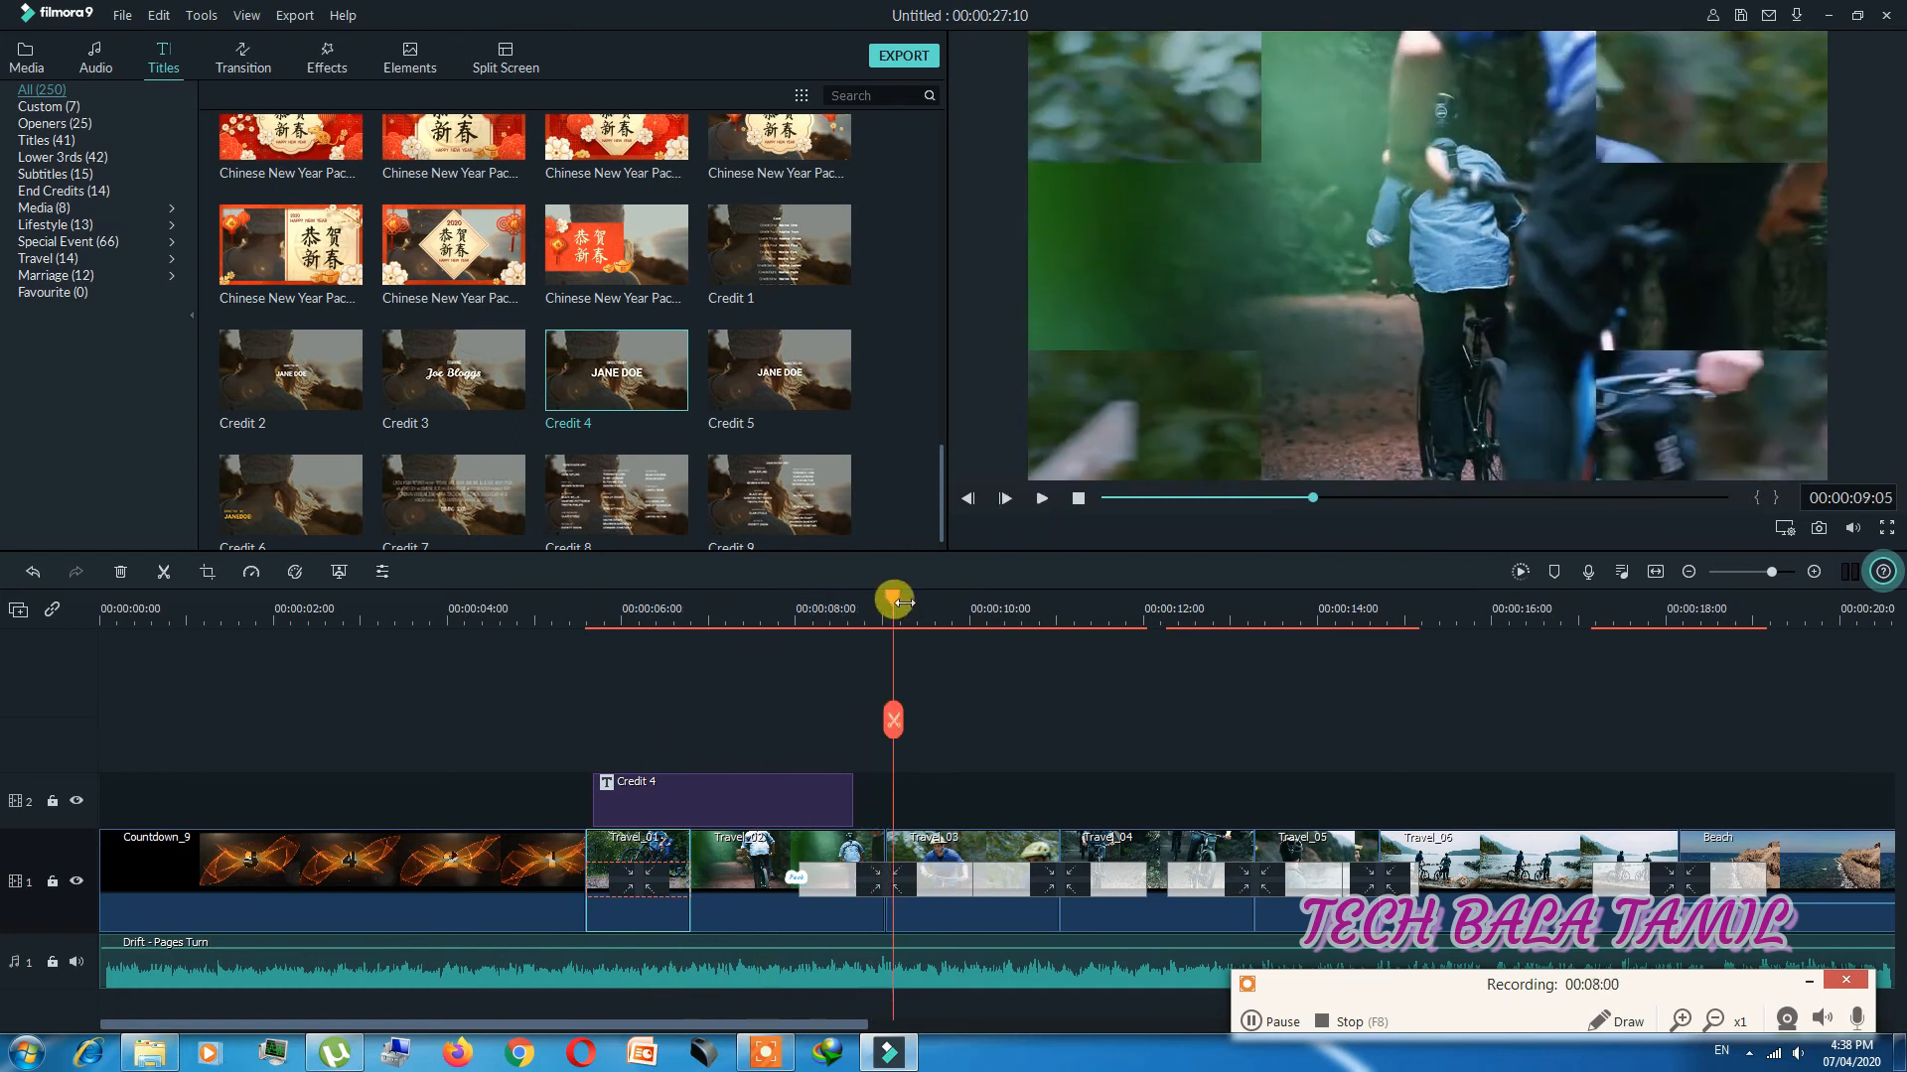
pyautogui.moveTo(894, 598); pyautogui.dragTo(673, 598)
# Step: Reopen the Credit 4 title for editing and set the font size of "tech bala tamil" to 62
pyautogui.click(737, 807)
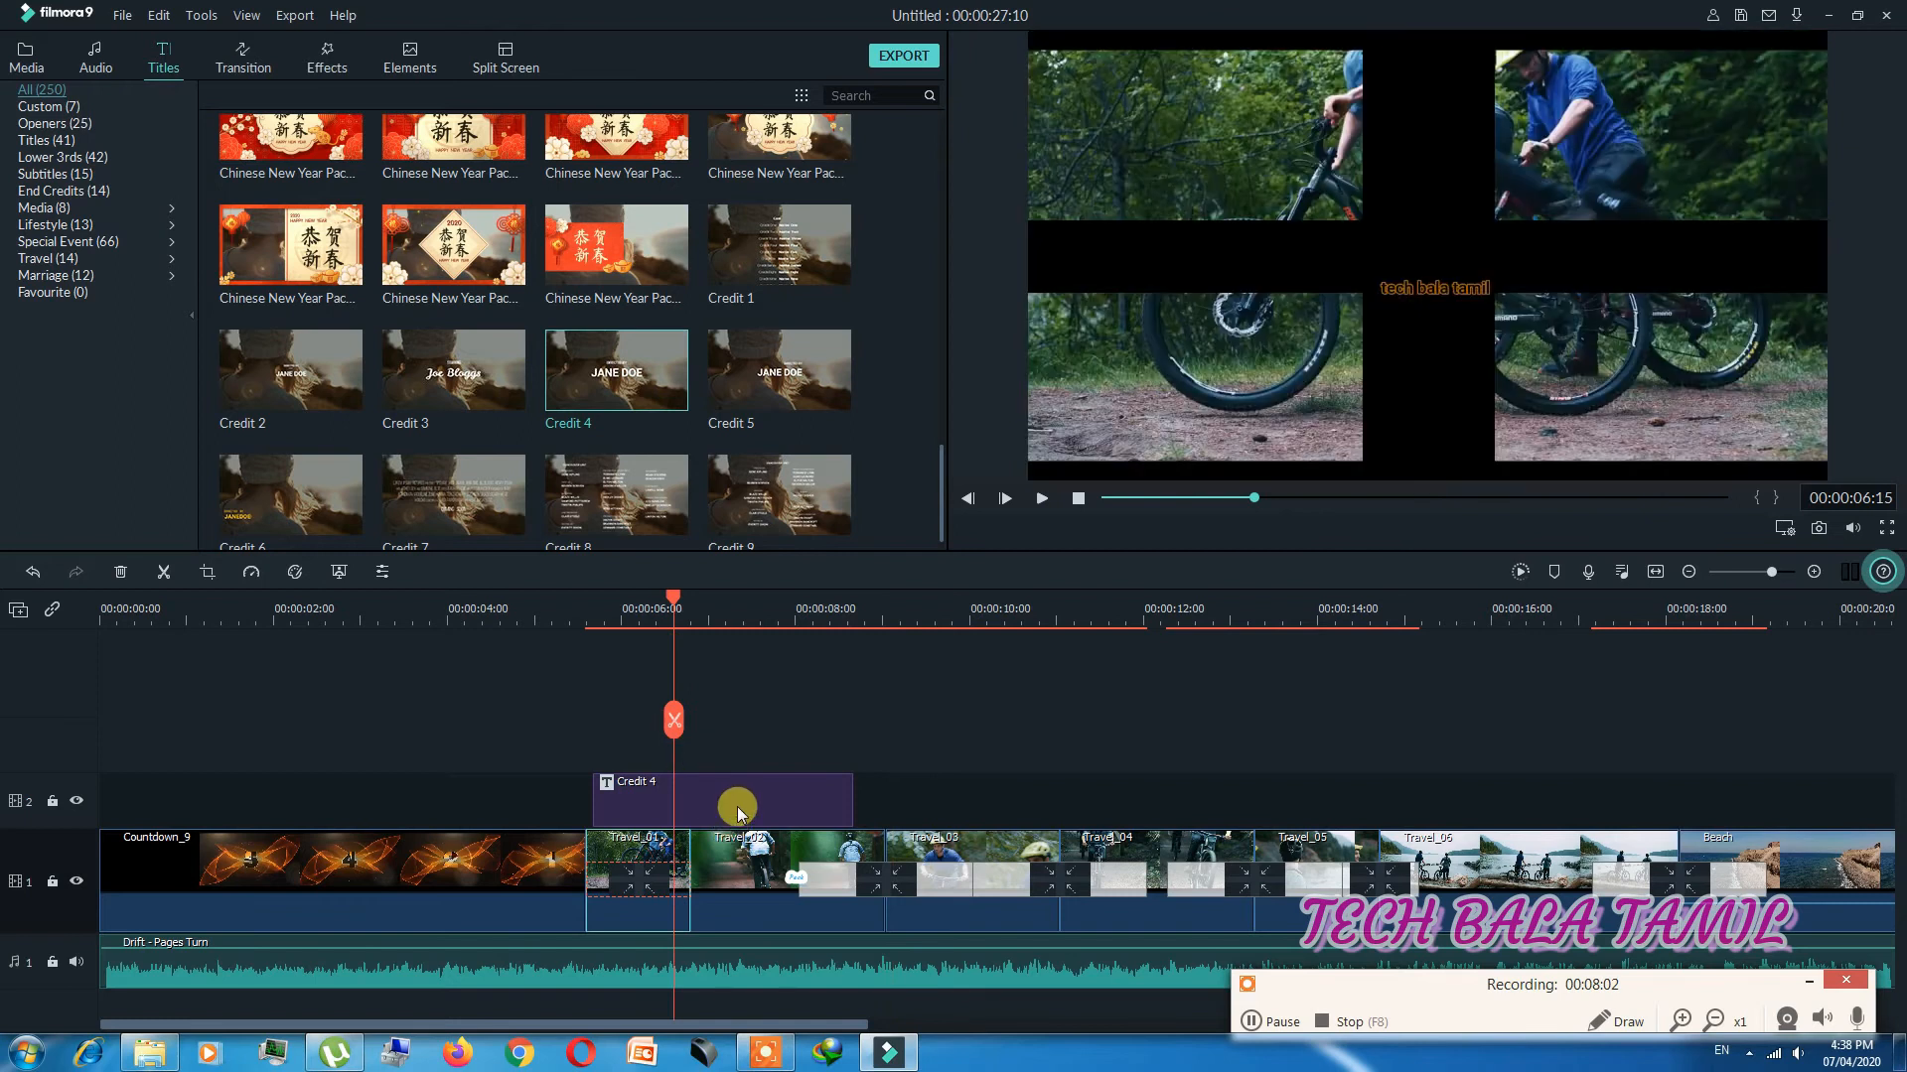
pyautogui.doubleClick(737, 806)
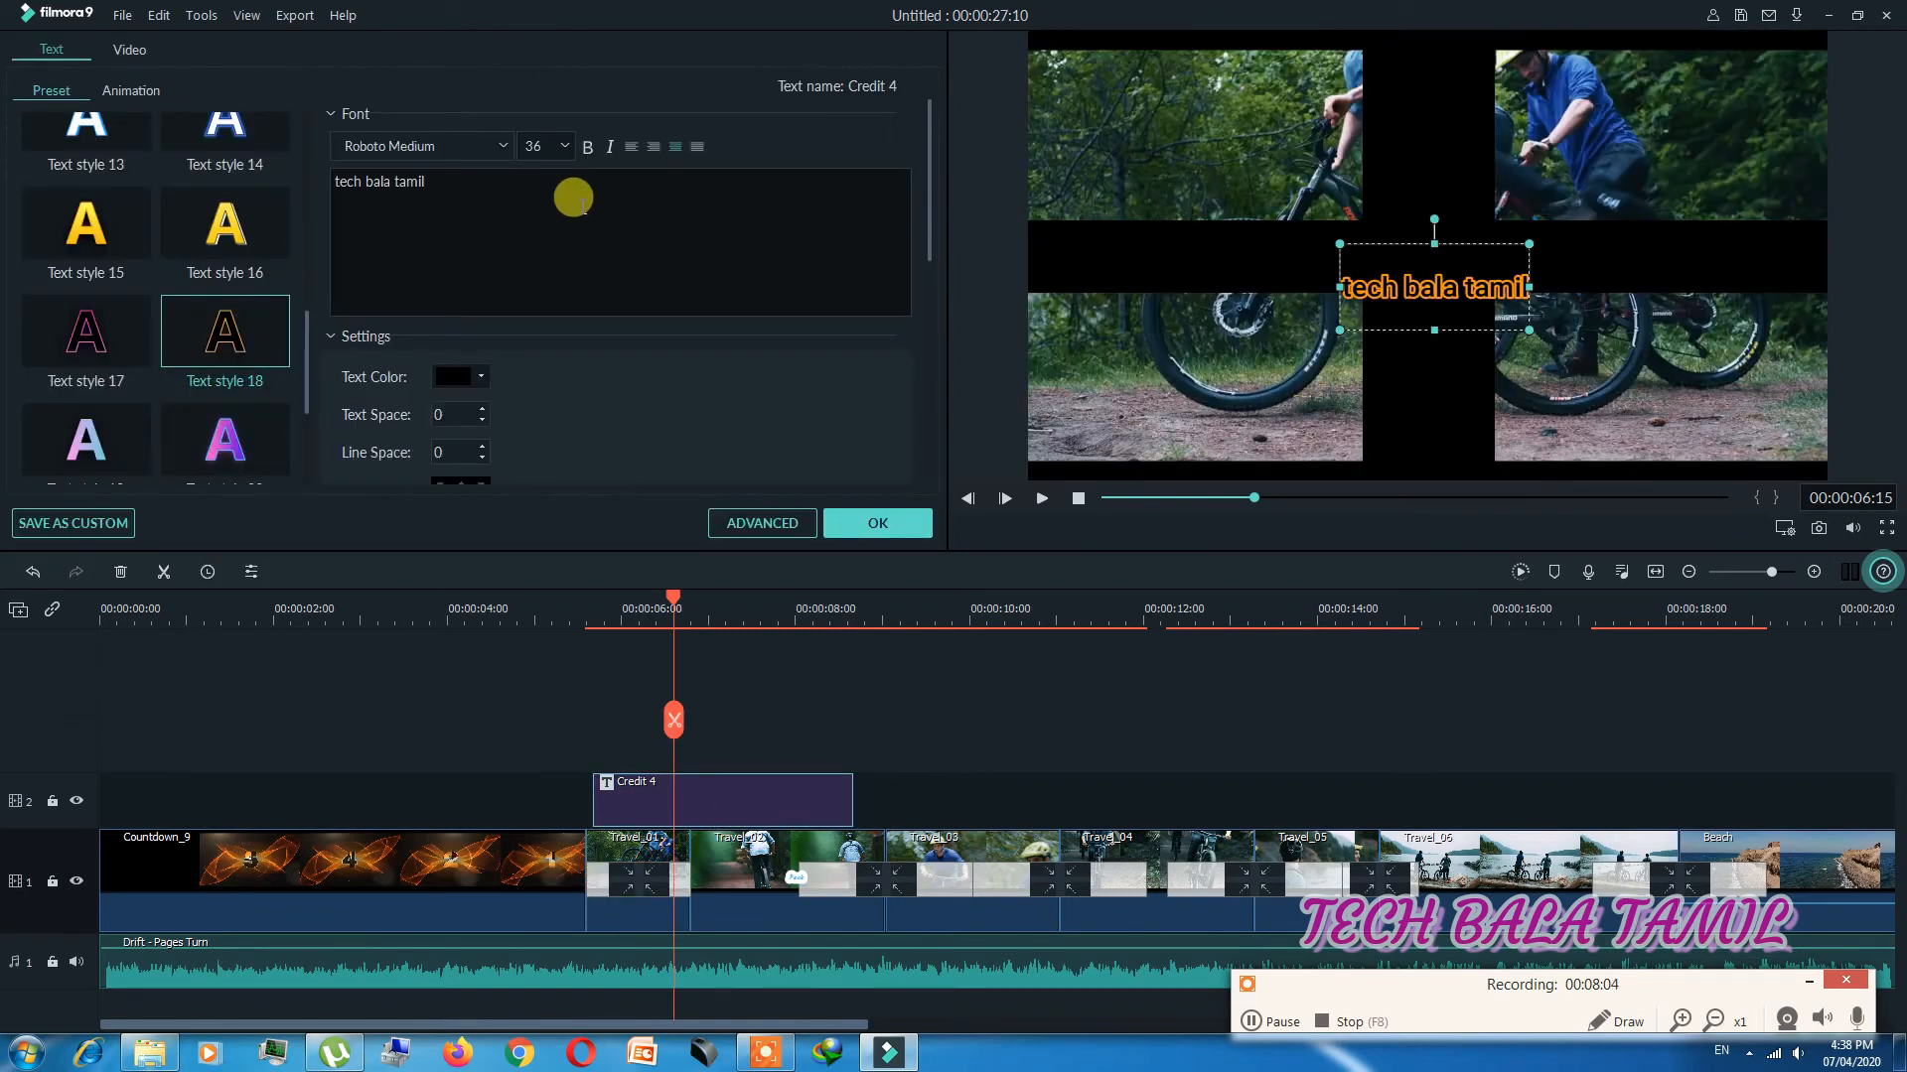
pyautogui.moveTo(429, 182); pyautogui.dragTo(327, 171)
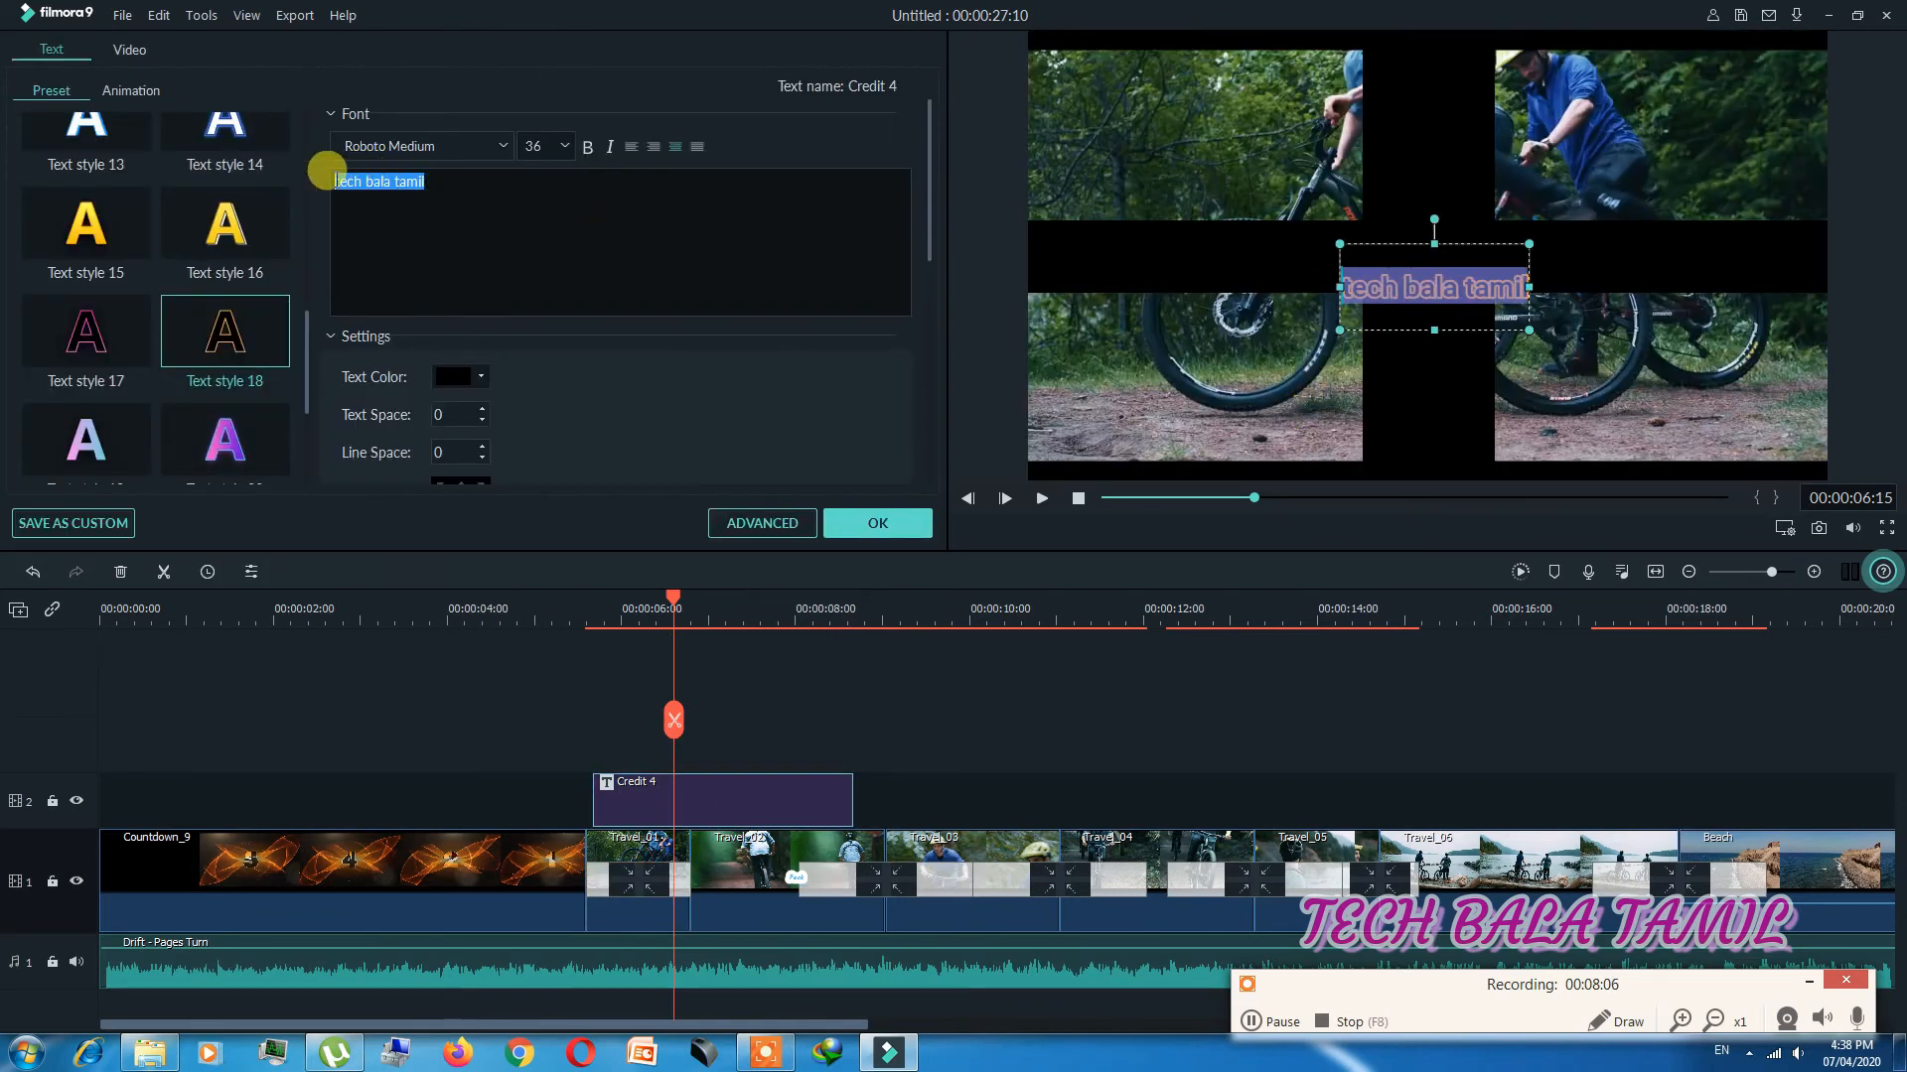
pyautogui.click(562, 149)
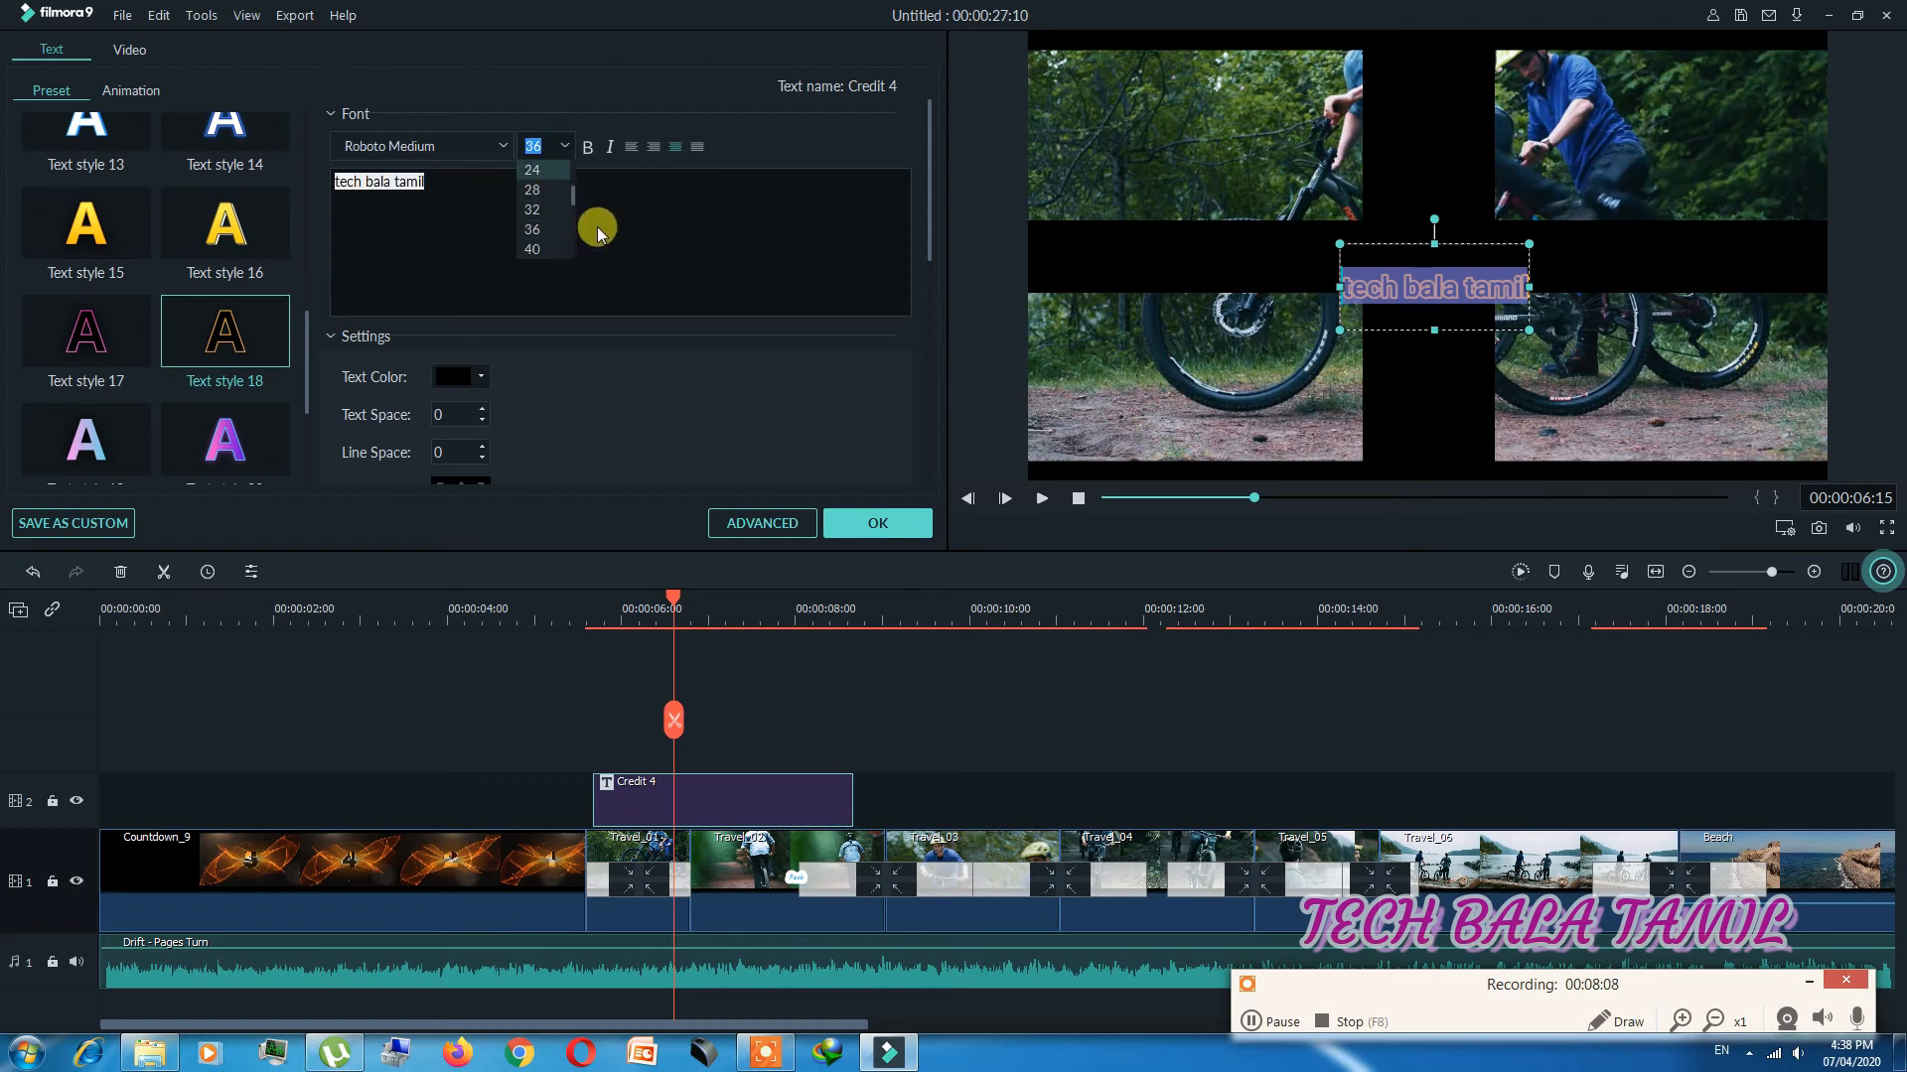
pyautogui.click(567, 182)
pyautogui.click(565, 147)
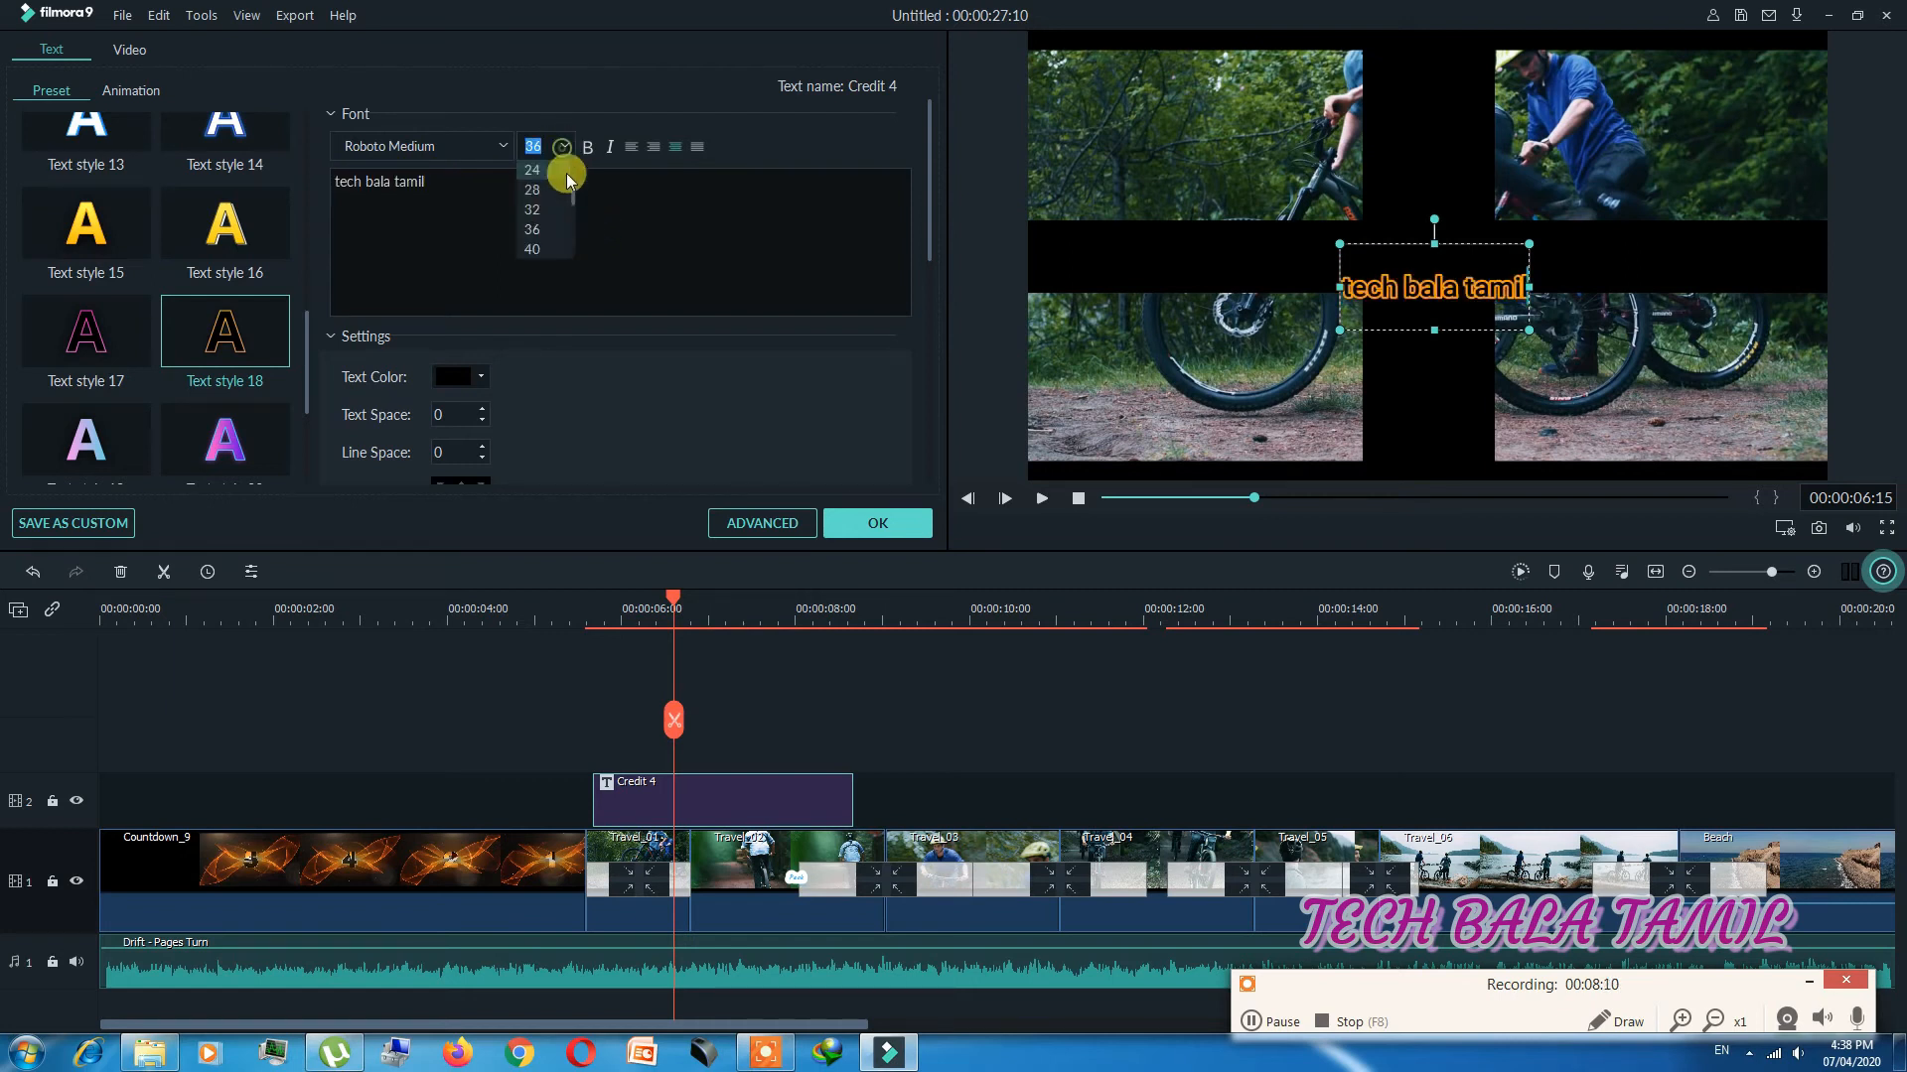
pyautogui.scroll(-2, 576, 208)
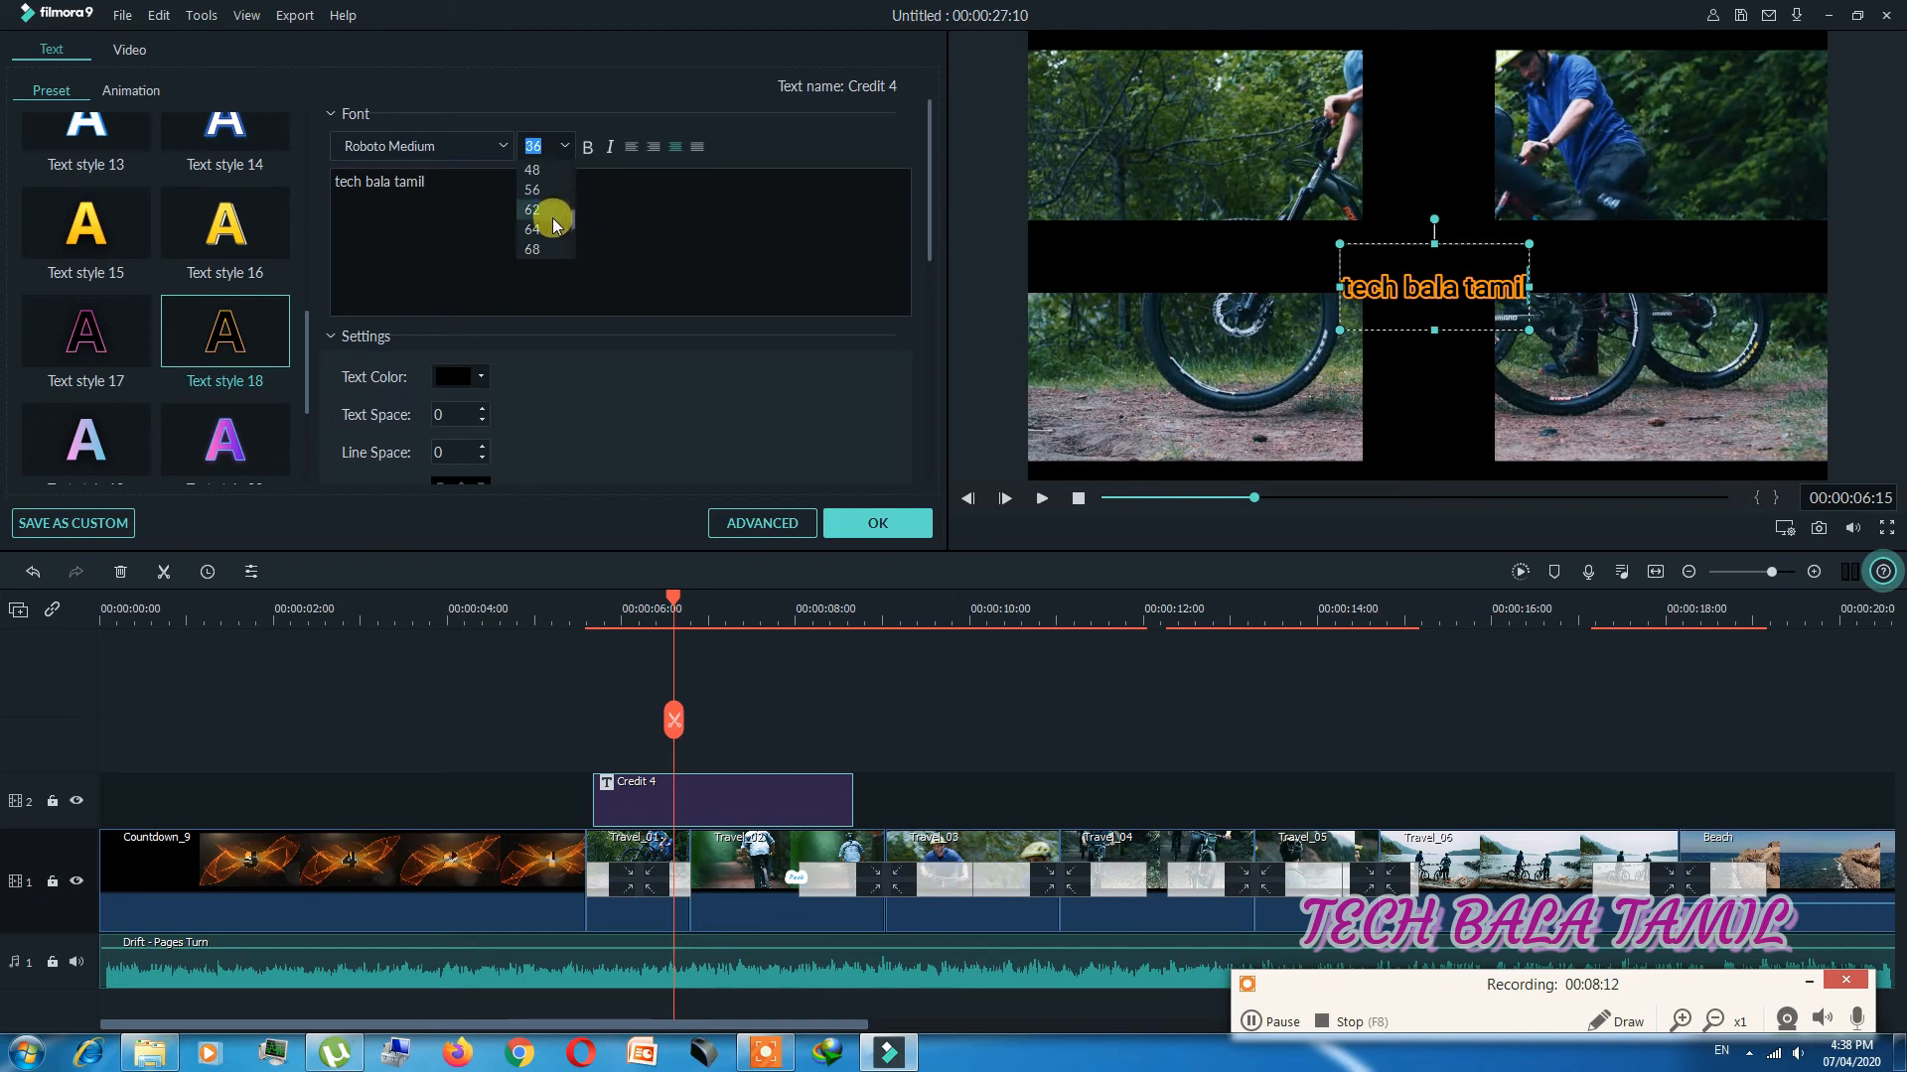
pyautogui.click(539, 209)
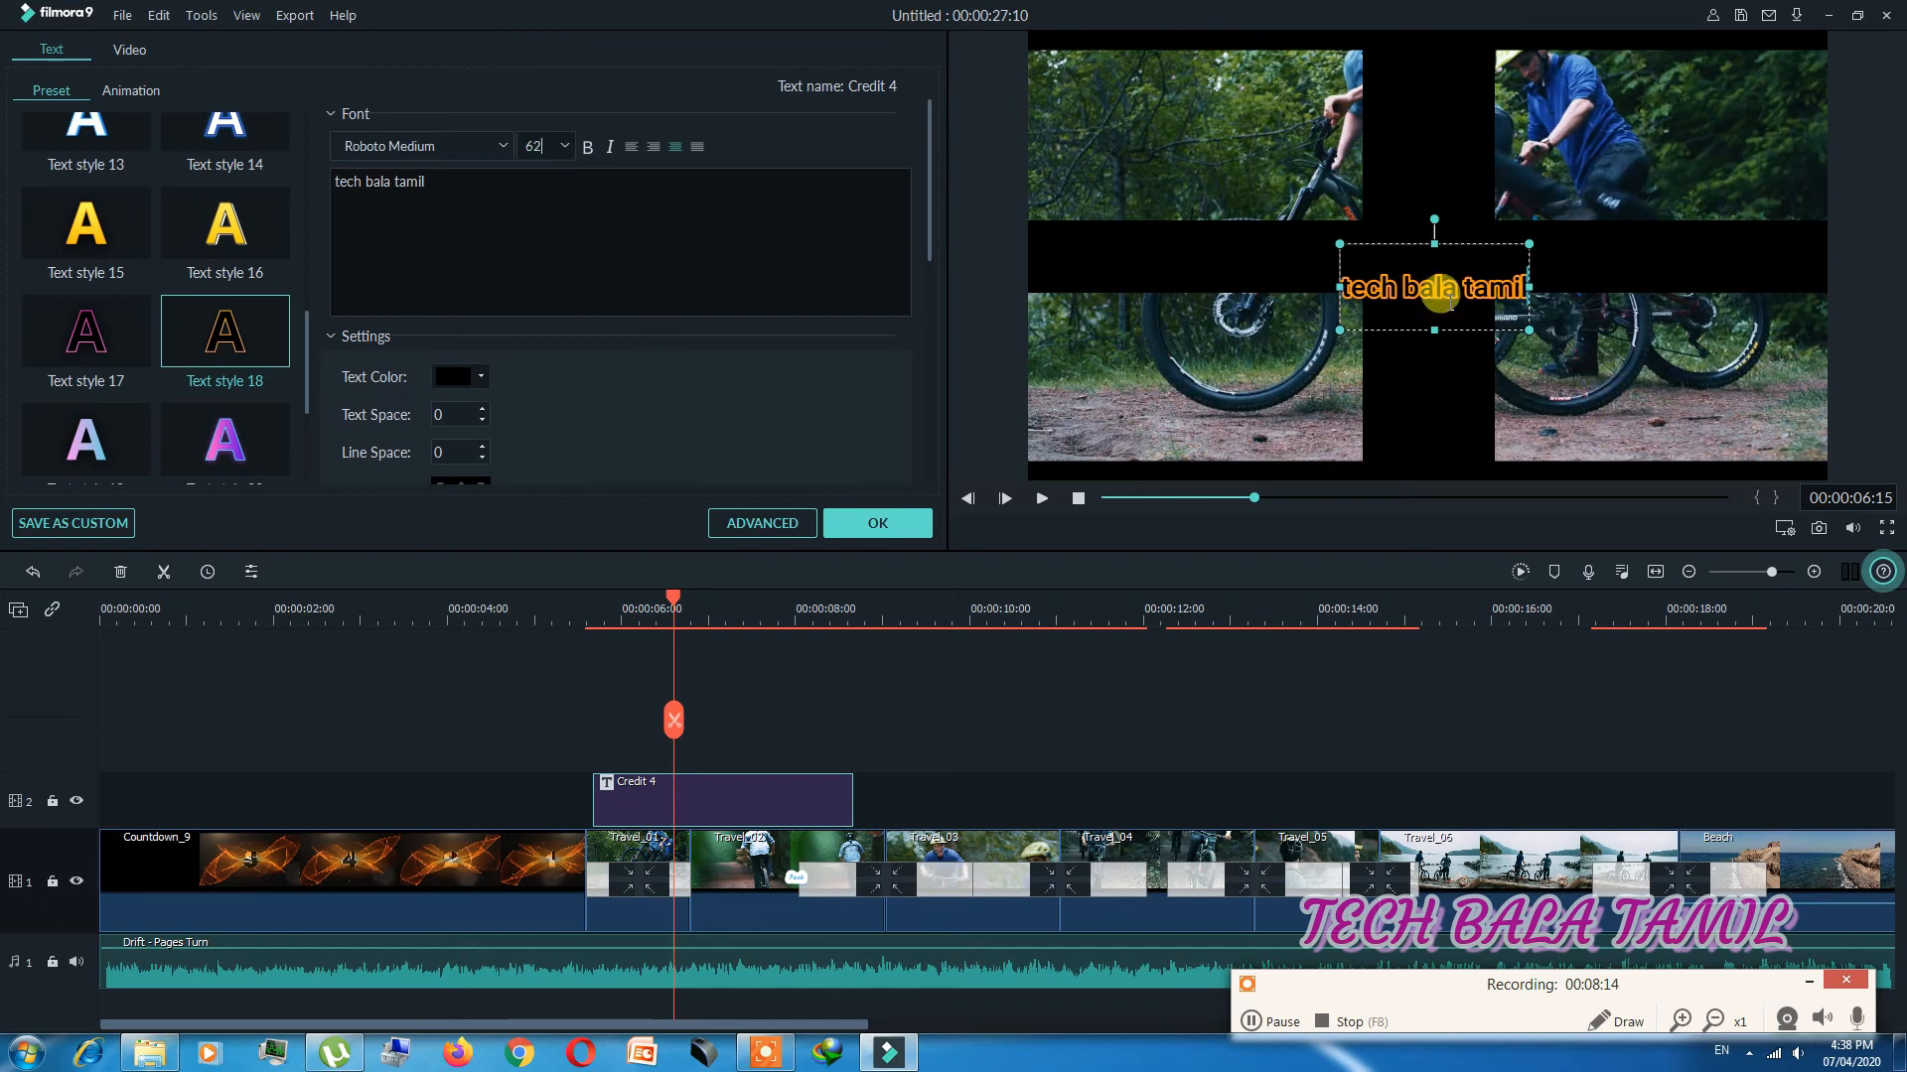
# Step: Stretch the title's text box downward and to the left so the 62-size text fits, and confirm
pyautogui.moveTo(1434, 330); pyautogui.dragTo(1410, 373)
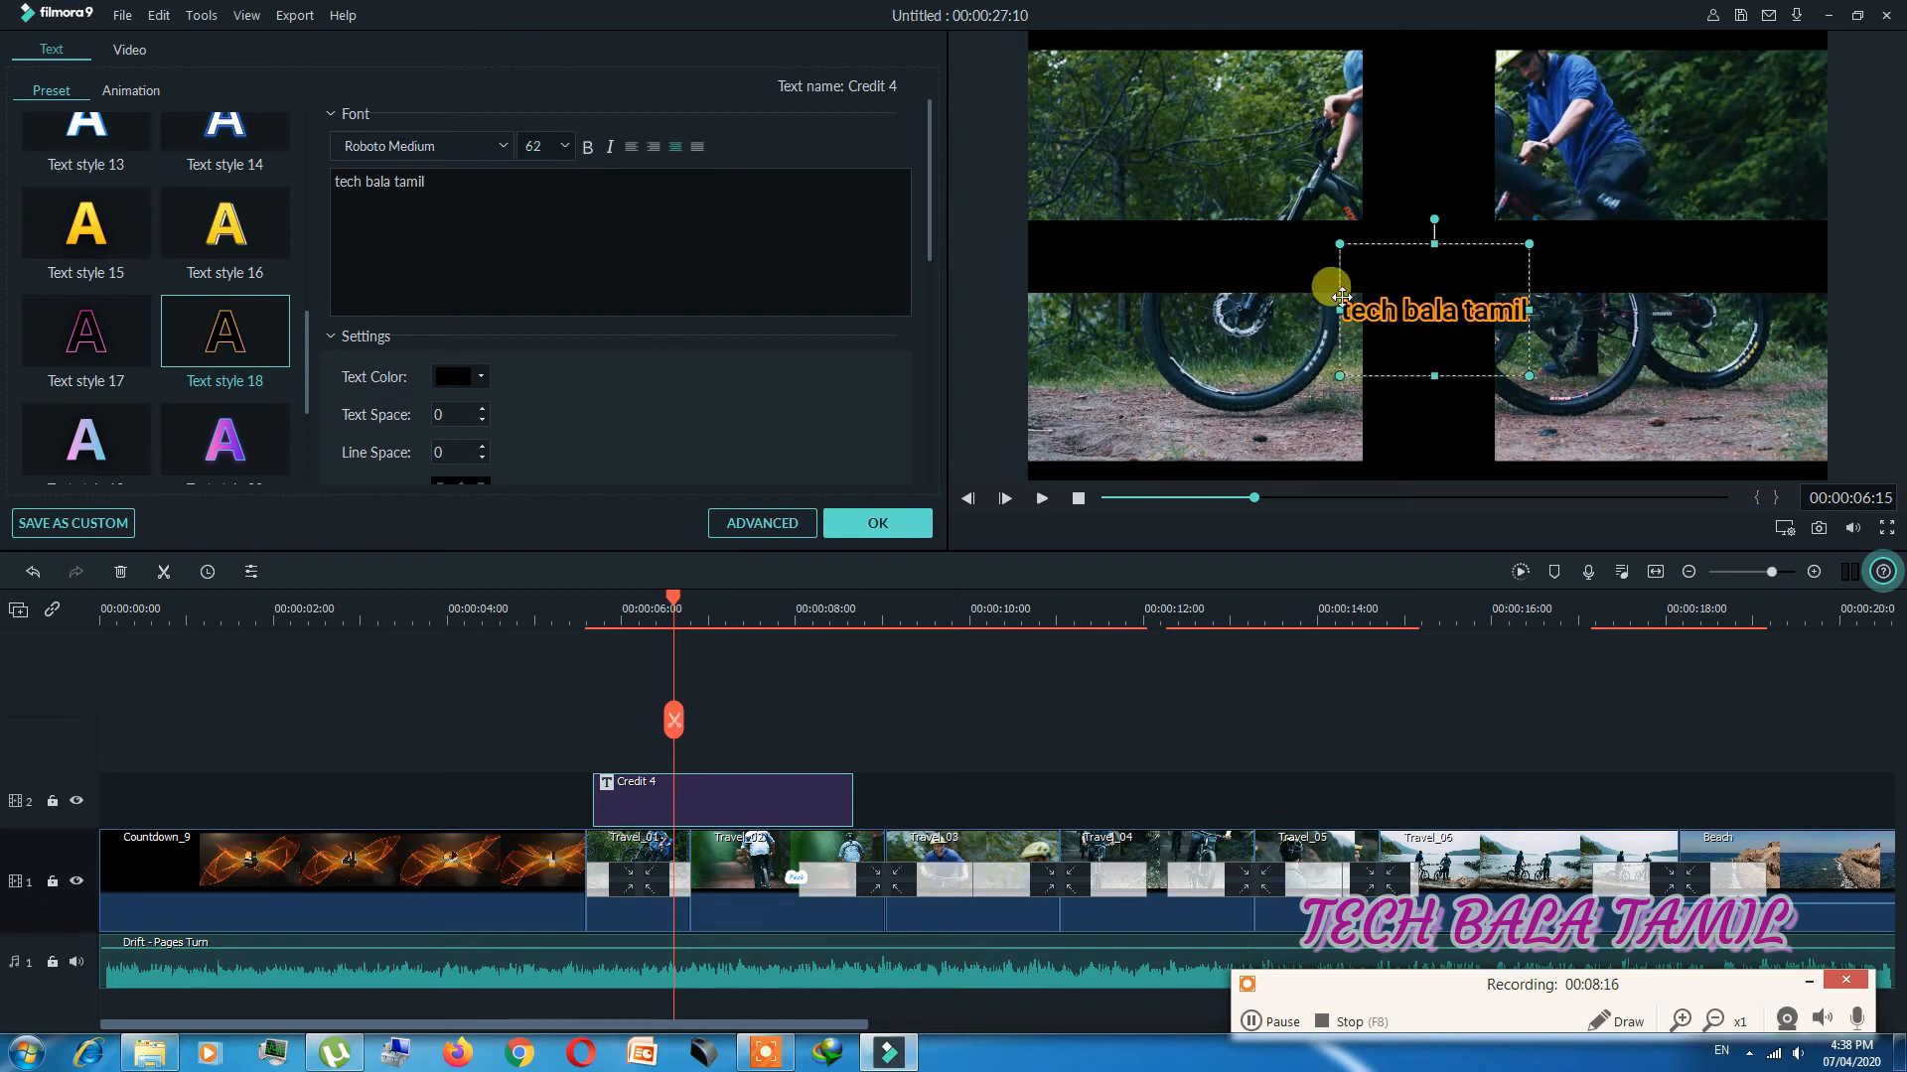
pyautogui.moveTo(1338, 310); pyautogui.dragTo(1123, 321)
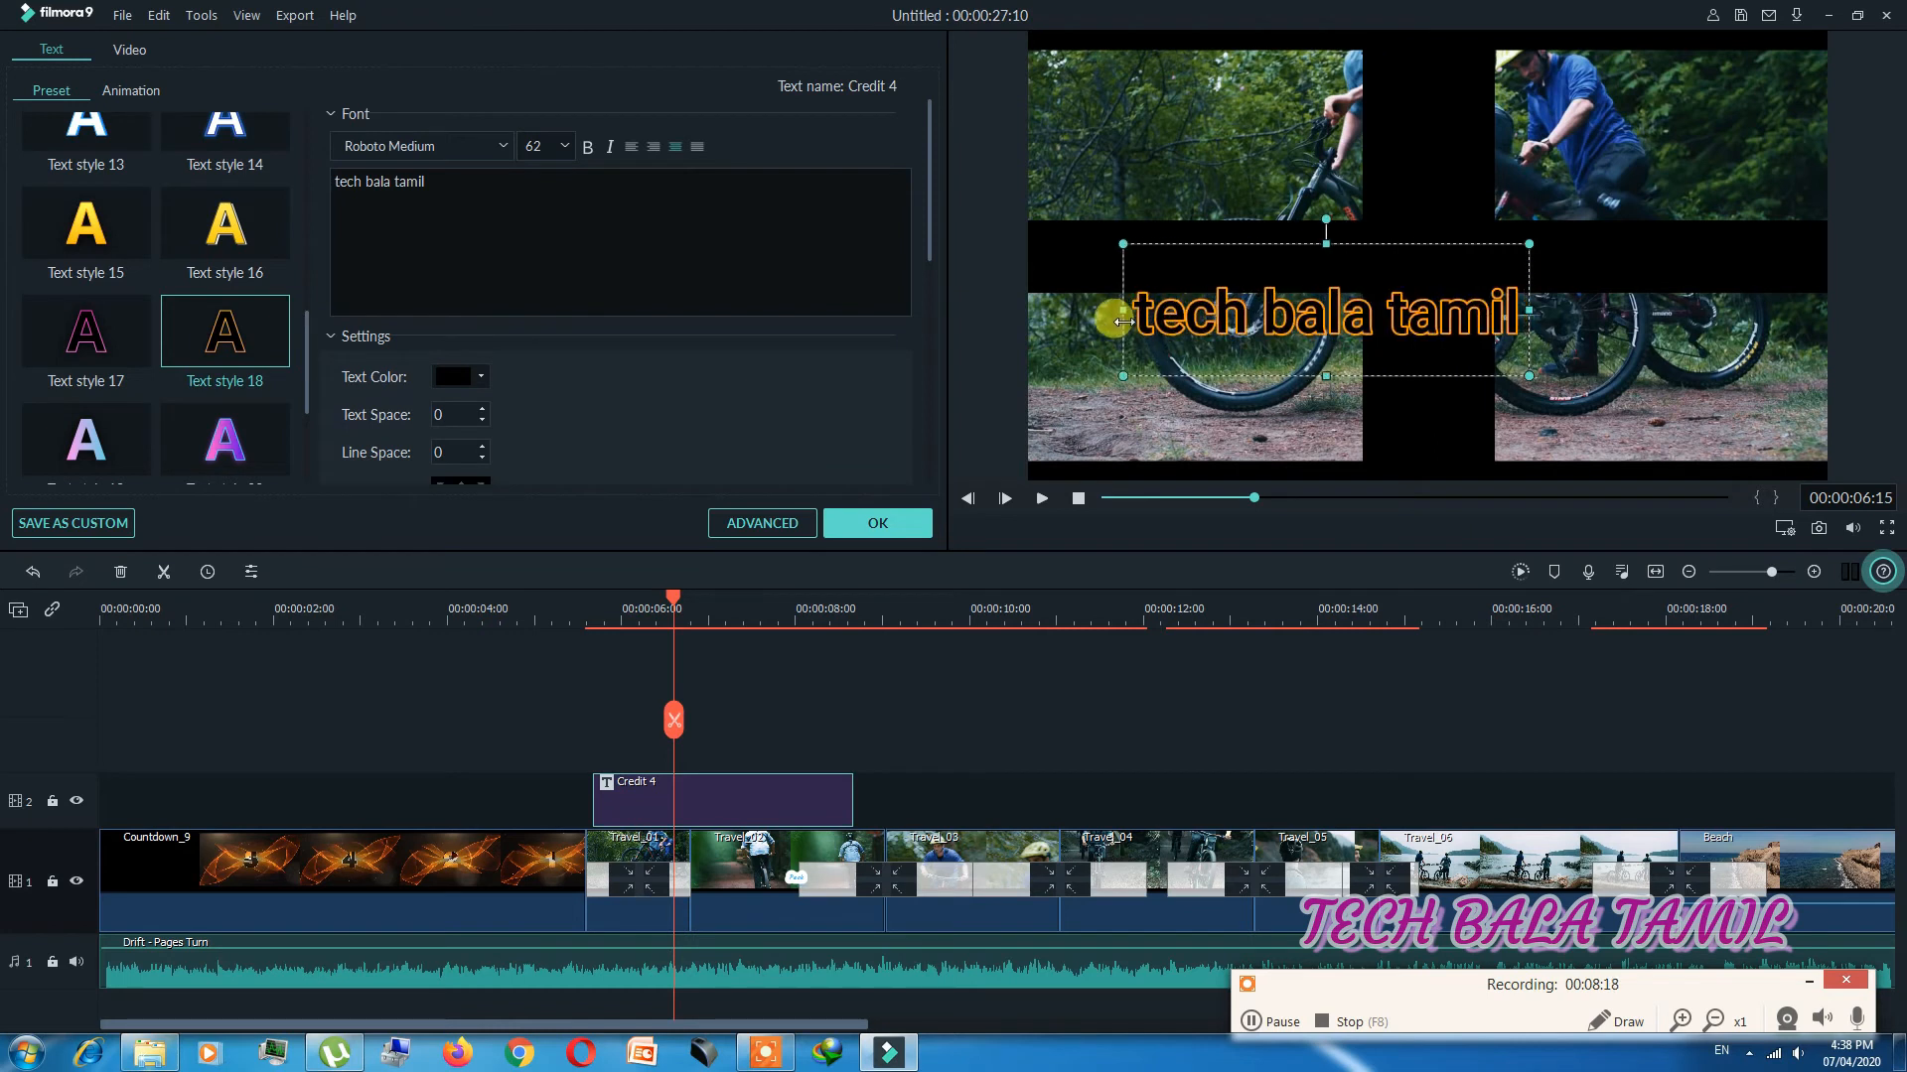
pyautogui.click(870, 520)
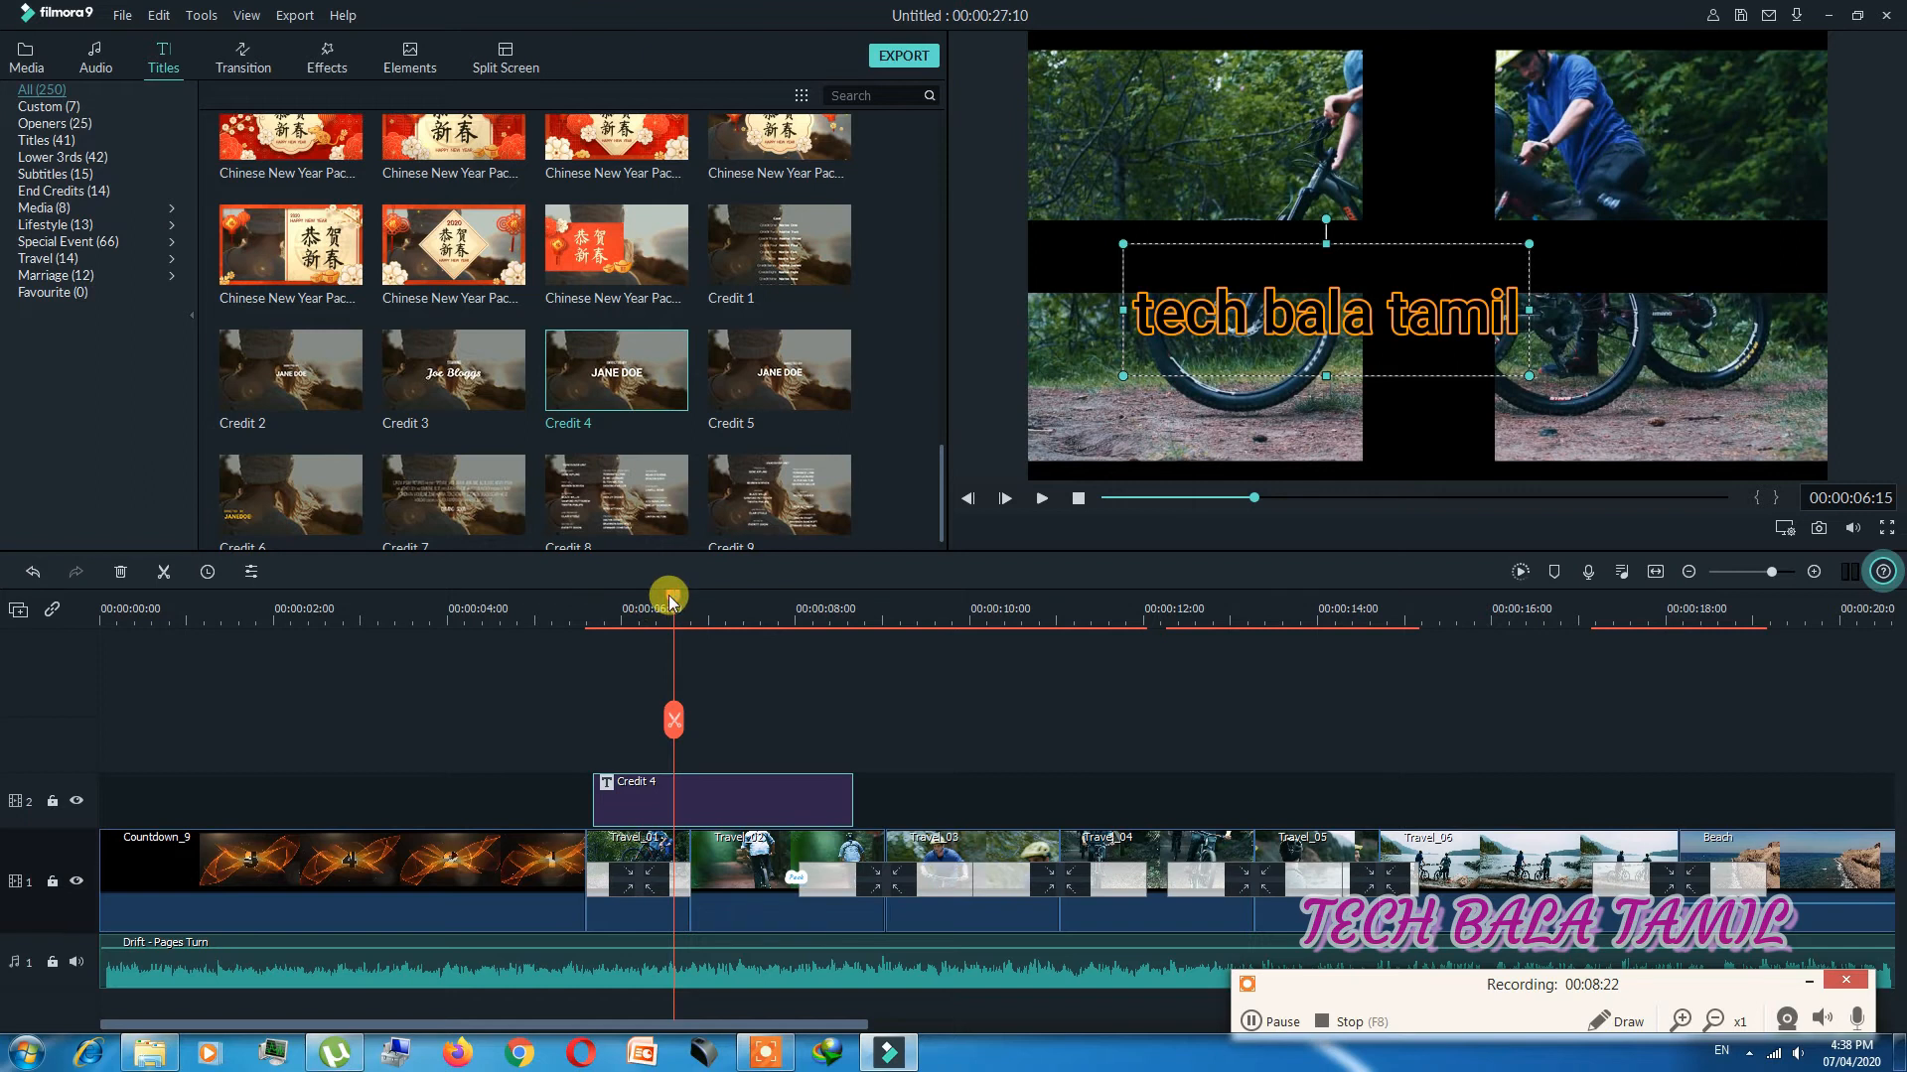
# Step: Play back the enlarged Credit 4 title starting from the end of the countdown
pyautogui.moveTo(672, 600); pyautogui.dragTo(556, 640)
pyautogui.click(1042, 498)
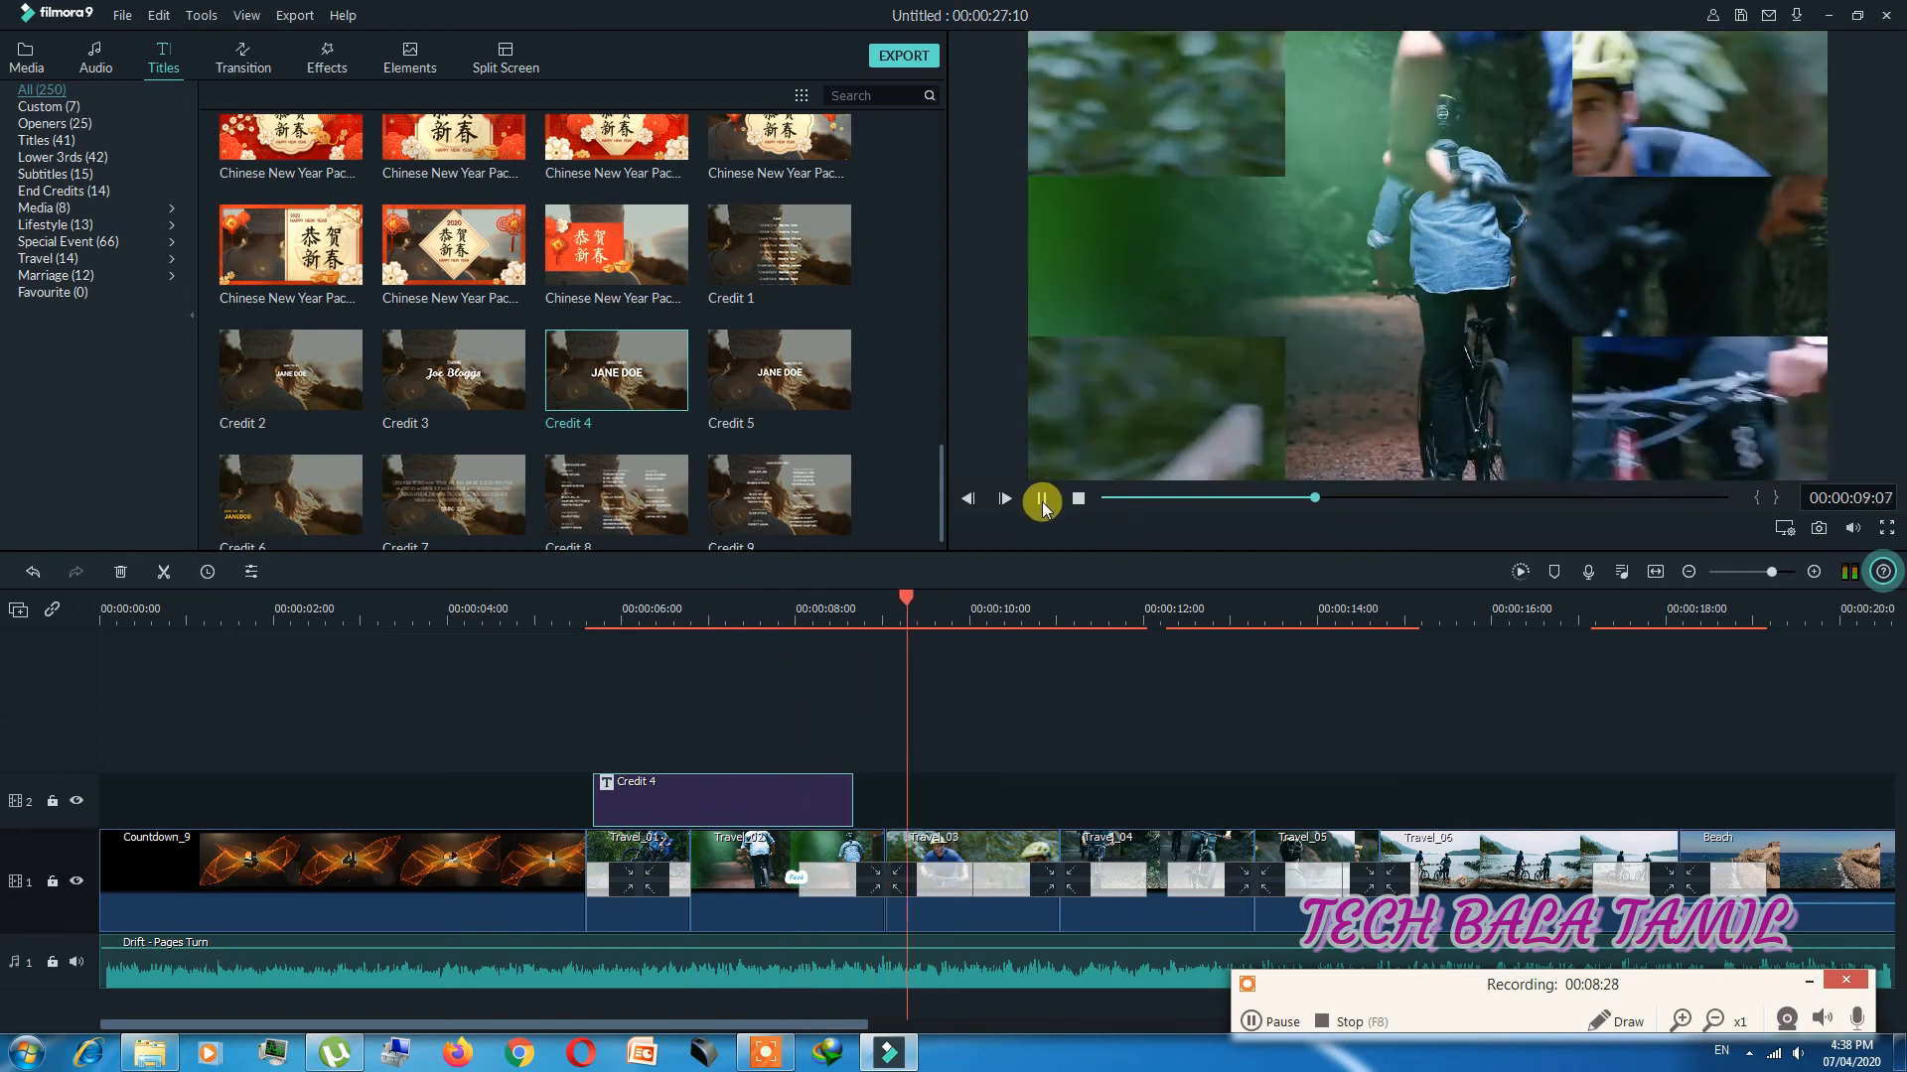
pyautogui.click(1041, 505)
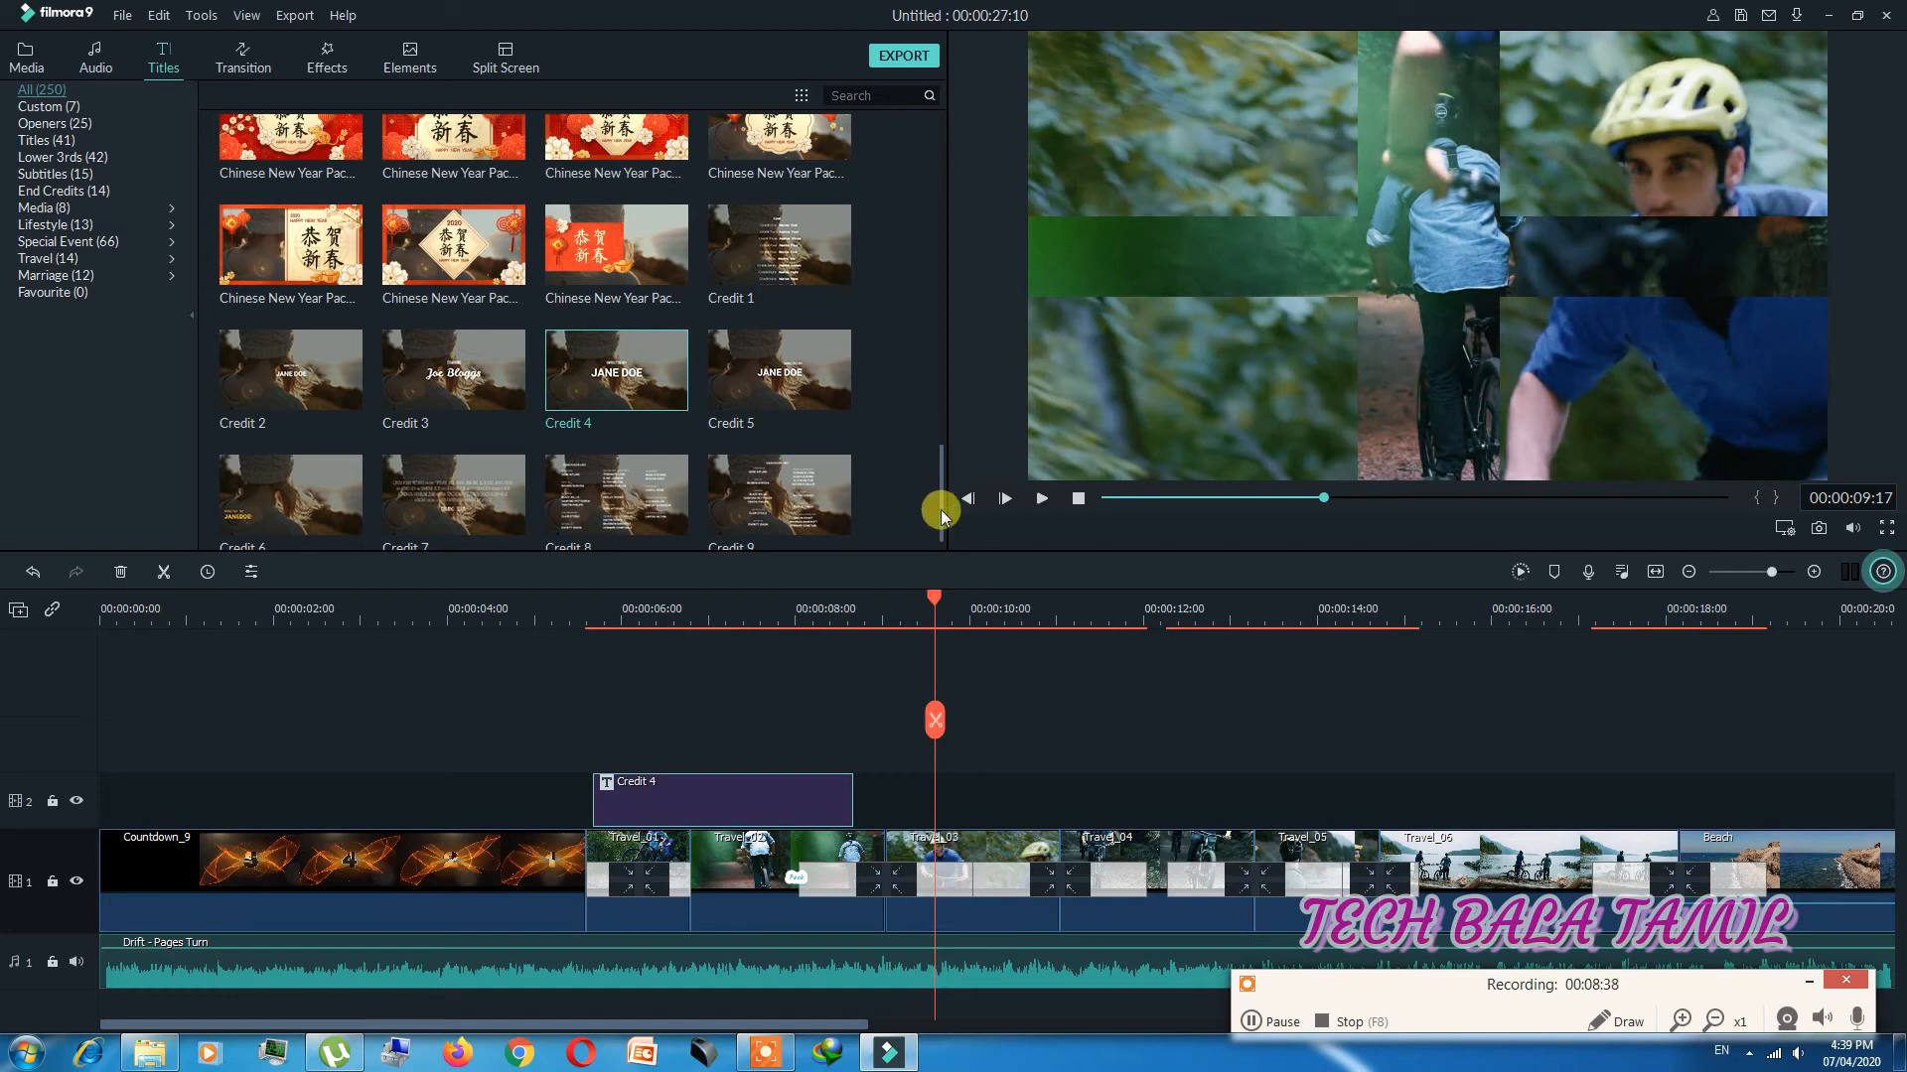
# Step: Place the Carnival Vol 2 Pack Titles 01 title on video track 2, starting above the Travel_05 clip
pyautogui.moveTo(939, 511); pyautogui.dragTo(944, 294)
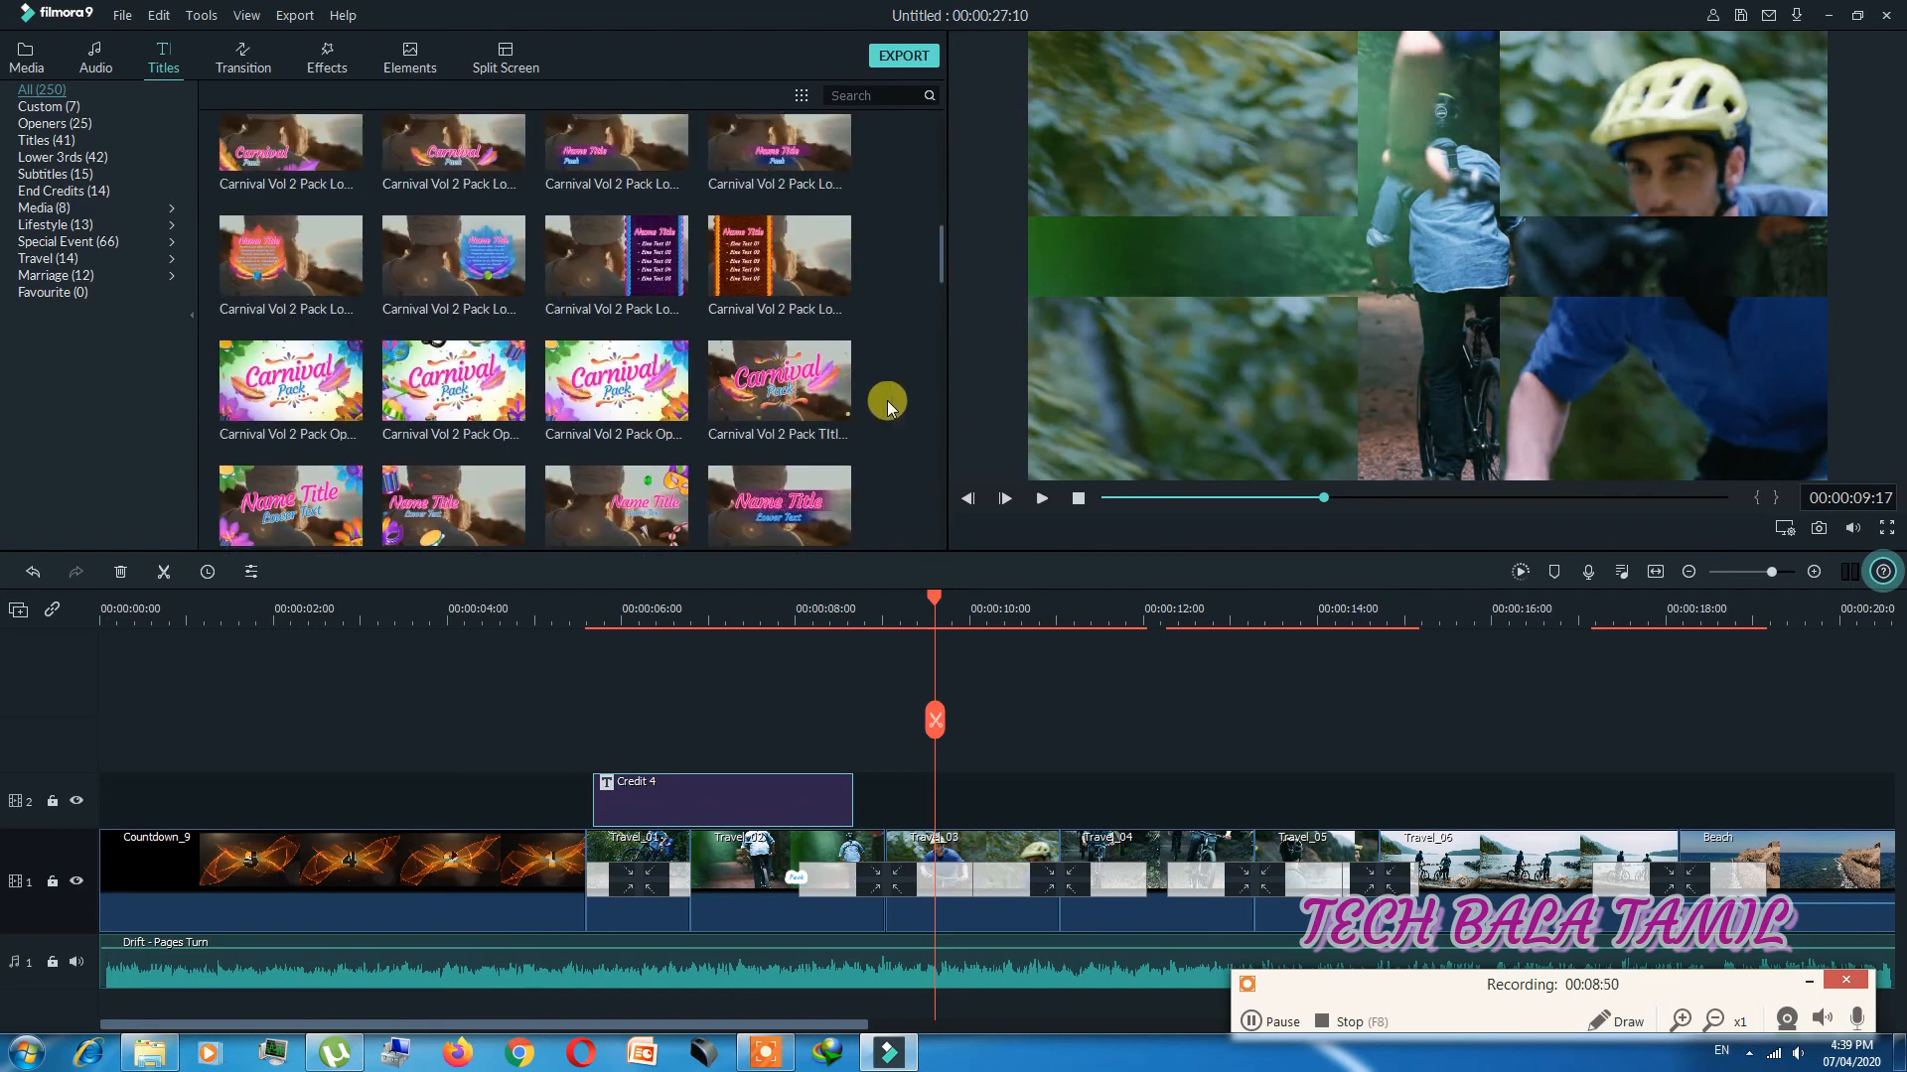
pyautogui.moveTo(816, 404); pyautogui.dragTo(1295, 797)
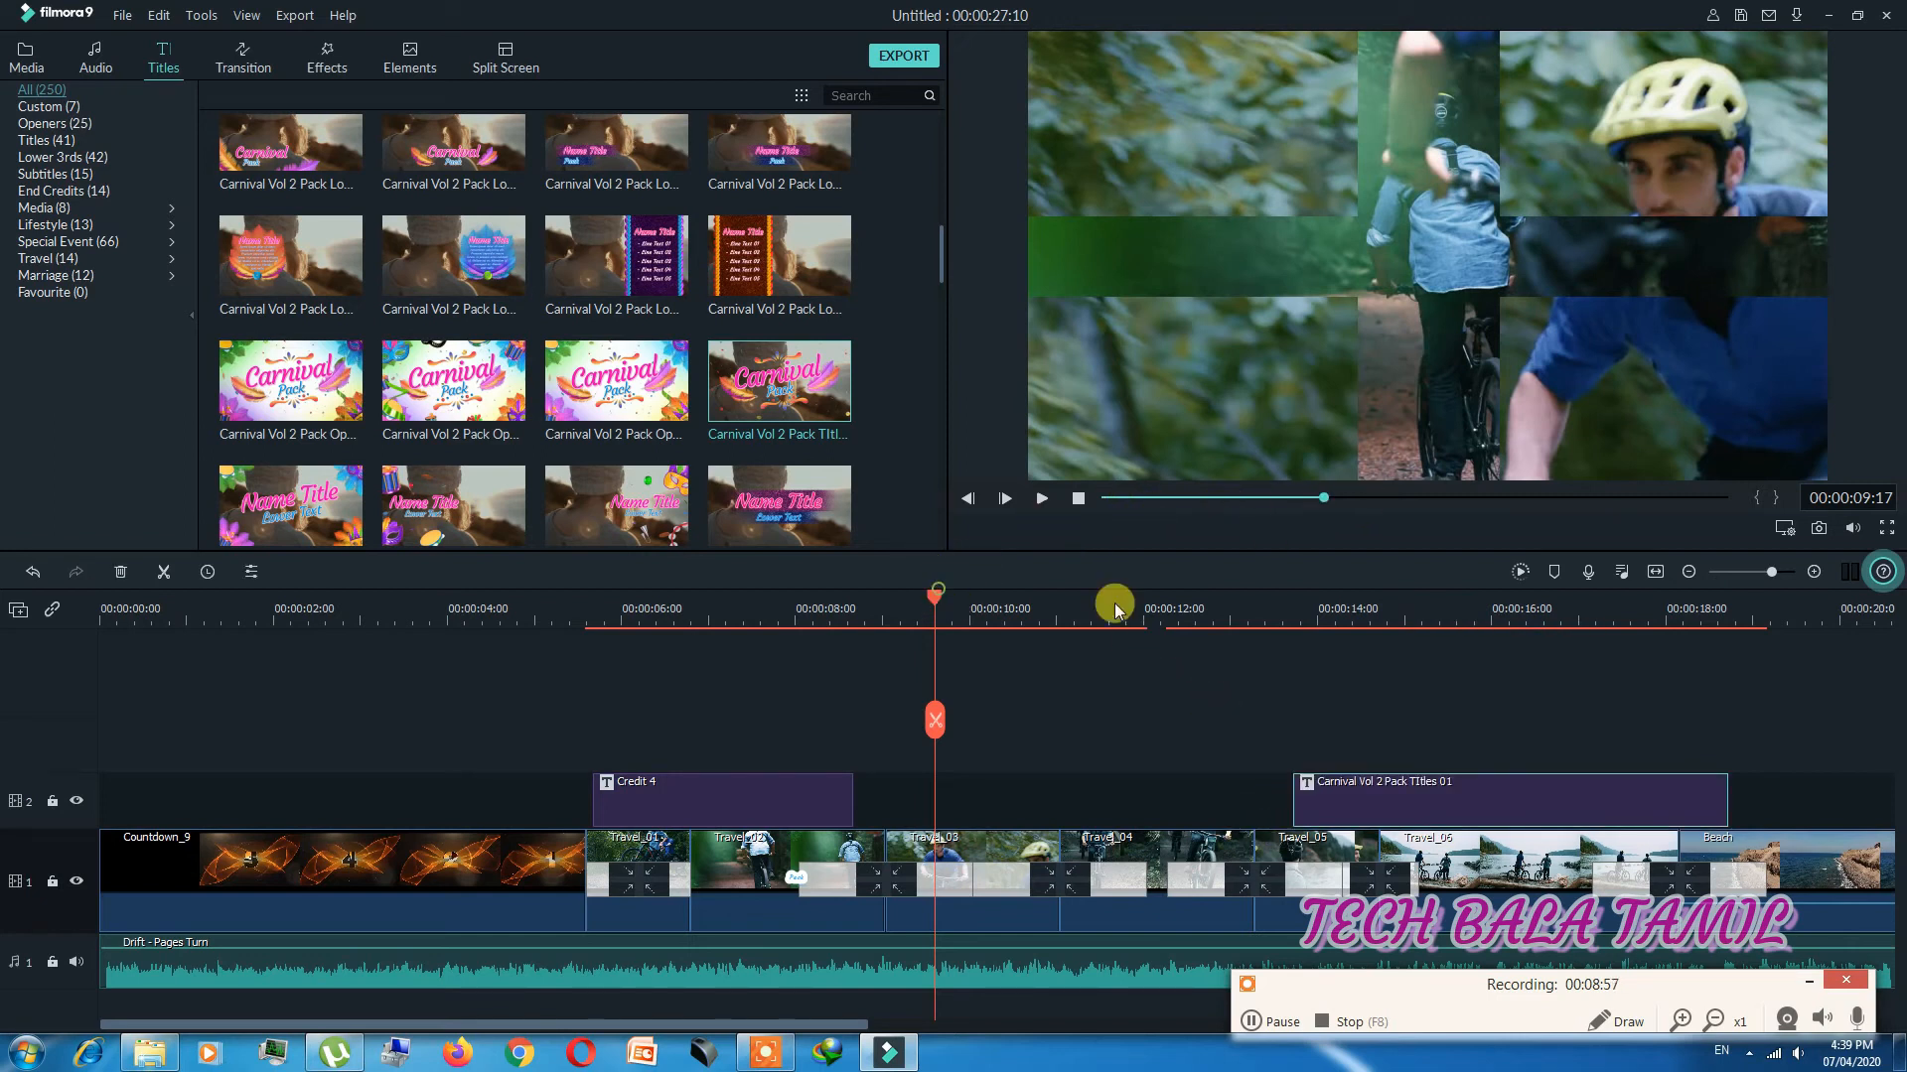
# Step: Play back the Carnival title from its start through to the Beach clip
pyautogui.moveTo(957, 599); pyautogui.dragTo(1297, 624)
pyautogui.click(1042, 499)
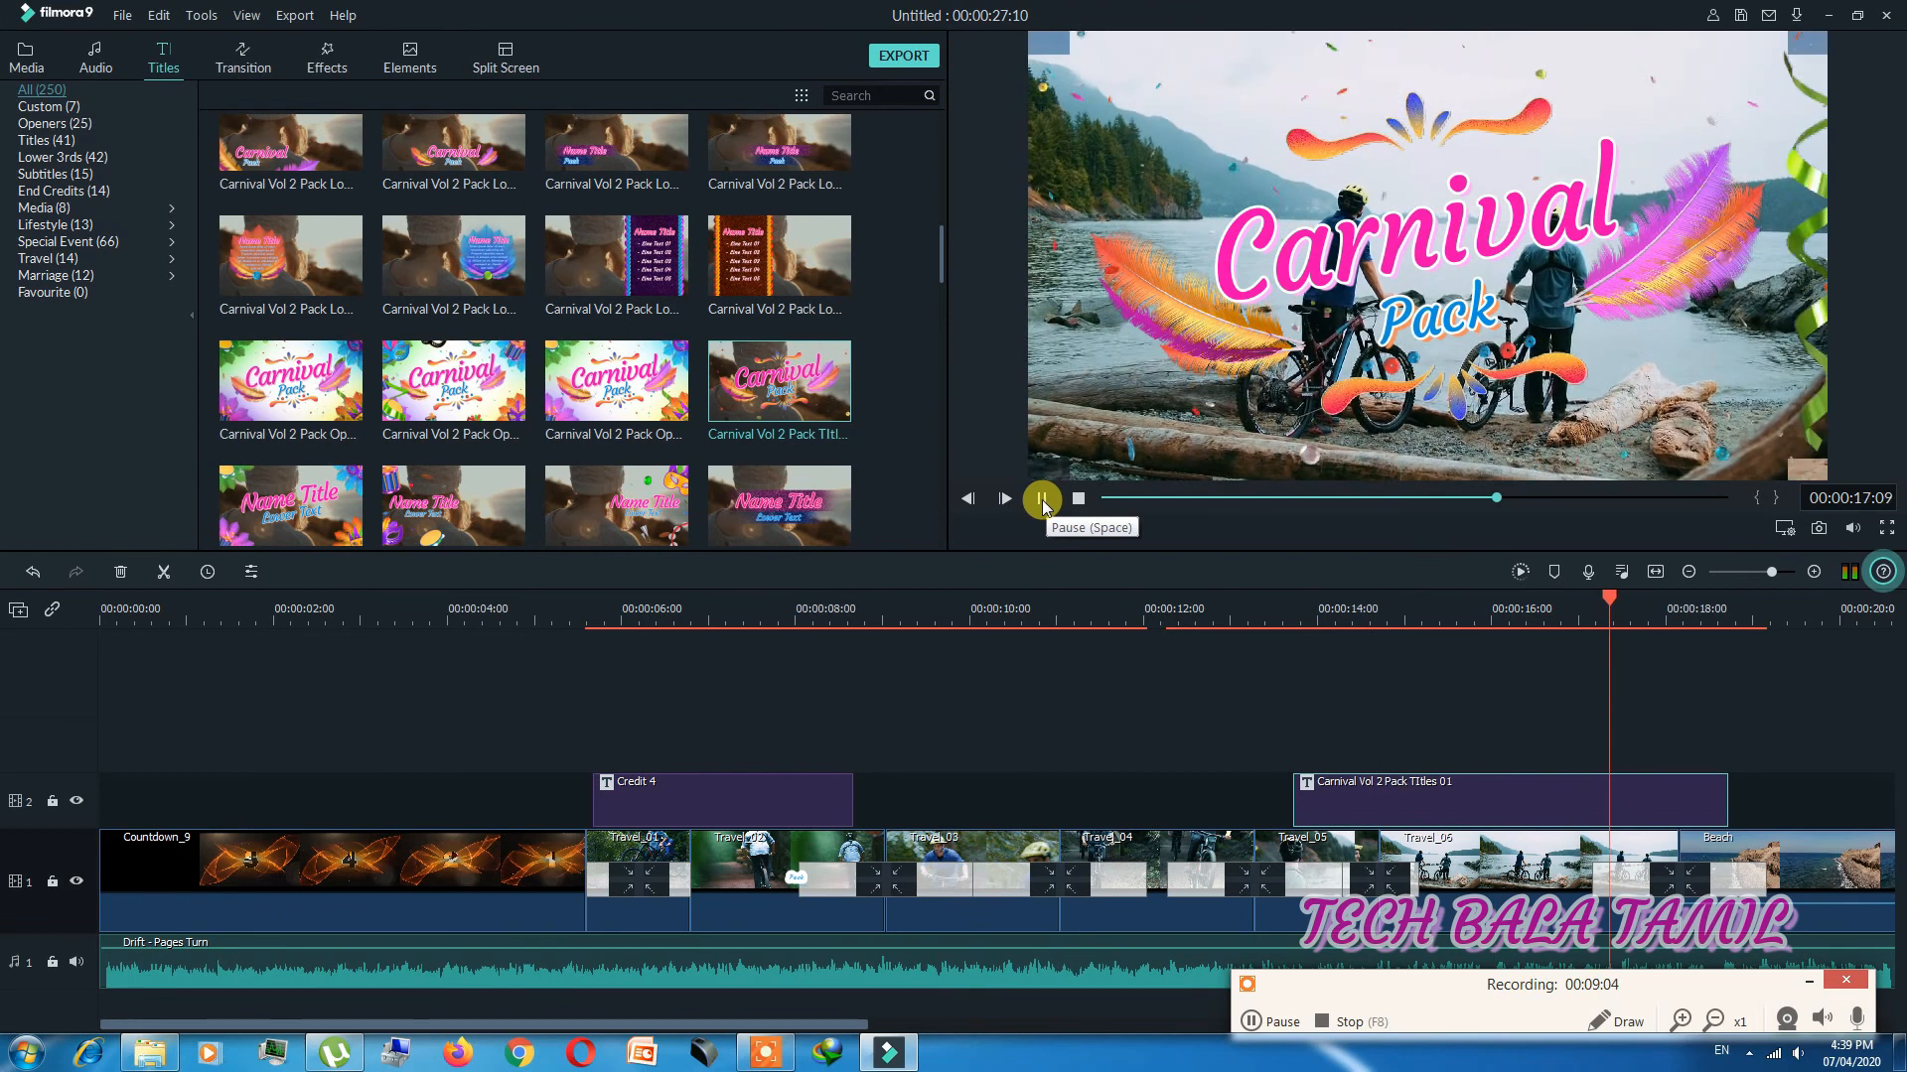
pyautogui.click(1042, 498)
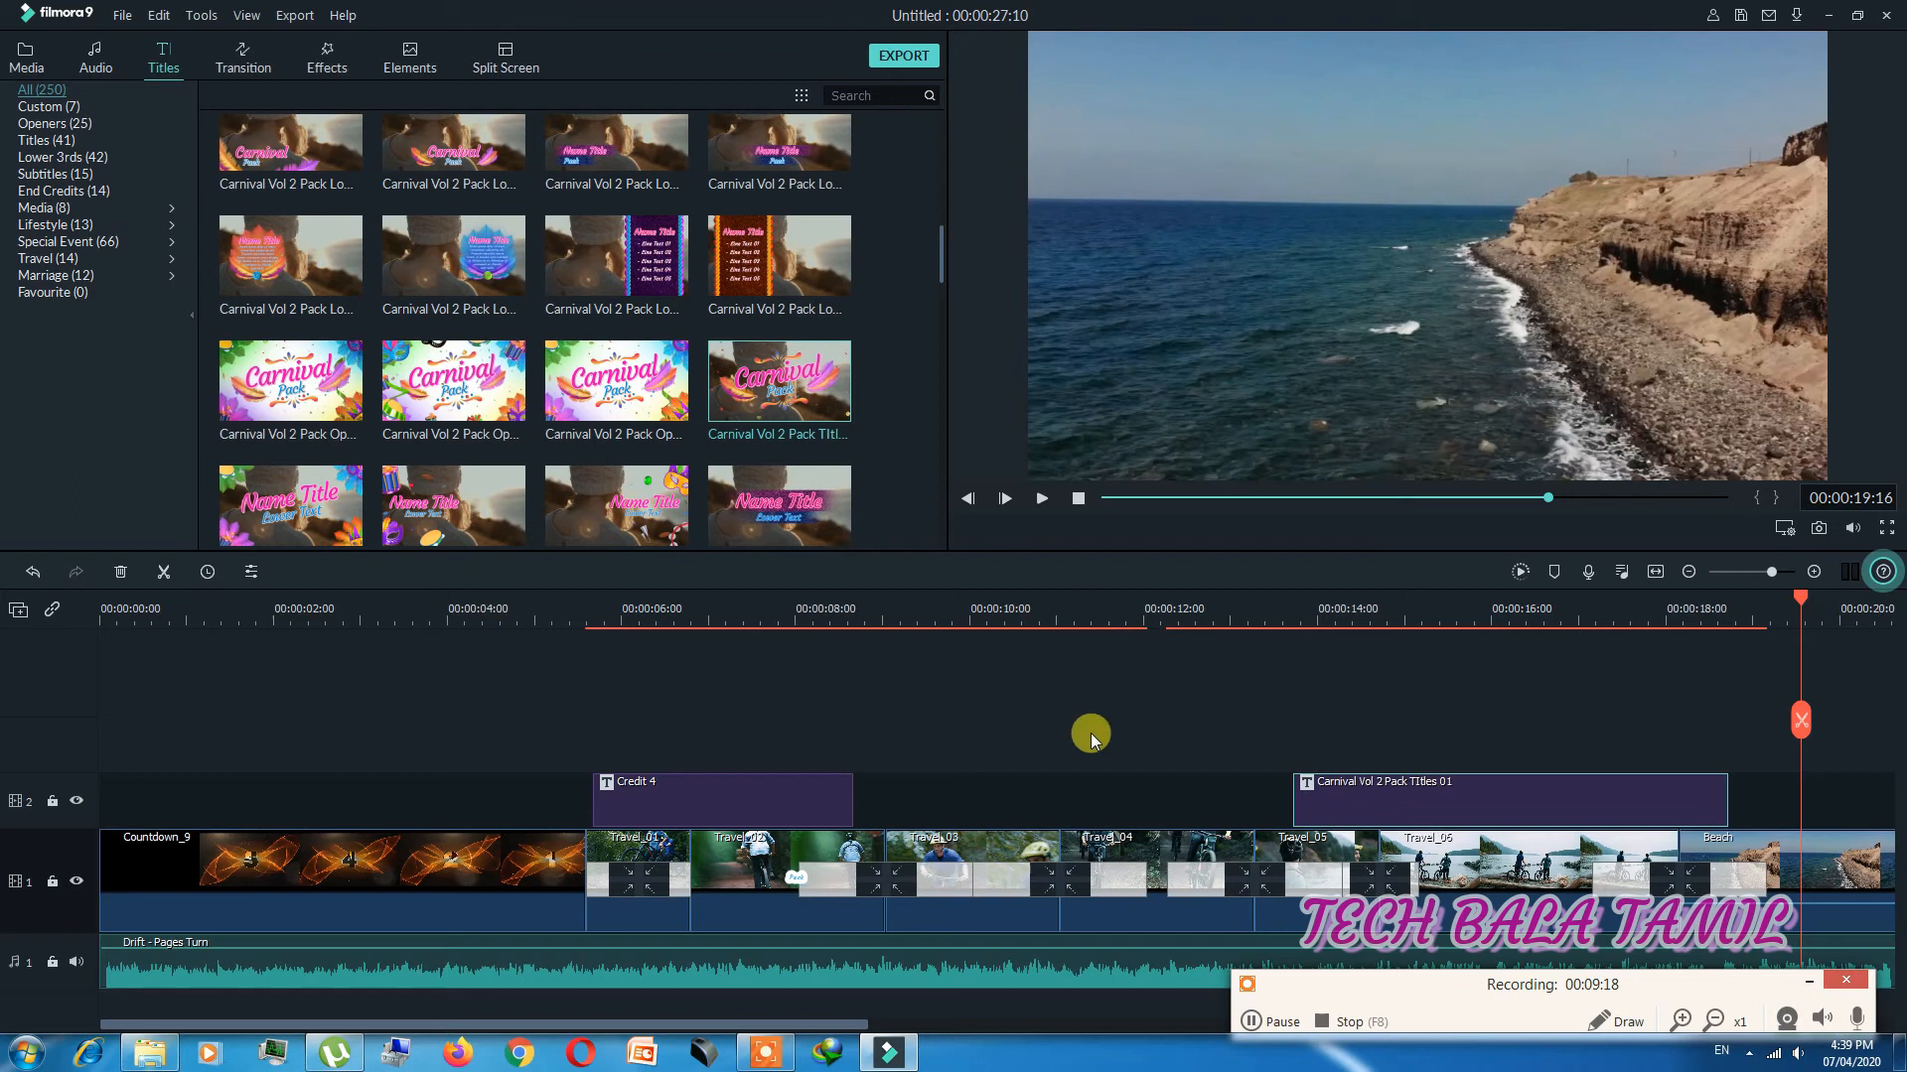
# Step: Move the playhead forward to 00:00:20:15 within the Beach clip
pyautogui.moveTo(765, 1023); pyautogui.dragTo(1199, 1065)
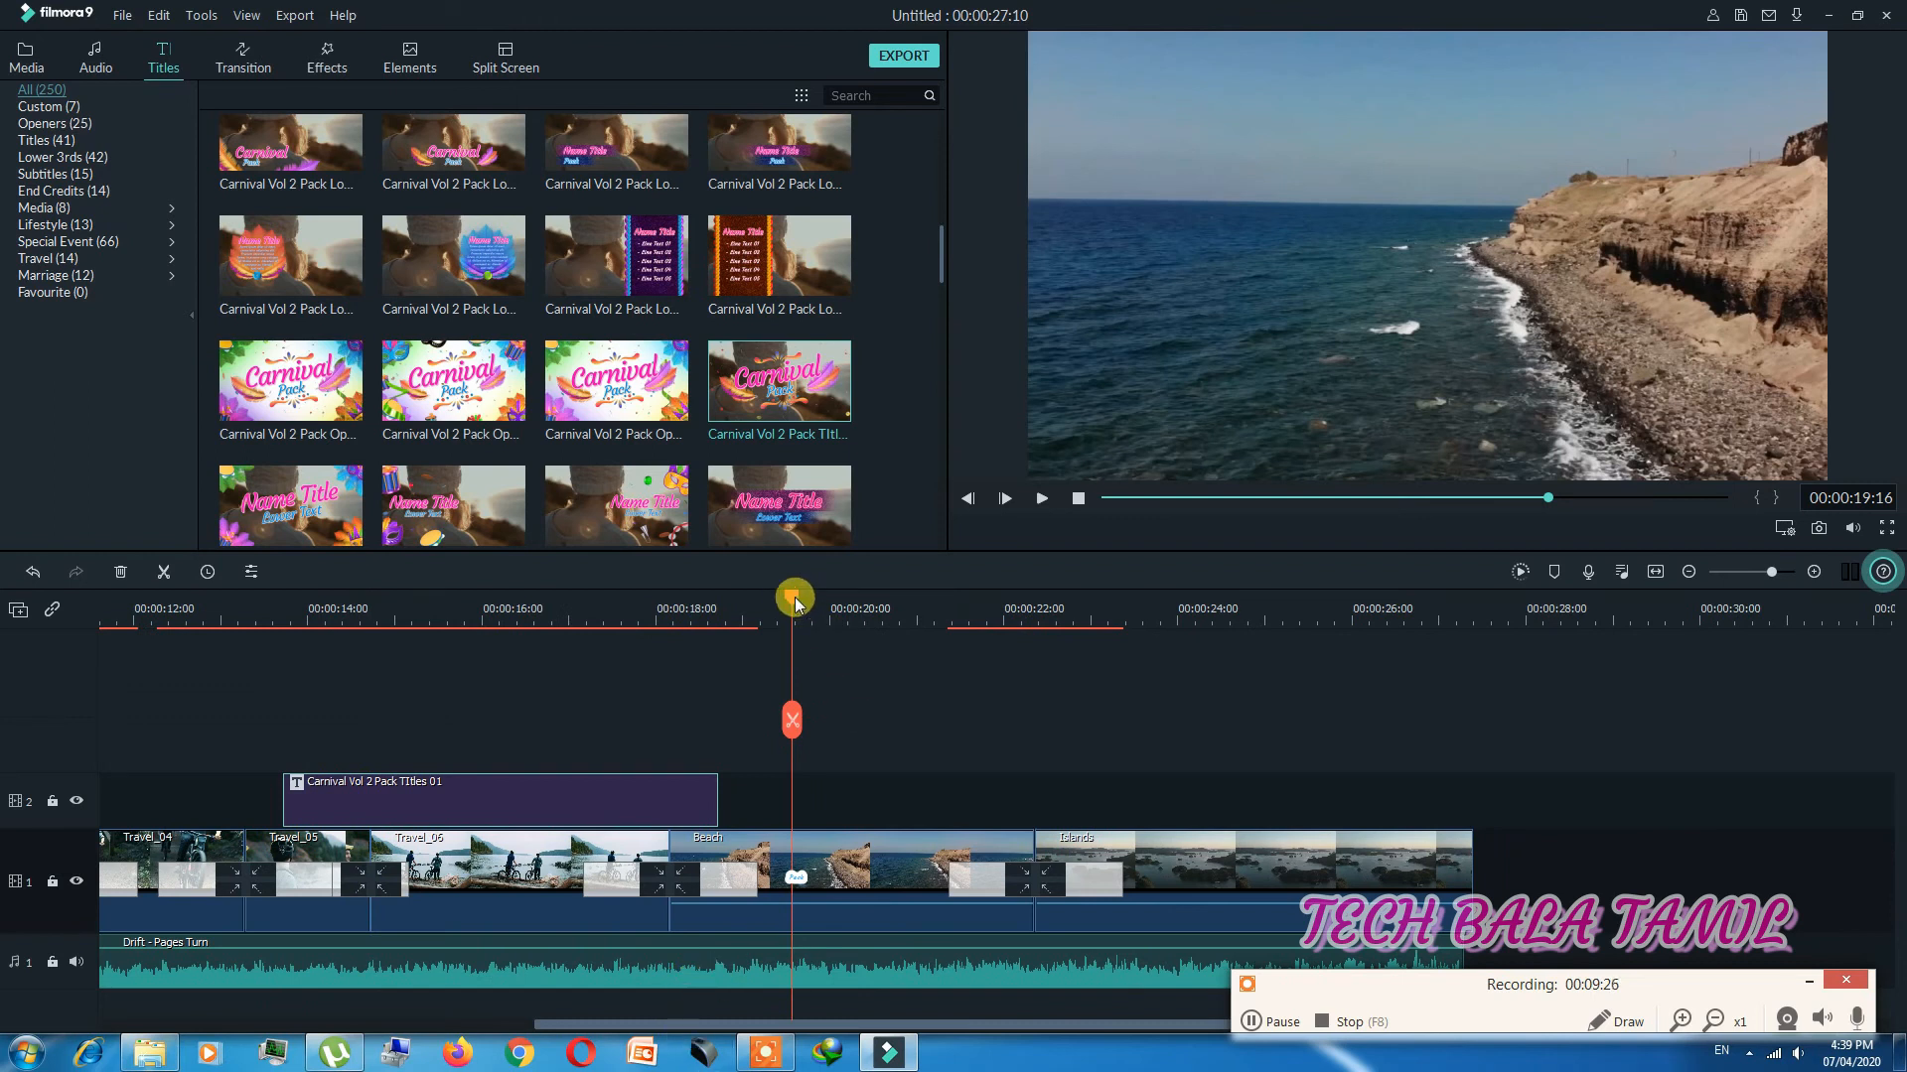
pyautogui.moveTo(795, 601); pyautogui.dragTo(879, 641)
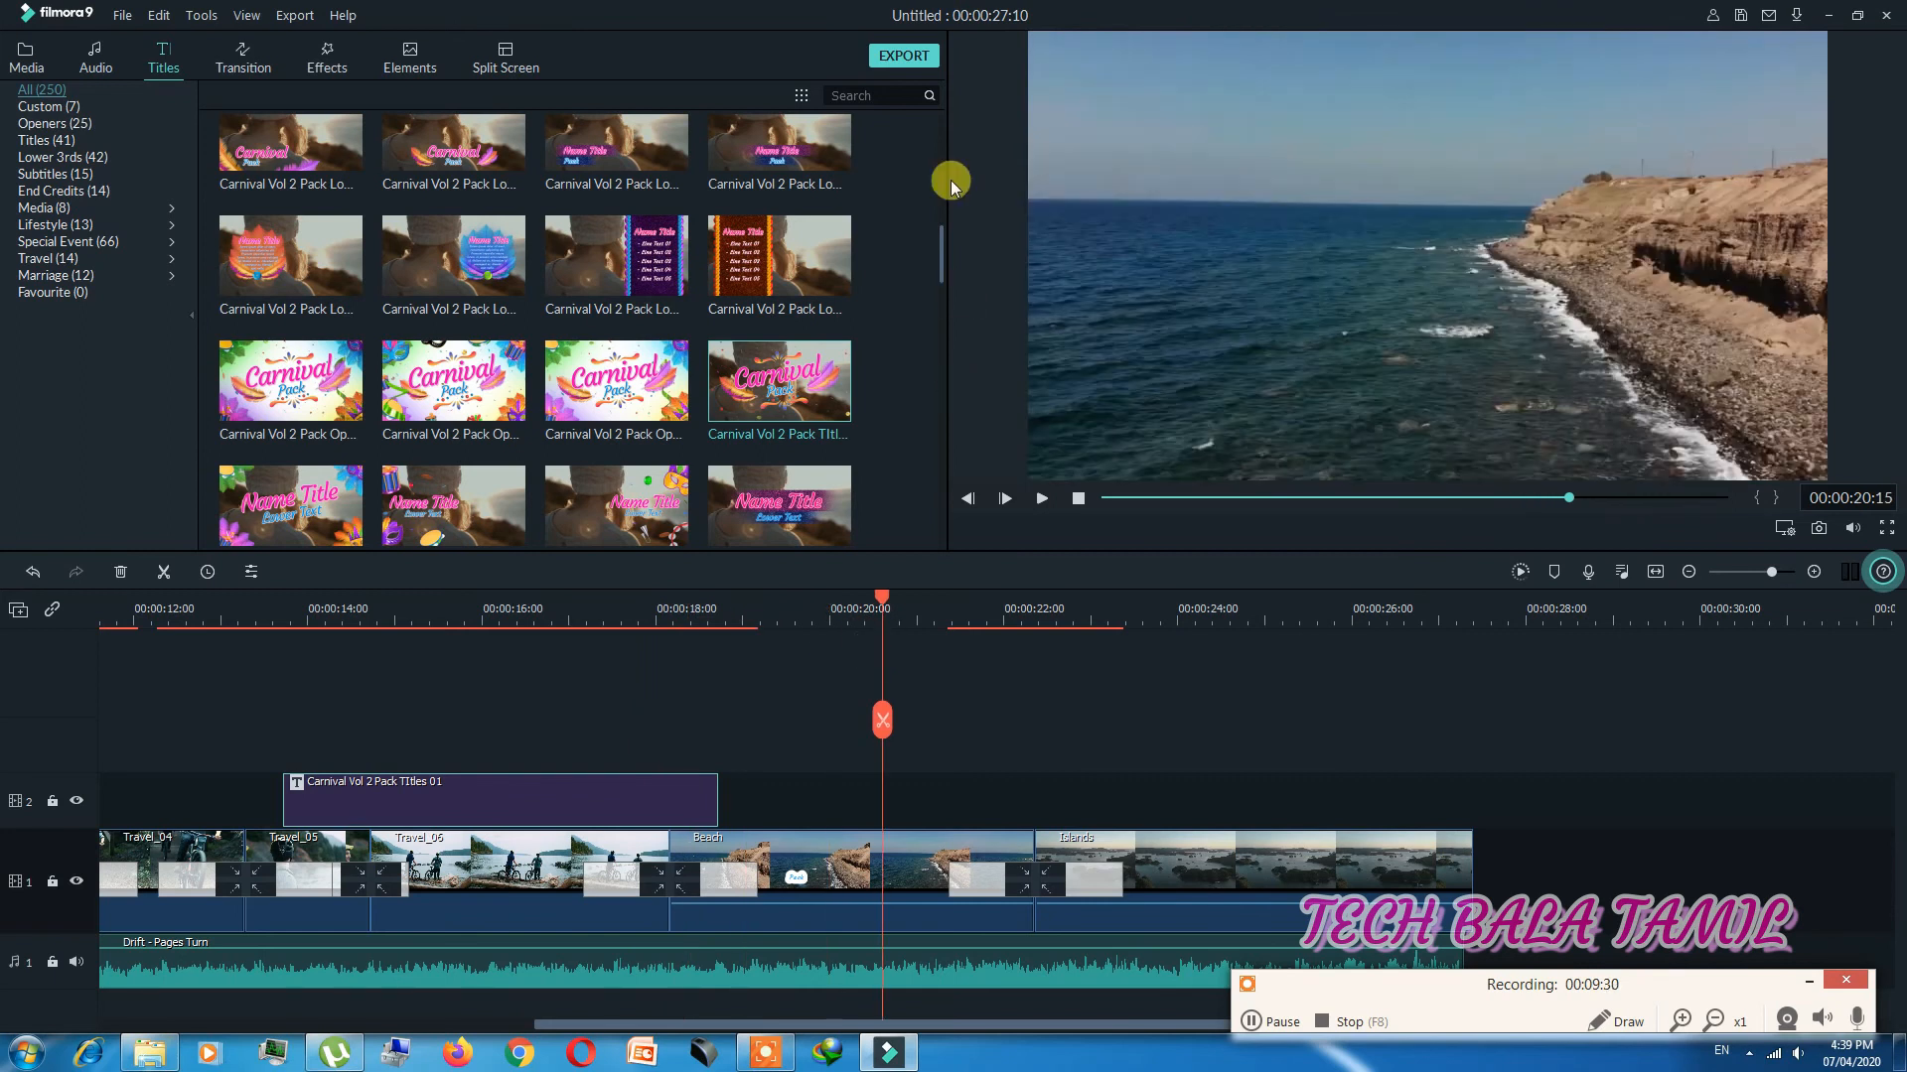
# Step: Export the video locally as an MP4 named "filmora part 3" at Good quality, 1920x1080 and 25 fps
pyautogui.click(904, 57)
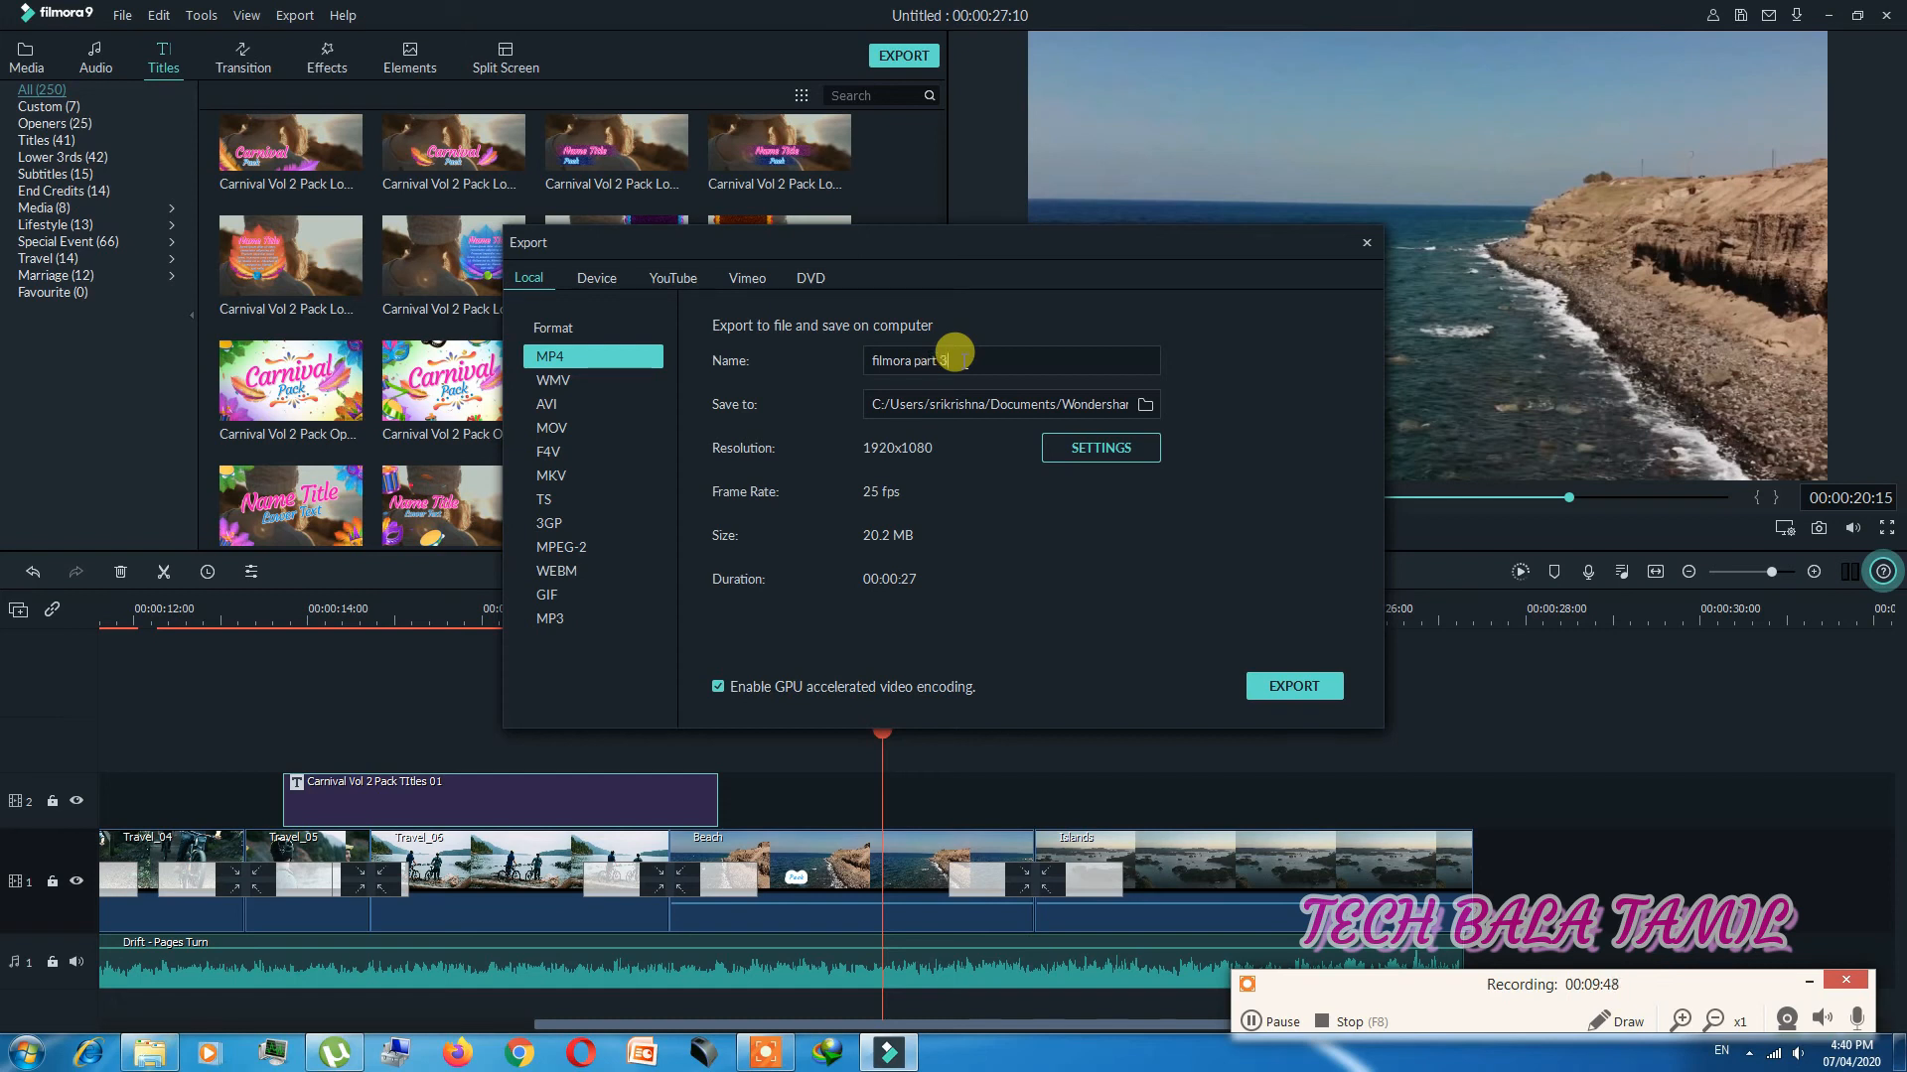
pyautogui.click(1117, 449)
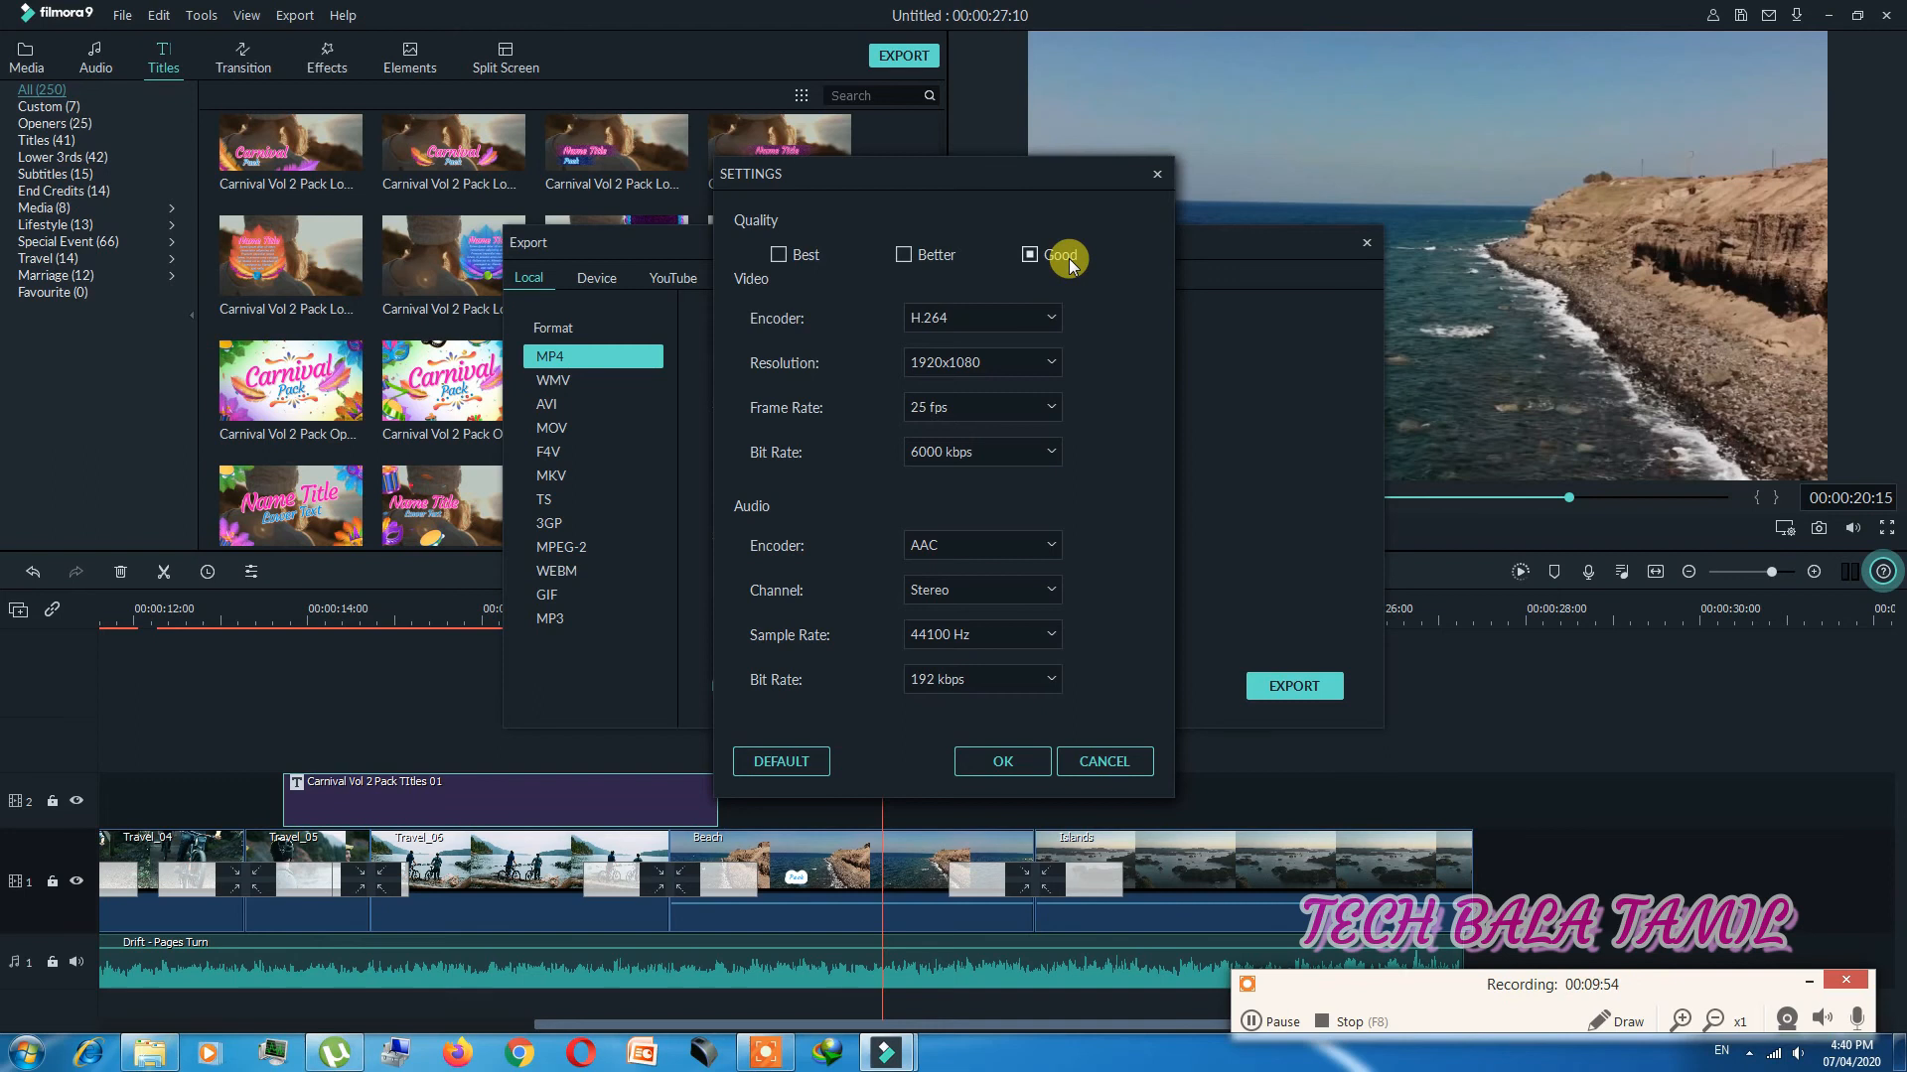
pyautogui.click(1012, 763)
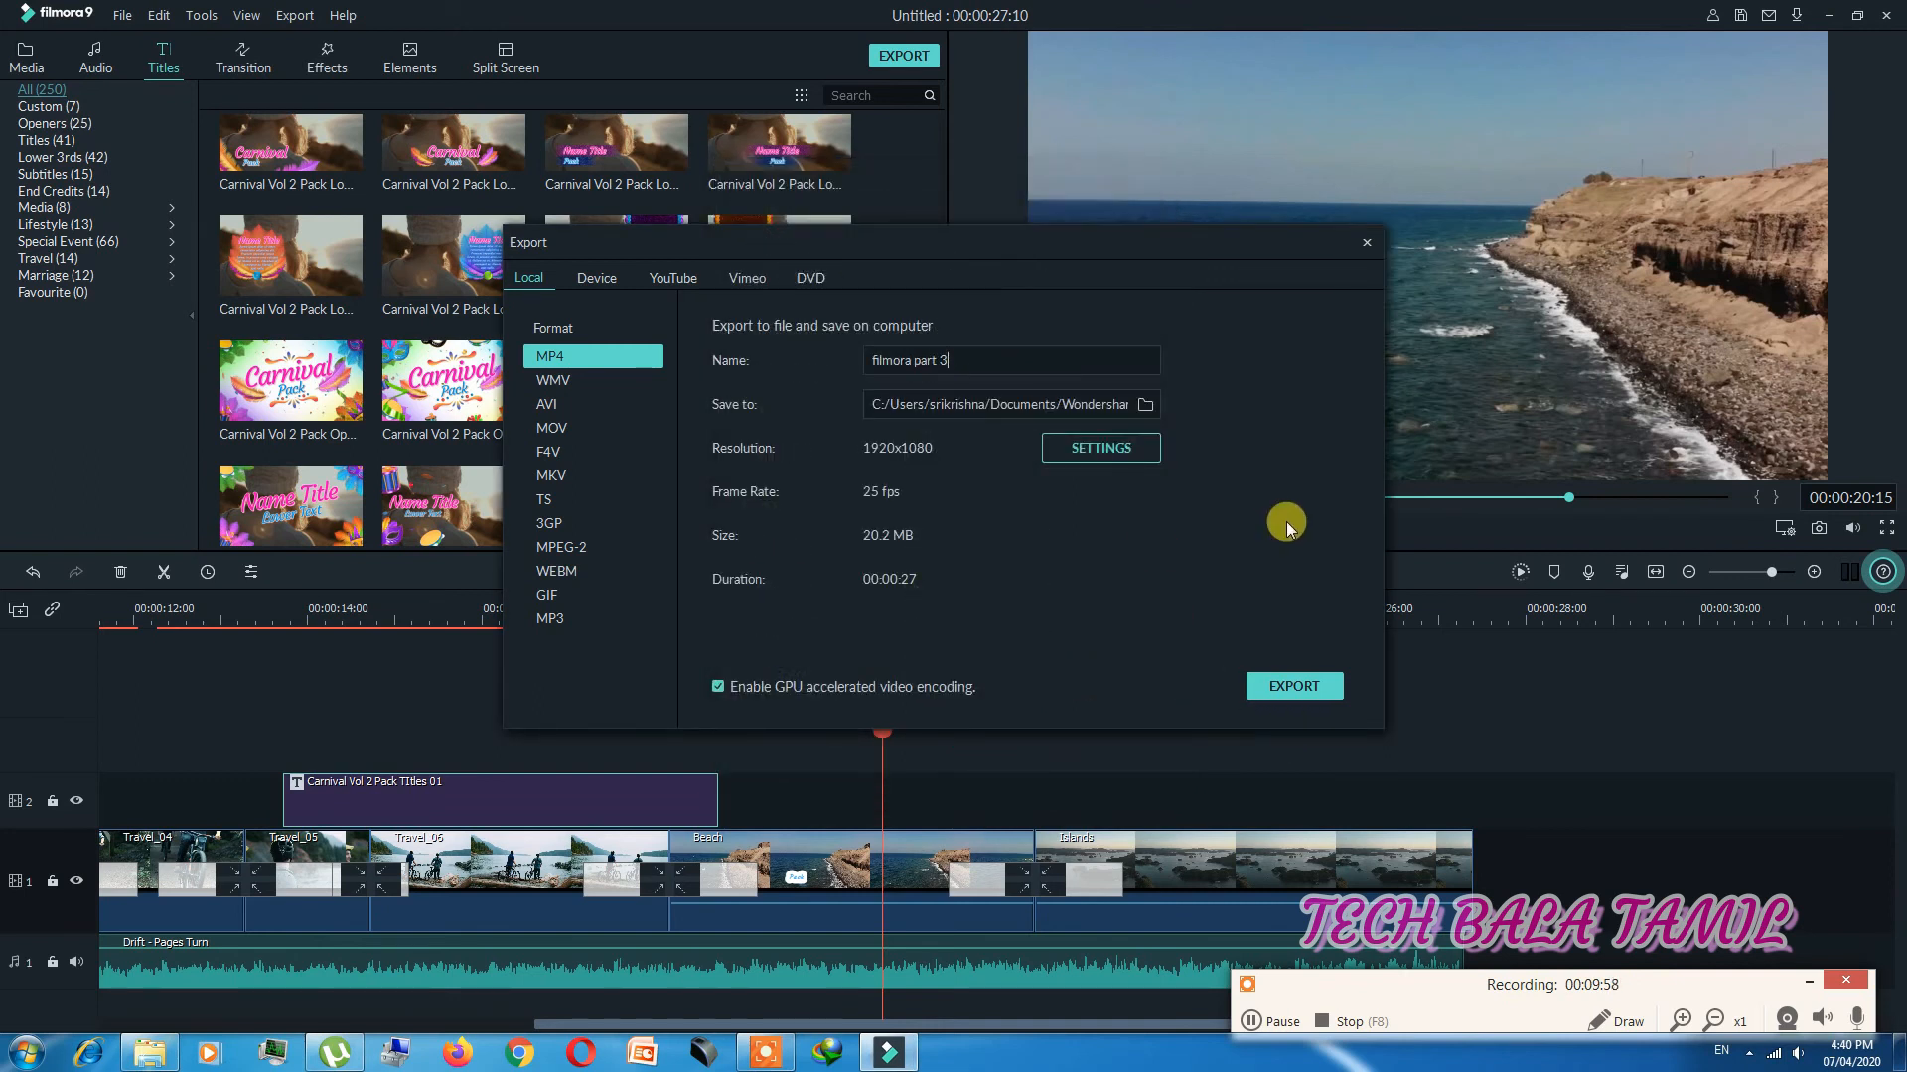
pyautogui.click(1301, 688)
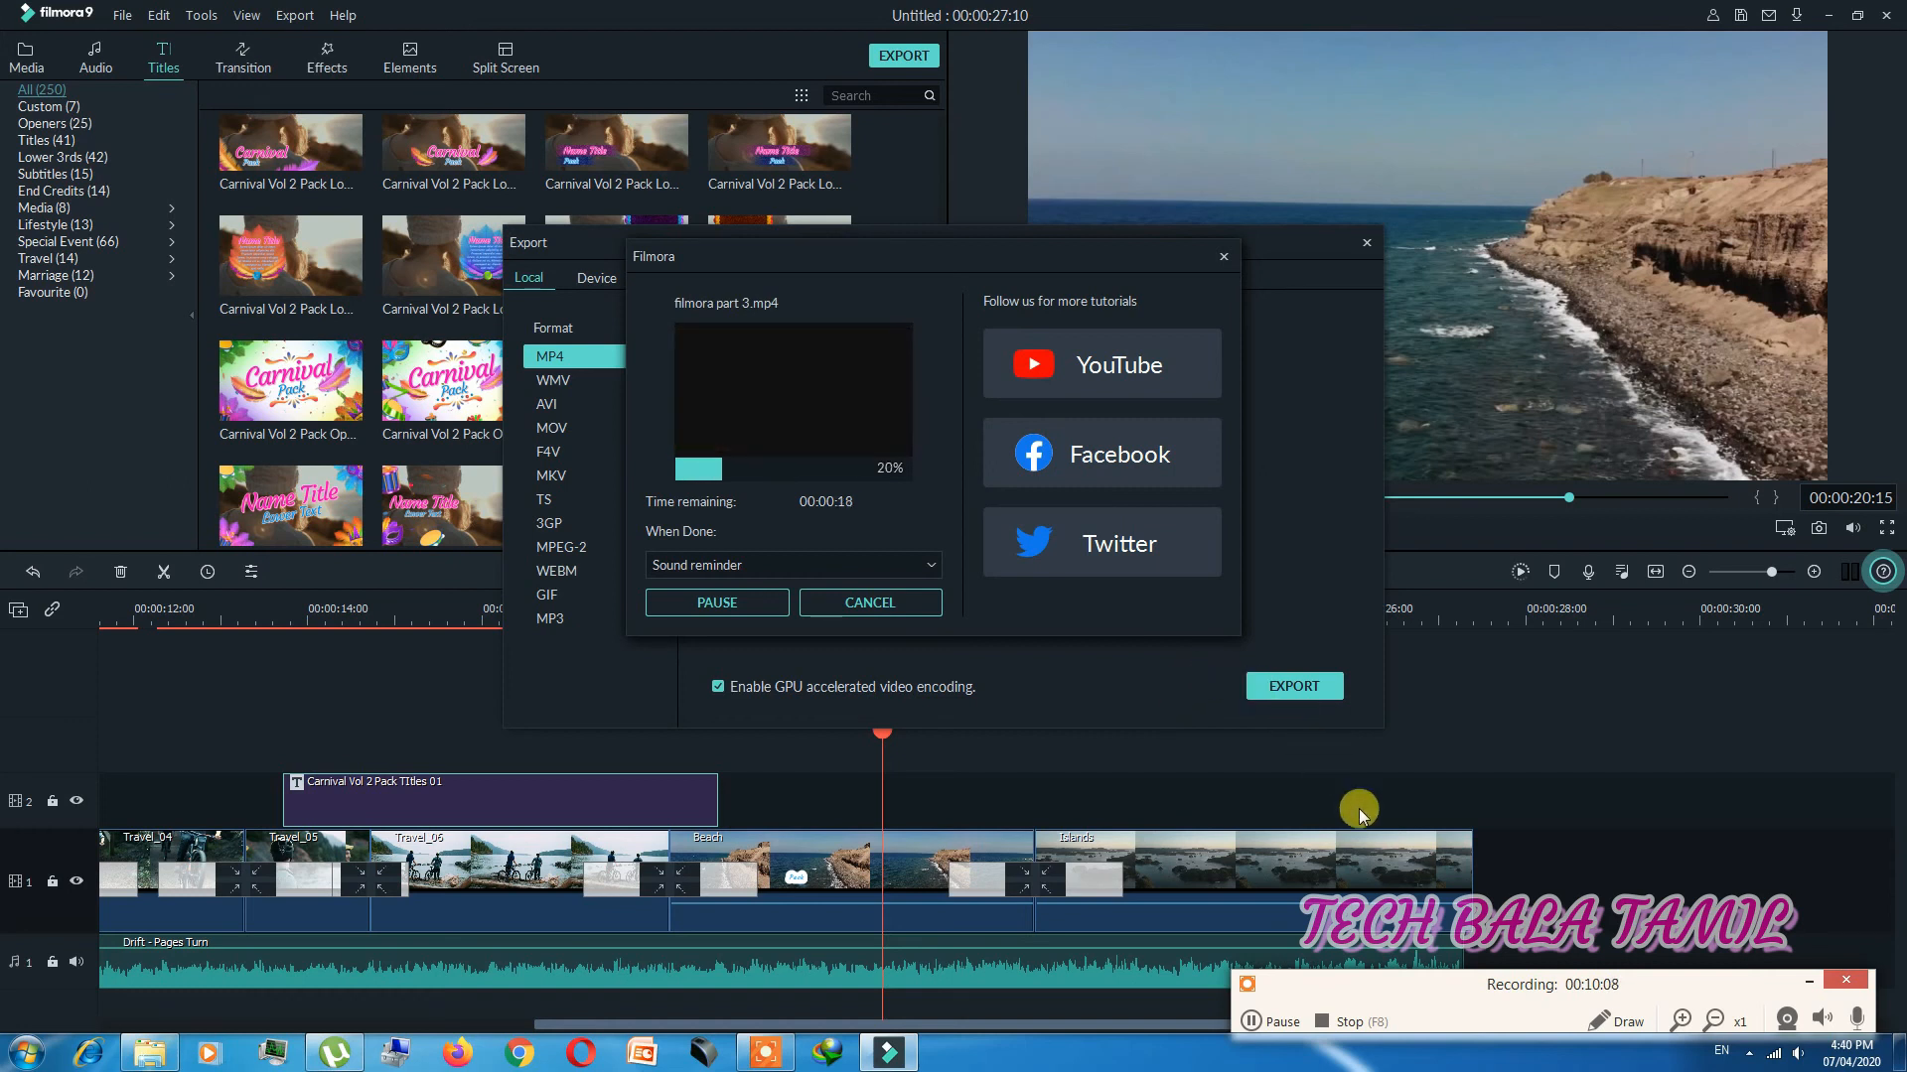
pyautogui.click(1253, 1023)
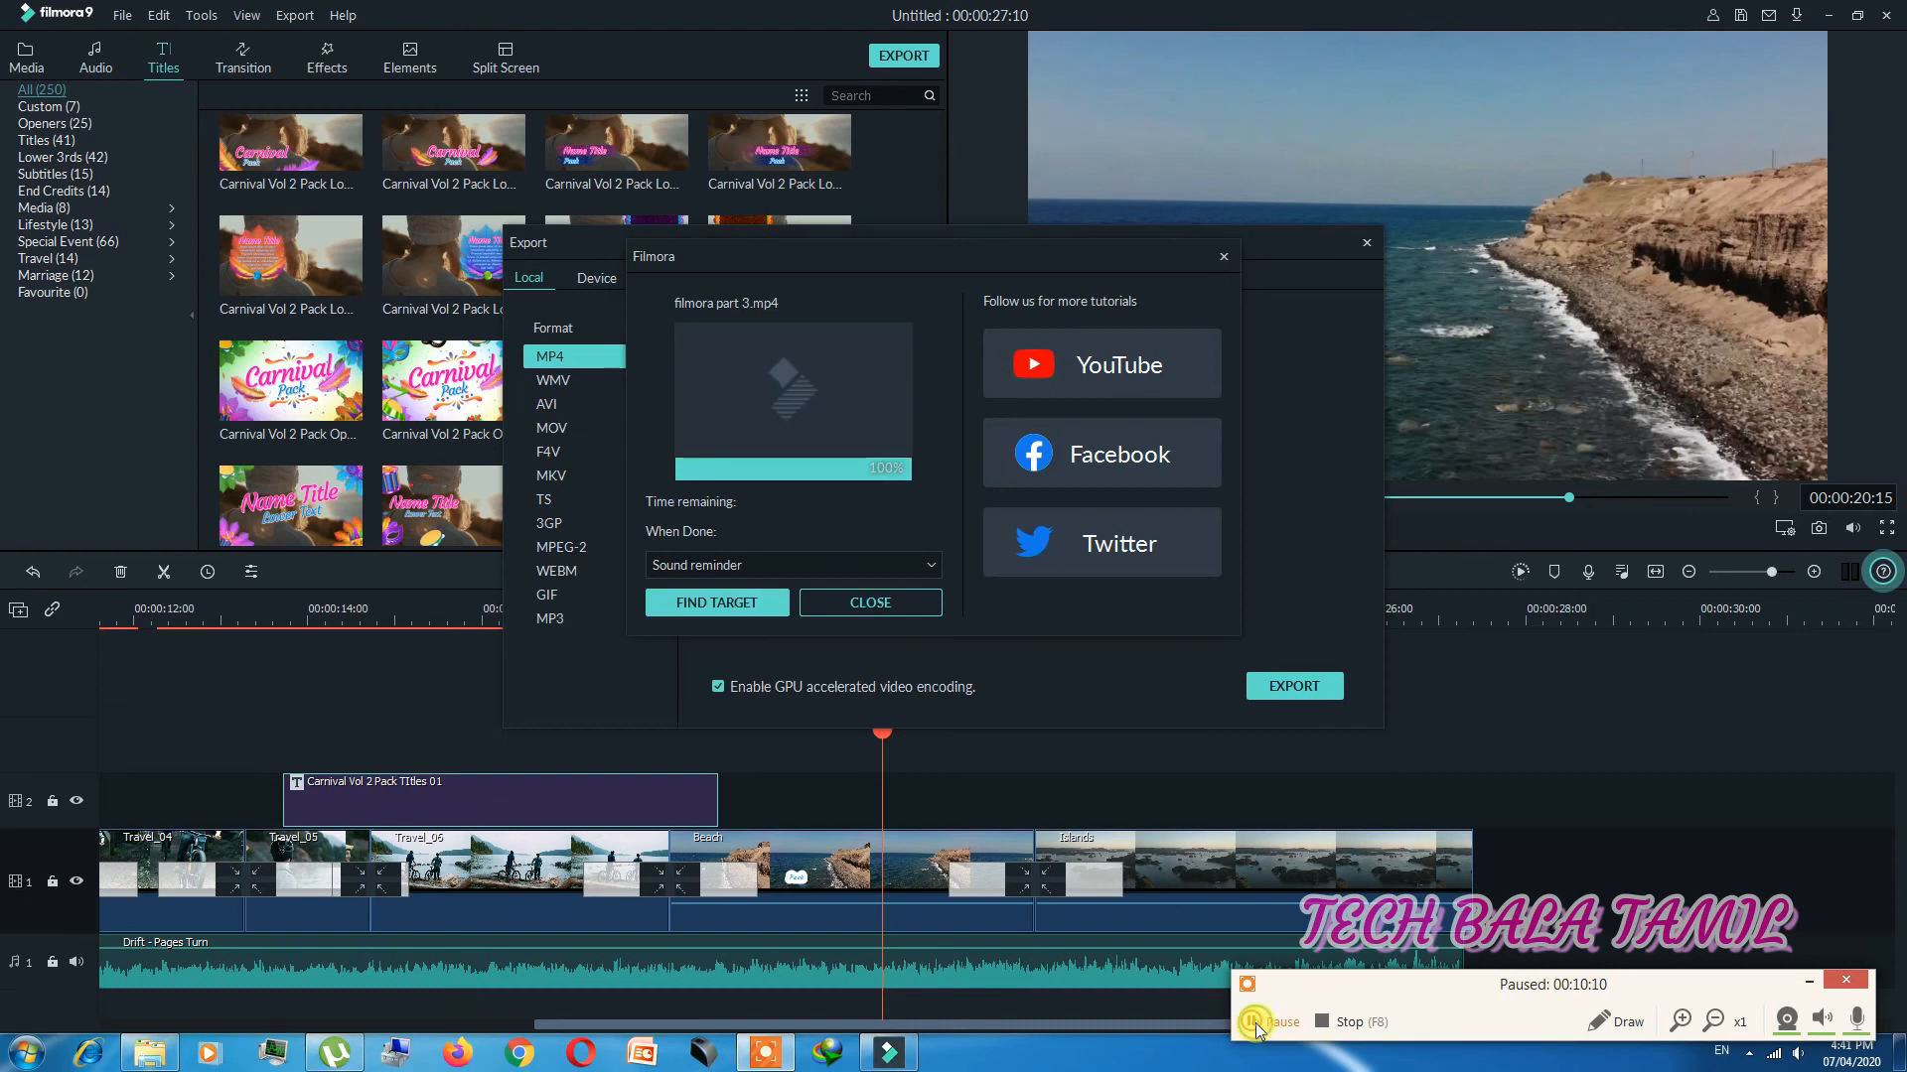
pyautogui.click(1253, 1023)
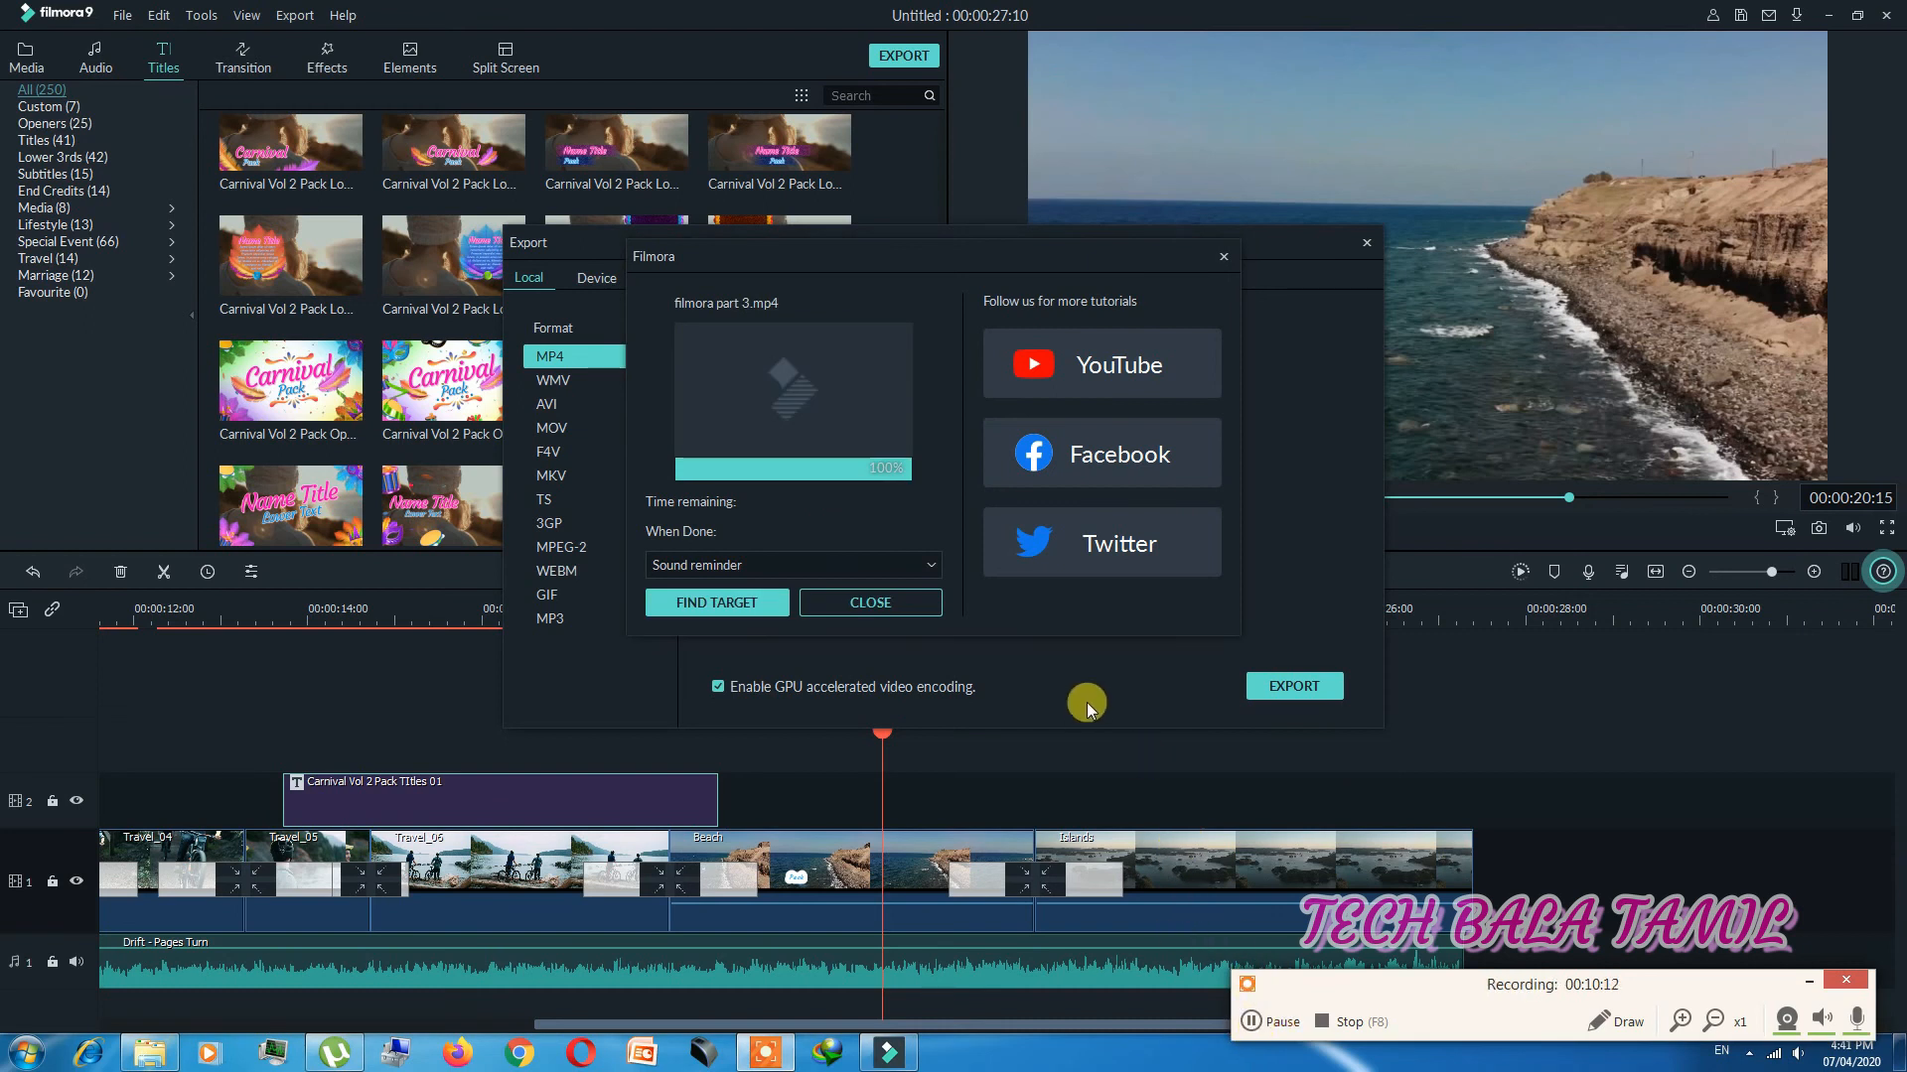
# Step: Open the folder of the exported video and play the "filmora part 3" file with MPC-HC
pyautogui.click(733, 602)
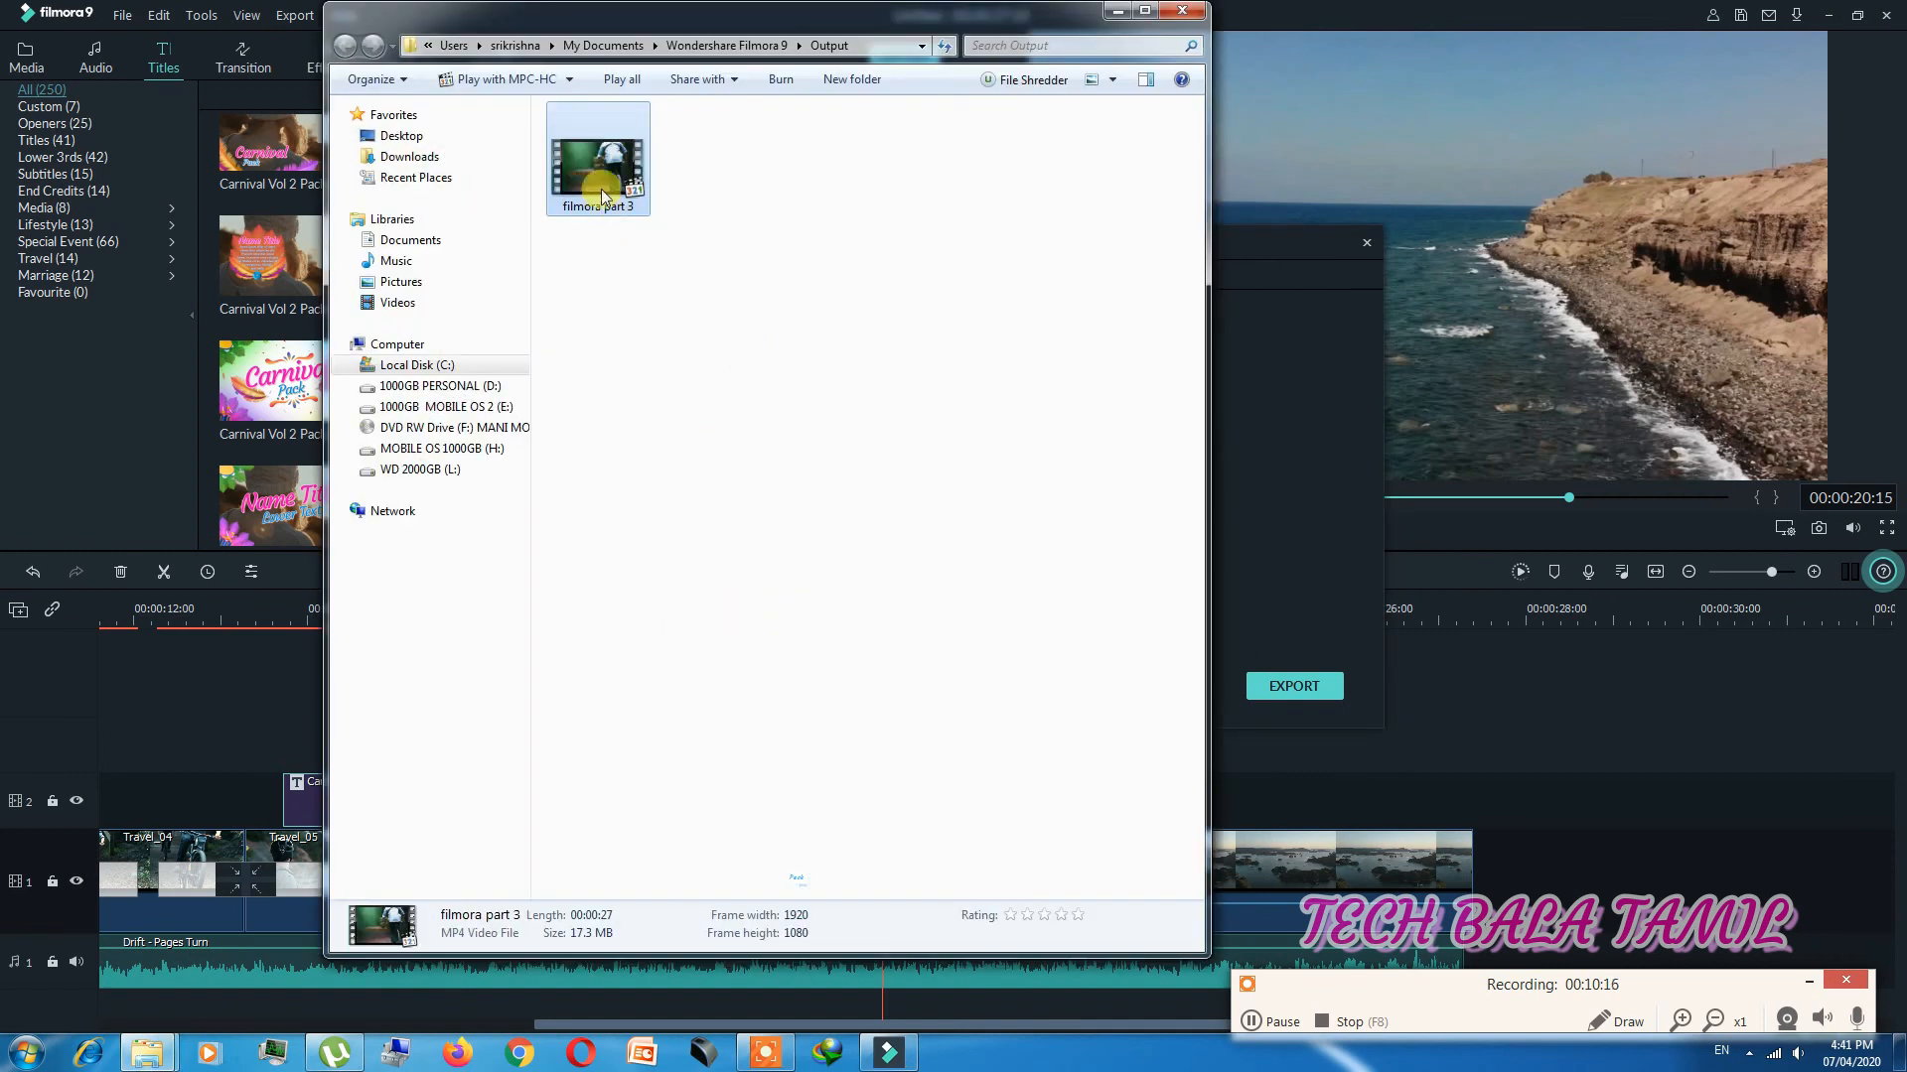
pyautogui.doubleClick(597, 169)
pyautogui.rightClick(597, 165)
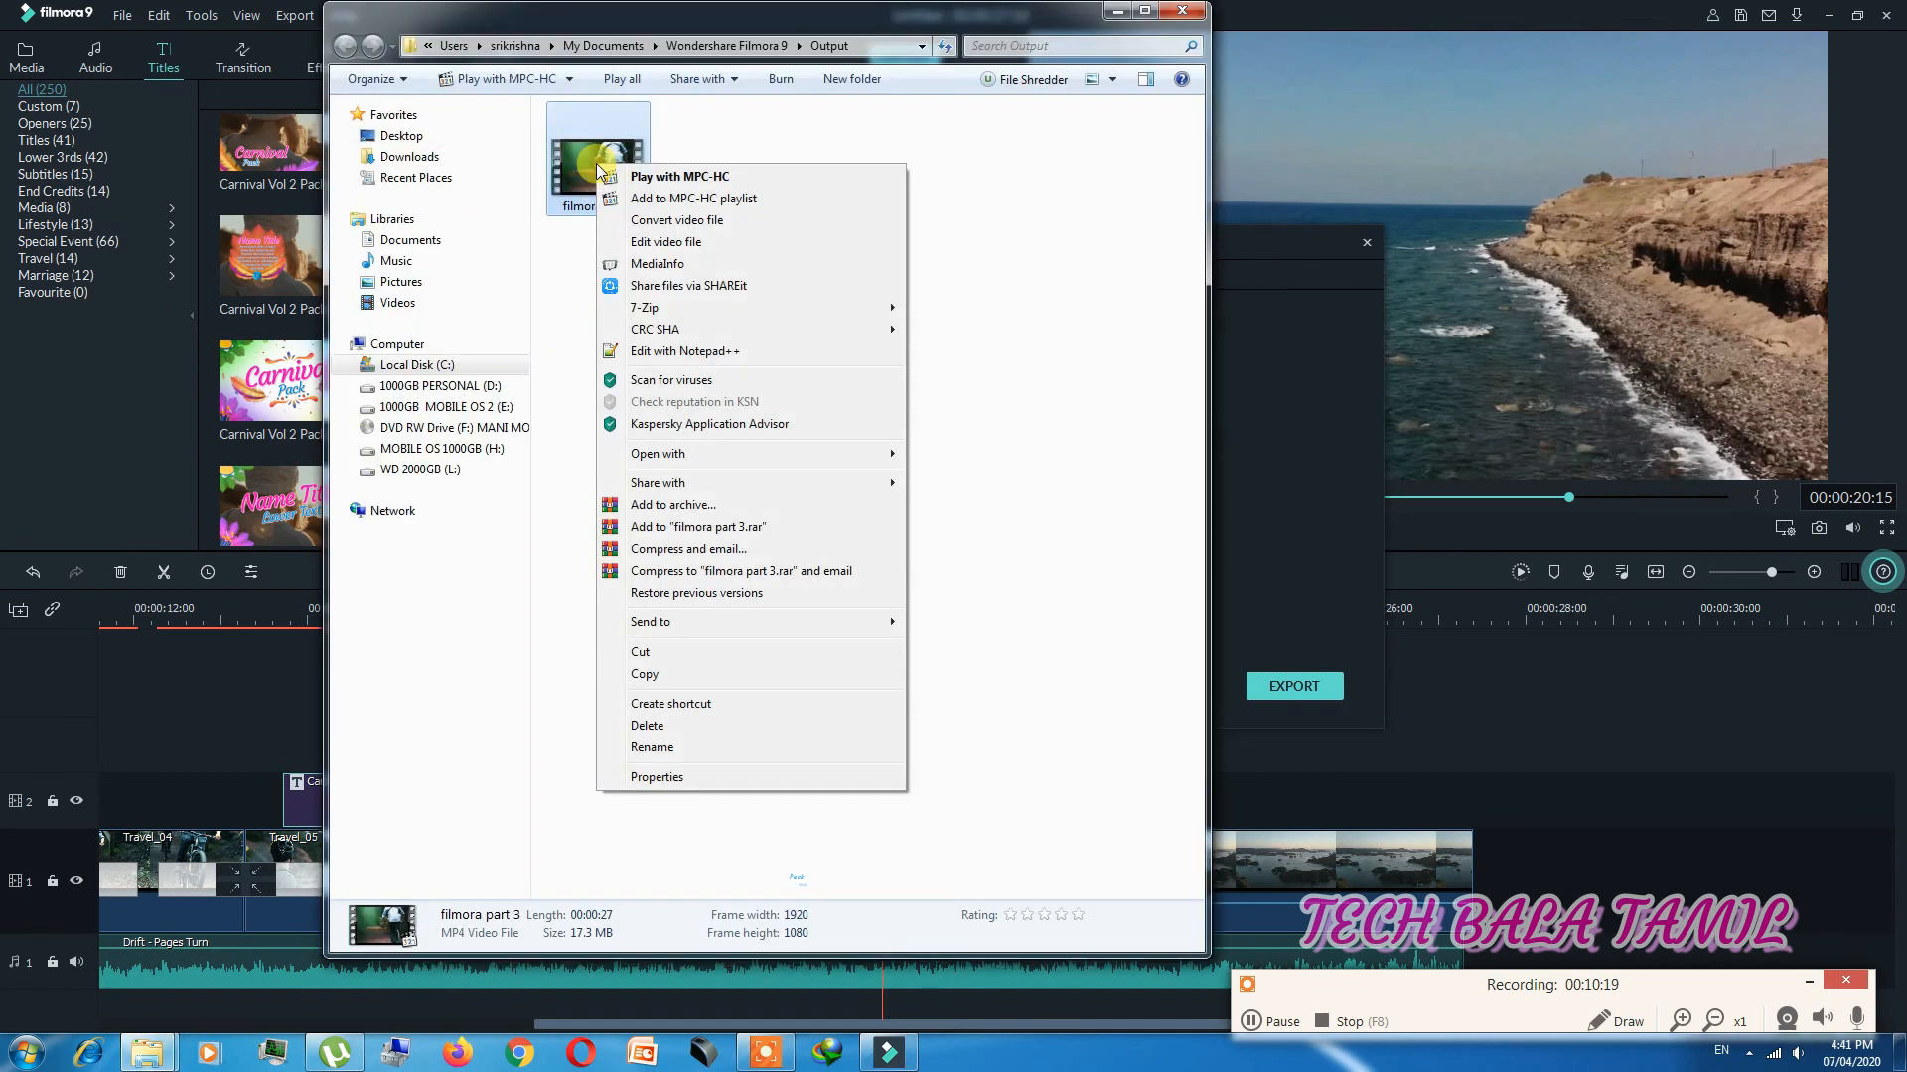
pyautogui.click(707, 177)
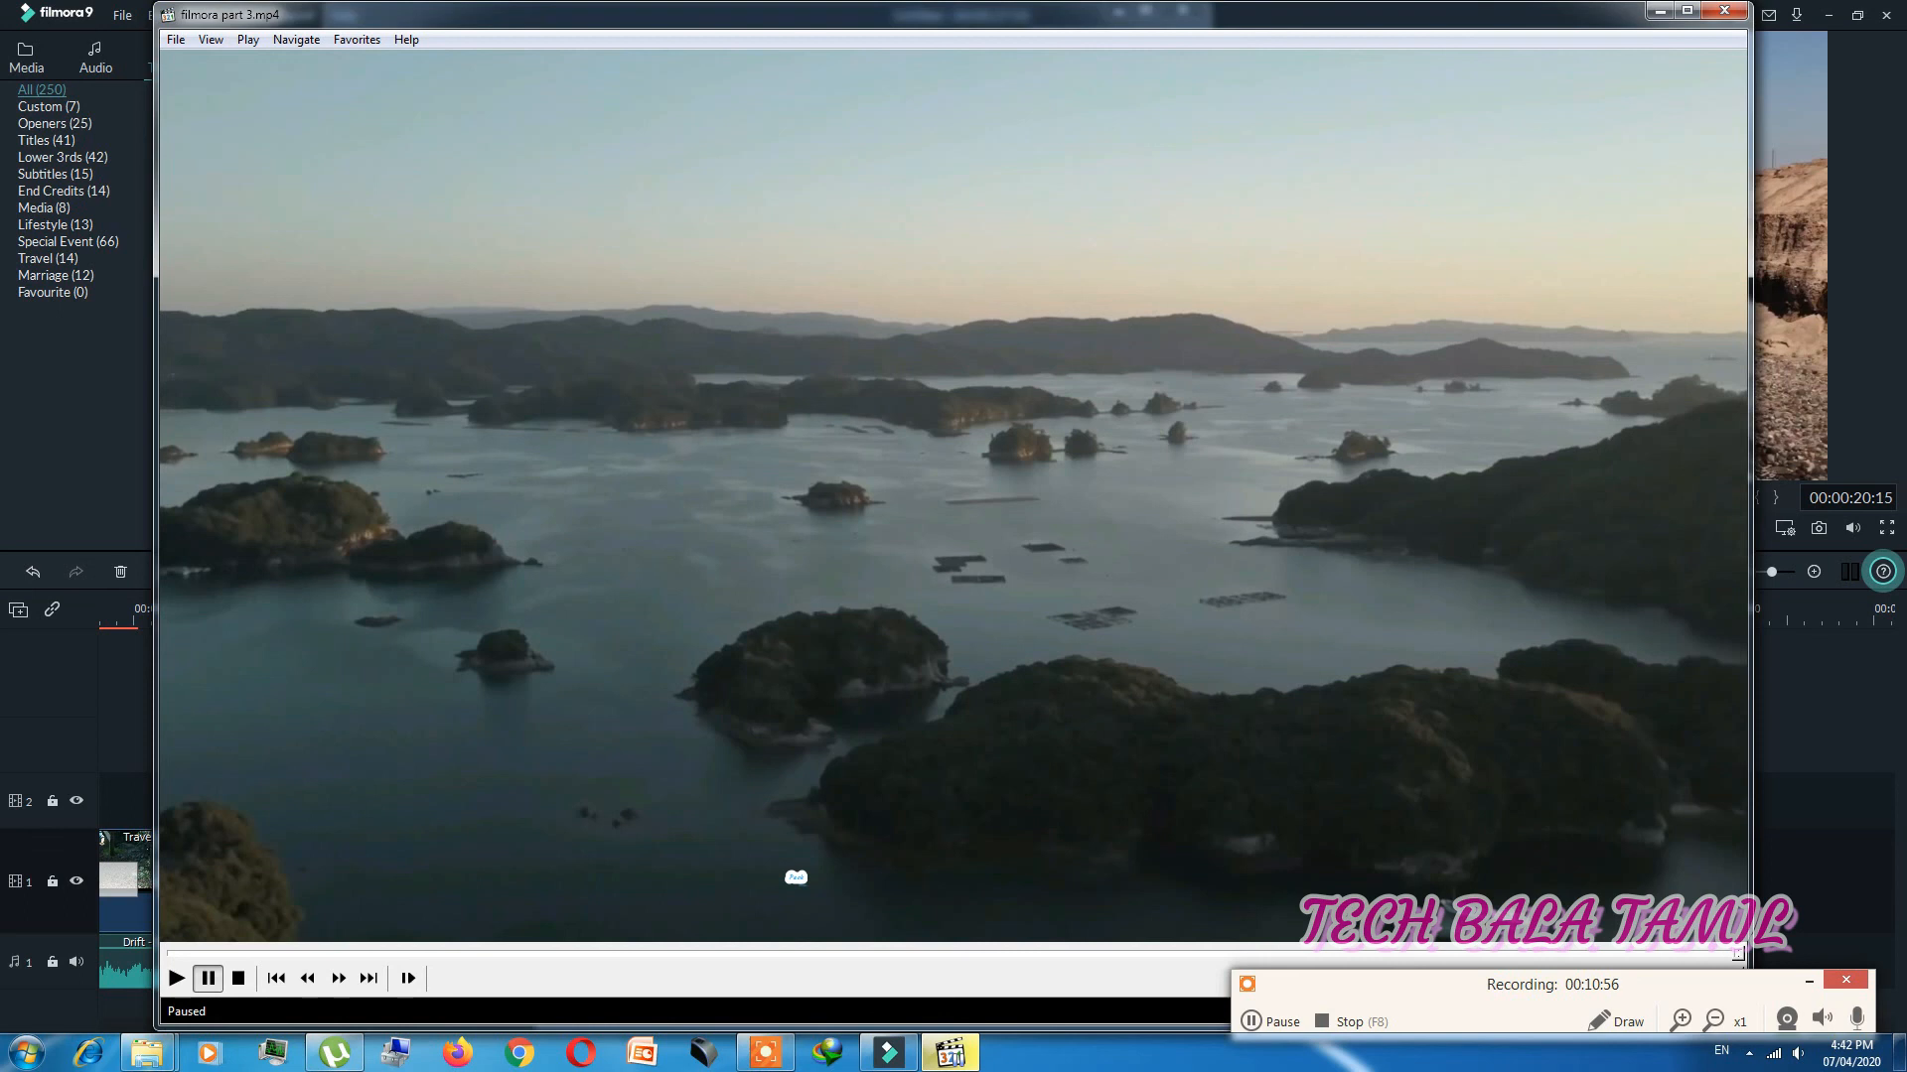
pyautogui.click(1343, 1017)
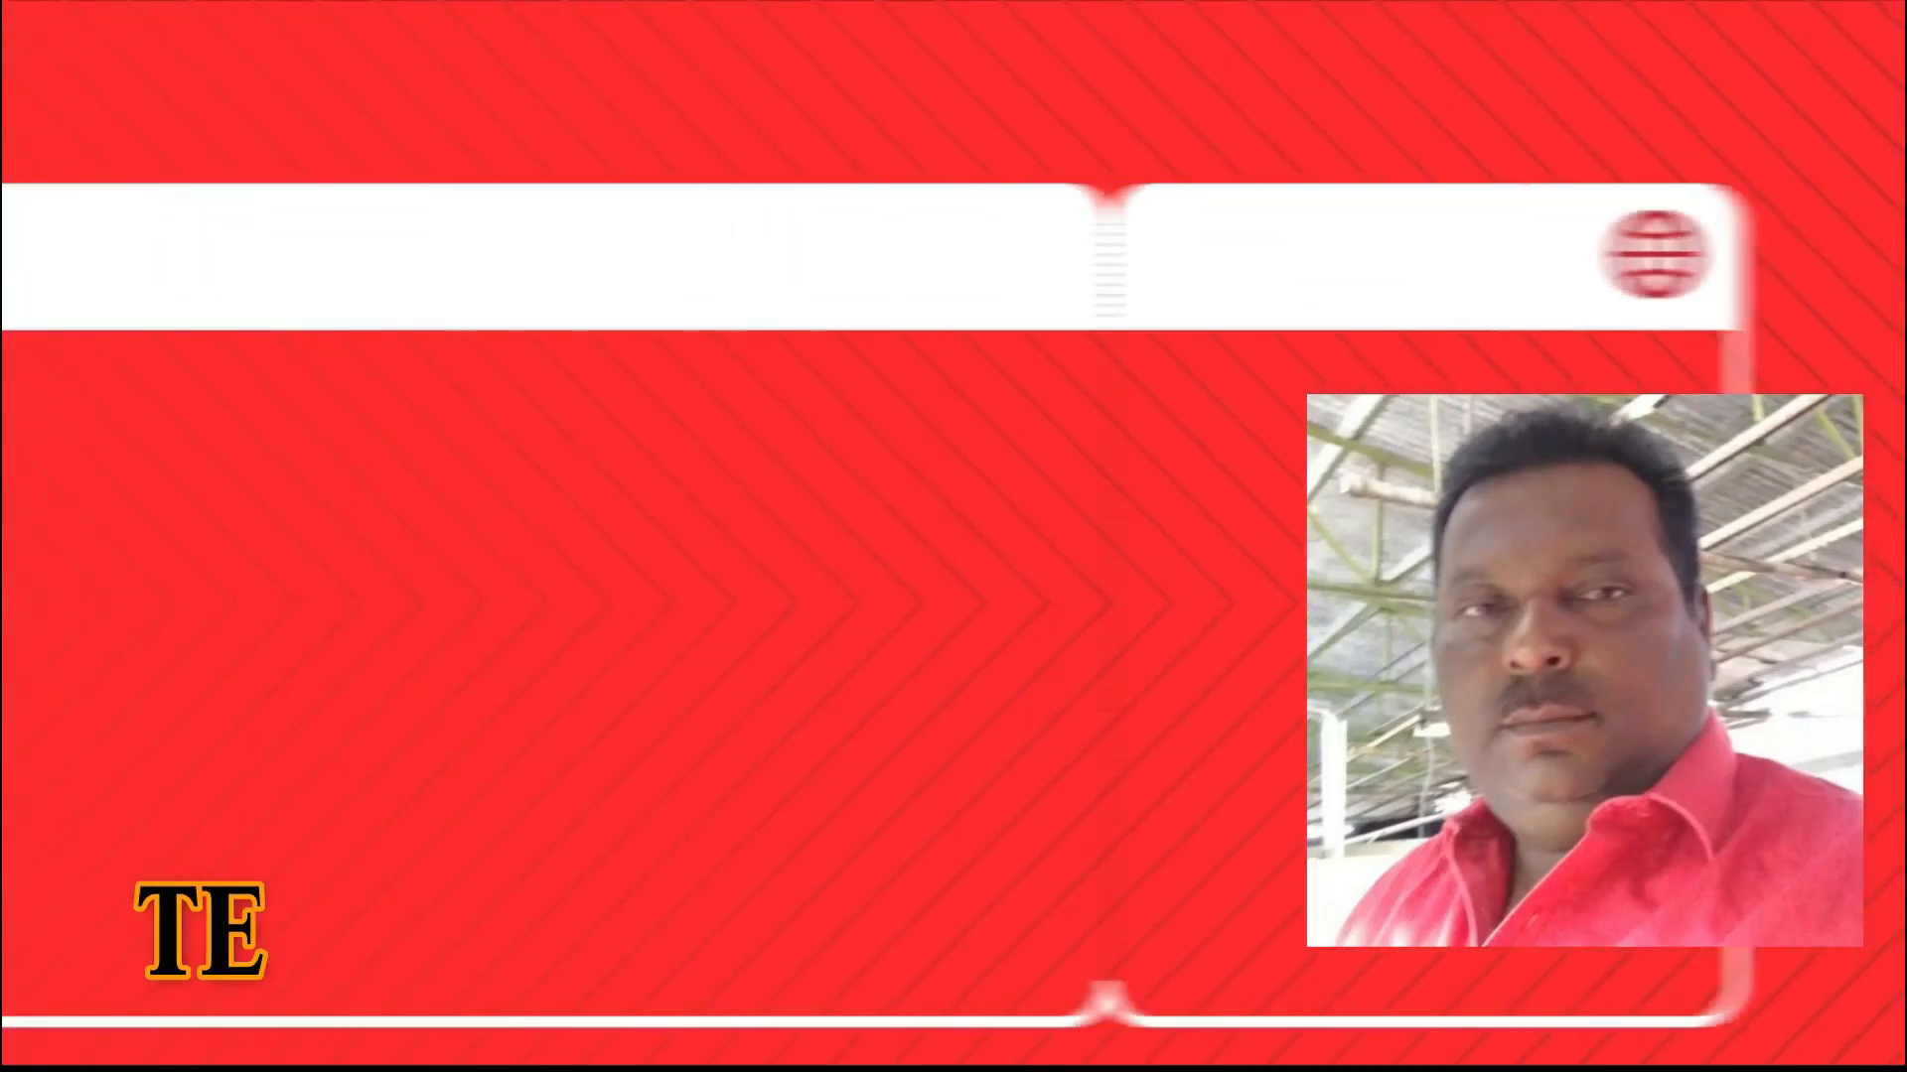